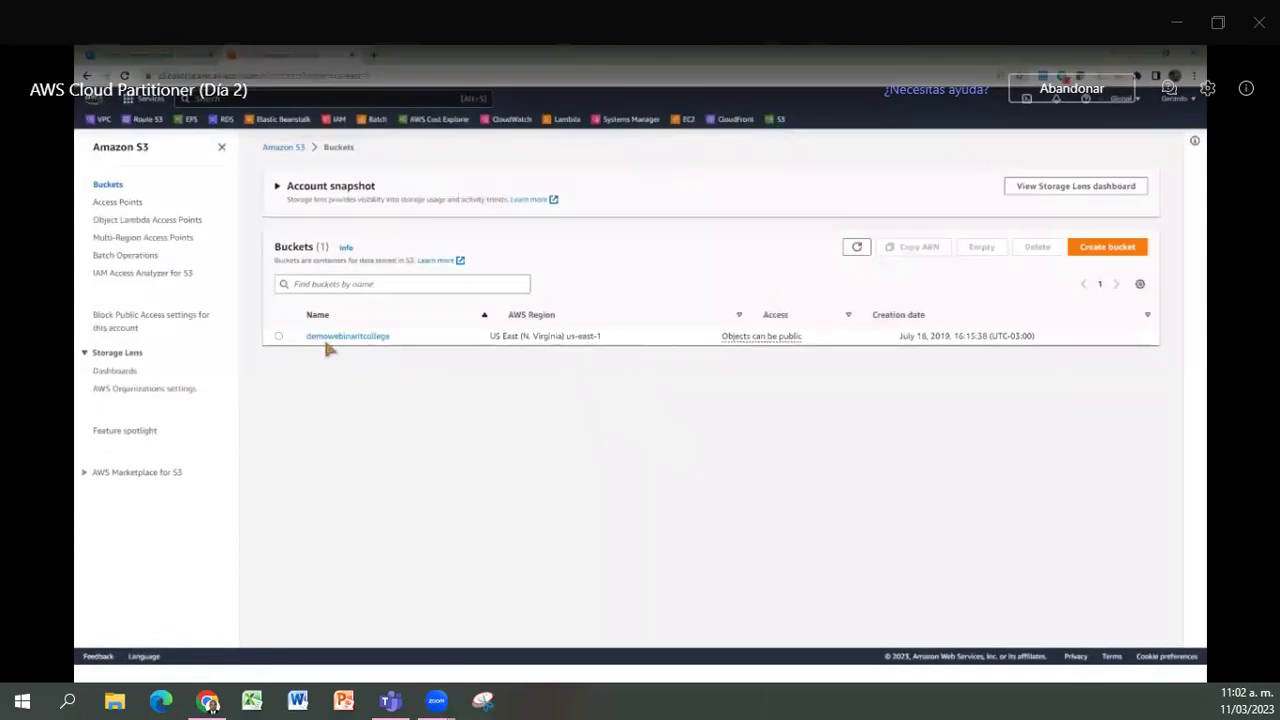
scroll(327, 345, up, 10)
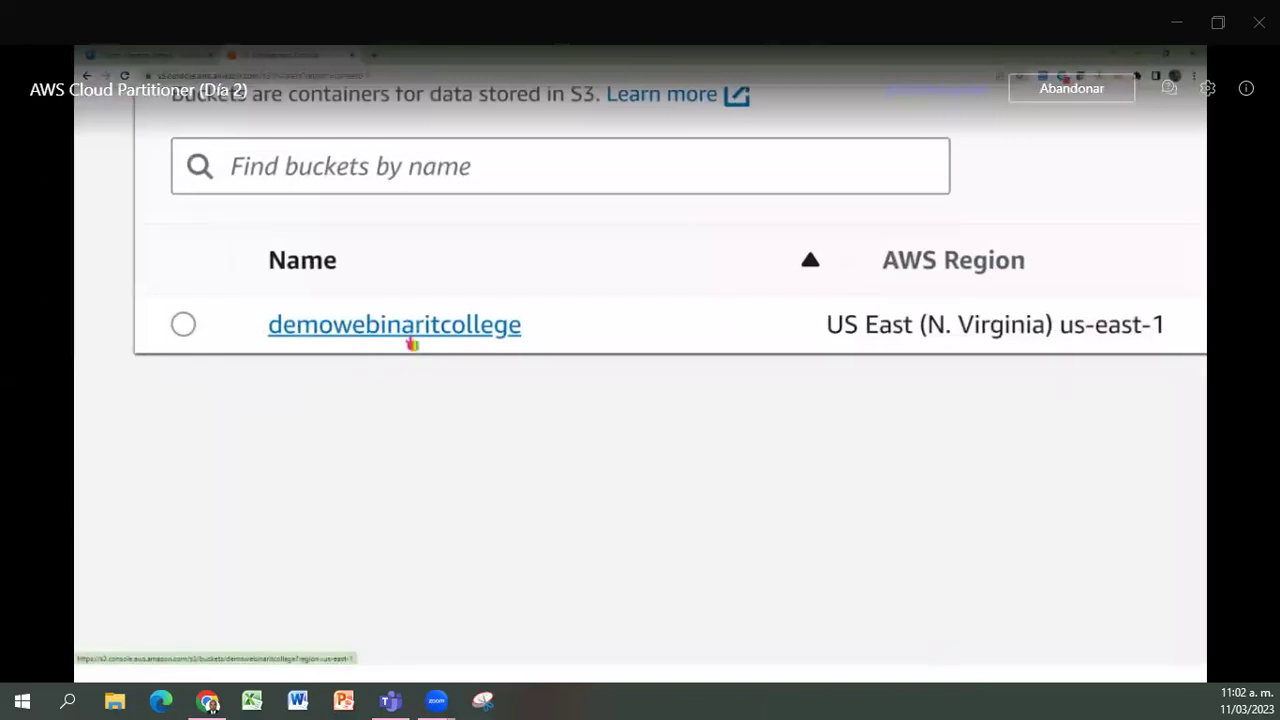
right_click(412, 343)
click(420, 346)
click(398, 335)
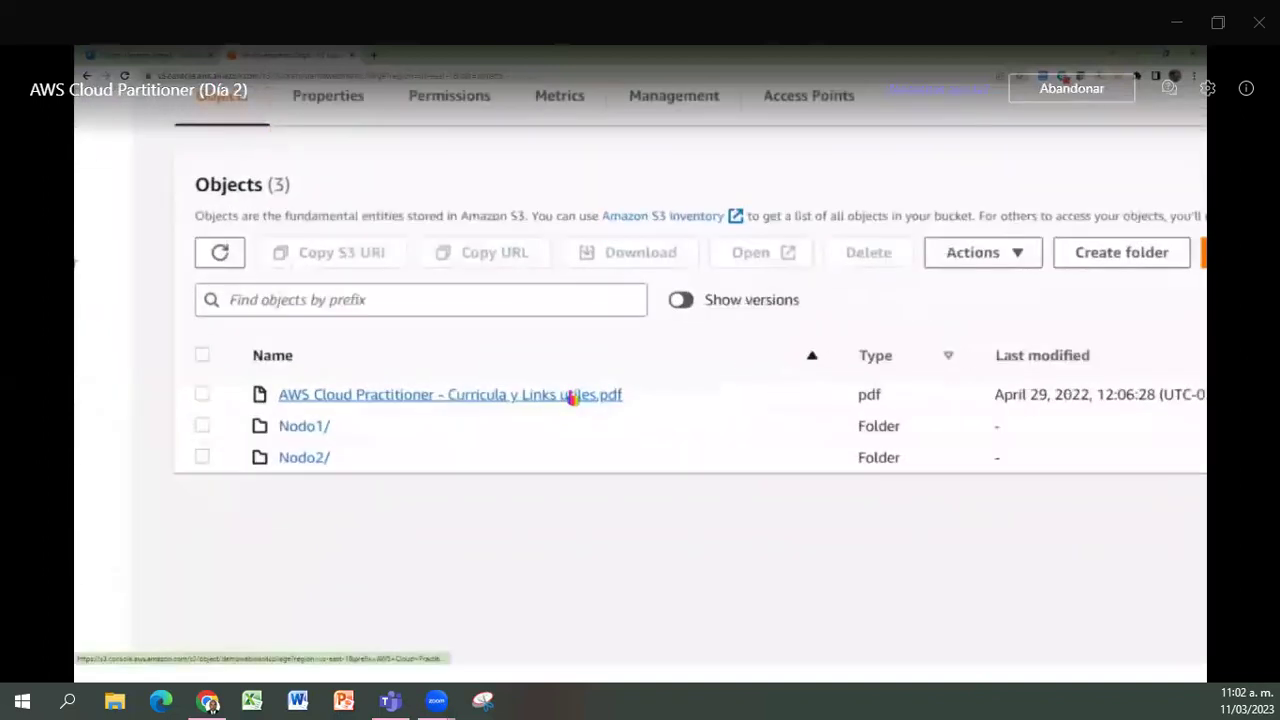
click(334, 402)
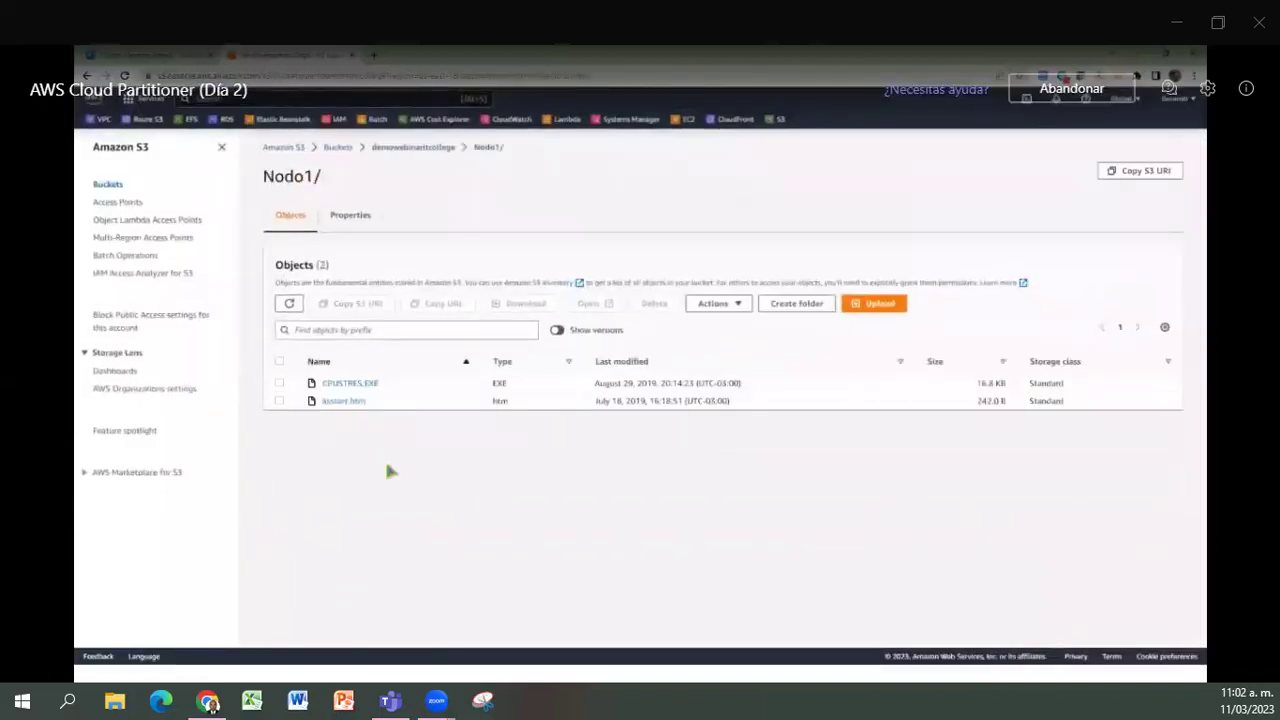
click(340, 150)
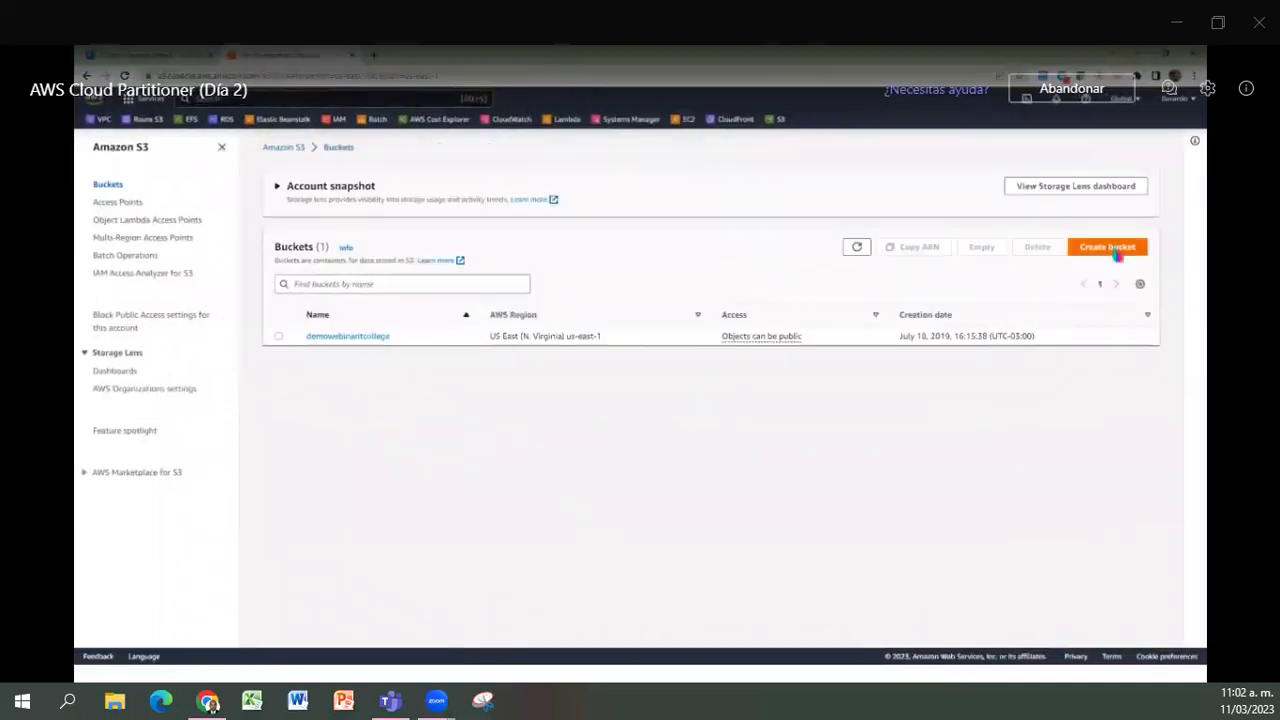
Begin a new bucket and enter the name repositoriocpitcollegecompueduc.
click(1117, 254)
click(437, 284)
text(repositorio)
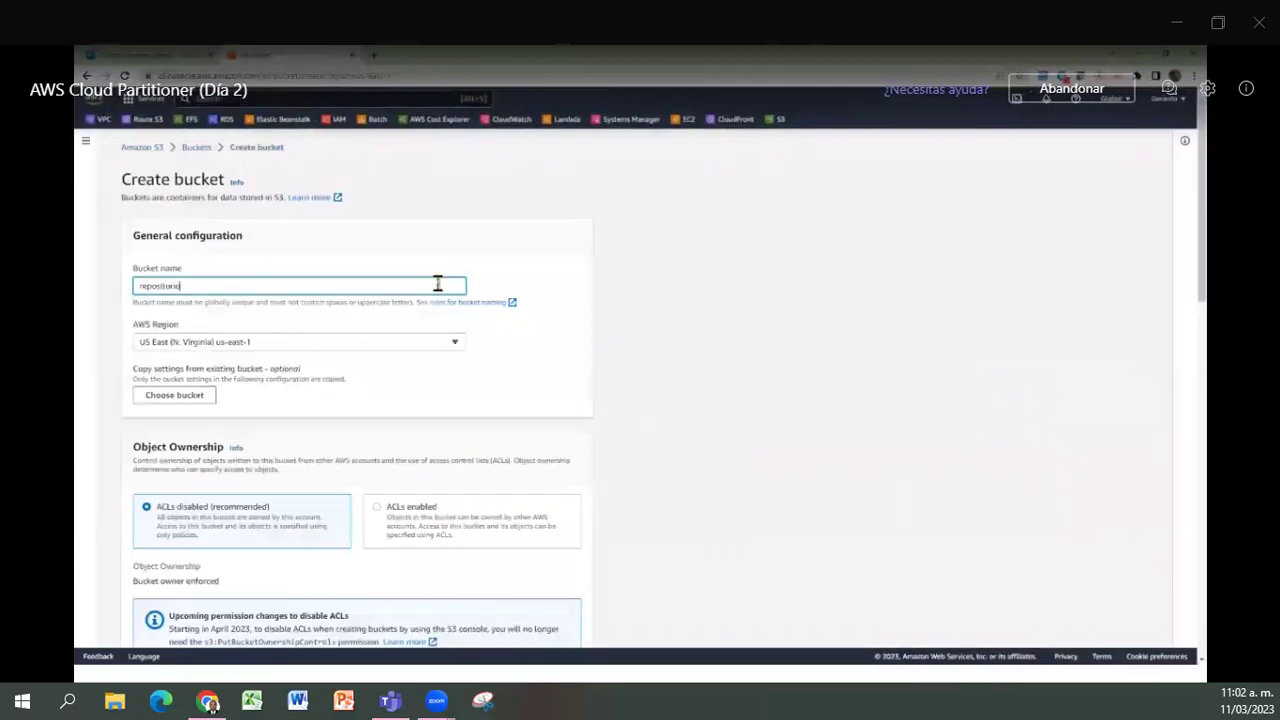
text(cpitcolle)
text(gesmp)
scroll(491, 408, down, 1)
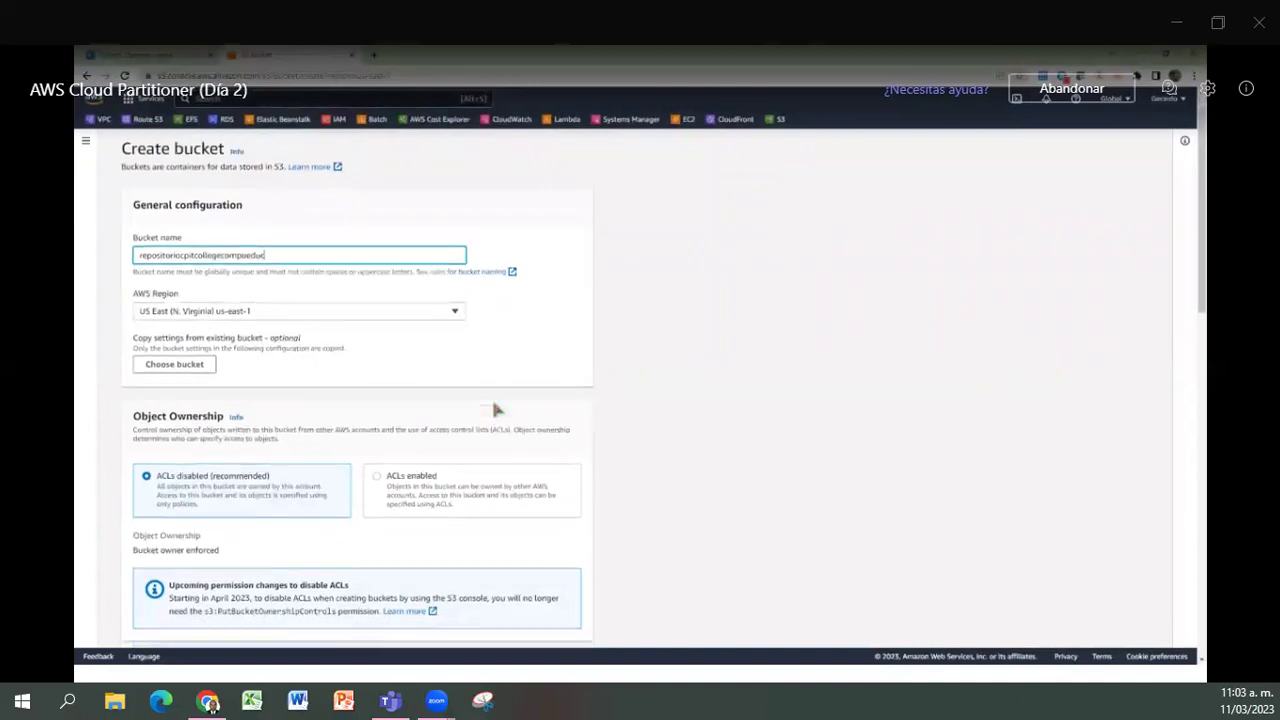
scroll(497, 410, up, 1)
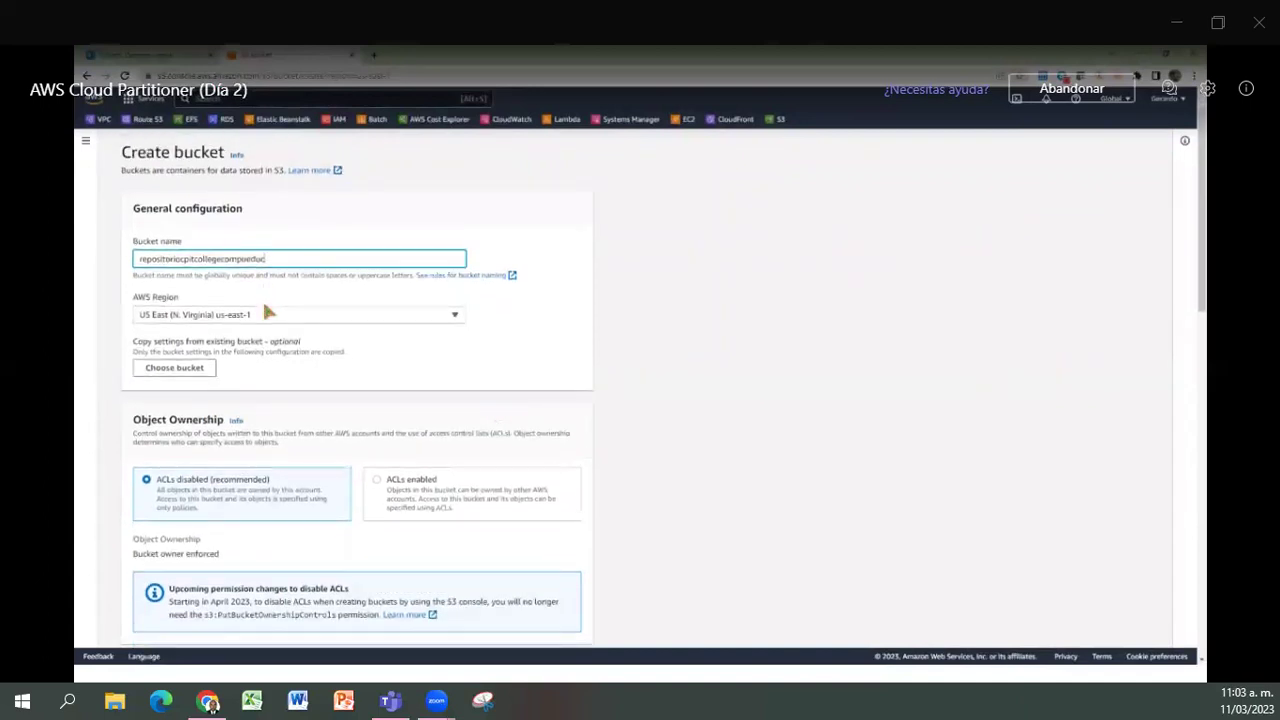
scroll(291, 381, down, 4)
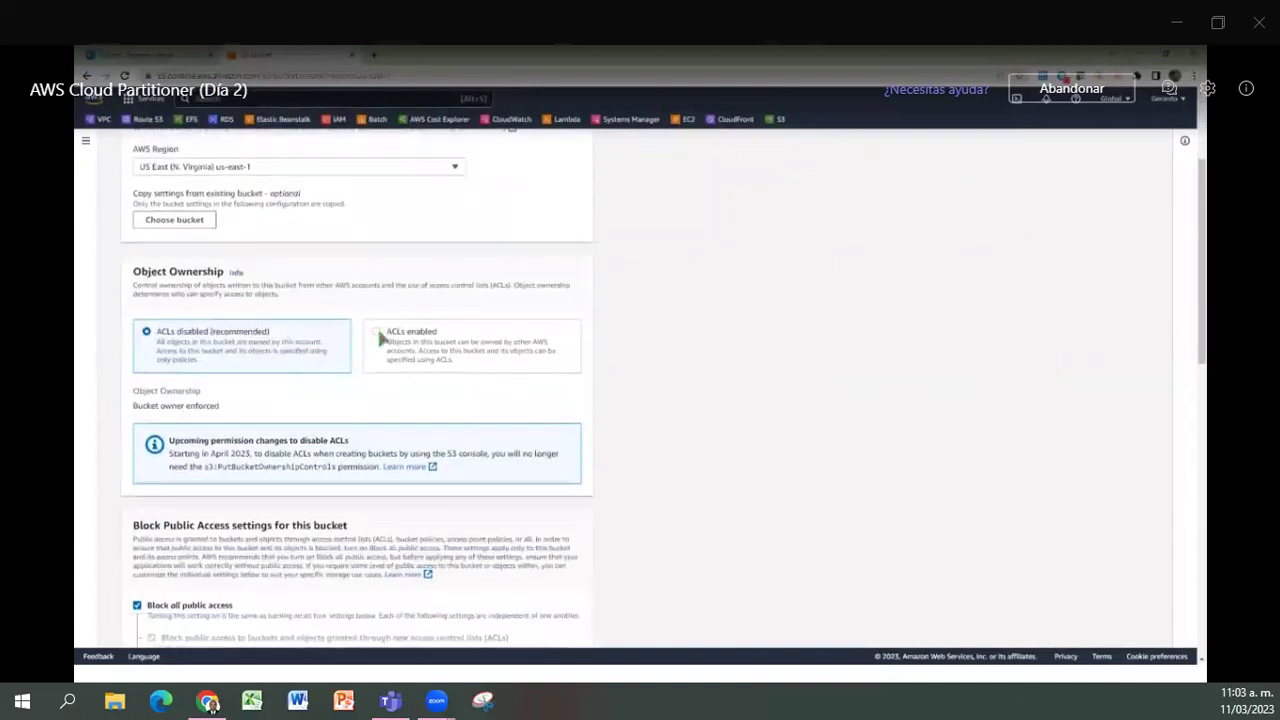
Enable ACLs, turn off Block all public access, acknowledge the warning, and create the bucket.
click(379, 336)
scroll(380, 400, down, 5)
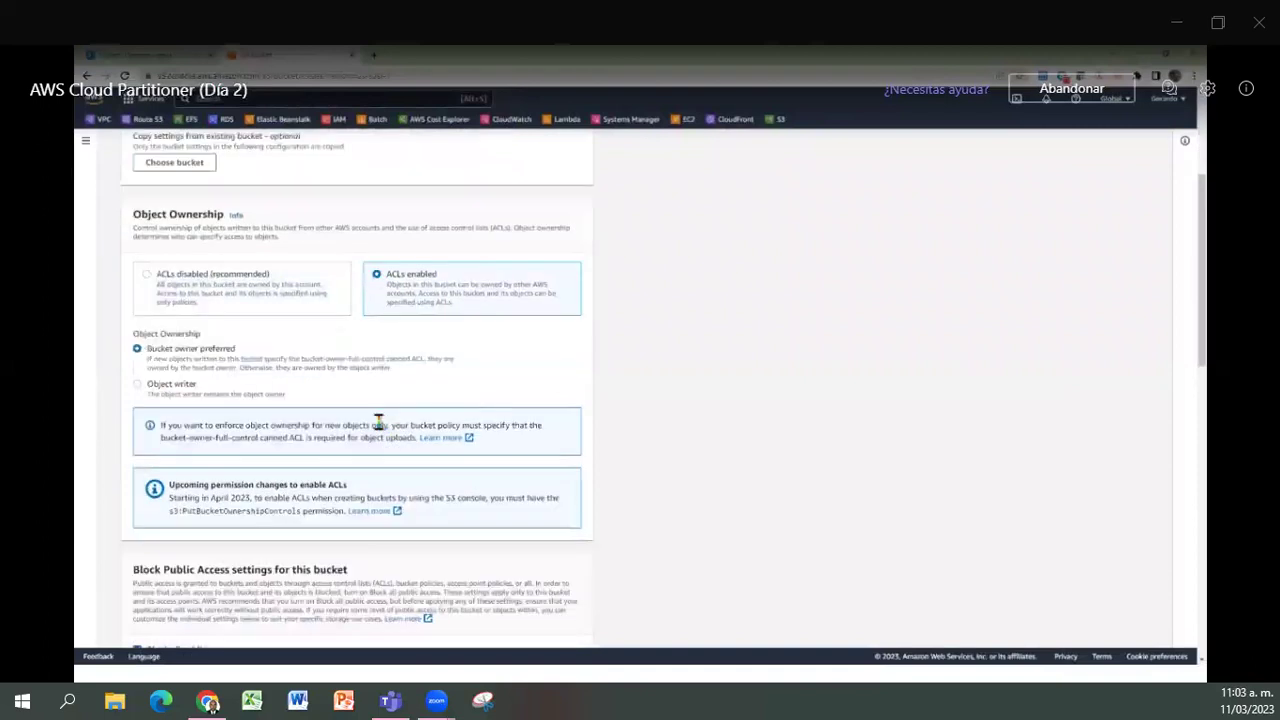
scroll(378, 418, down, 3)
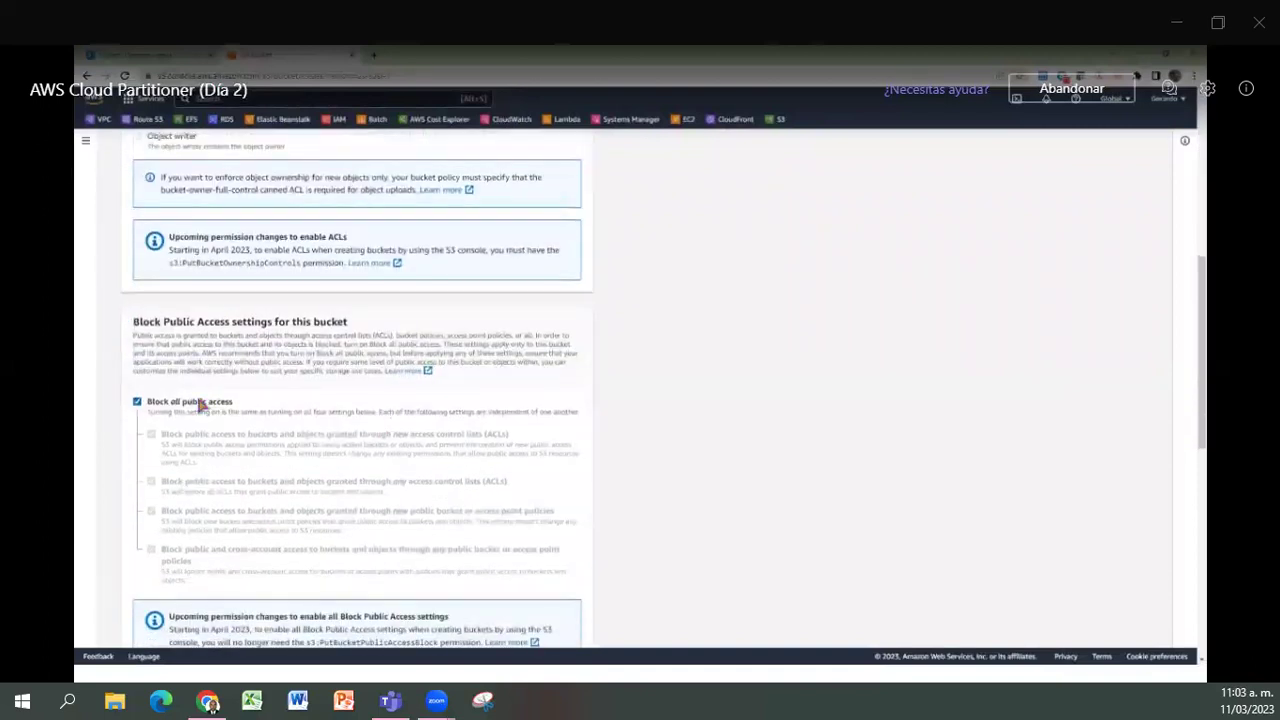
click(214, 404)
scroll(263, 418, down, 5)
click(177, 439)
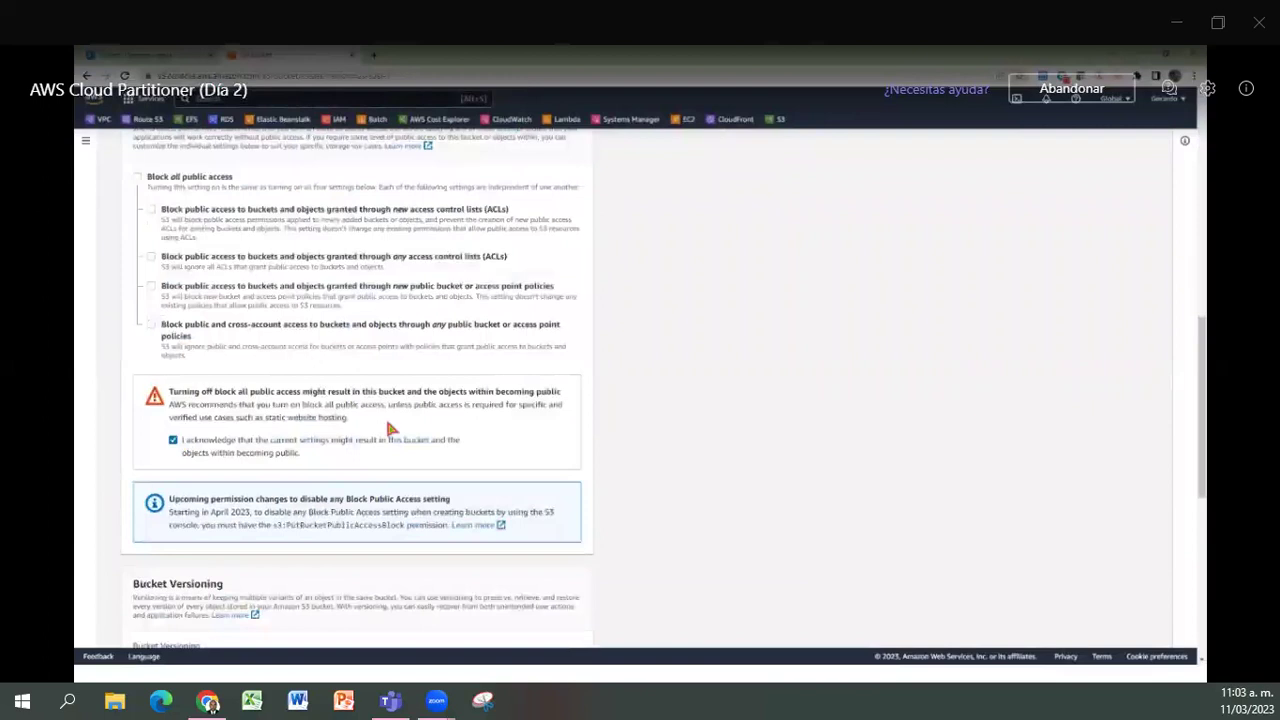
scroll(428, 430, down, 5)
scroll(425, 420, down, 6)
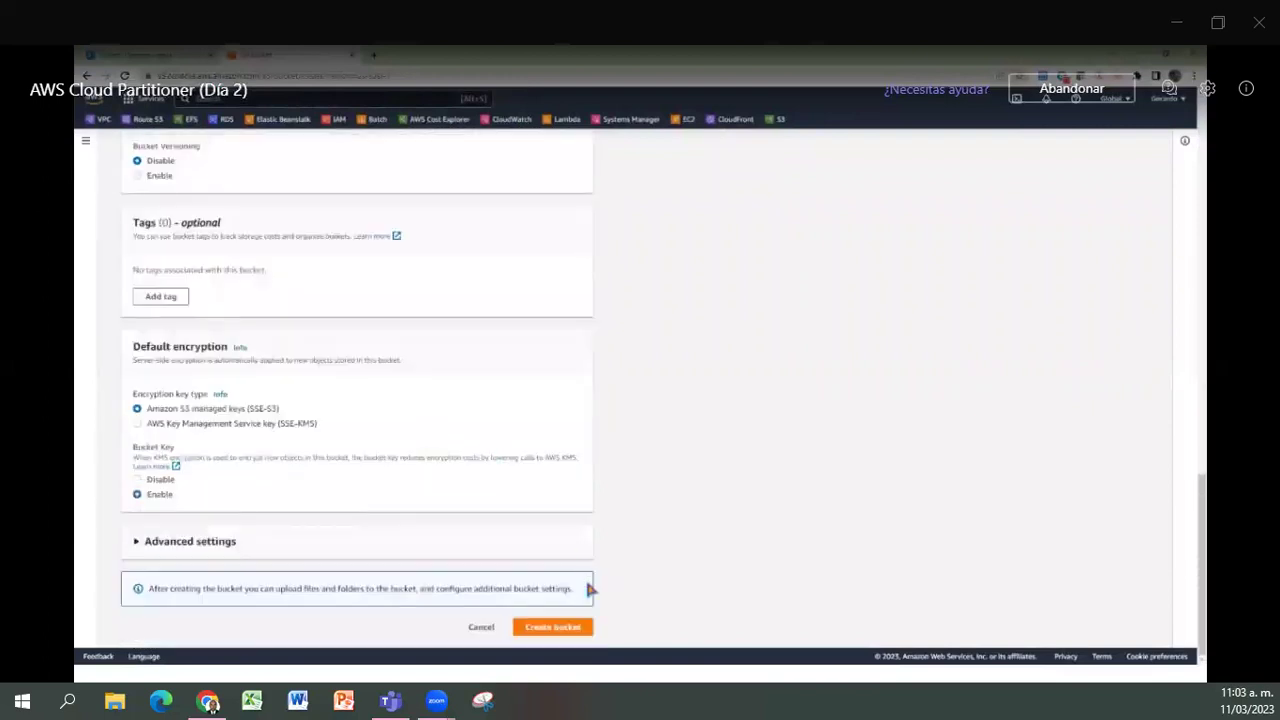
click(575, 630)
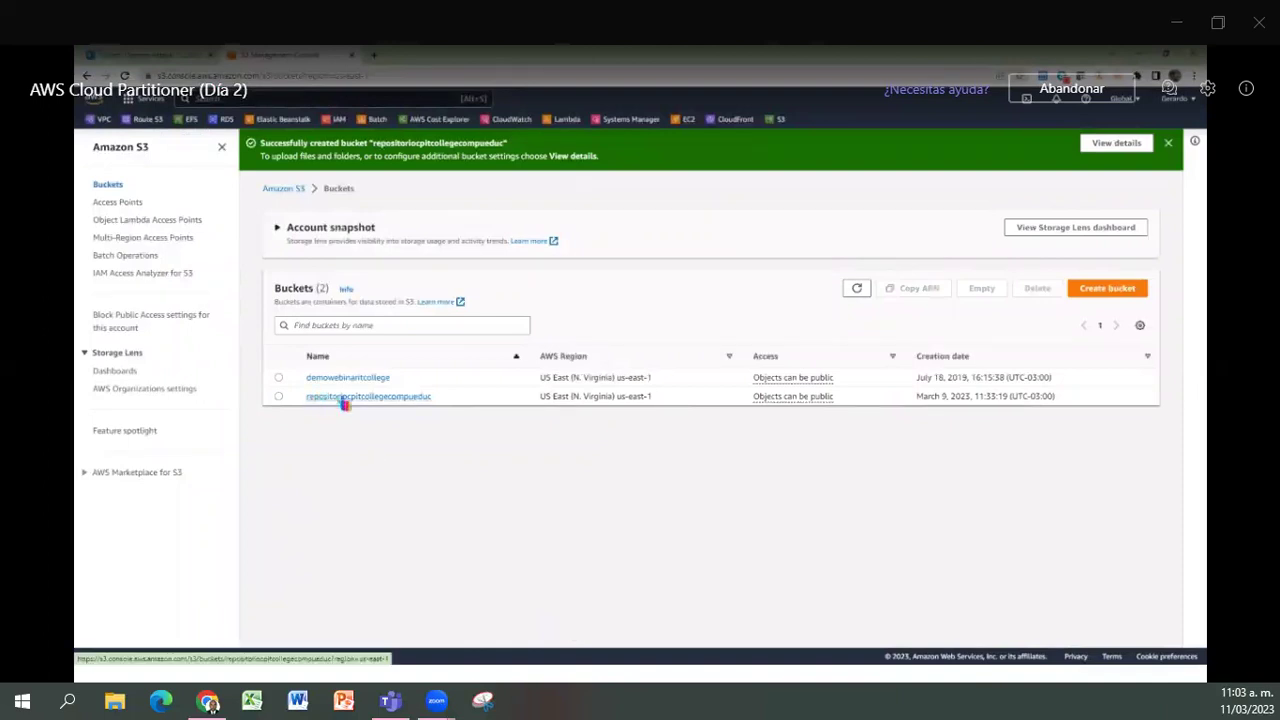
Open the new repositoriocpitcollegecompueduc bucket.
click(410, 399)
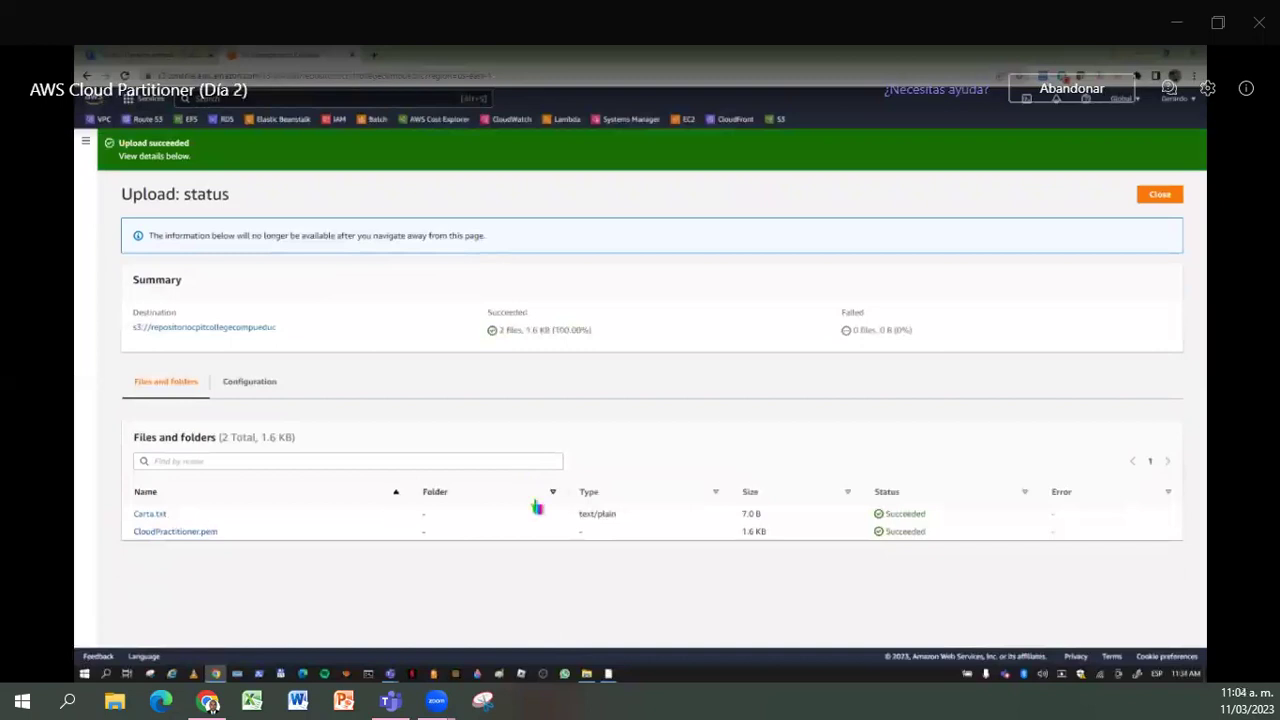
Return to the bucket's Objects list and confirm both files use the Standard storage class.
click(251, 331)
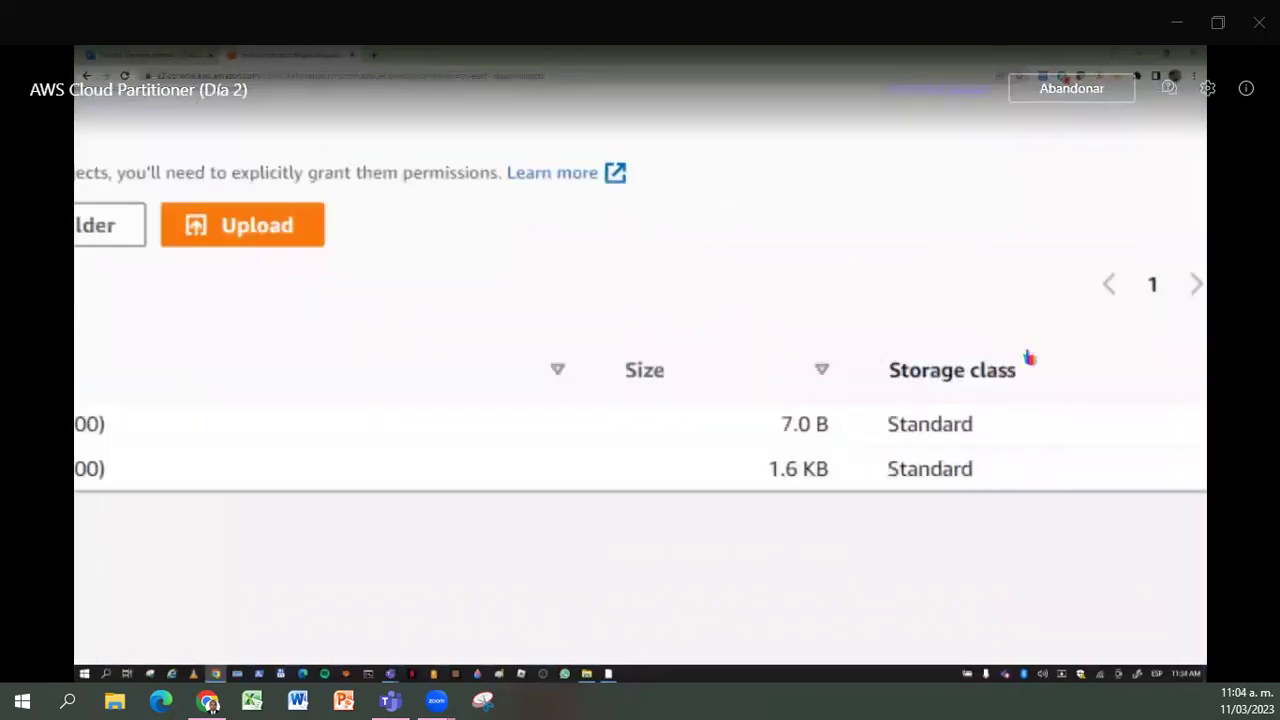
drag(818, 388, 994, 400)
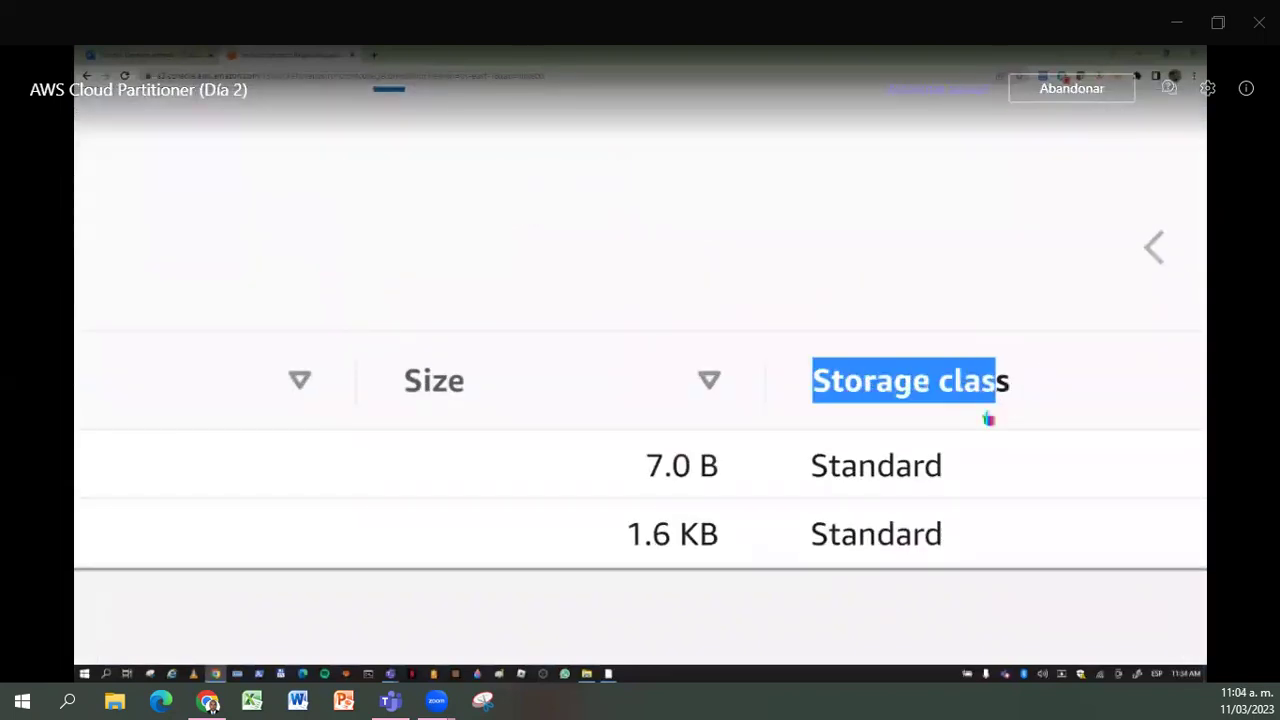
drag(812, 466, 940, 478)
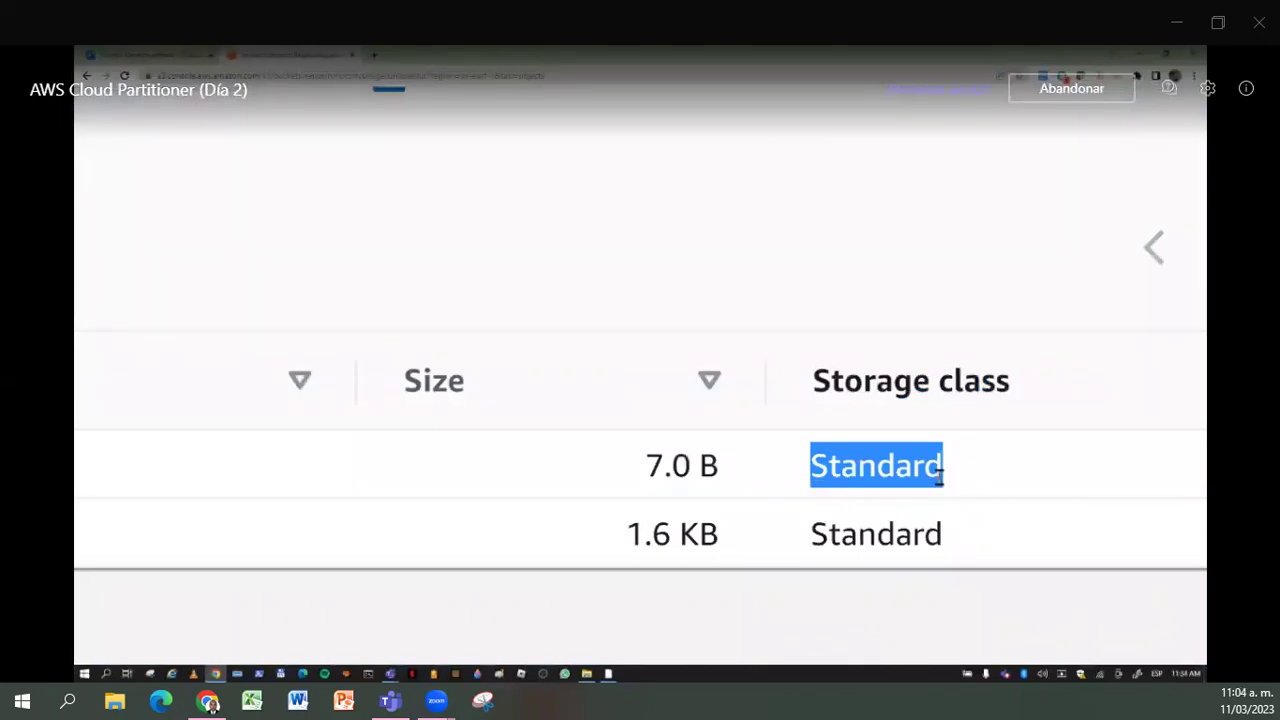
scroll(940, 478, down, 8)
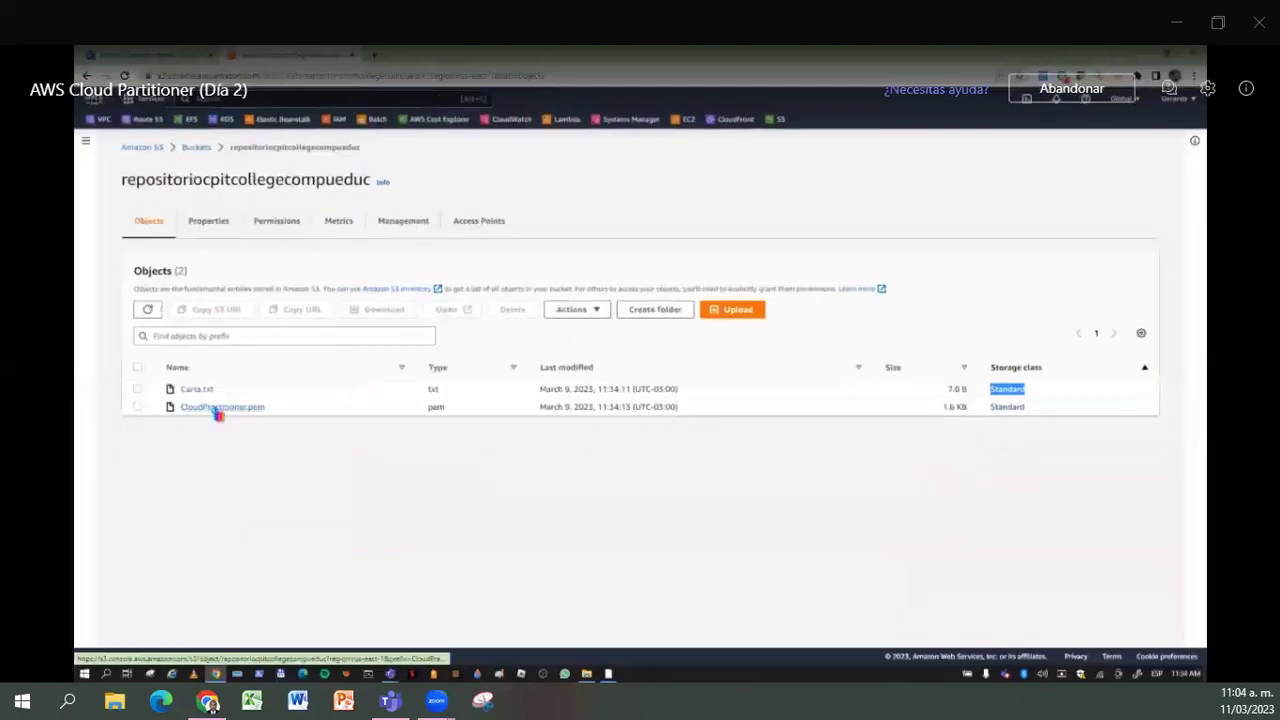
double_click(1104, 414)
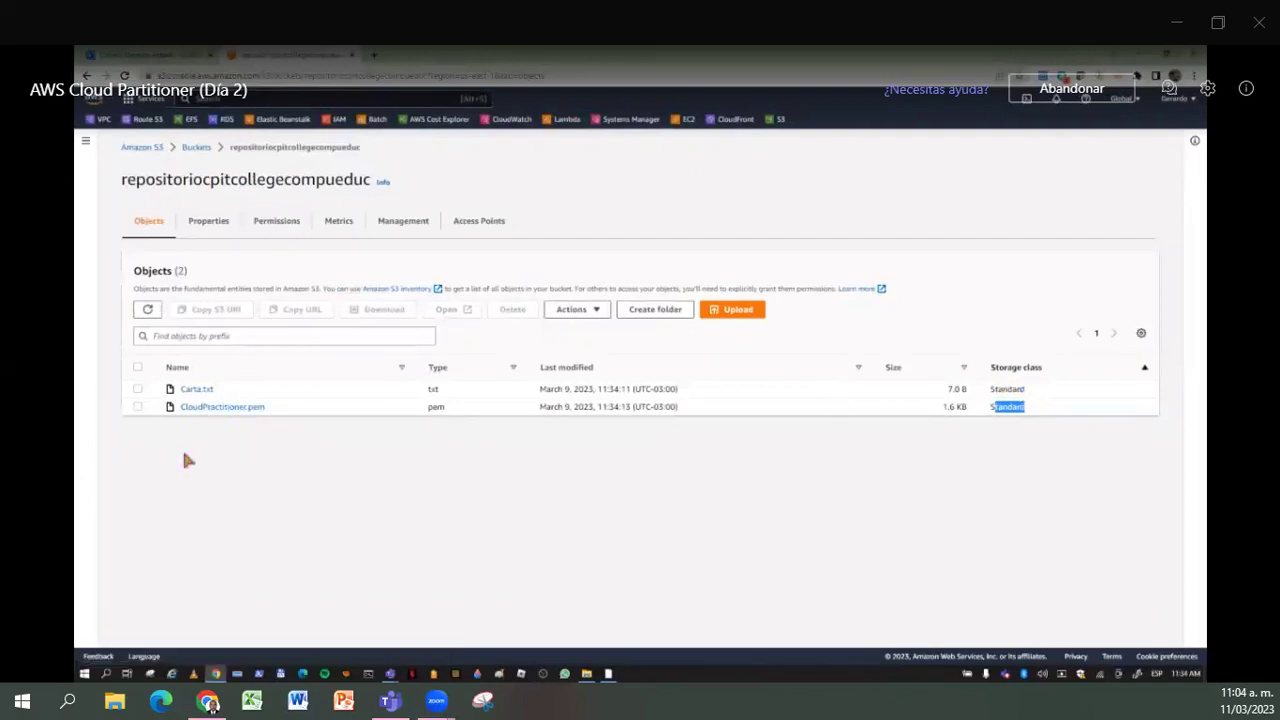
Open Carta.txt's Properties and review its URI, ARN, Etag, Object URL and disabled versioning.
click(196, 390)
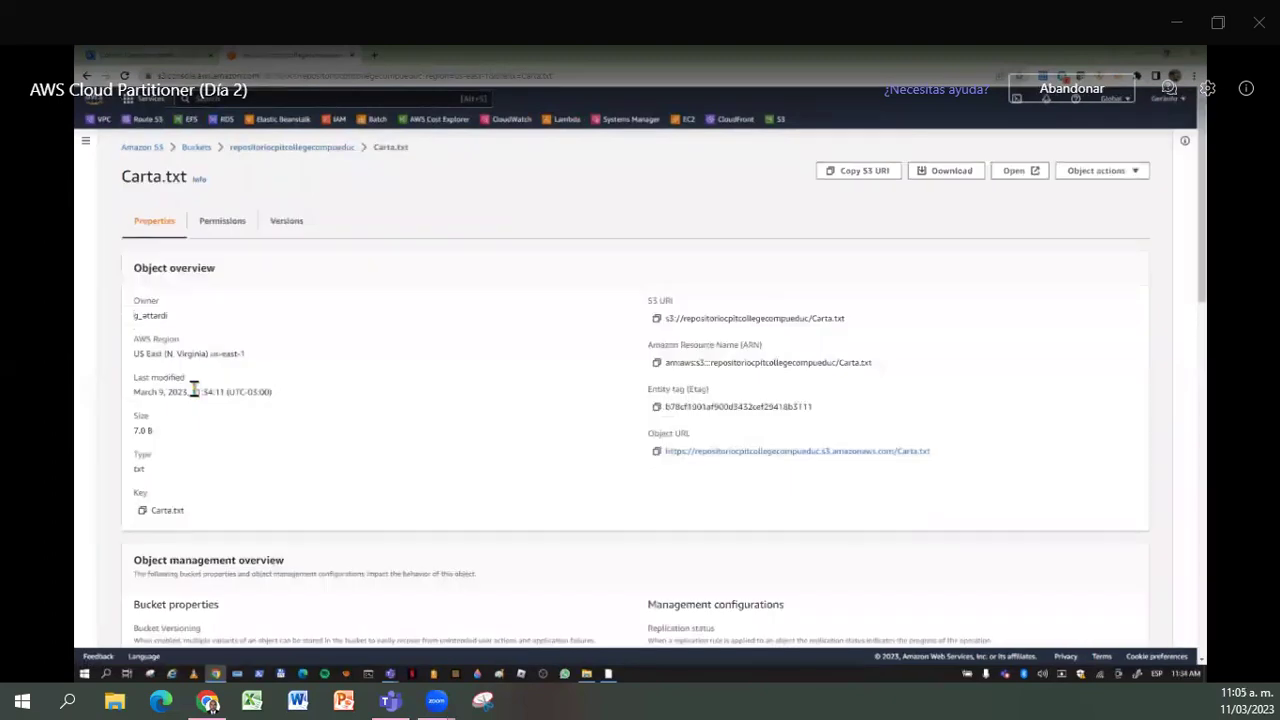
scroll(304, 417, down, 10)
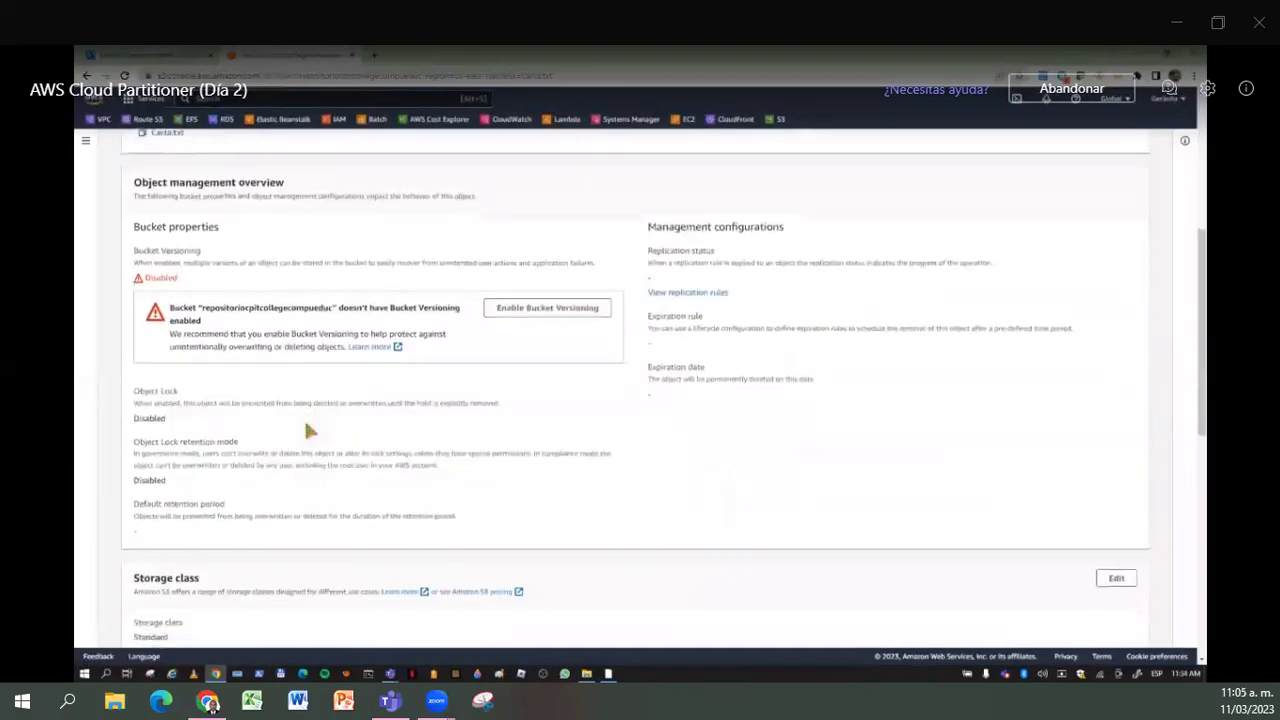
scroll(306, 422, down, 2)
scroll(308, 428, up, 10)
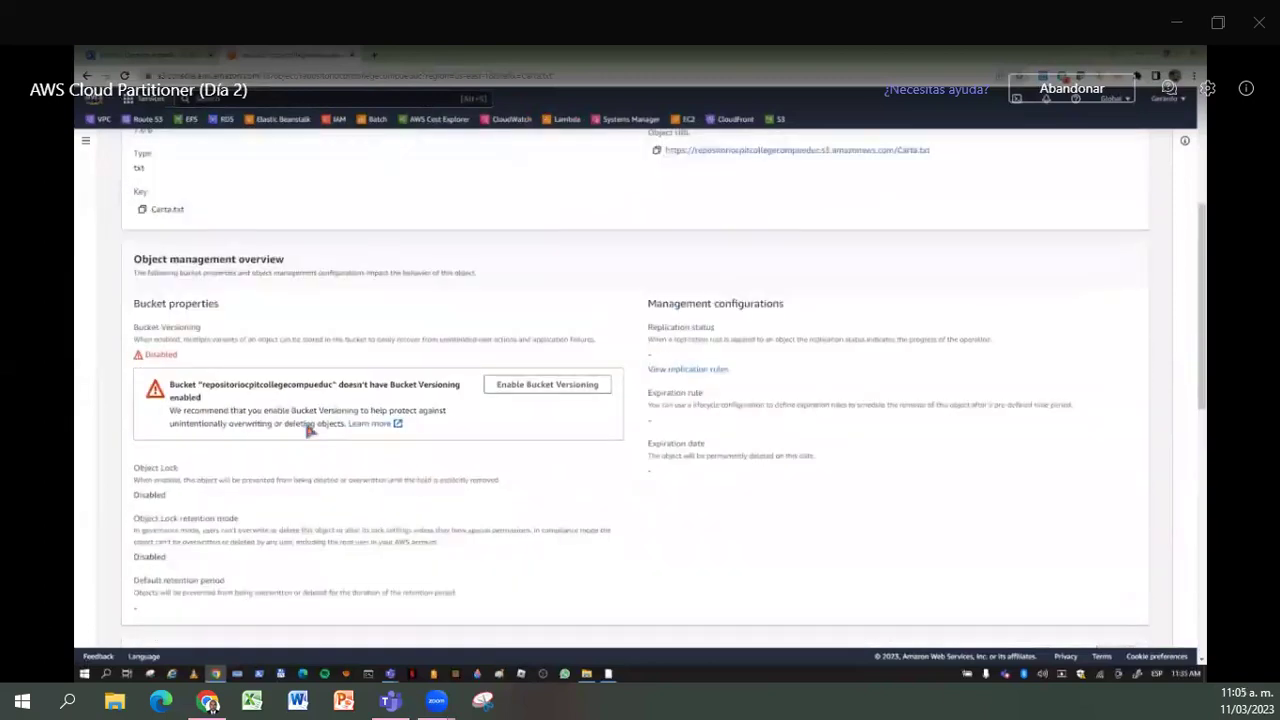
scroll(309, 428, up, 5)
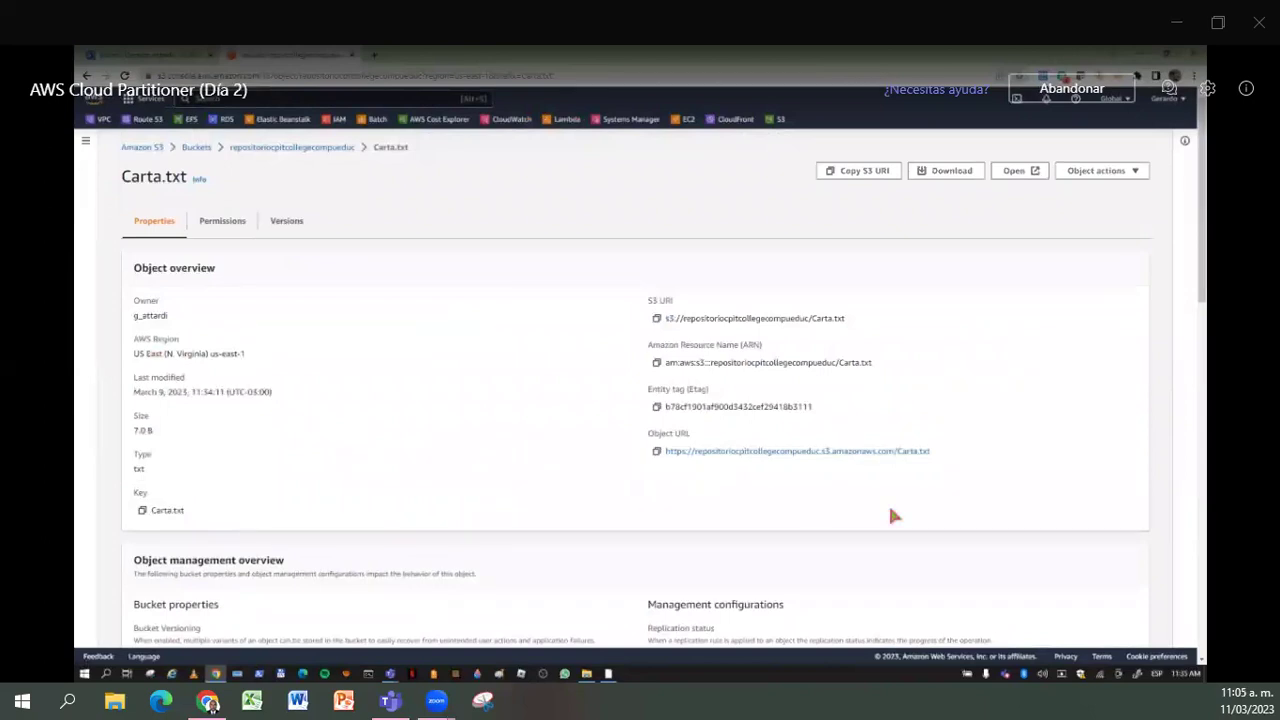
scroll(930, 488, up, 7)
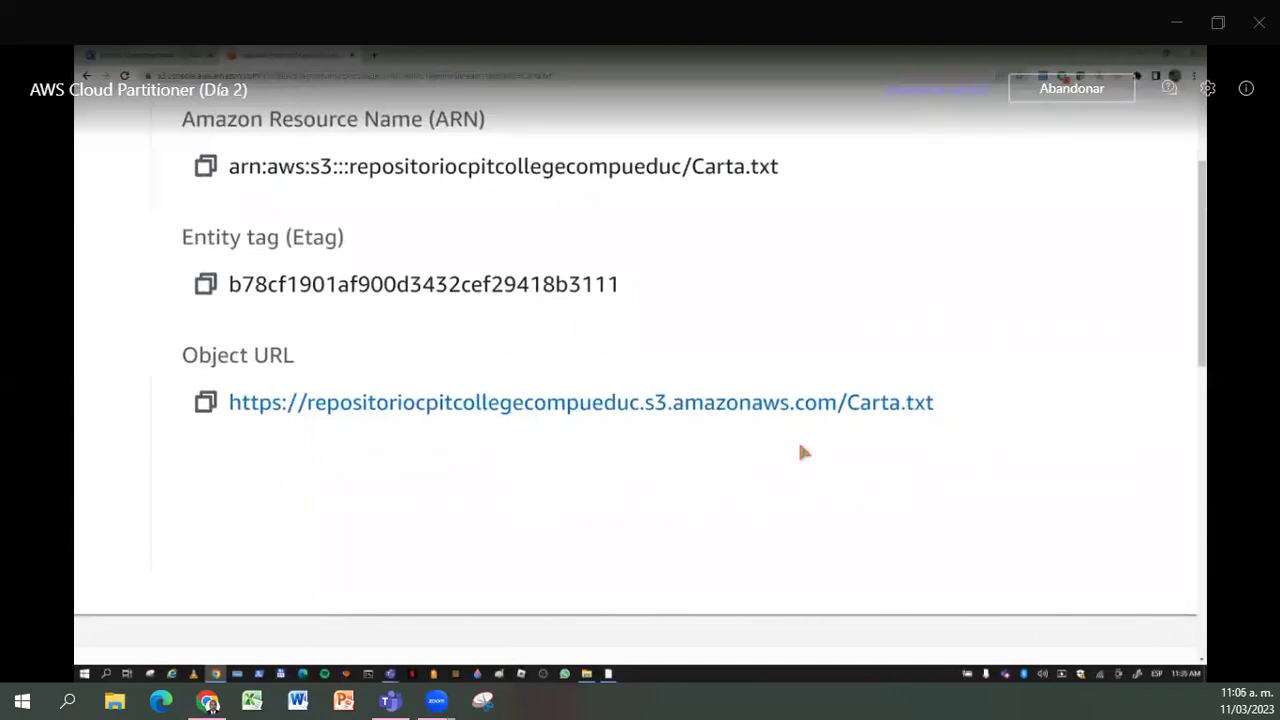
key(ctrl+0)
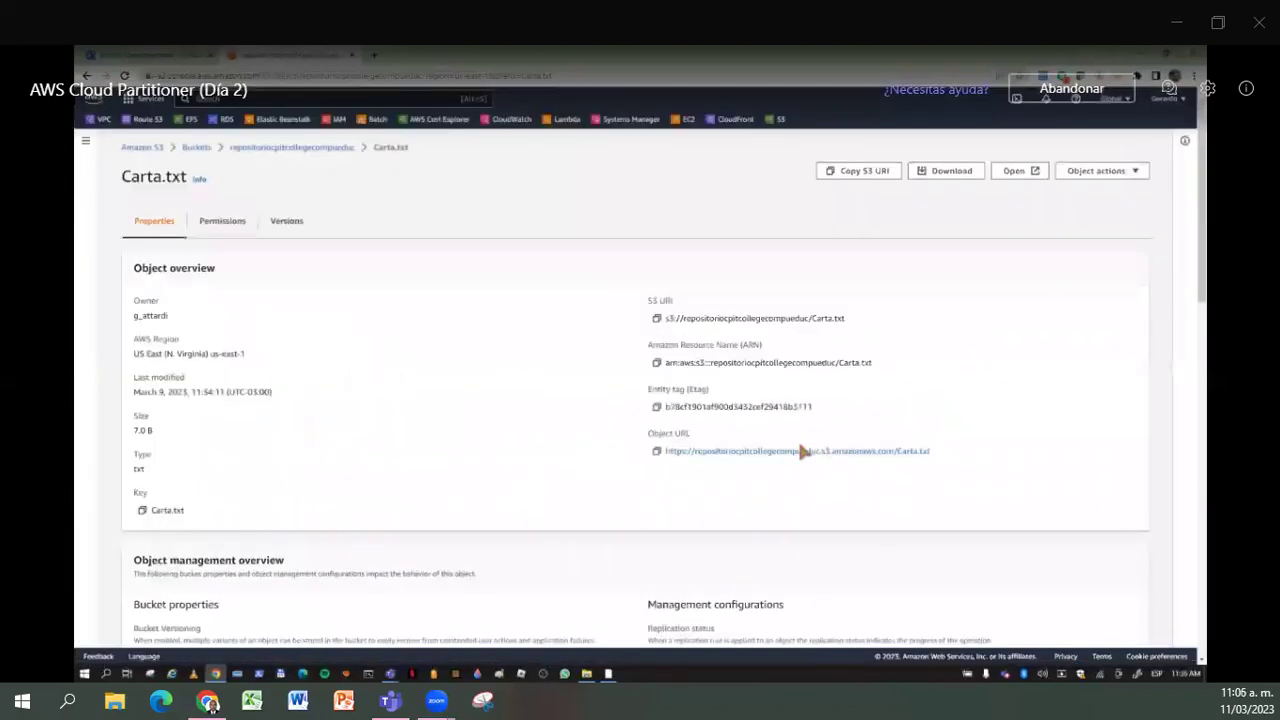
Load Carta.txt's Object URL in a new tab, confirm the AccessDenied error, and return to the console.
click(656, 451)
click(374, 55)
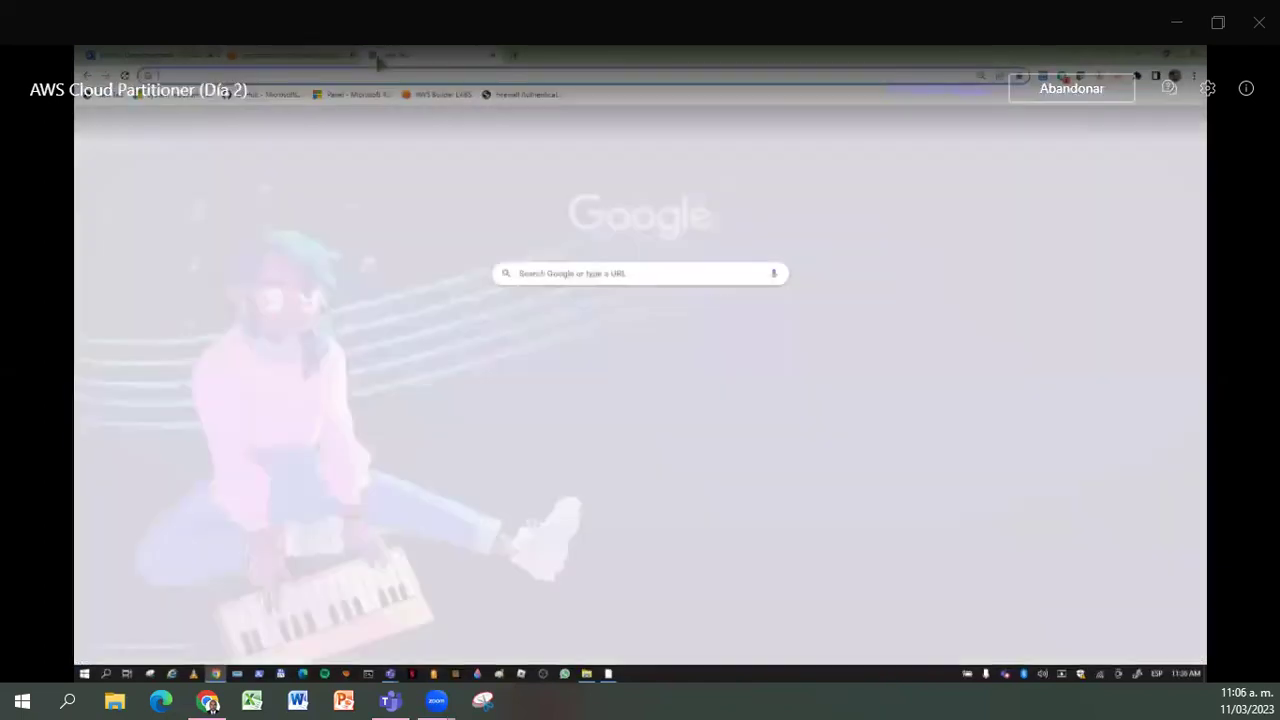
key(ctrl+v)
key(Return)
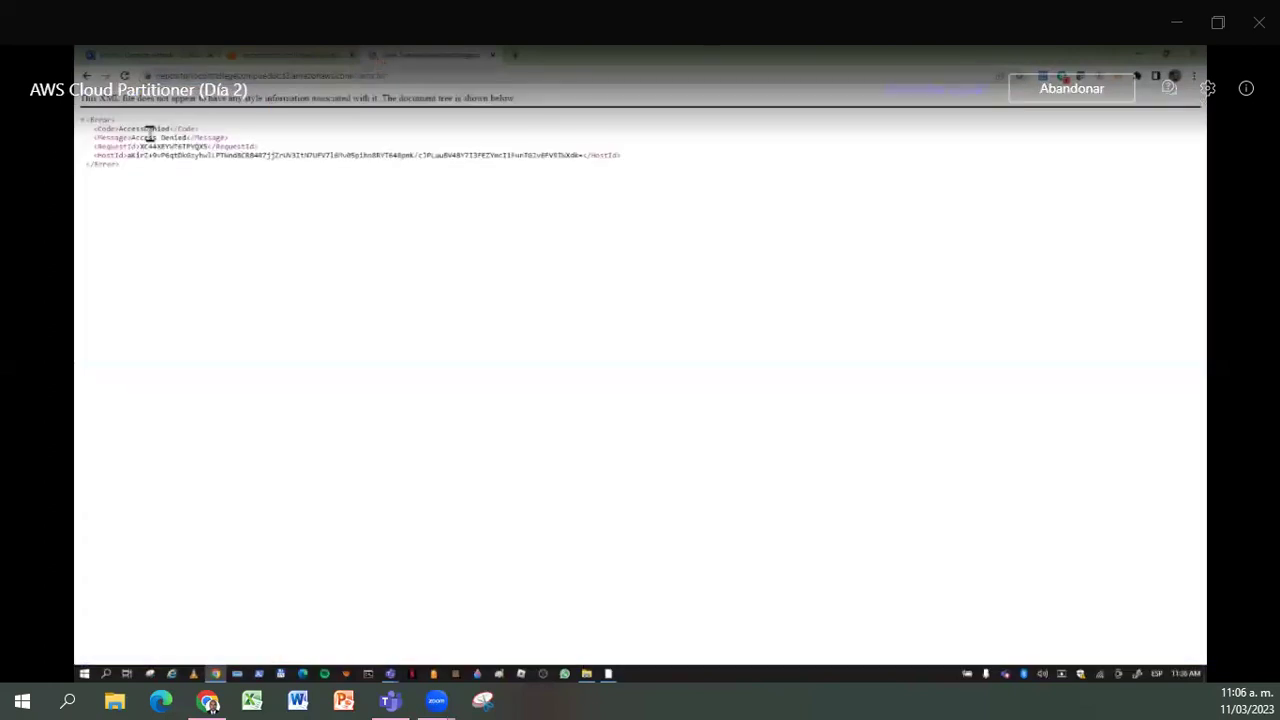
key(ctrl+plus)
key(ctrl+plus)
key(ctrl+plus)
key(ctrl+plus)
key(ctrl+plus)
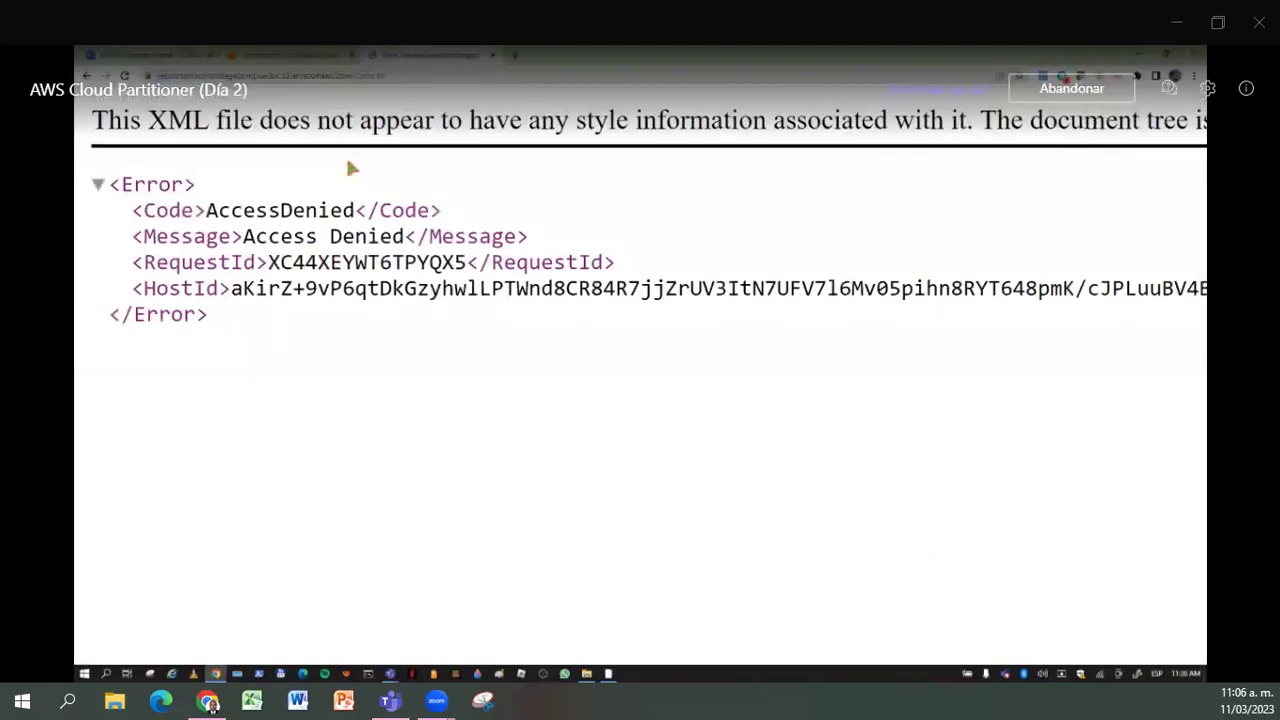
drag(243, 236, 332, 236)
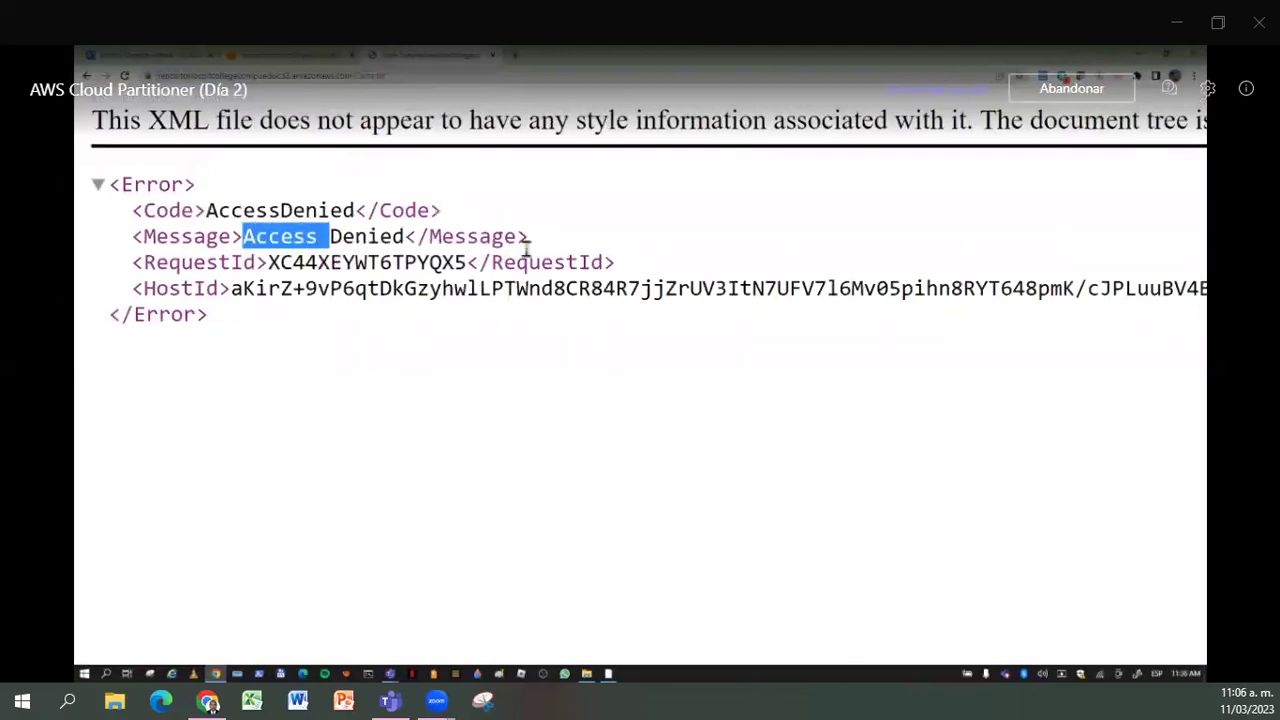
key(ctrl+0)
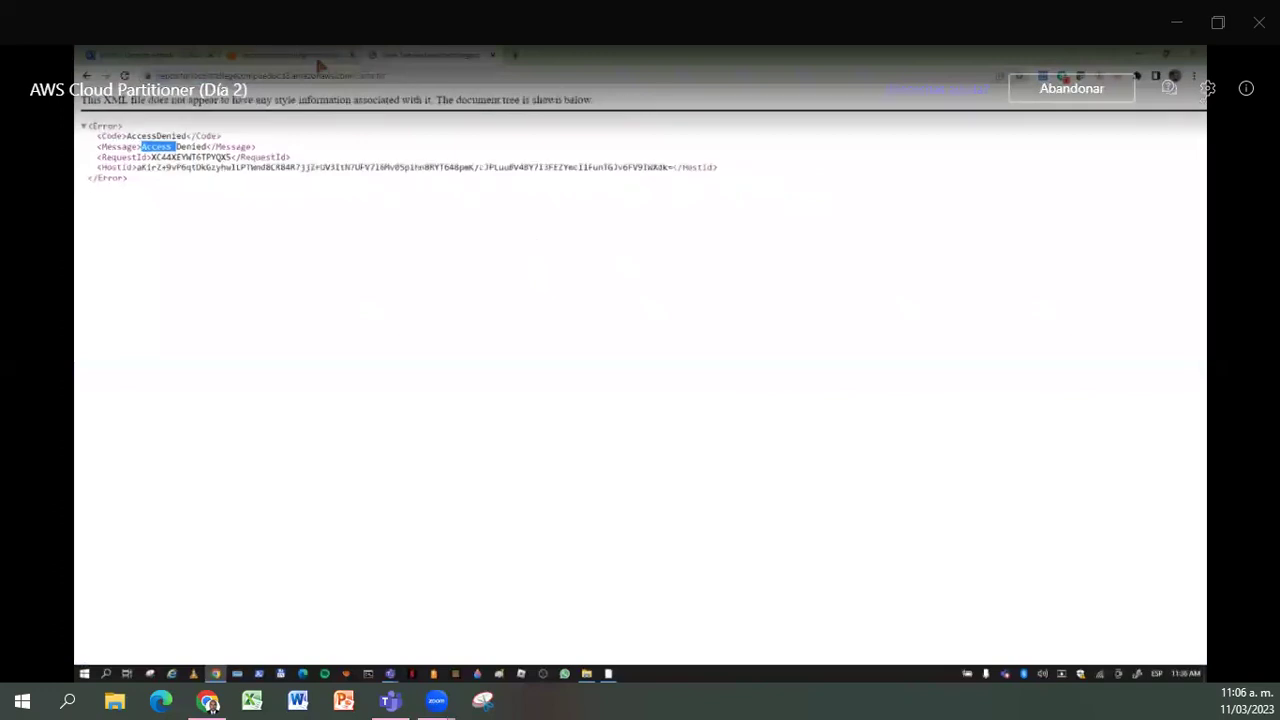
key(ctrl+1)
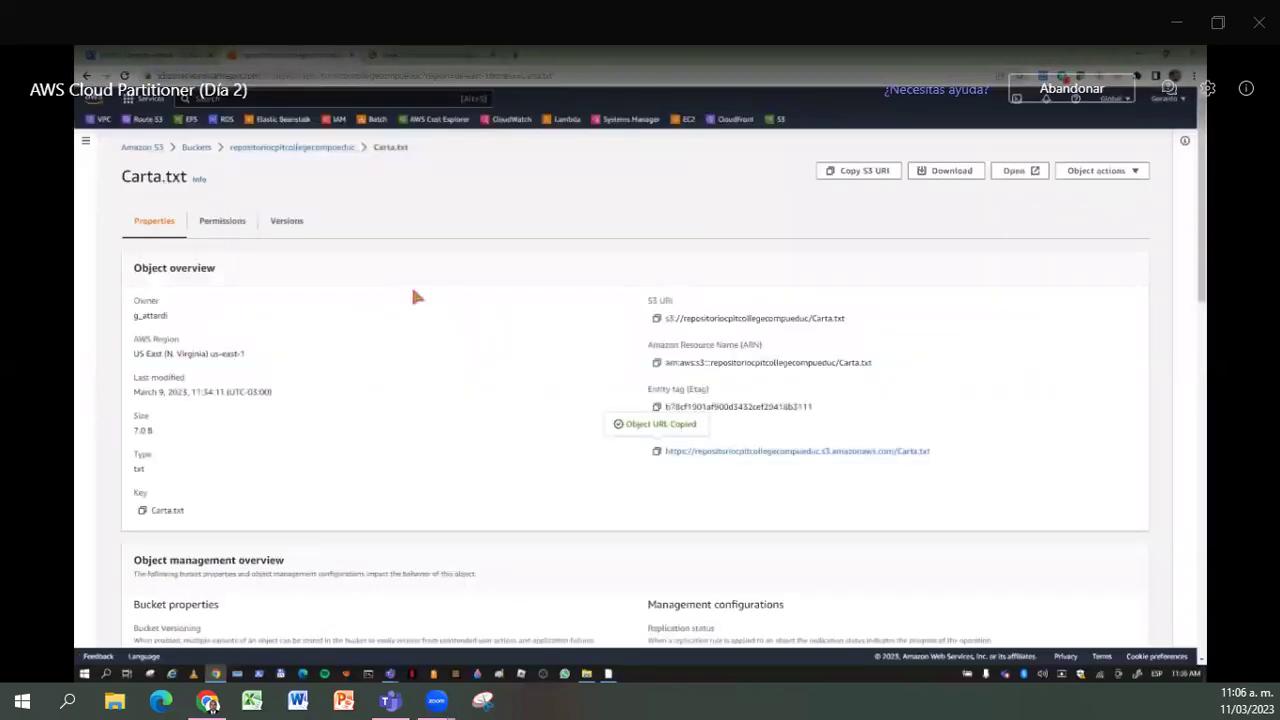
Check Carta.txt's permissions, then the bucket's Permissions tab: public access blocking Off, no bucket policy.
click(229, 224)
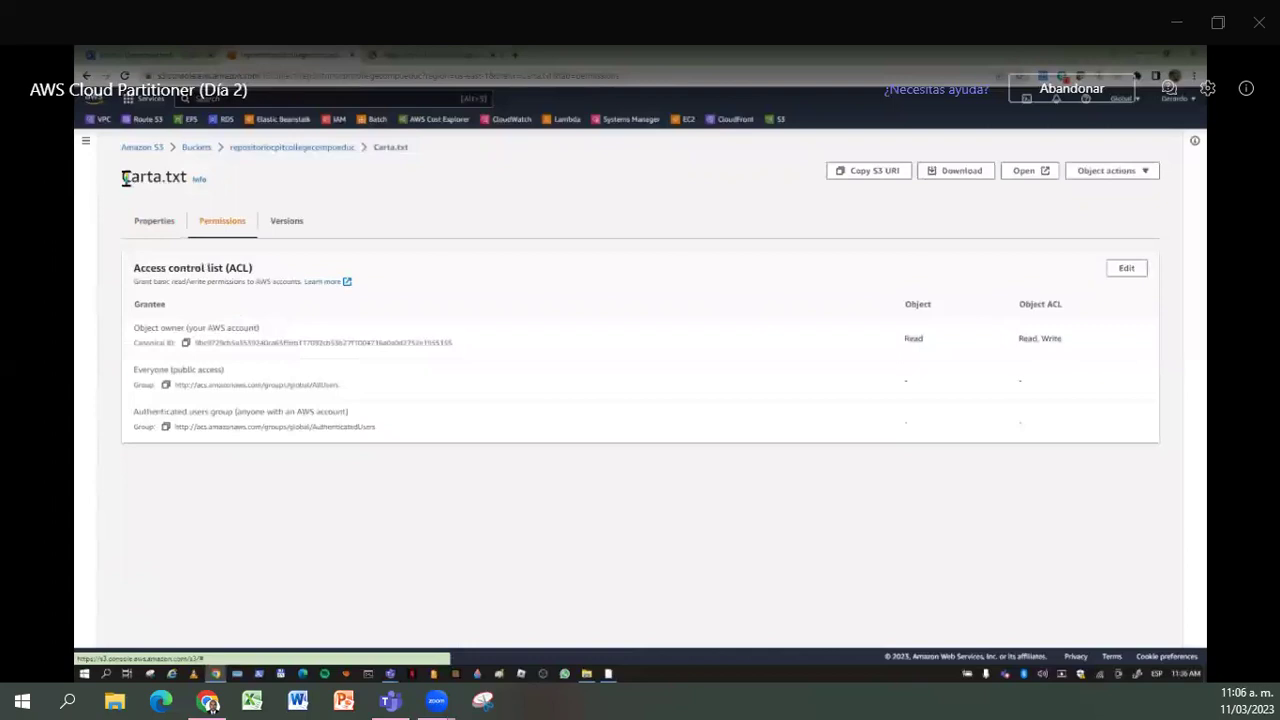
drag(125, 177, 172, 177)
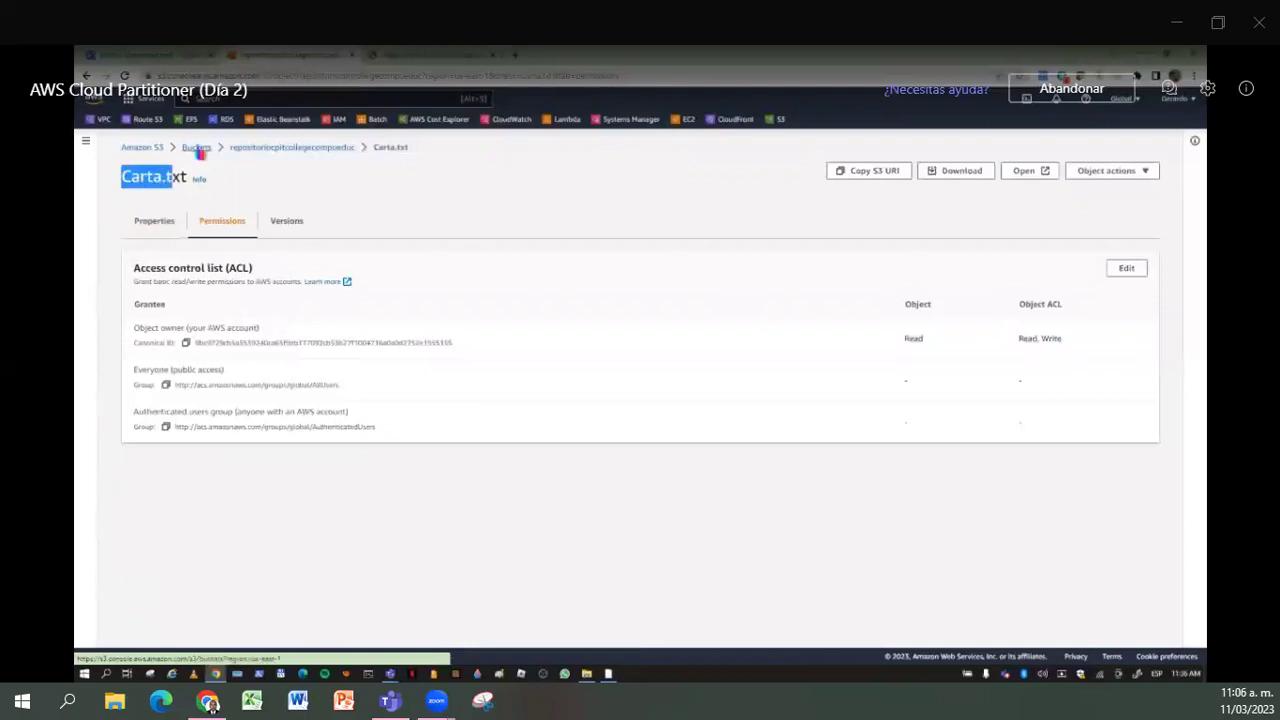
click(196, 147)
click(370, 358)
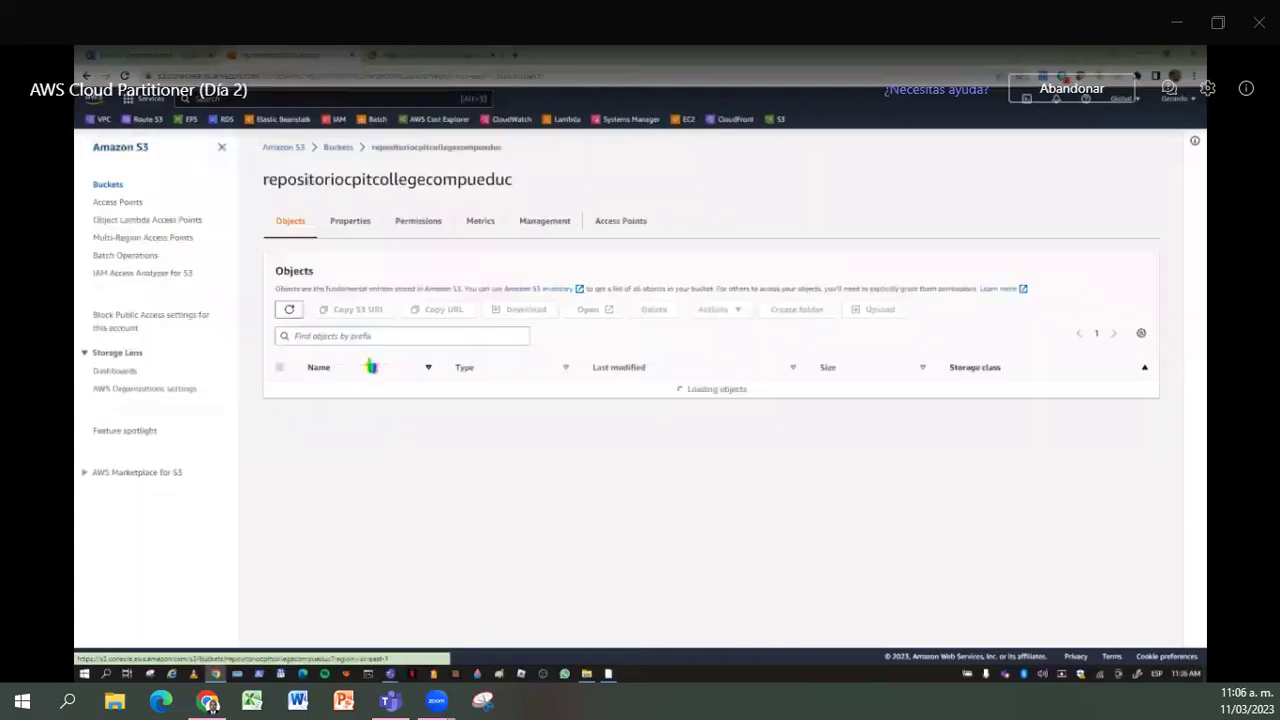
click(418, 222)
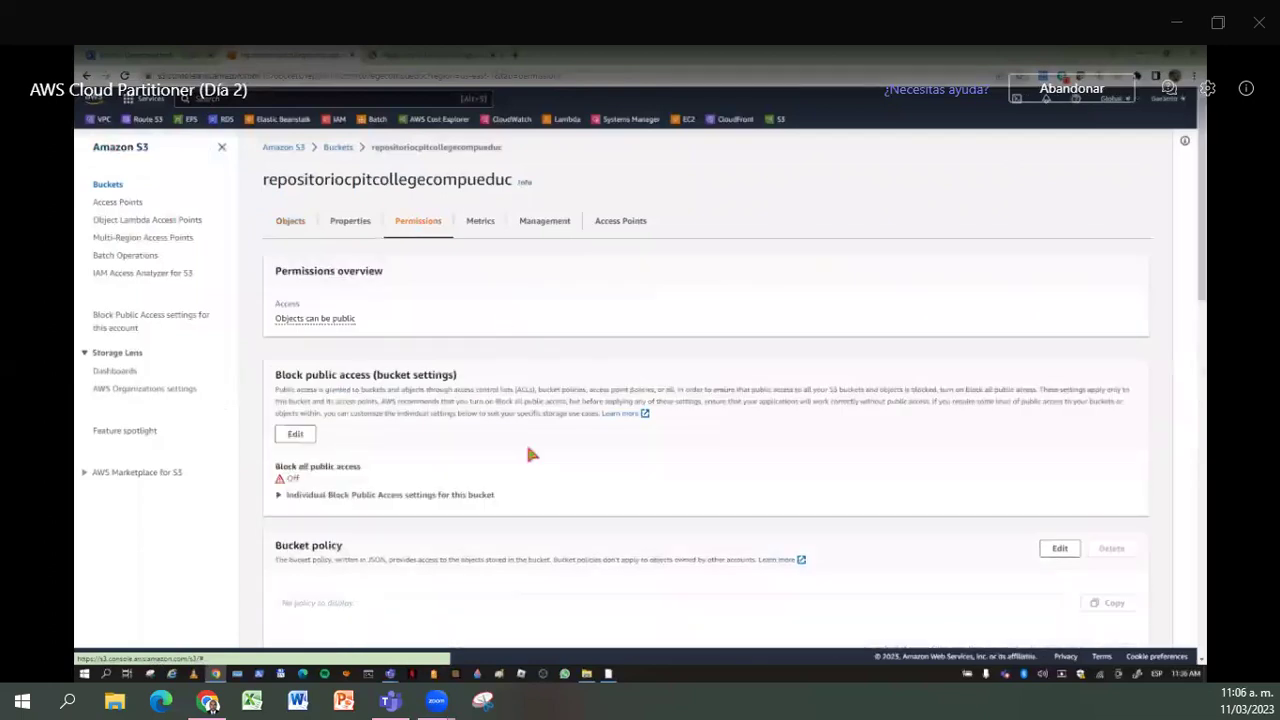
scroll(528, 450, down, 2)
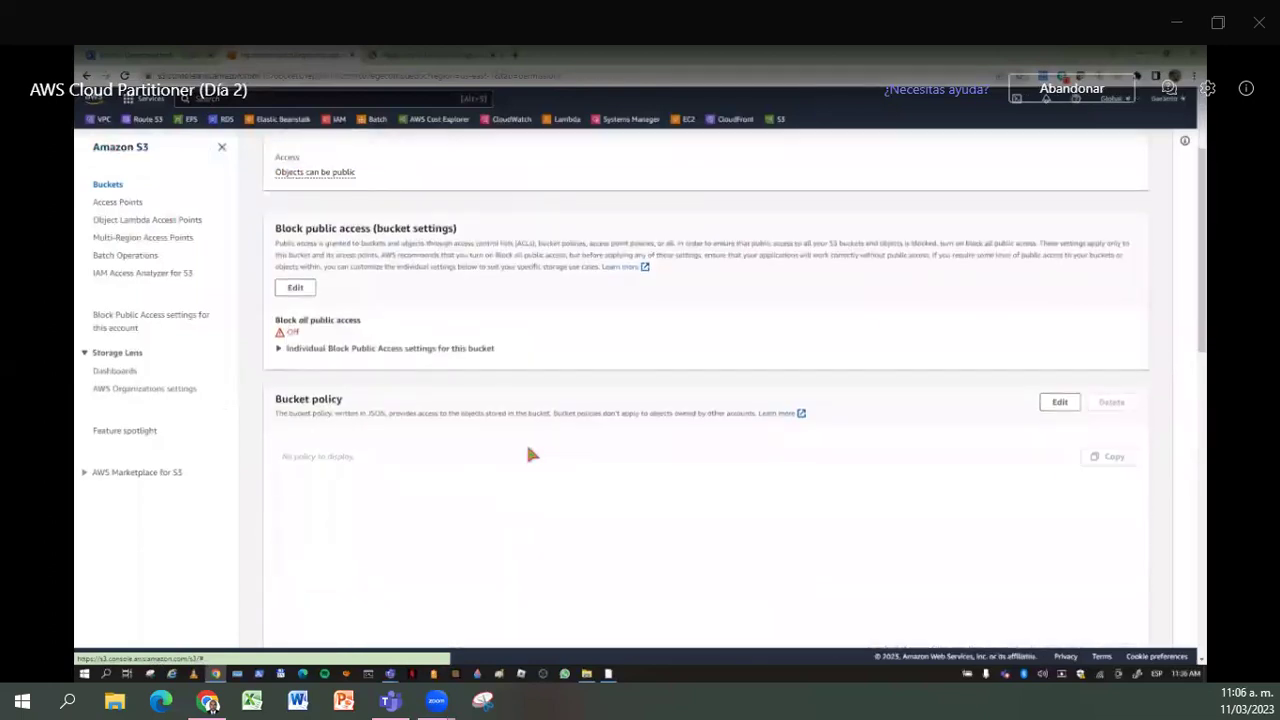
scroll(530, 455, up, 1)
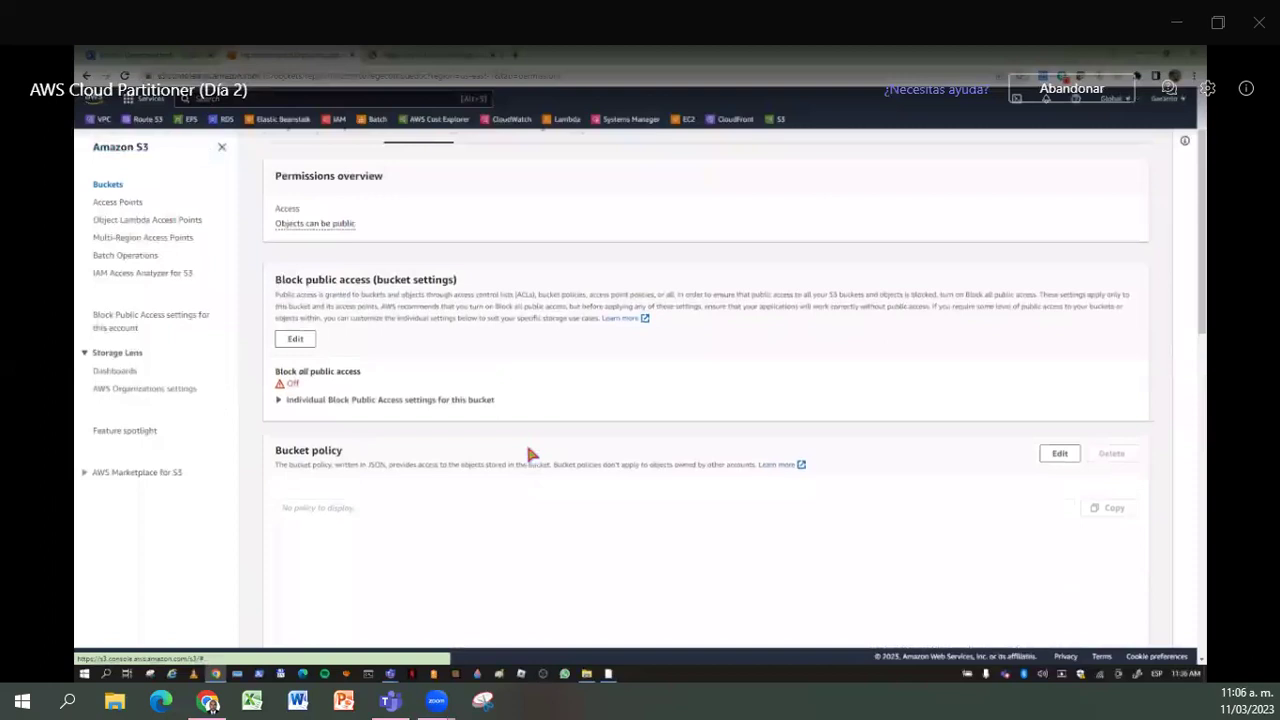
scroll(528, 452, down, 9)
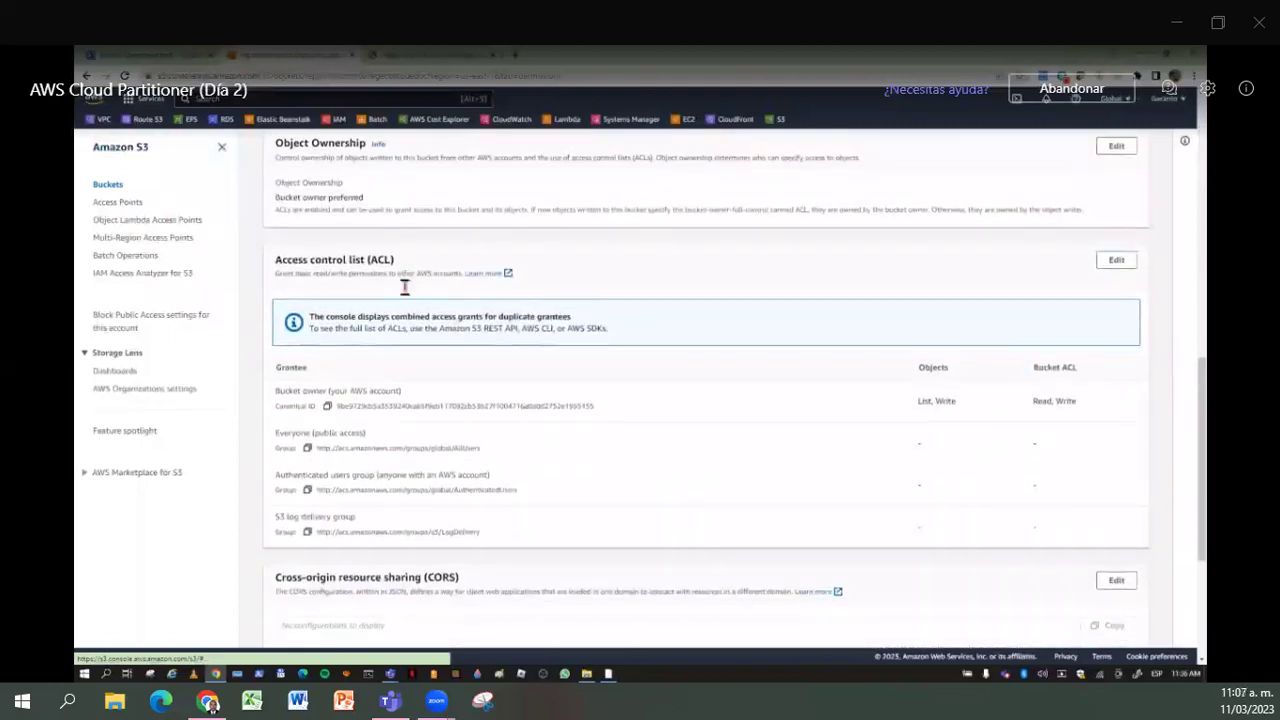
scroll(406, 288, up, 5)
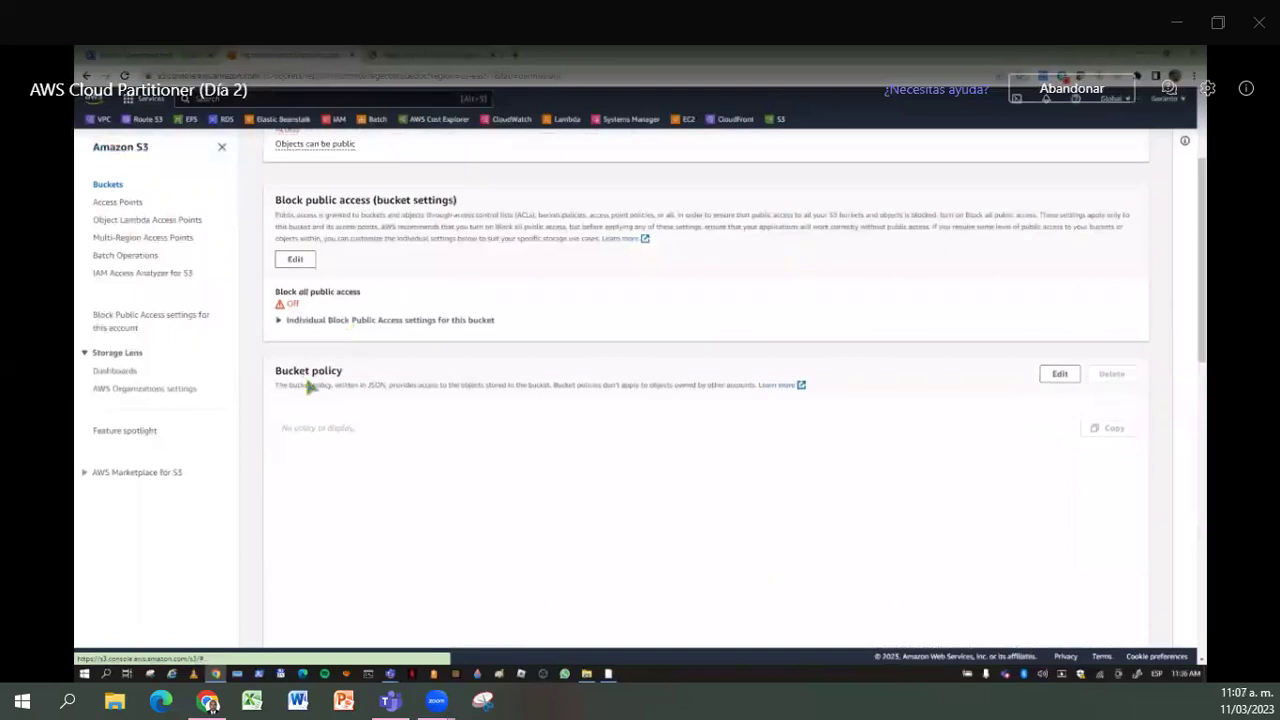
key(ctrl+0)
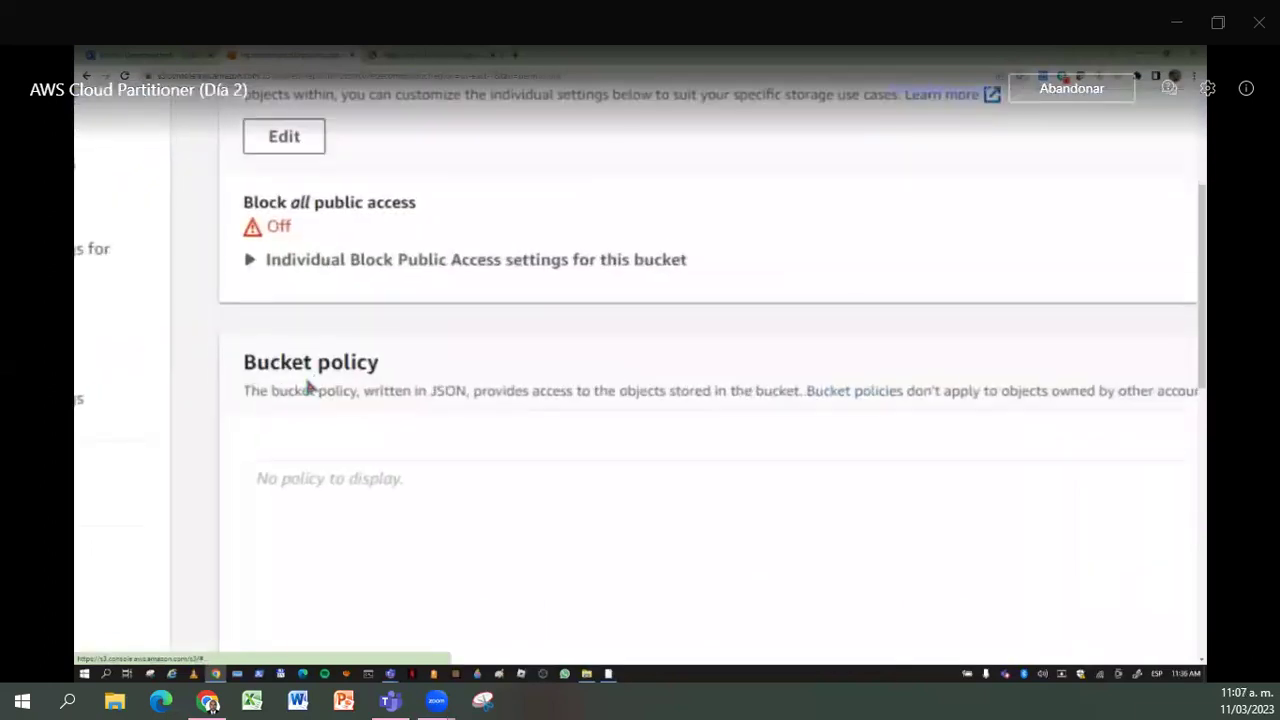
scroll(310, 387, up, 1)
key(ctrl+0)
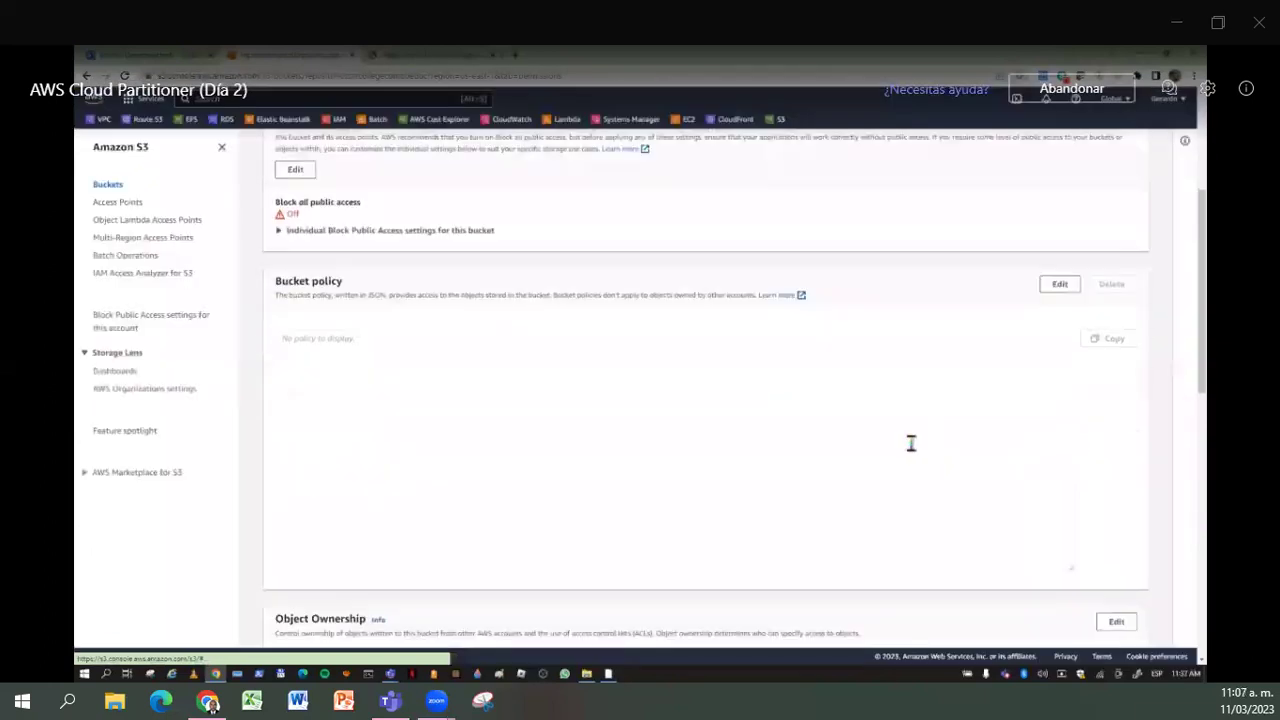
scroll(908, 443, down, 1)
click(1058, 238)
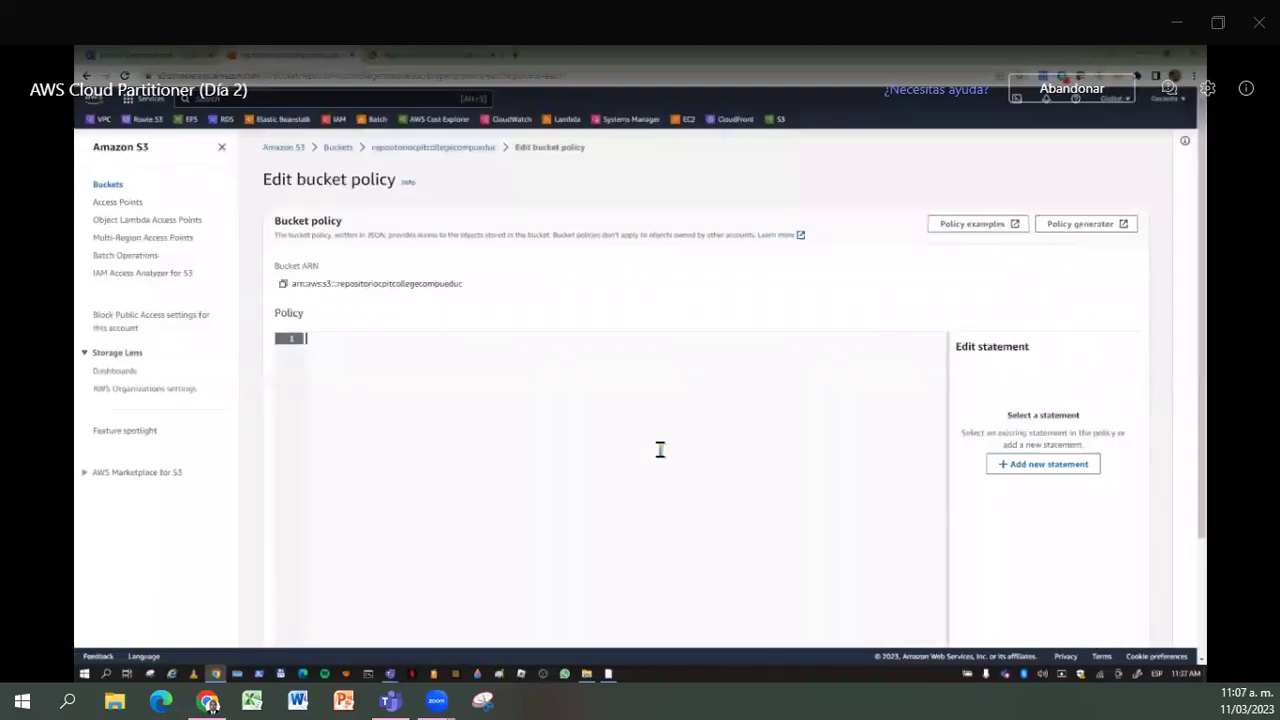
scroll(660, 450, down, 1)
scroll(660, 450, down, 2)
scroll(660, 450, up, 1)
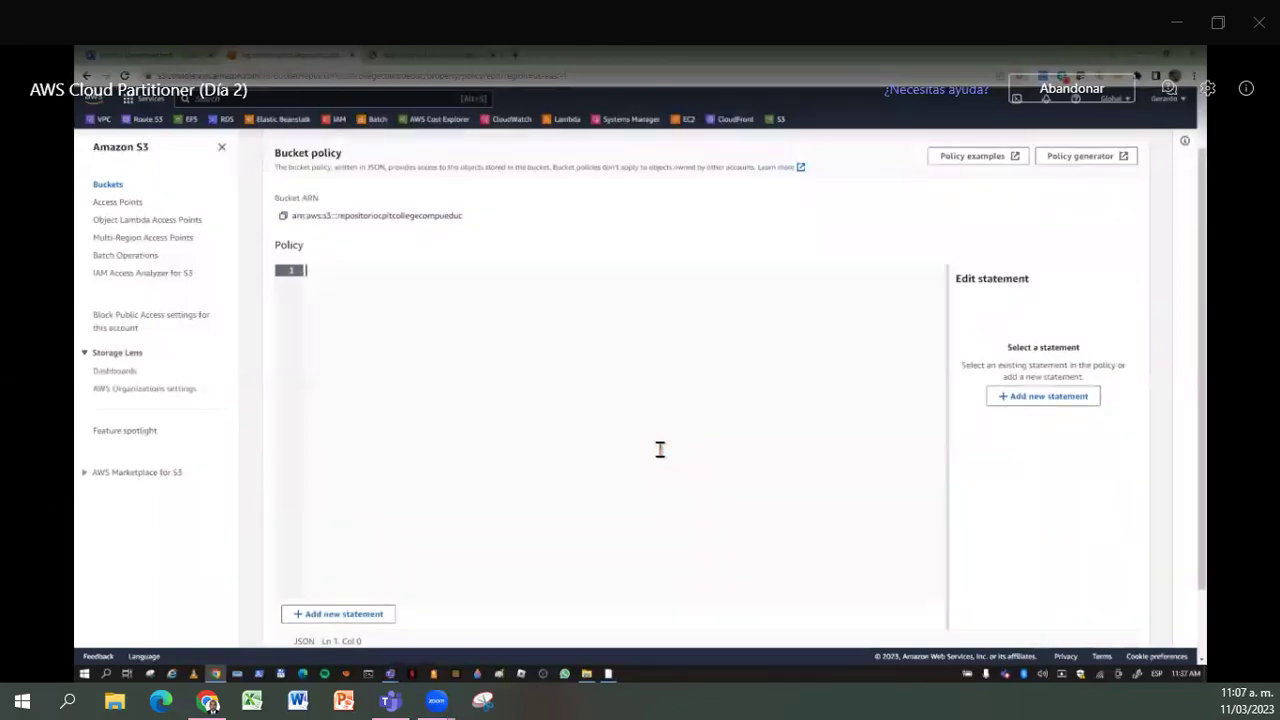
scroll(660, 450, up, 1)
scroll(660, 450, down, 2)
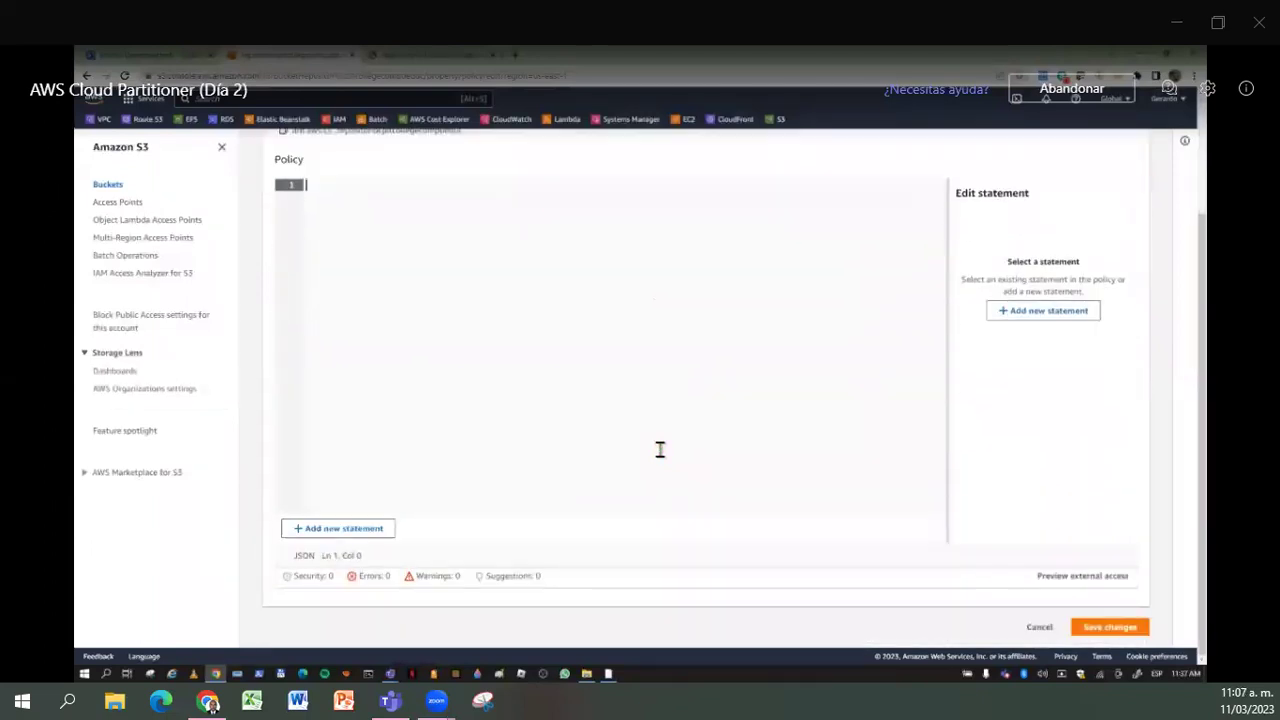
click(1043, 626)
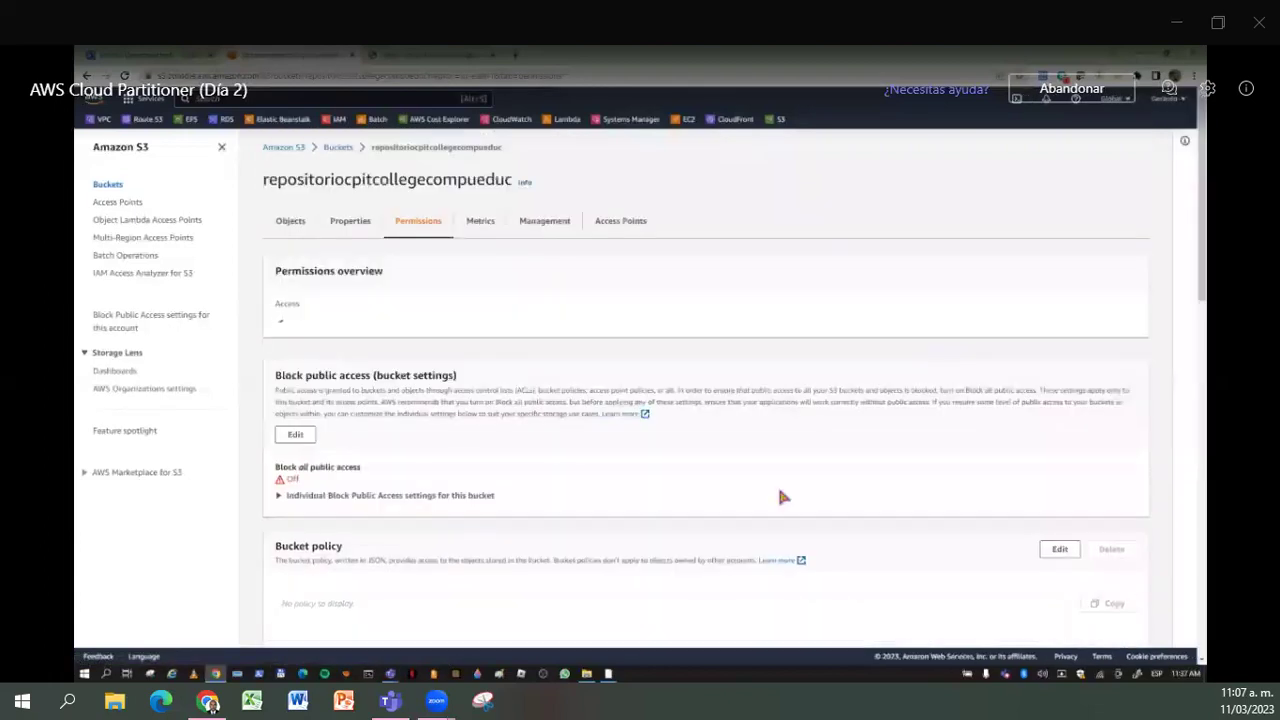
scroll(560, 463, down, 5)
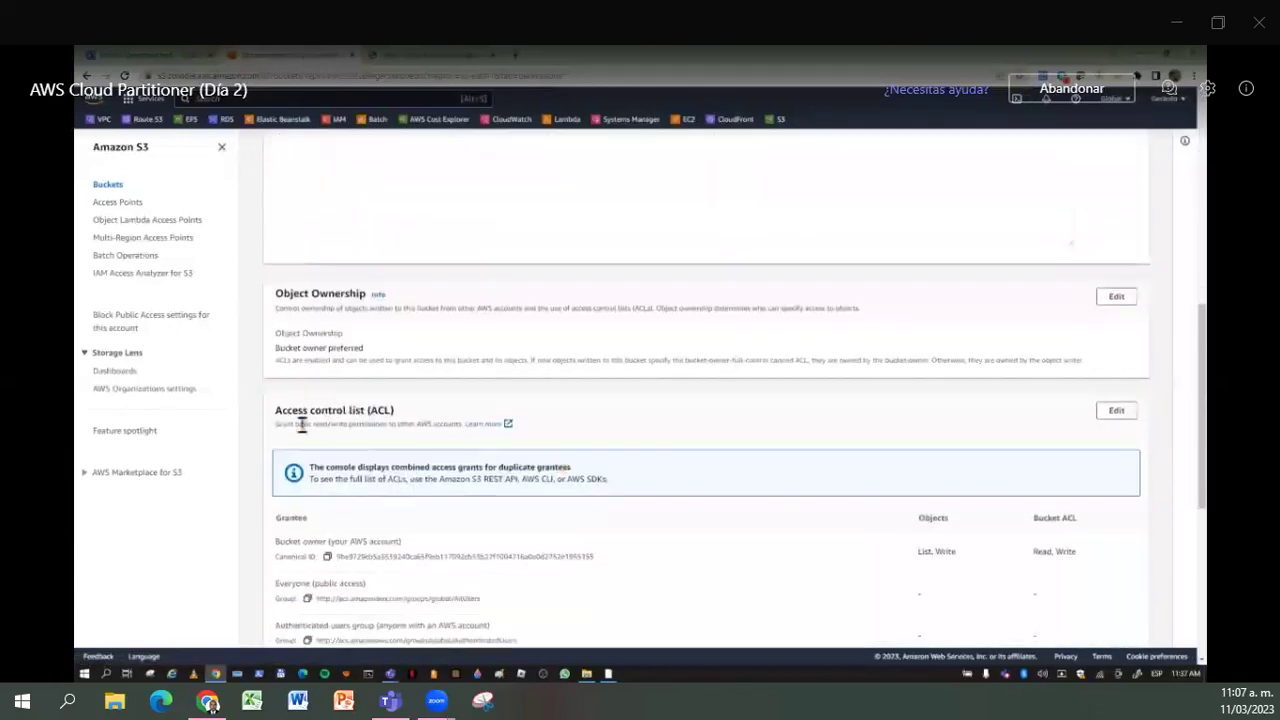
scroll(412, 455, up, 3)
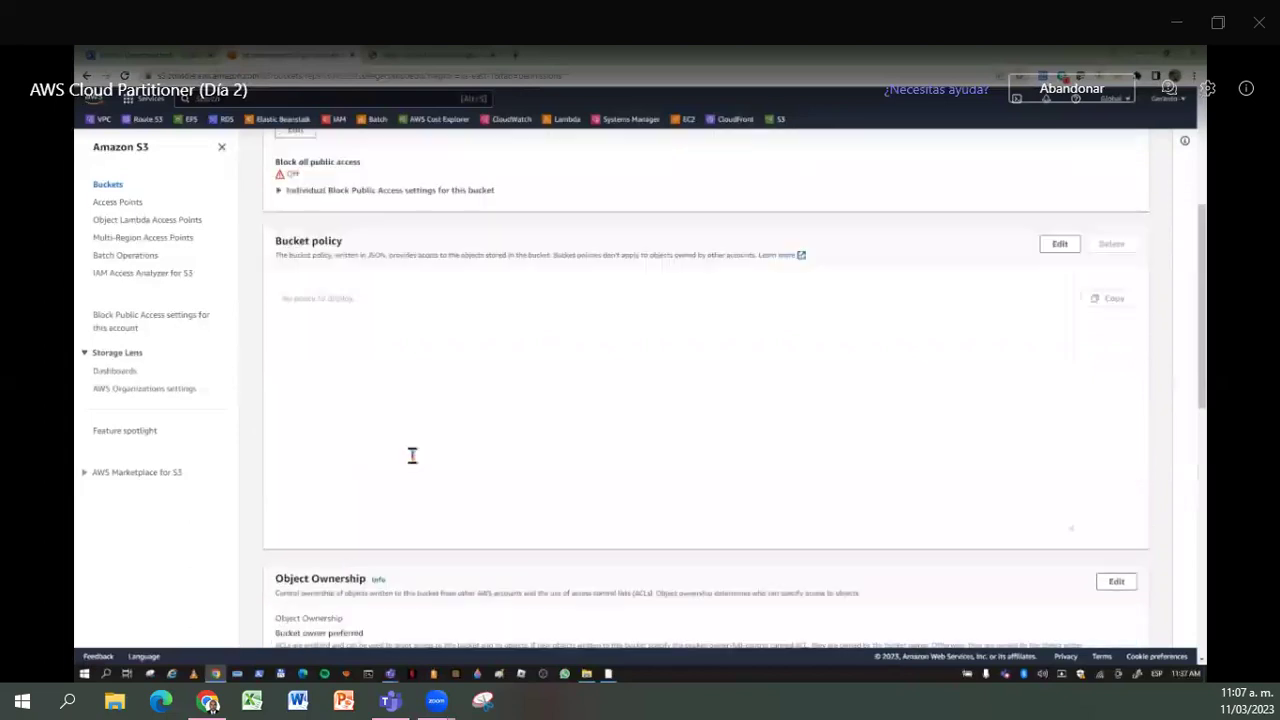
scroll(412, 455, up, 1)
scroll(412, 455, up, 3)
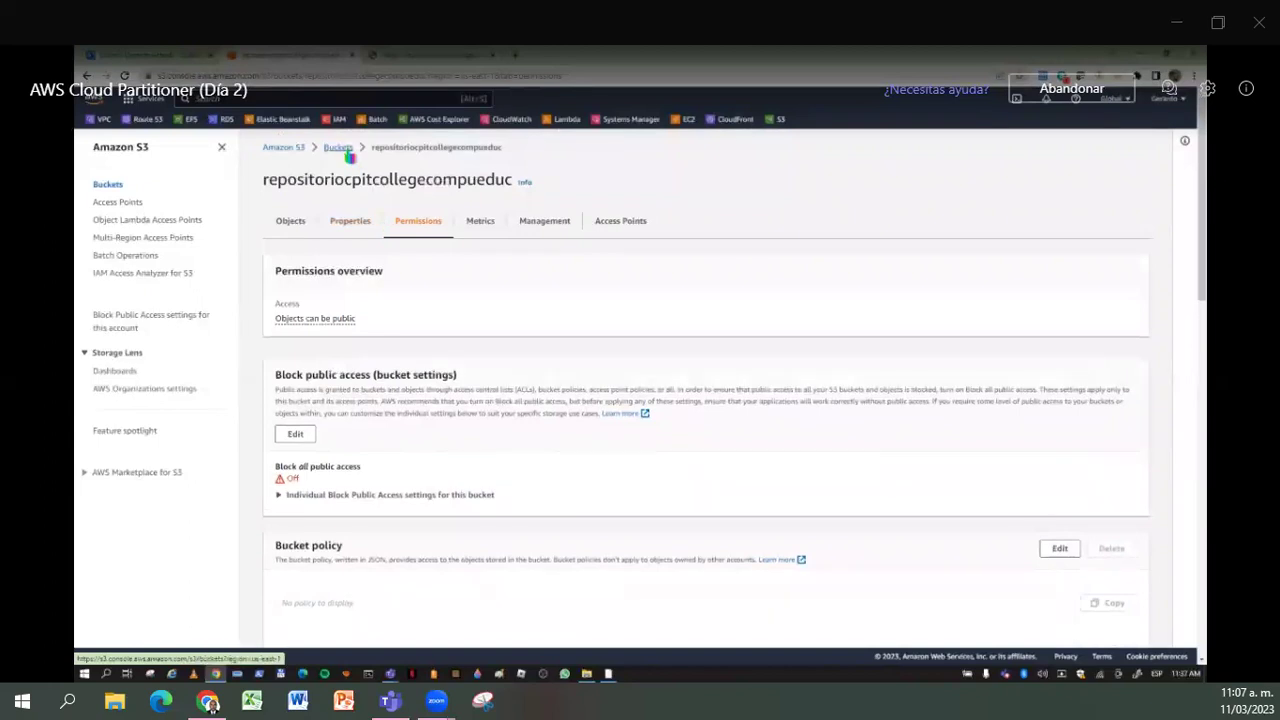
click(291, 224)
Grant Everyone Read access in Carta.txt's ACL, acknowledge the warning, and save the changes.
click(281, 390)
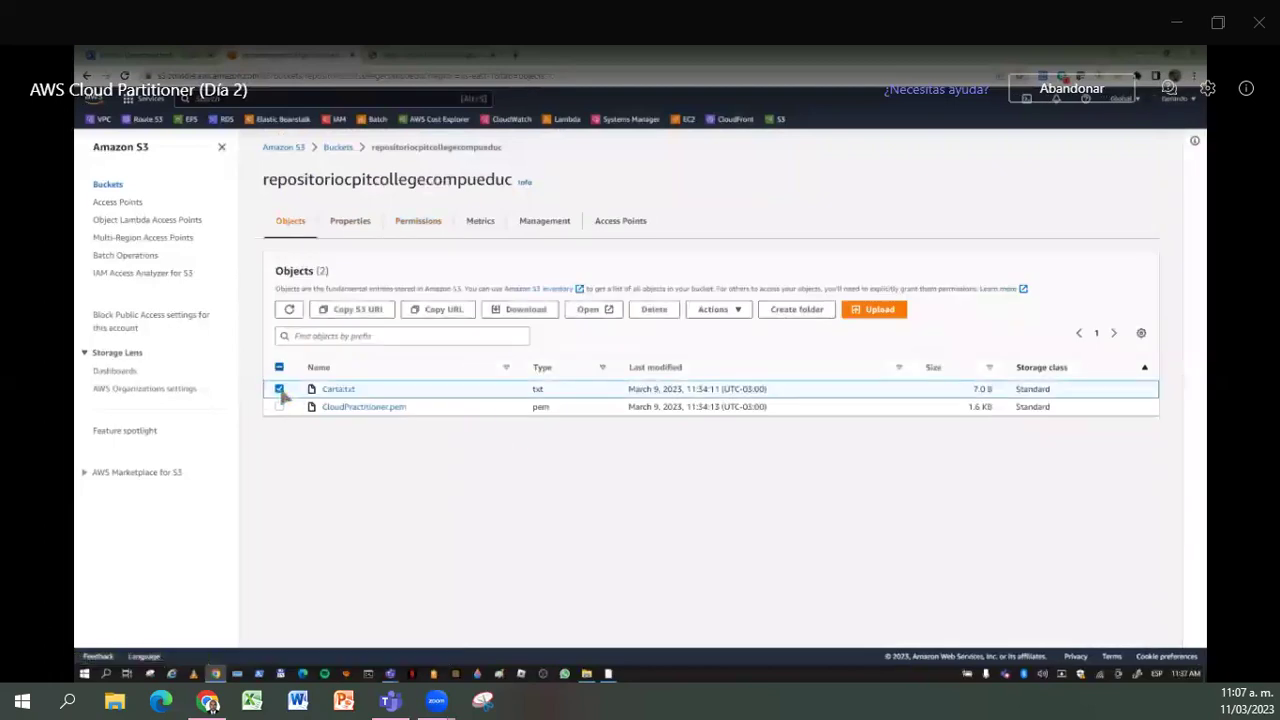
click(336, 391)
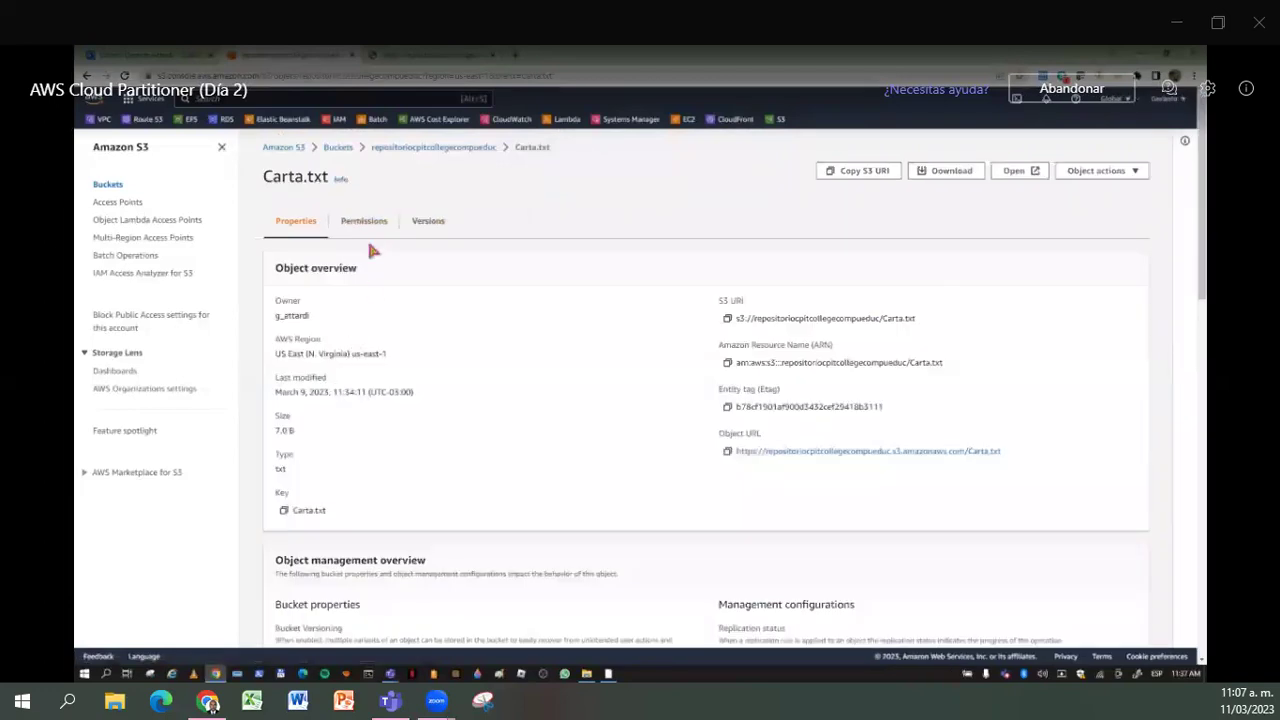
click(368, 224)
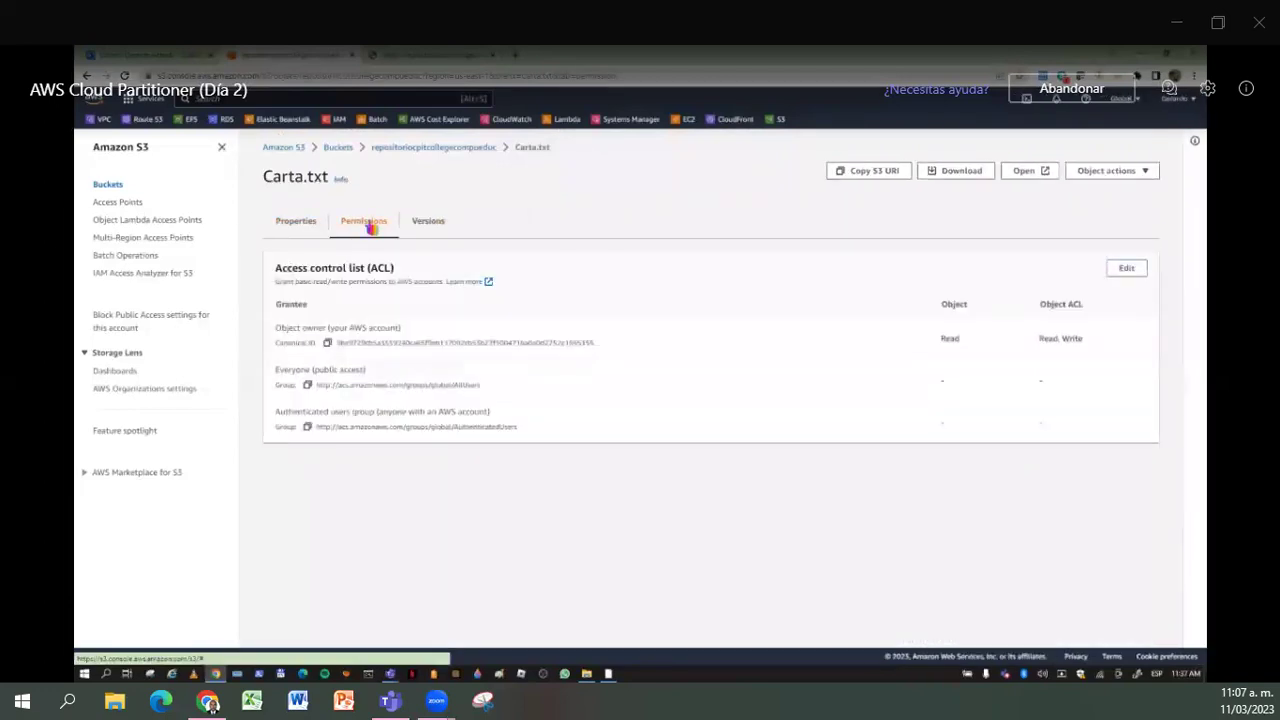
click(1126, 272)
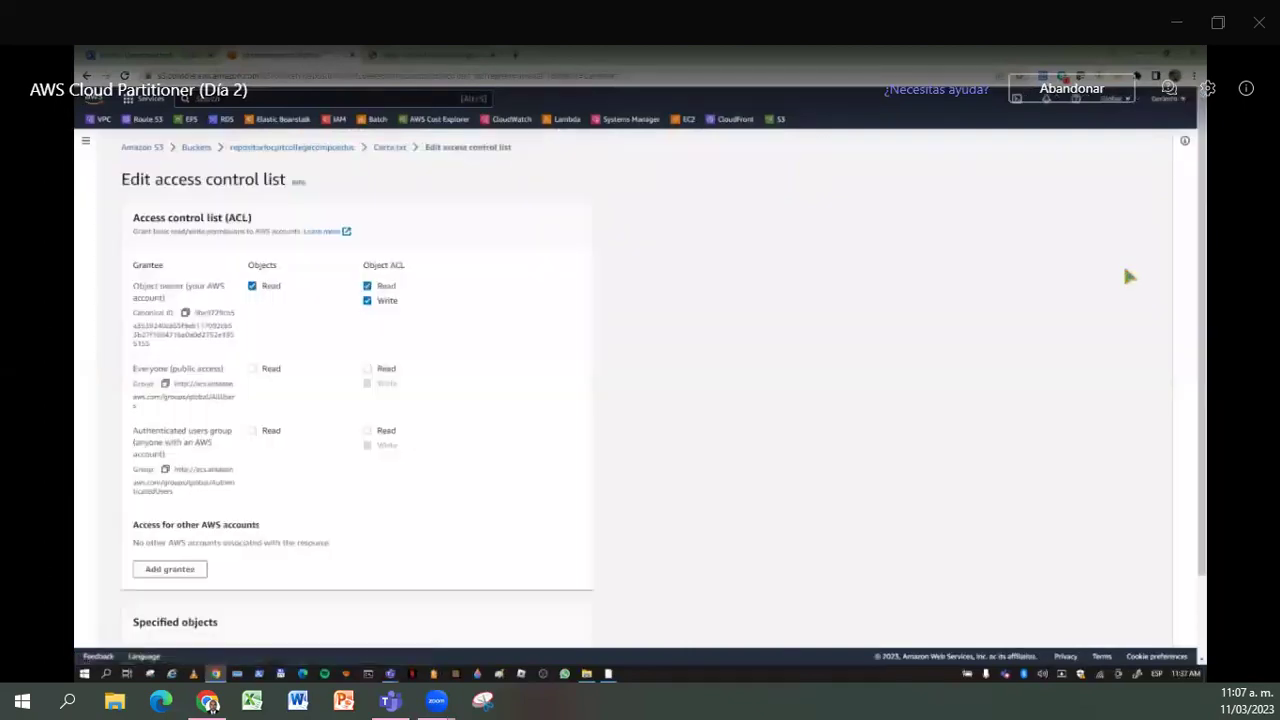
click(252, 369)
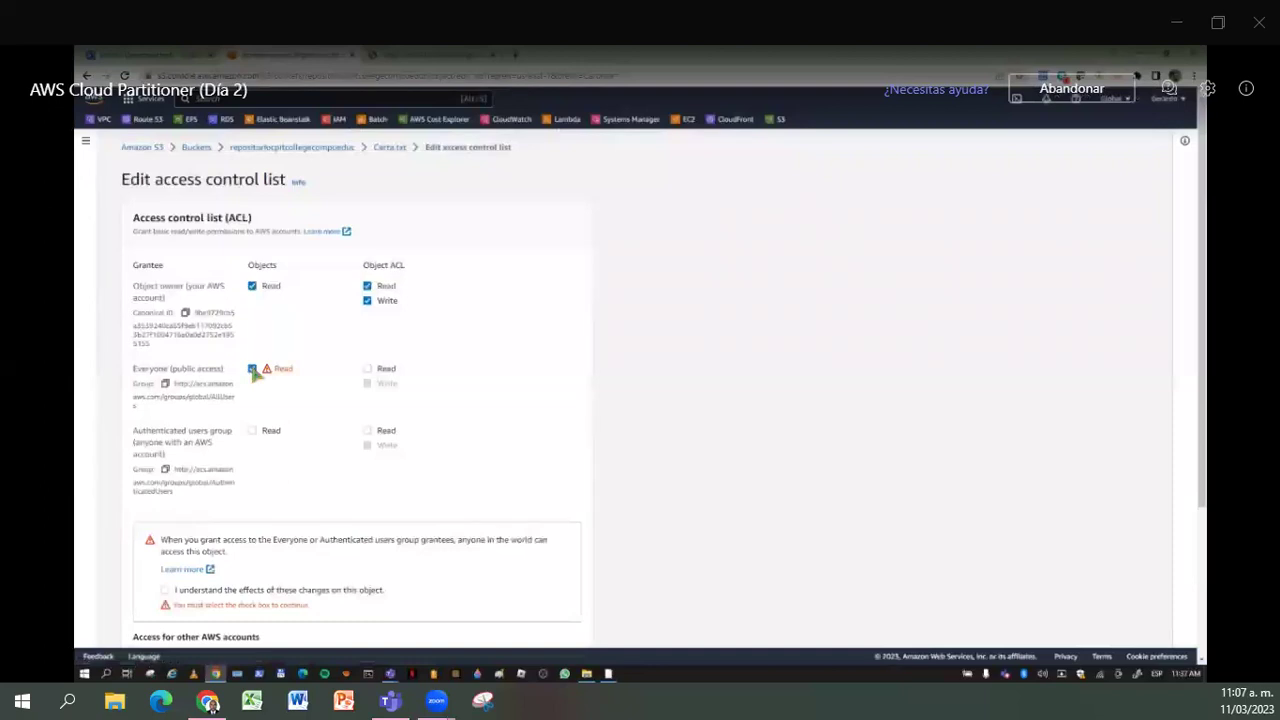
click(253, 370)
click(253, 370)
scroll(630, 394, down, 1)
click(166, 469)
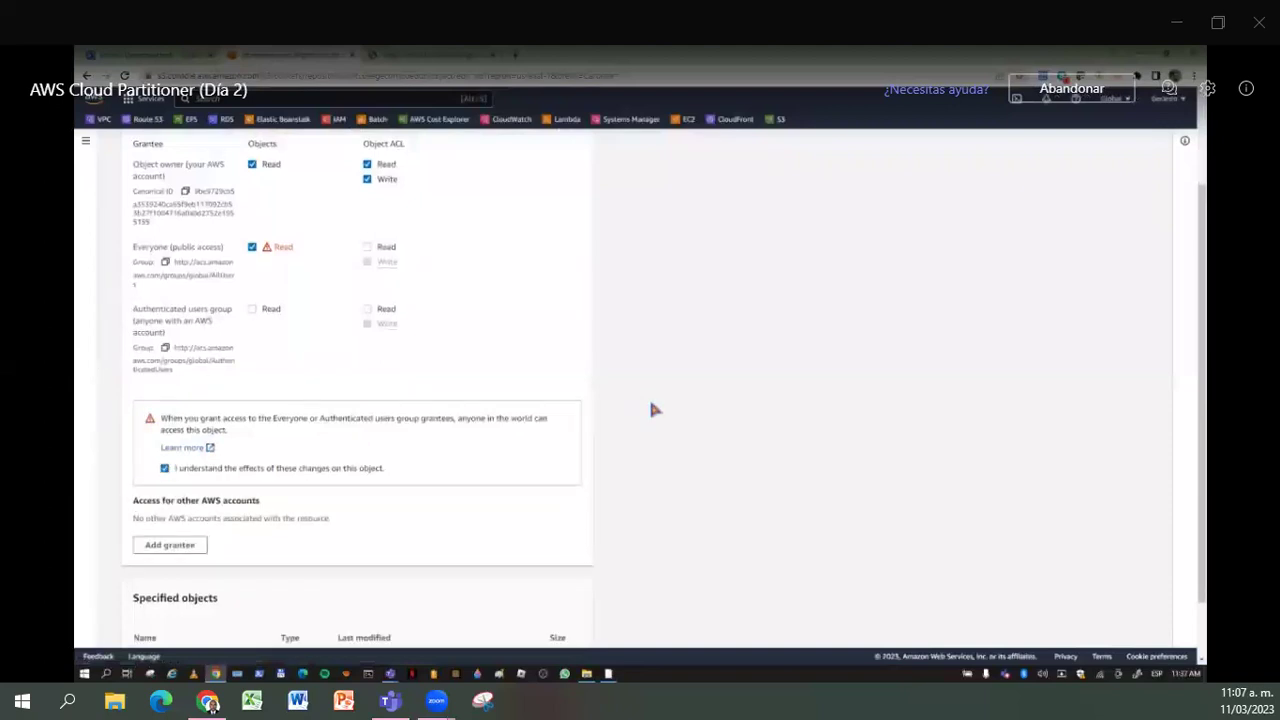
scroll(649, 396, down, 1)
click(566, 617)
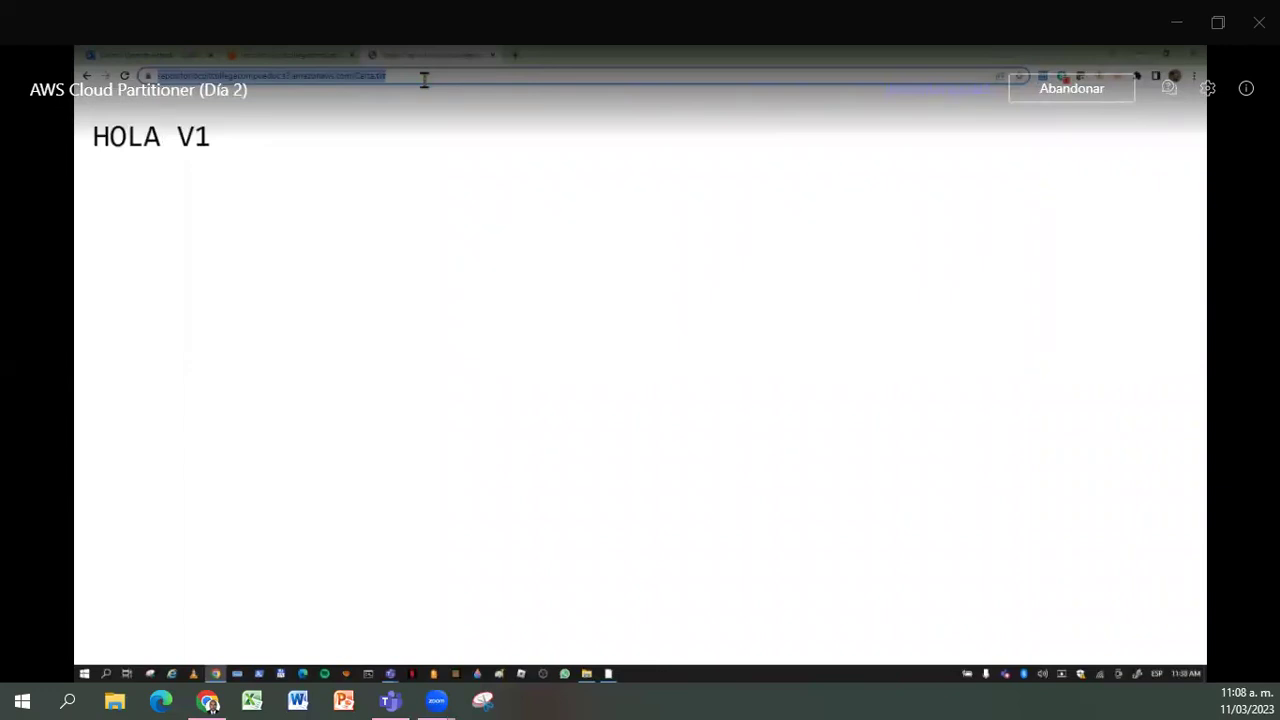
Reset zoom on the HOLA V1 page, cancel a Save as attempt, and return to the S3 tab.
key(ctrl+0)
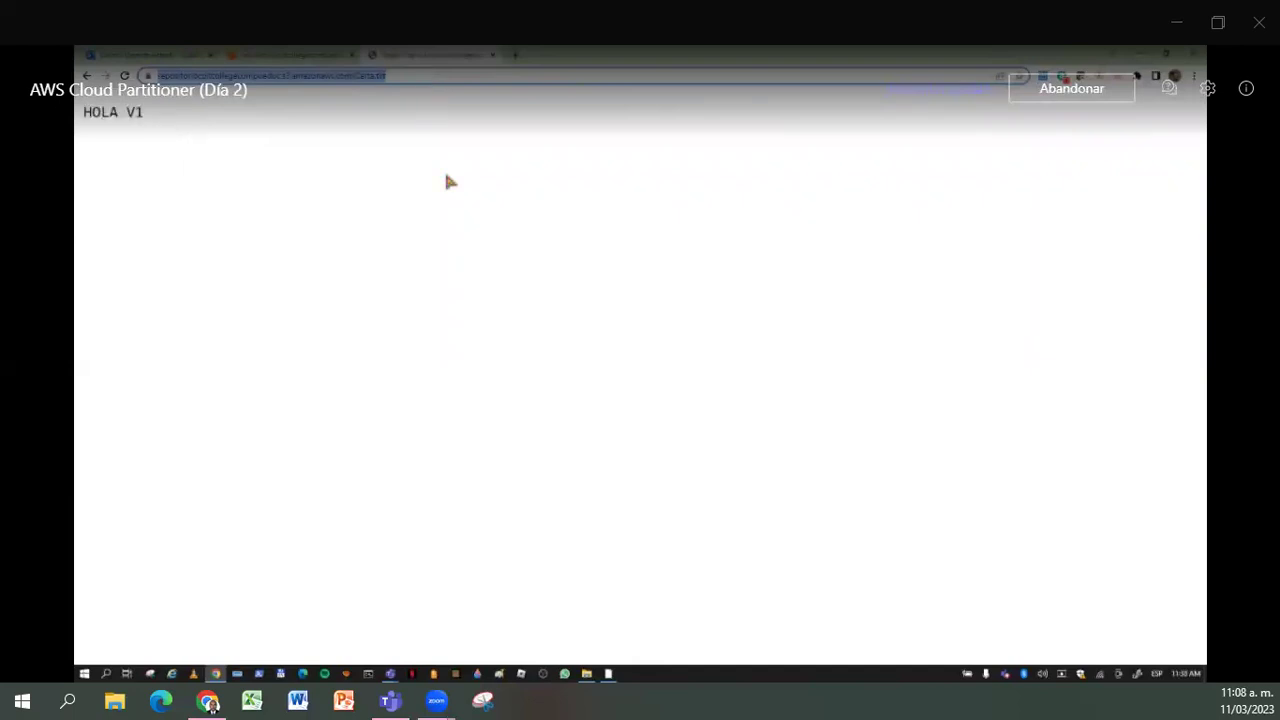
right_click(270, 160)
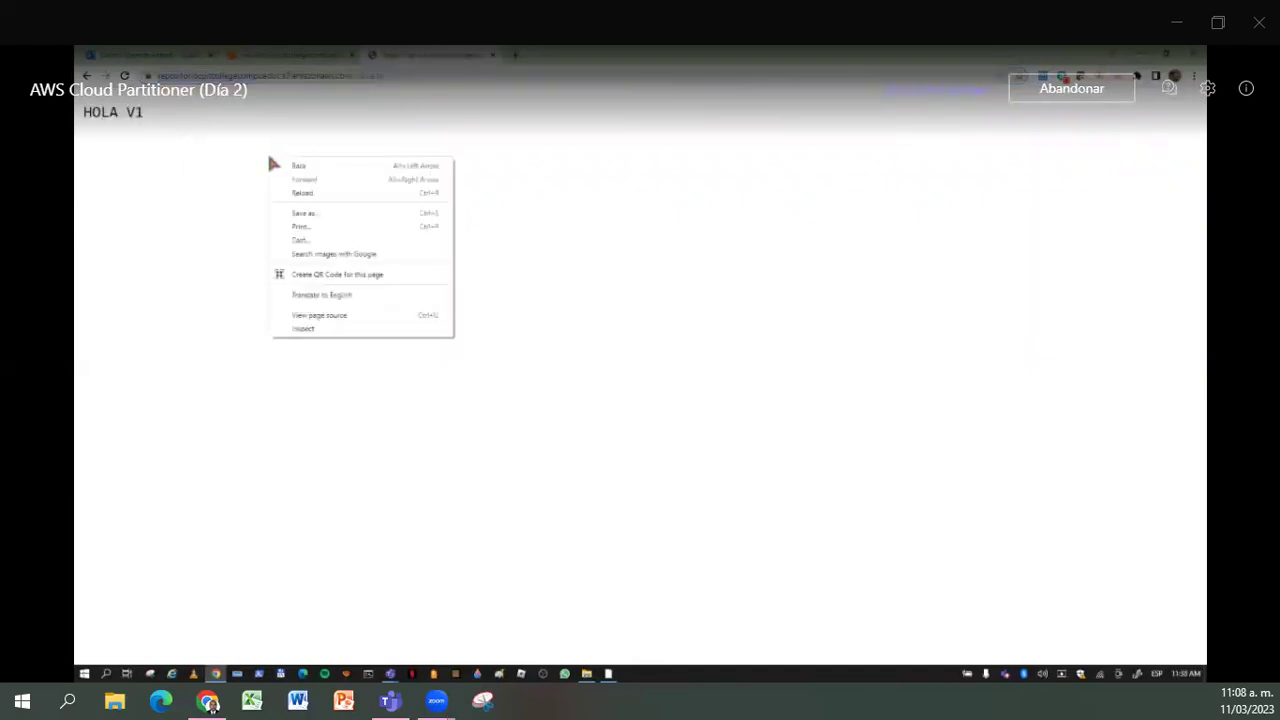
click(303, 213)
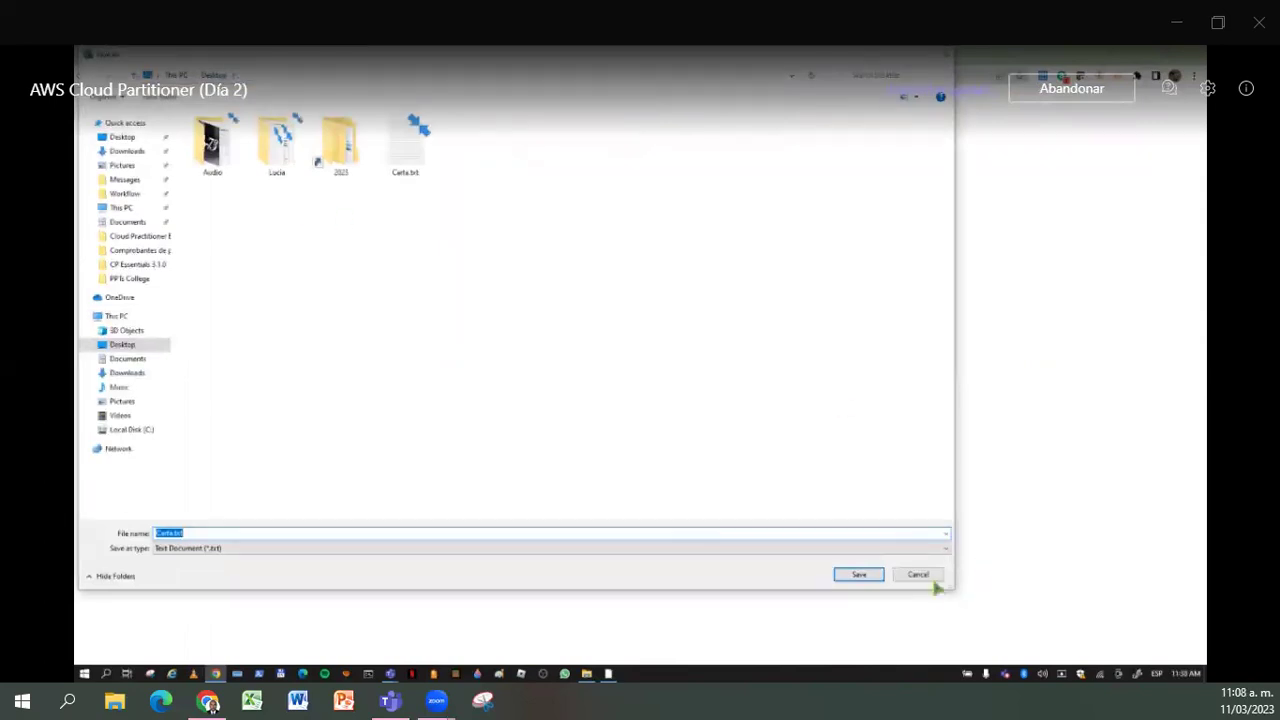
click(920, 576)
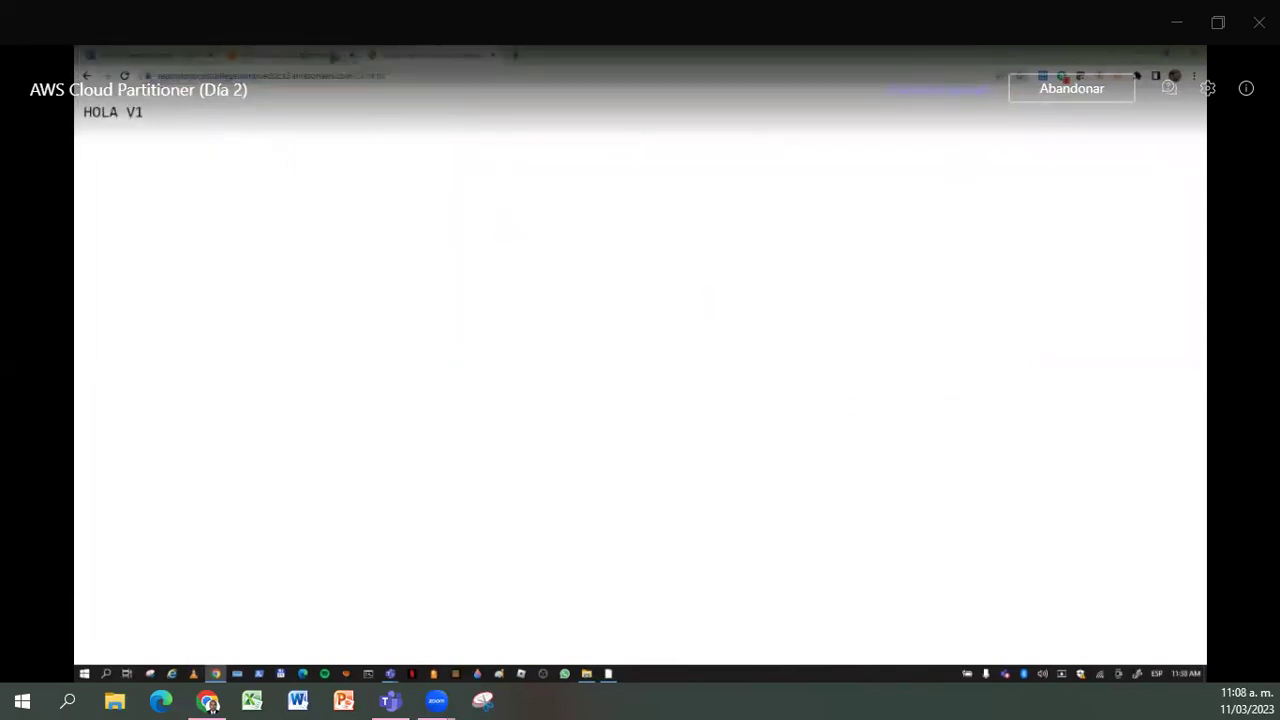
click(337, 53)
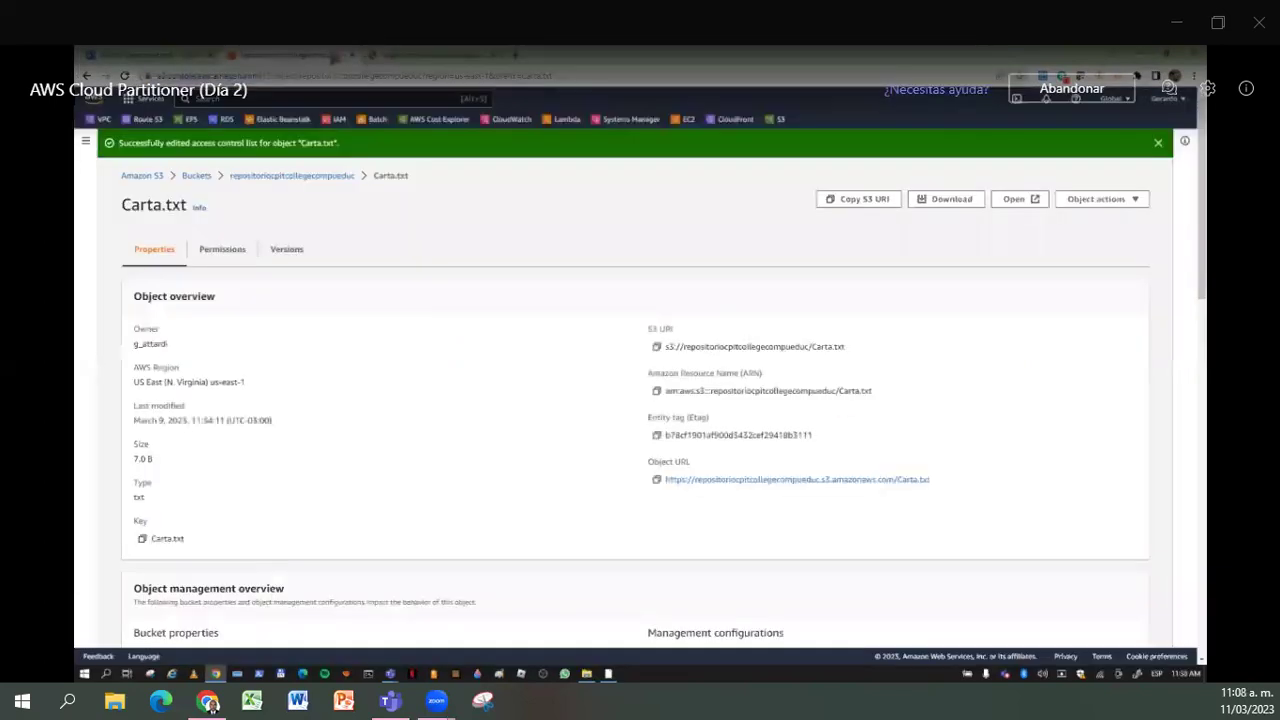
Return to repositoriocpitcollegecompueduc's Objects list and select Carta.txt.
click(263, 178)
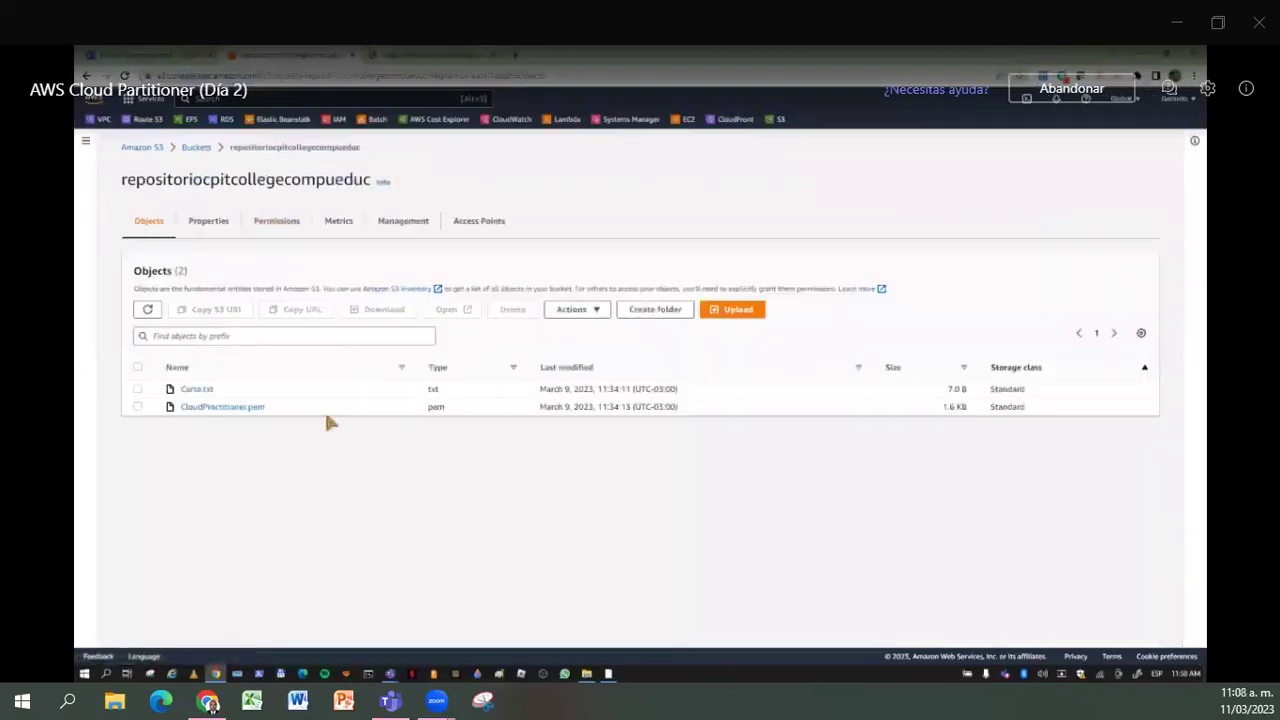
click(138, 390)
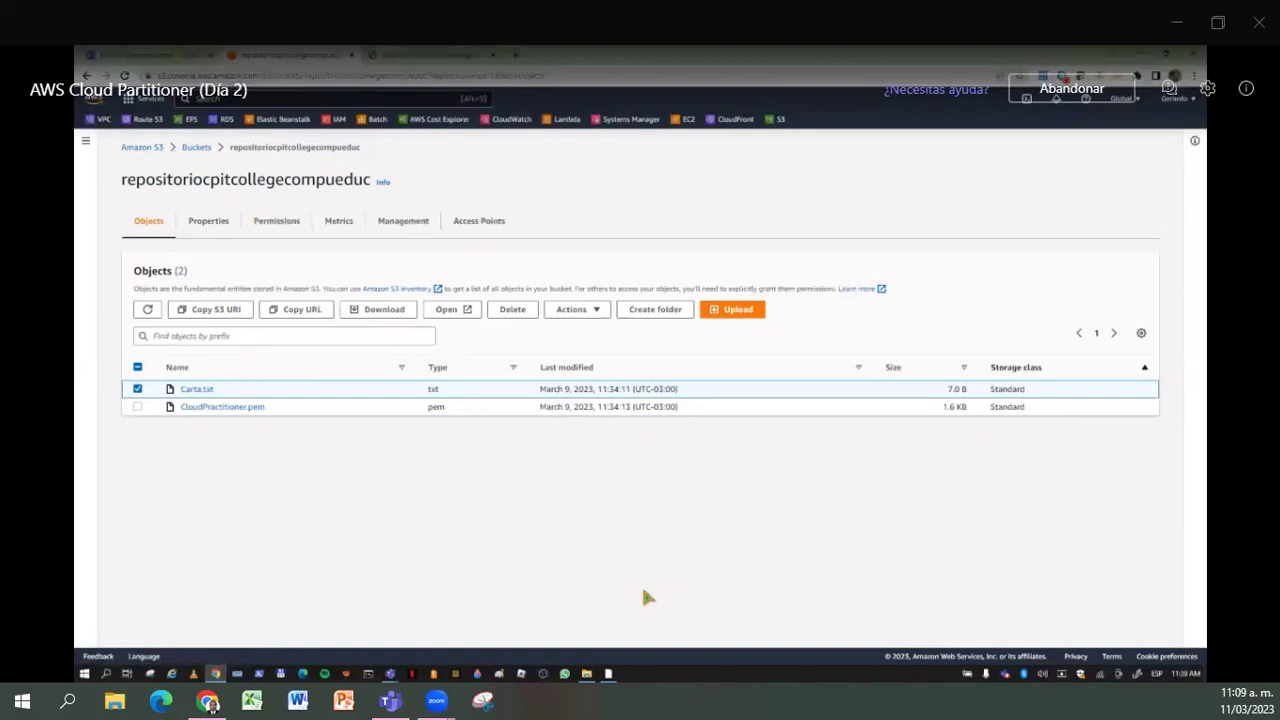
click(187, 148)
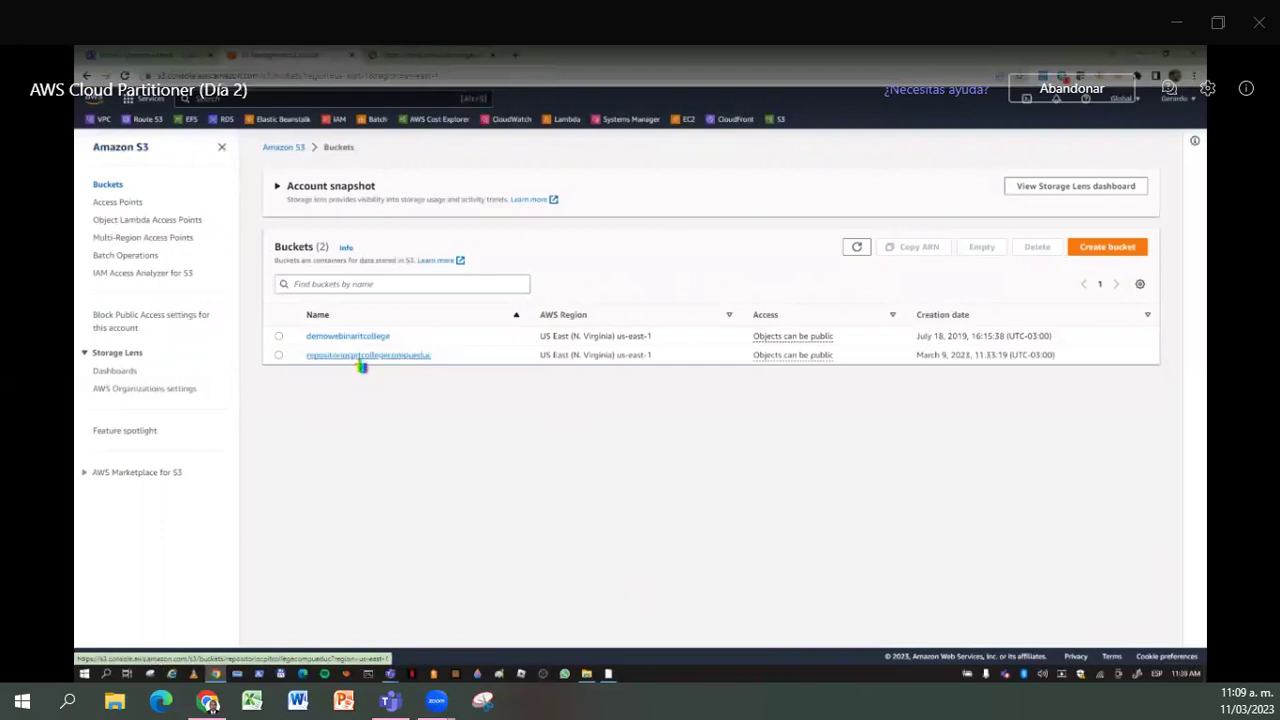
click(361, 362)
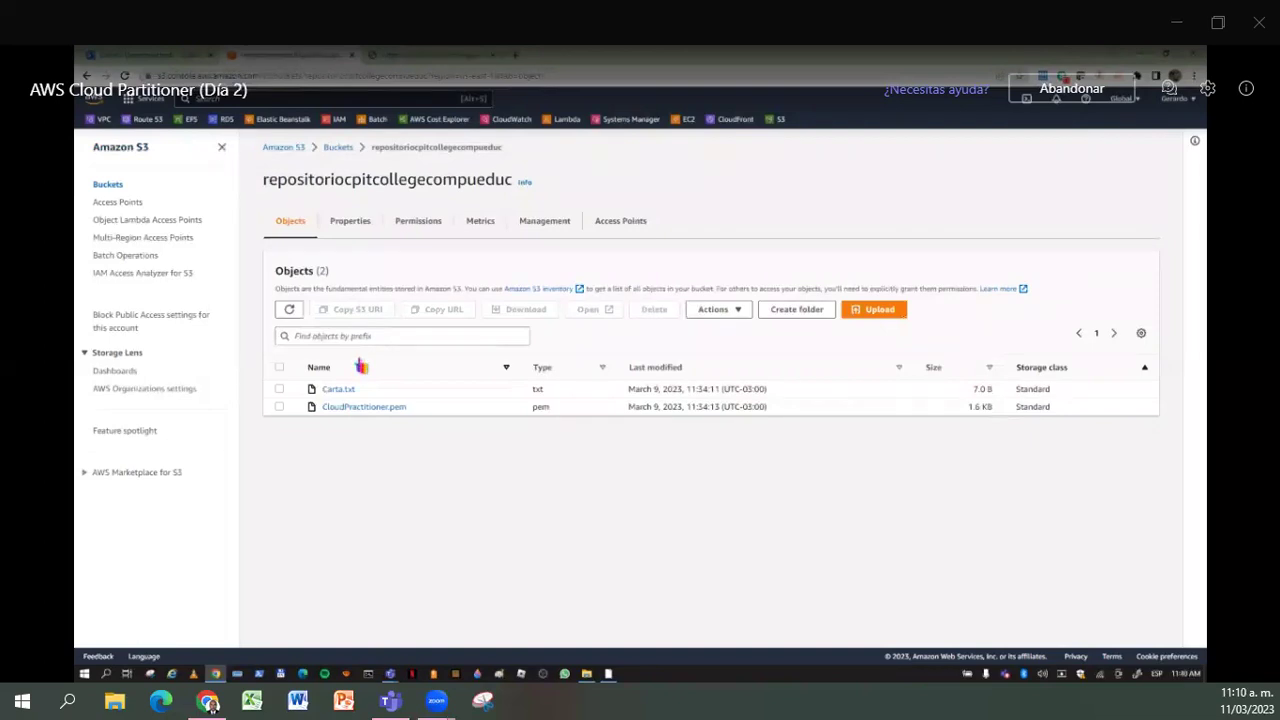
Enable Bucket Versioning on the bucket's Properties tab, then go back to the bucket list.
click(350, 230)
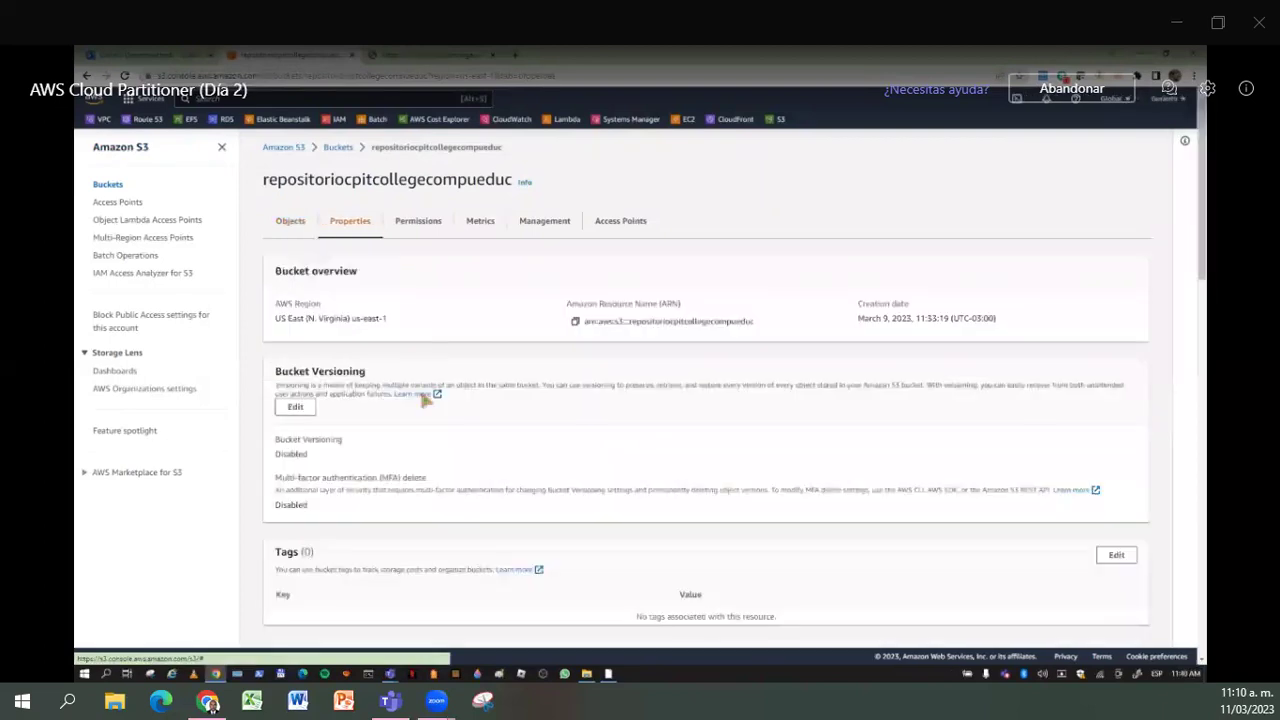
scroll(328, 325, down, 2)
click(294, 304)
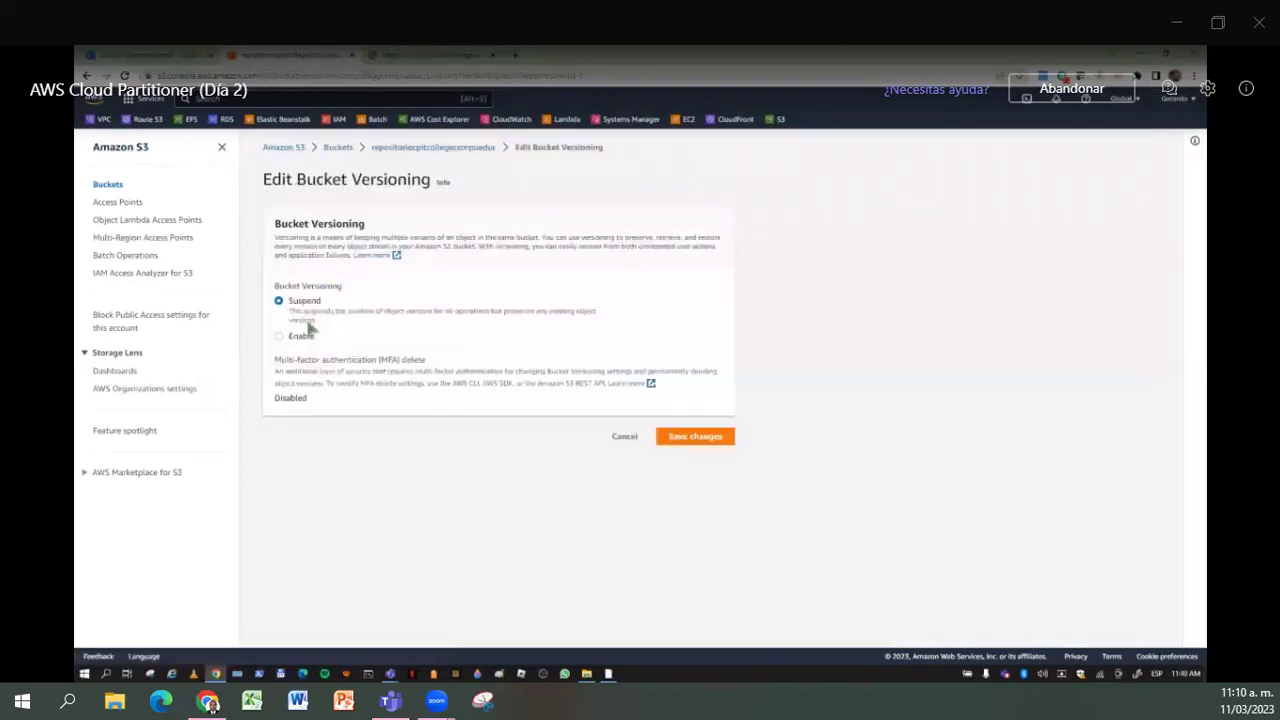
click(279, 337)
click(692, 501)
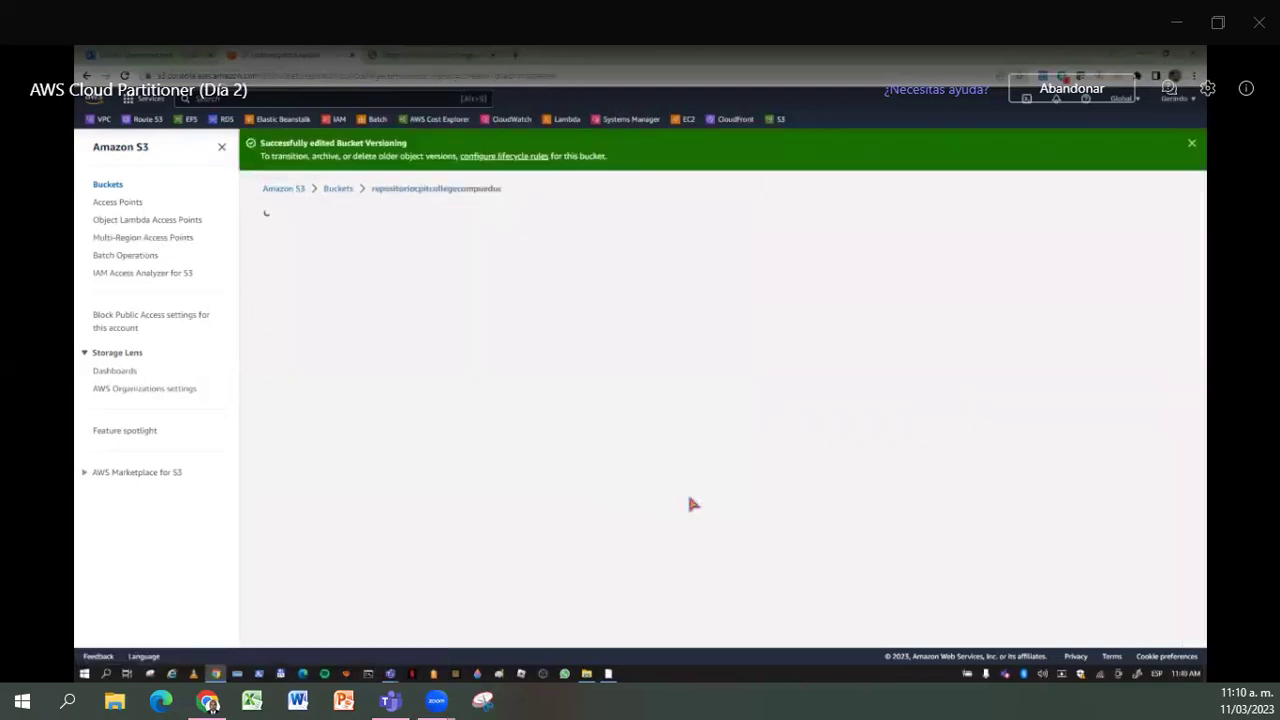
click(338, 188)
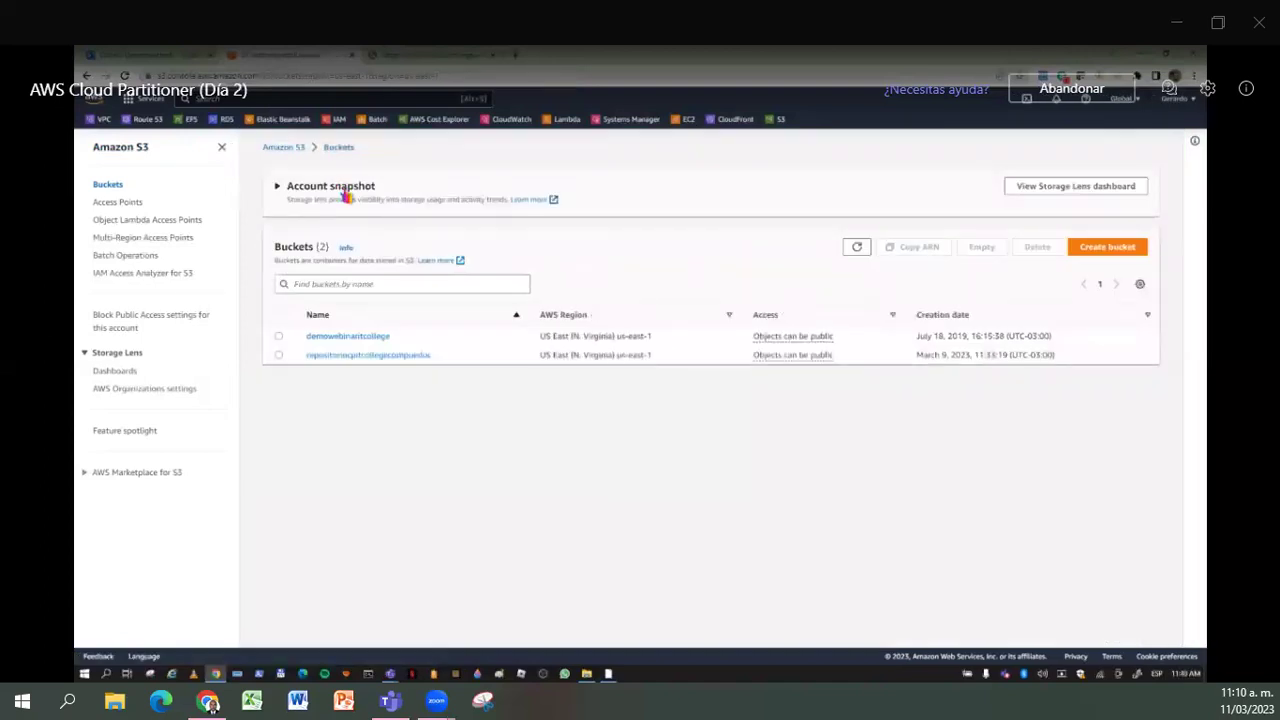
Edit the desktop Carta.txt in Notepad to read 'HOLA V2', save it, and return to Chrome.
click(390, 360)
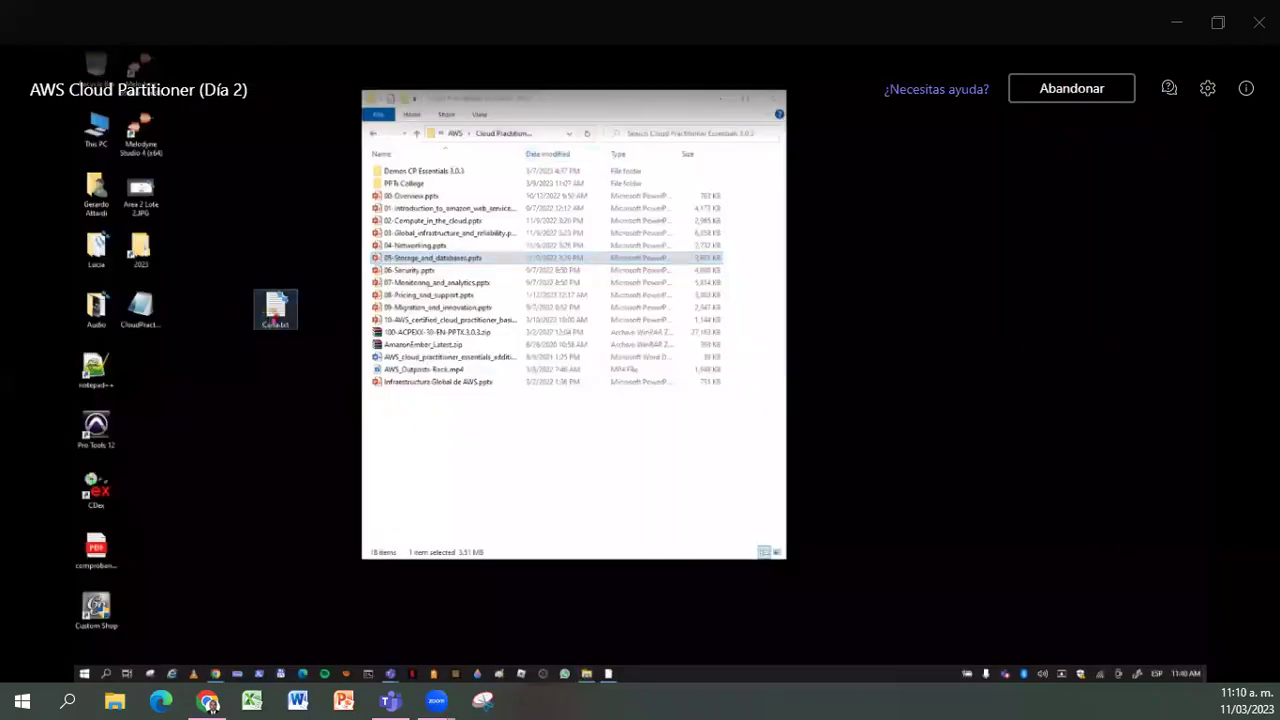
double_click(275, 310)
key(BackSpace)
text(2)
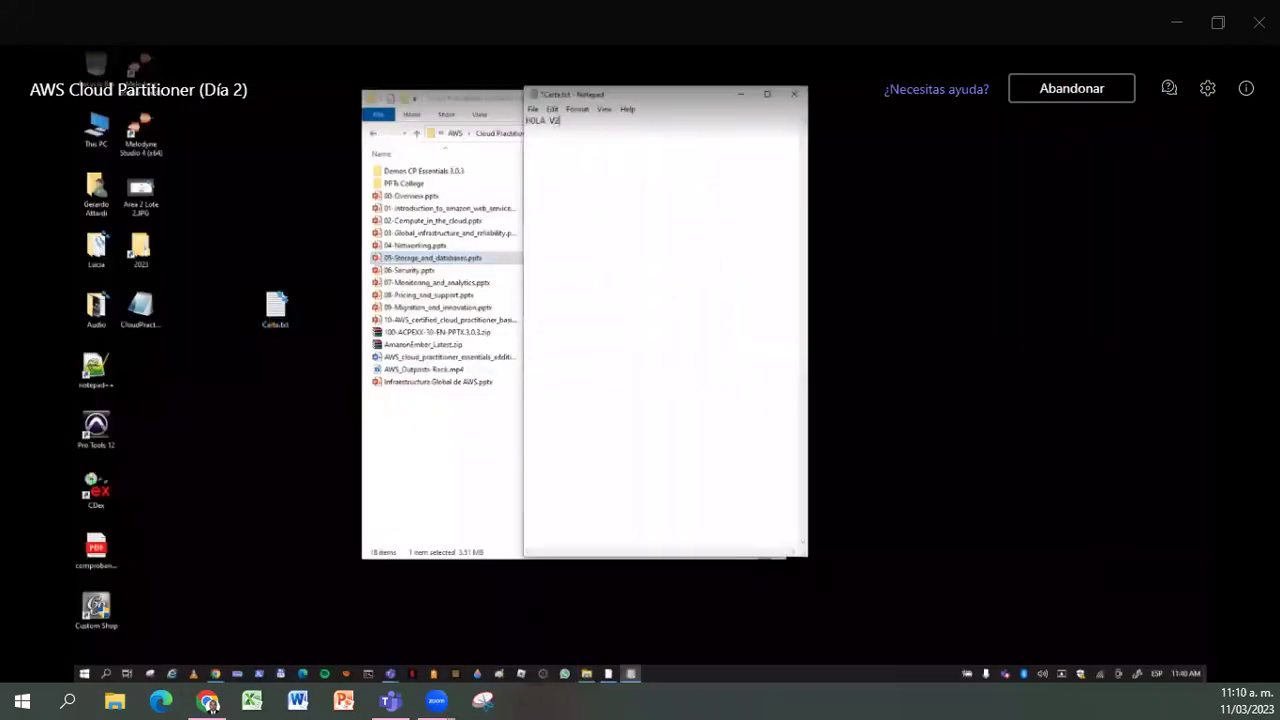
click(794, 94)
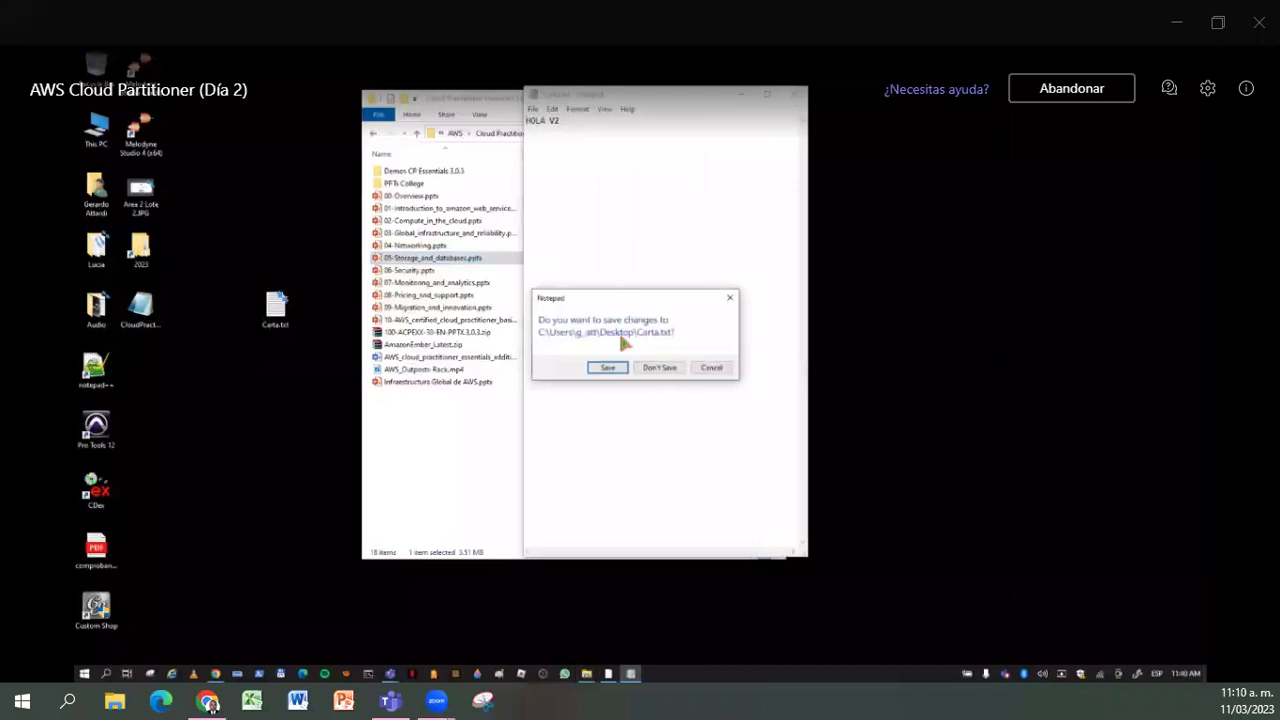
click(608, 367)
click(215, 673)
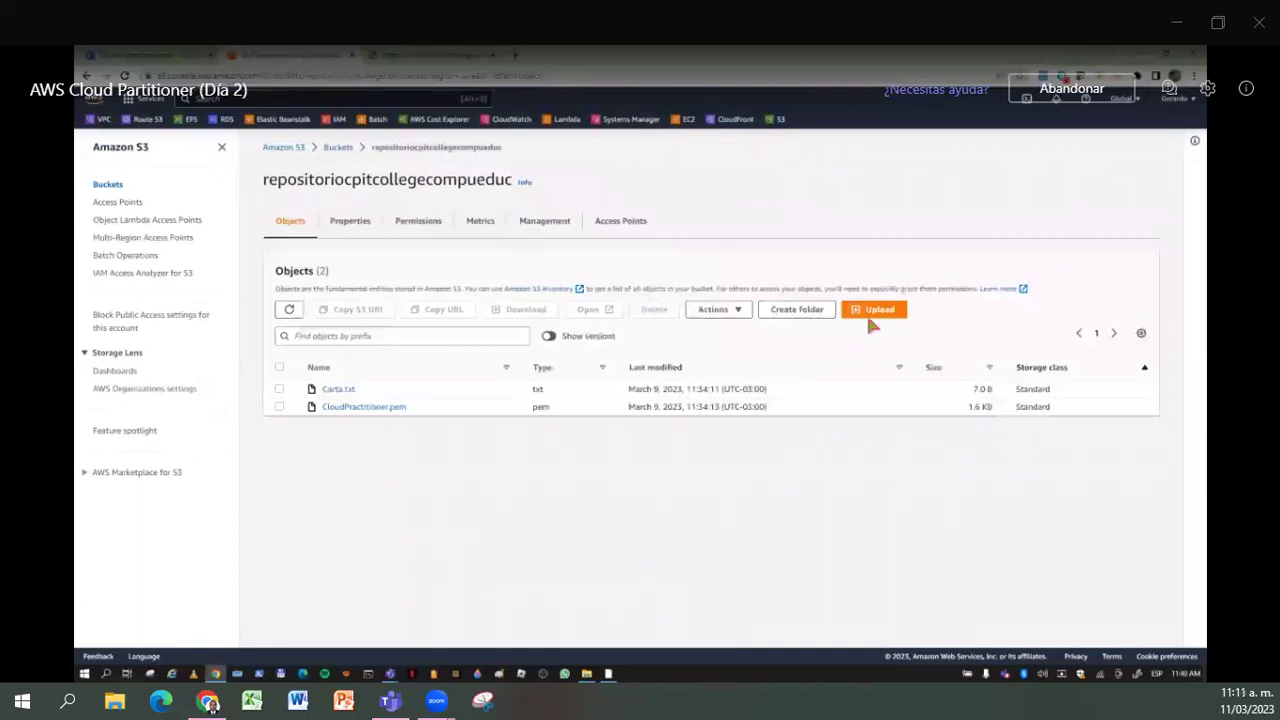
Upload the edited Carta.txt to the repositoriocpitcollegecompueduc bucket.
click(878, 311)
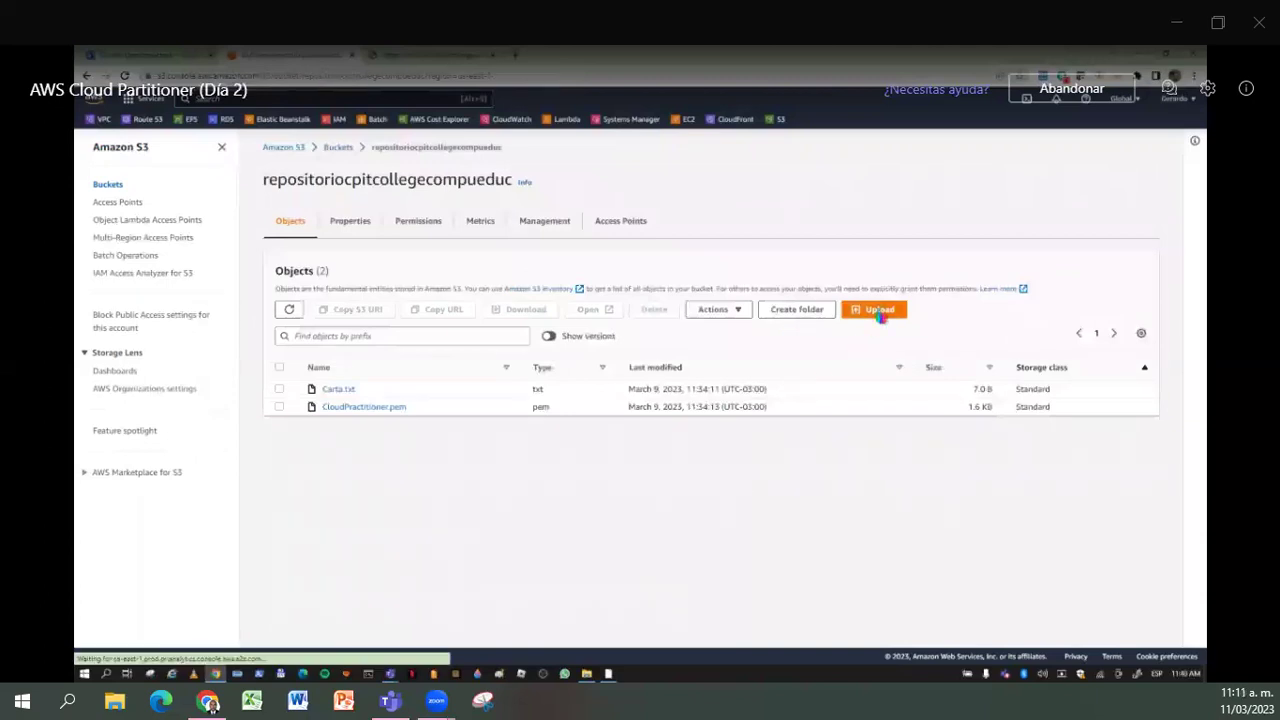
click(482, 293)
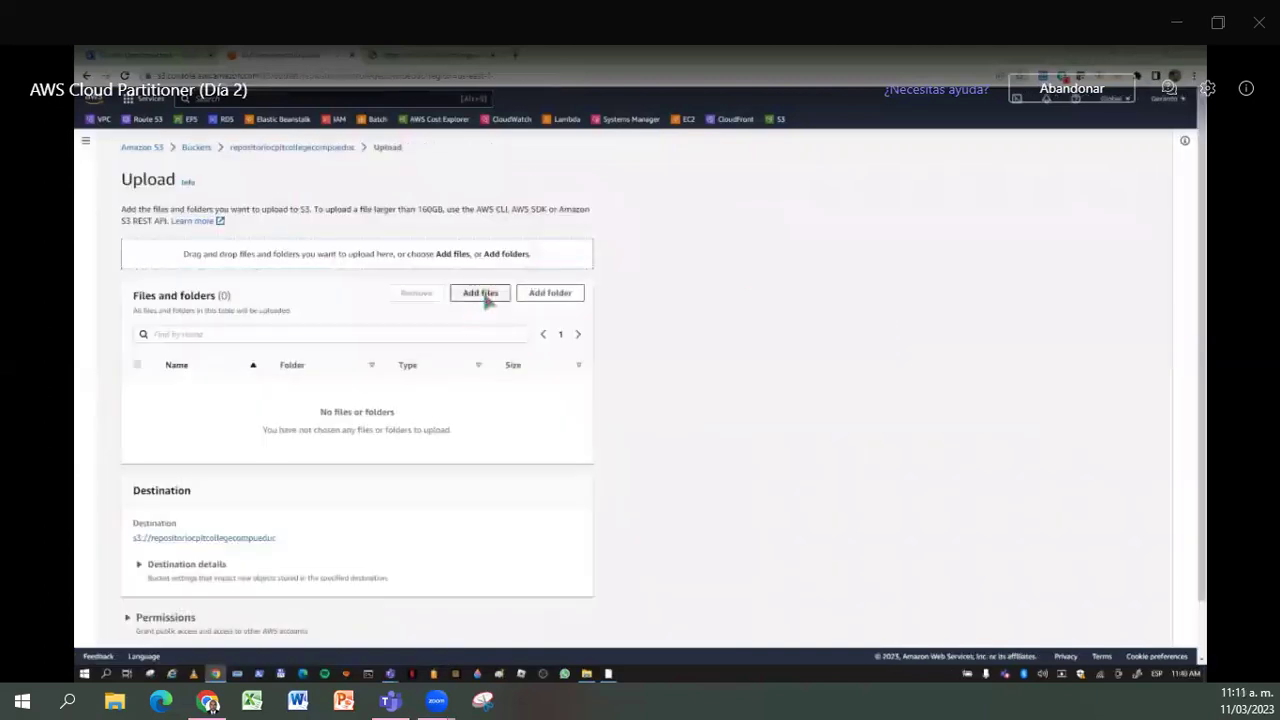
click(227, 232)
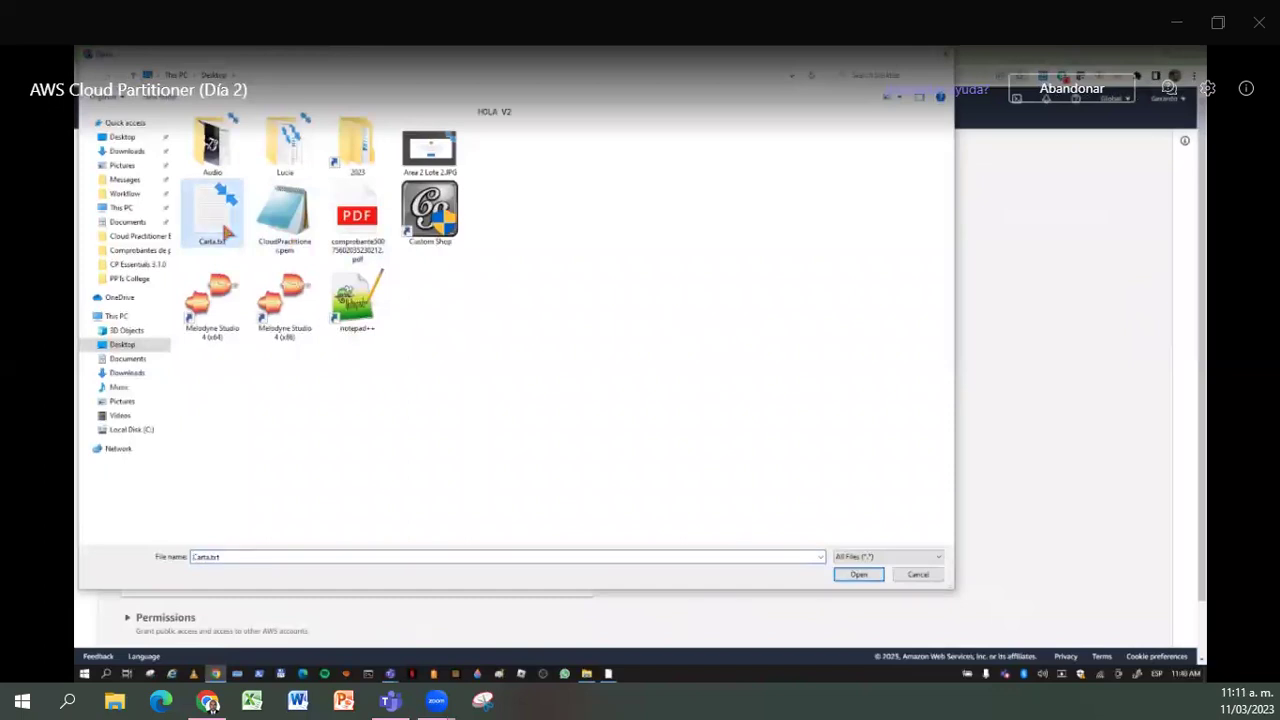
click(859, 578)
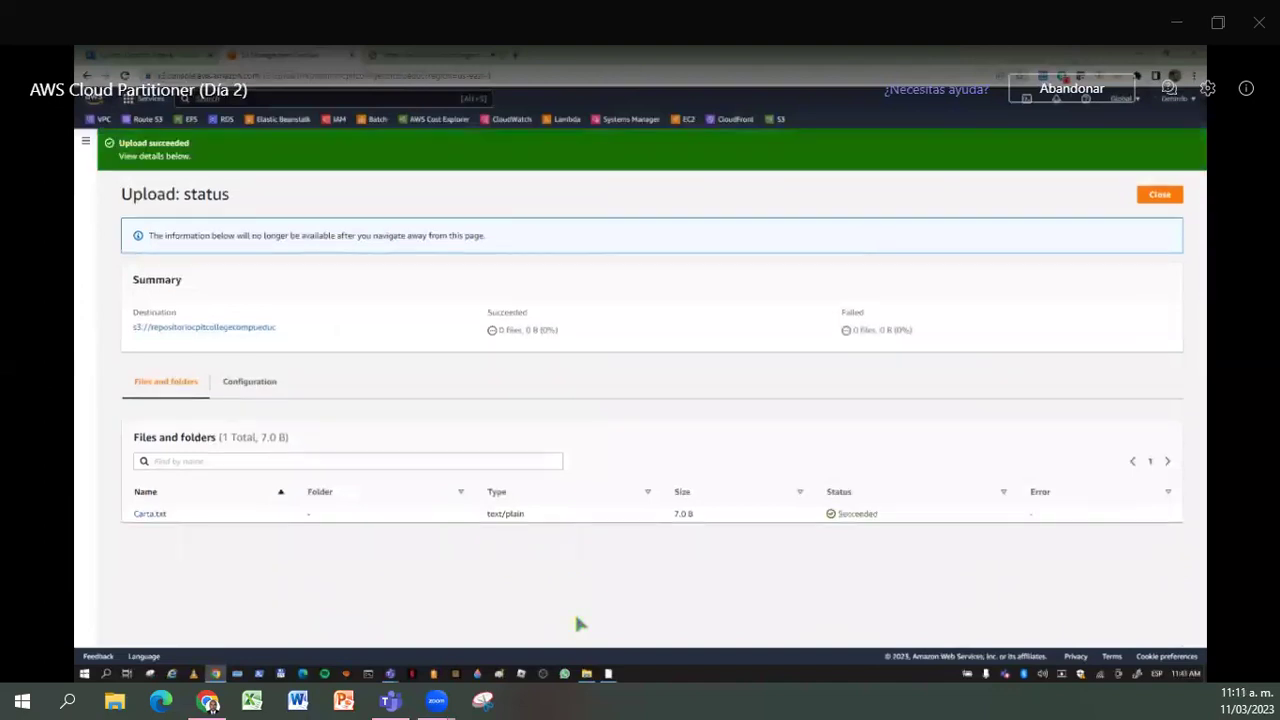
Back in the bucket, turn on Show versions to list both Carta.txt copies.
click(215, 330)
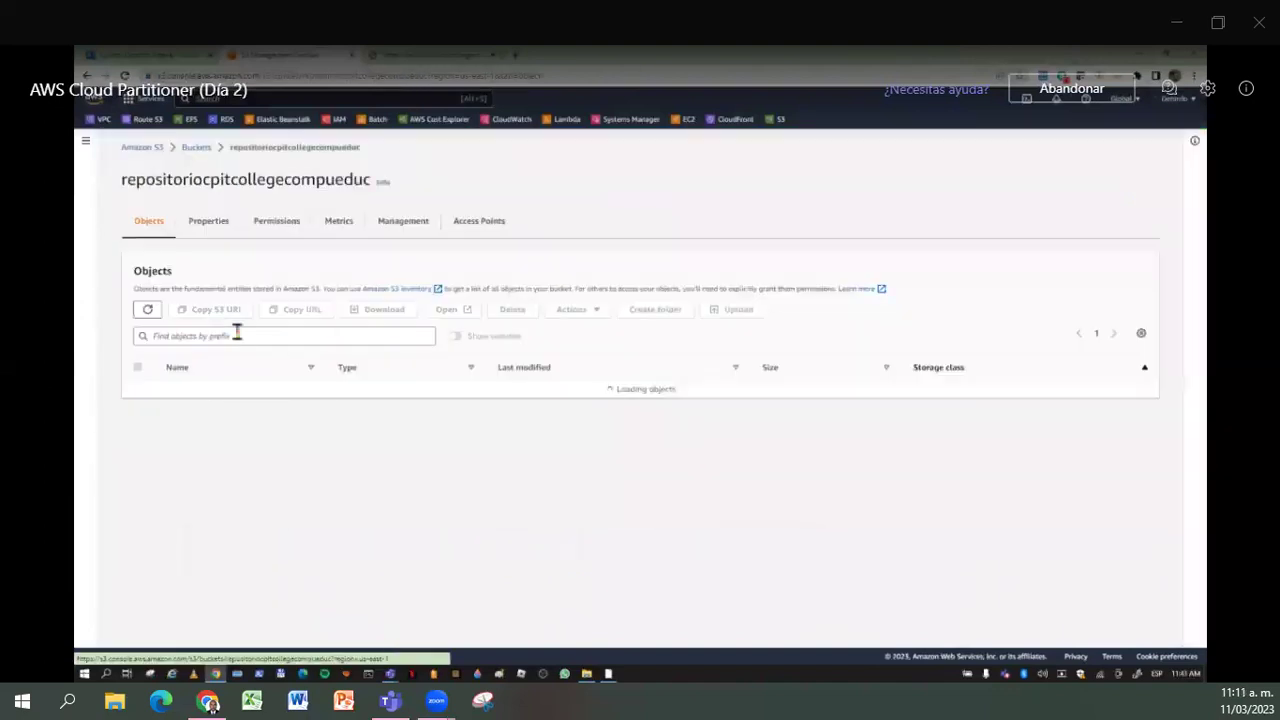
scroll(199, 420, up, 5)
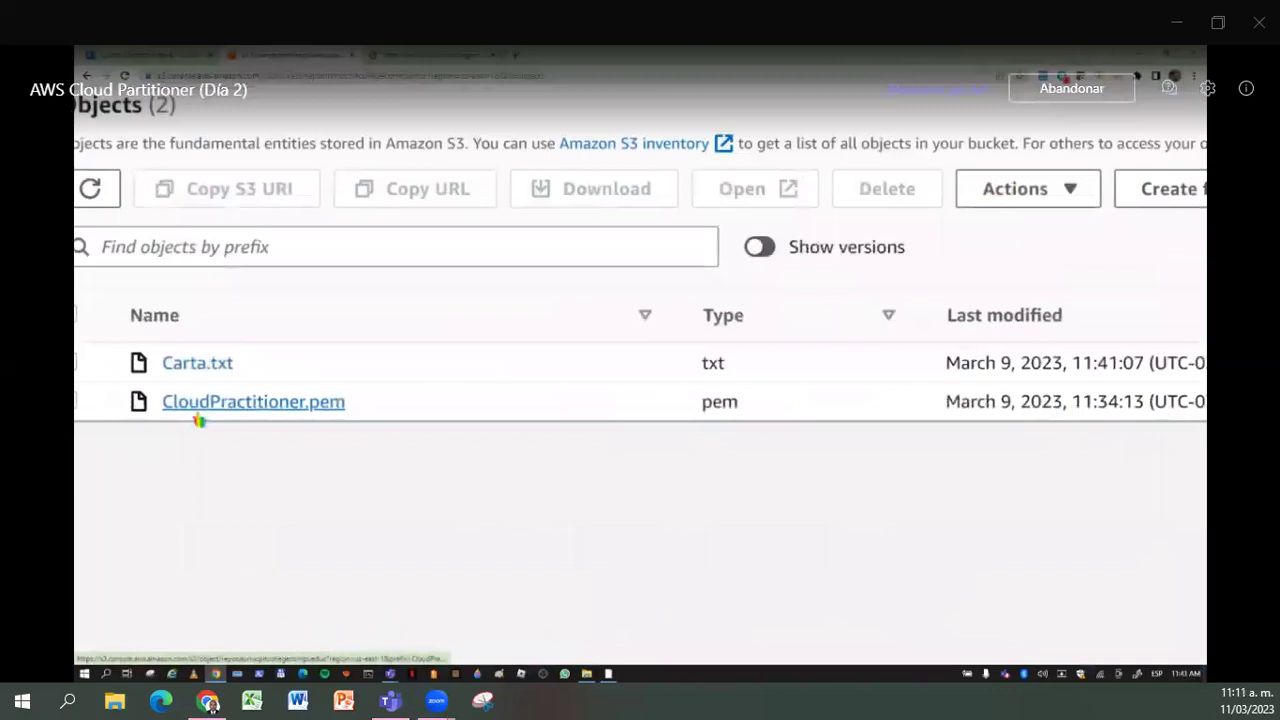
scroll(528, 317, down, 5)
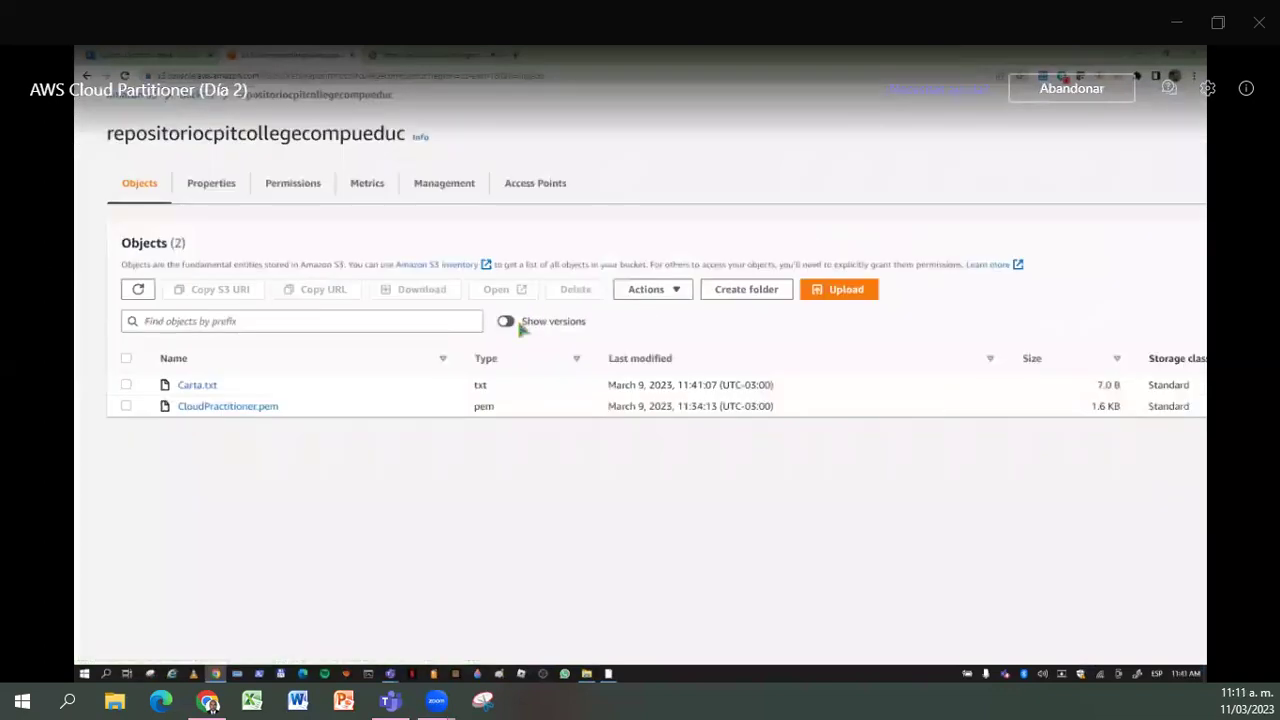
scroll(528, 317, up, 7)
click(520, 330)
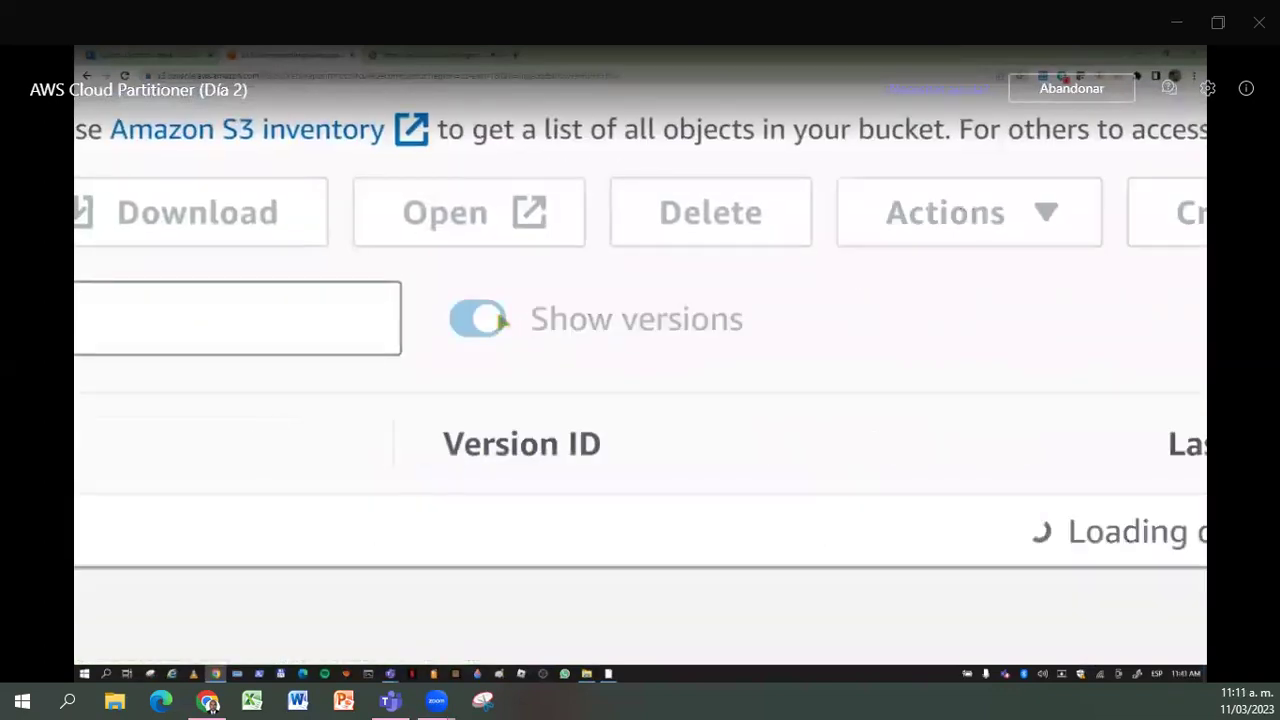
scroll(520, 330, down, 5)
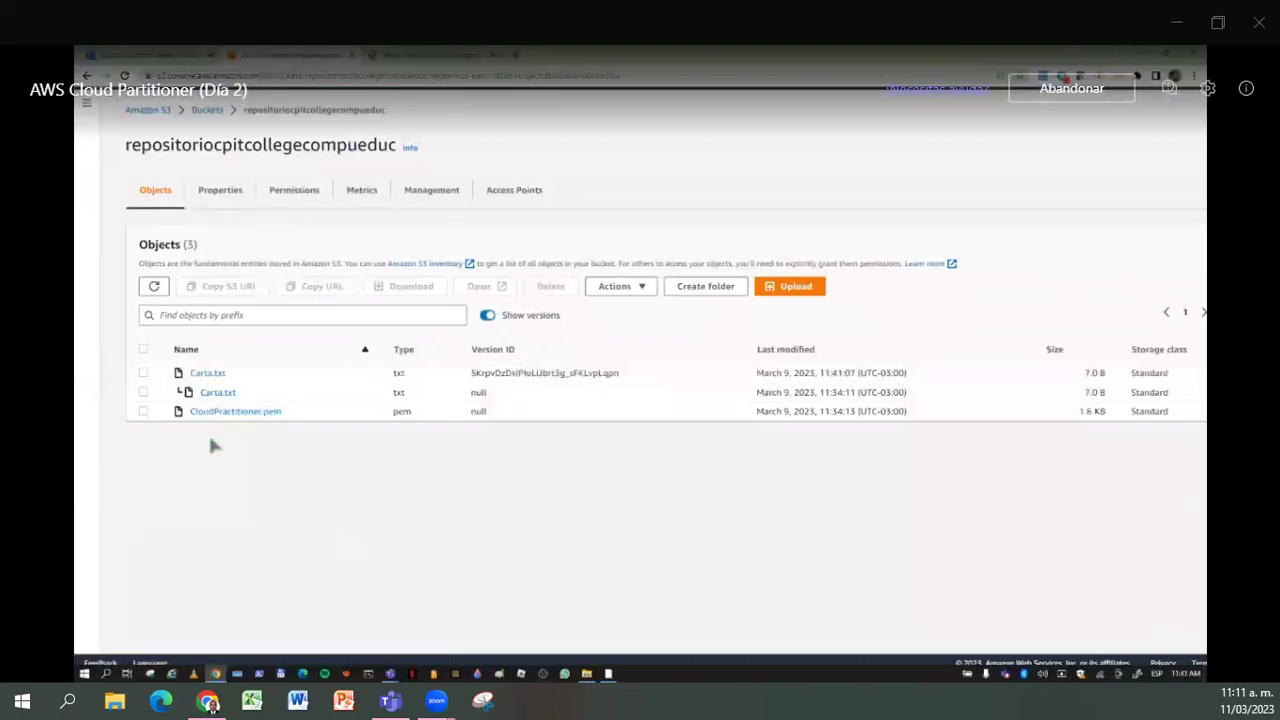
Switch off Show versions so only current objects appear, then select Carta.txt.
click(143, 373)
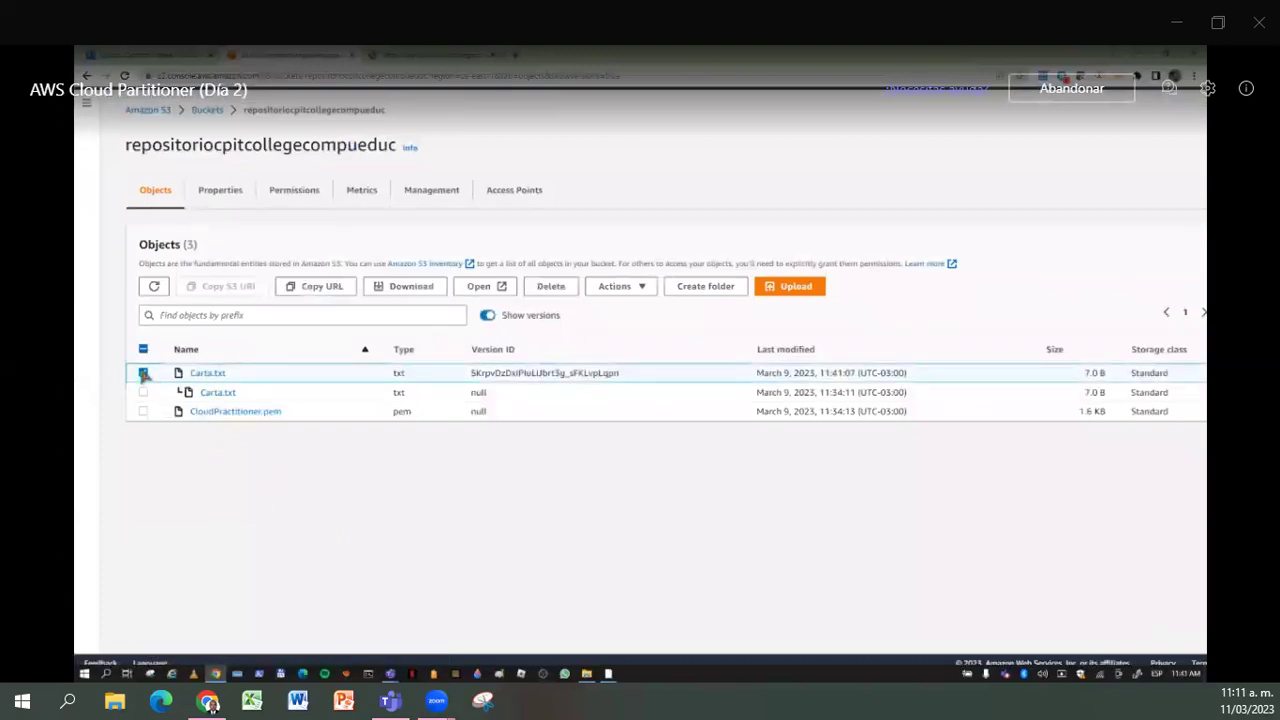
scroll(143, 373, up, 5)
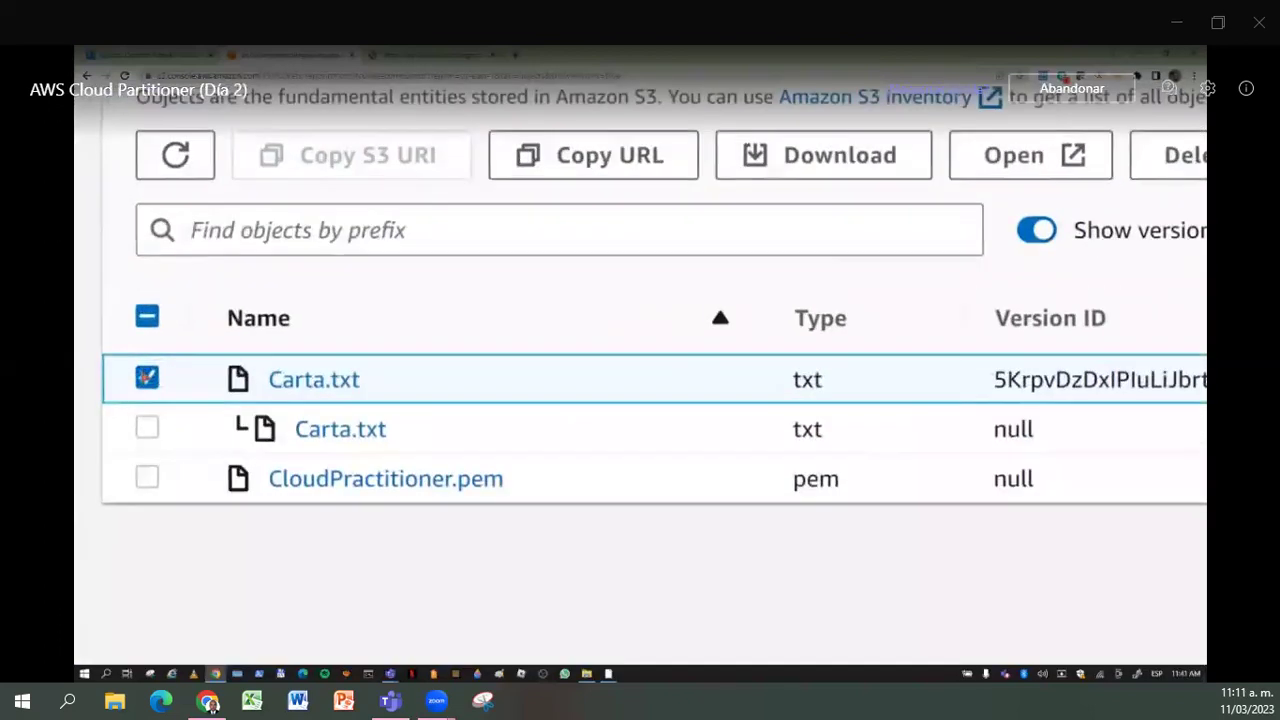
key(ctrl+0)
click(456, 336)
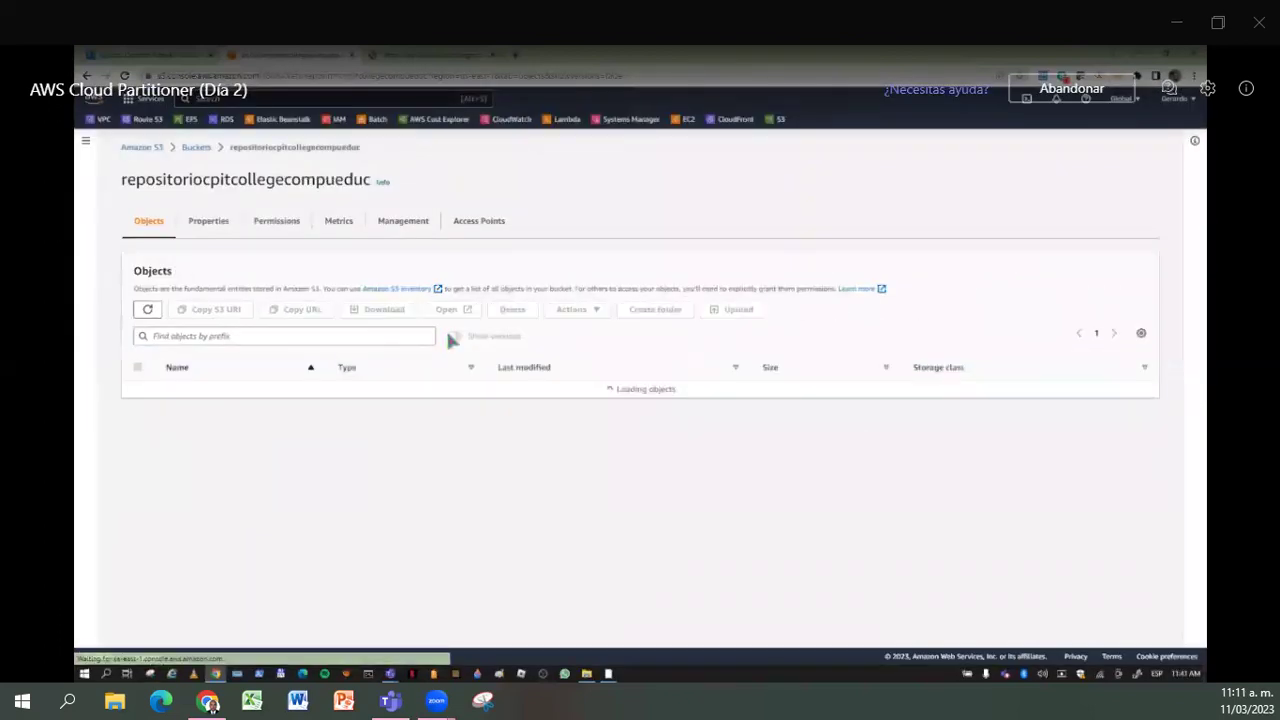
click(138, 389)
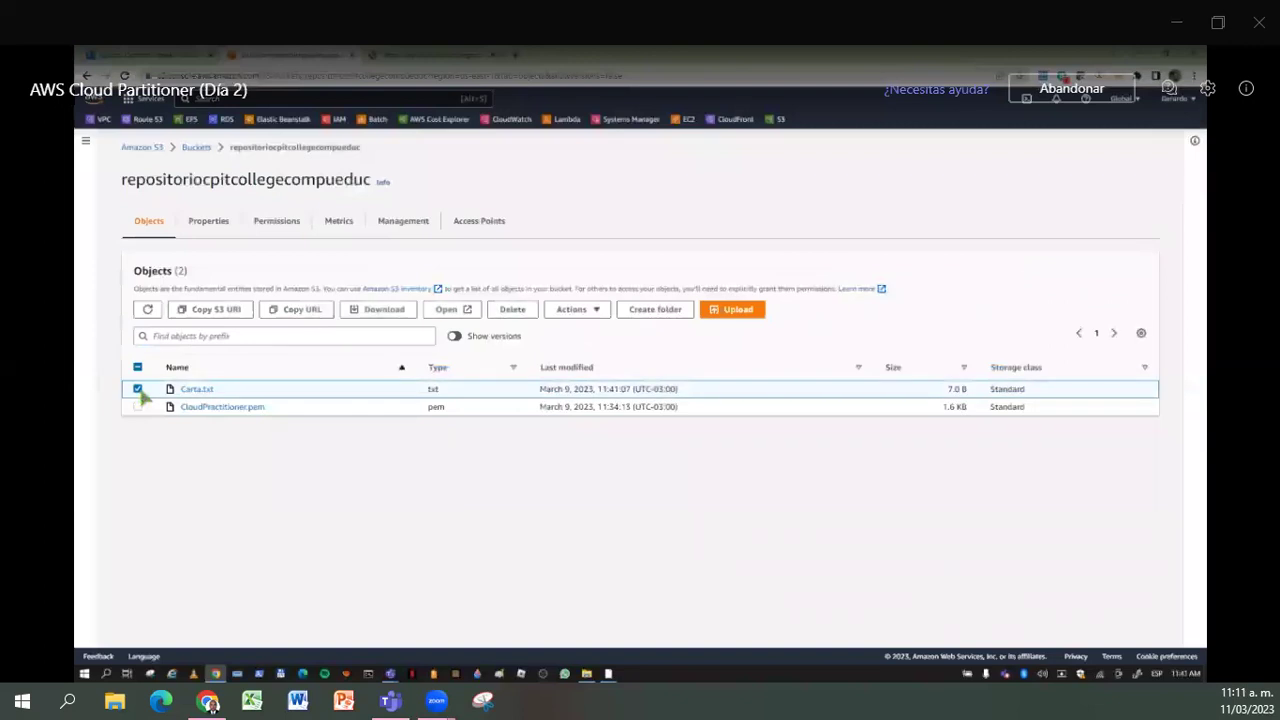
Delete Carta.txt, confirming with 'delete', then go back to the bucket's object list.
click(518, 312)
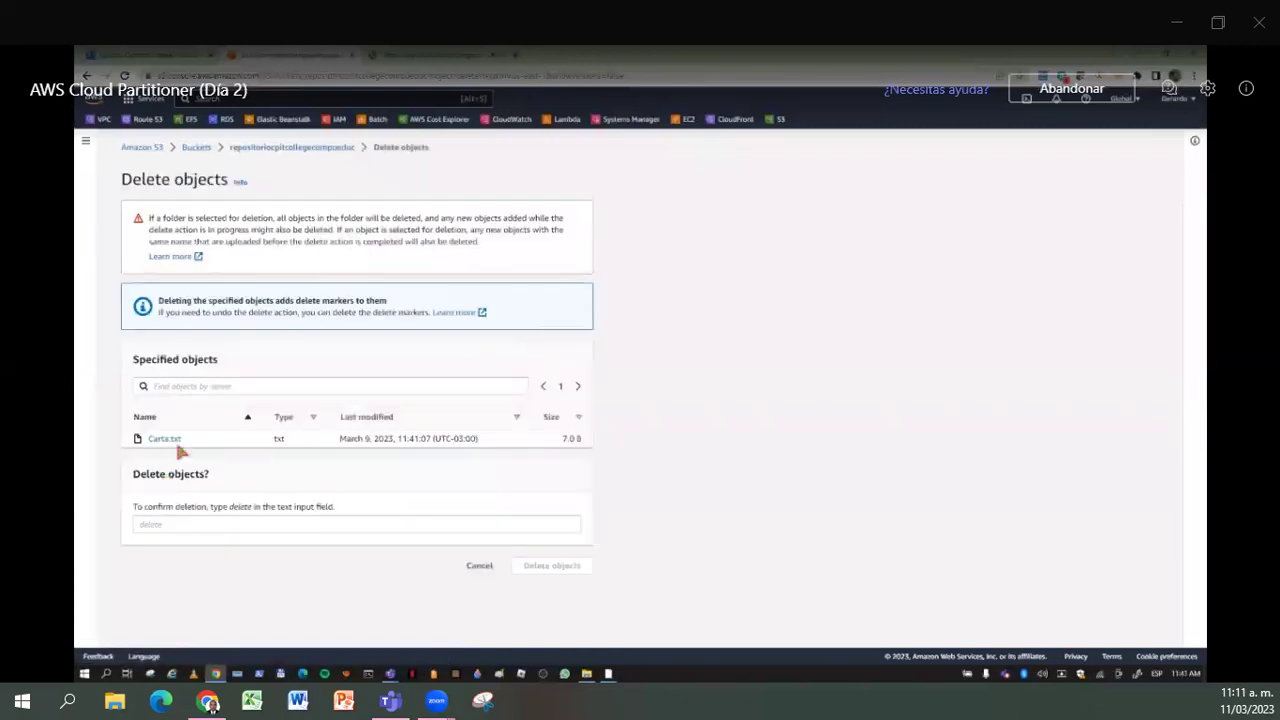
click(159, 521)
text(delete)
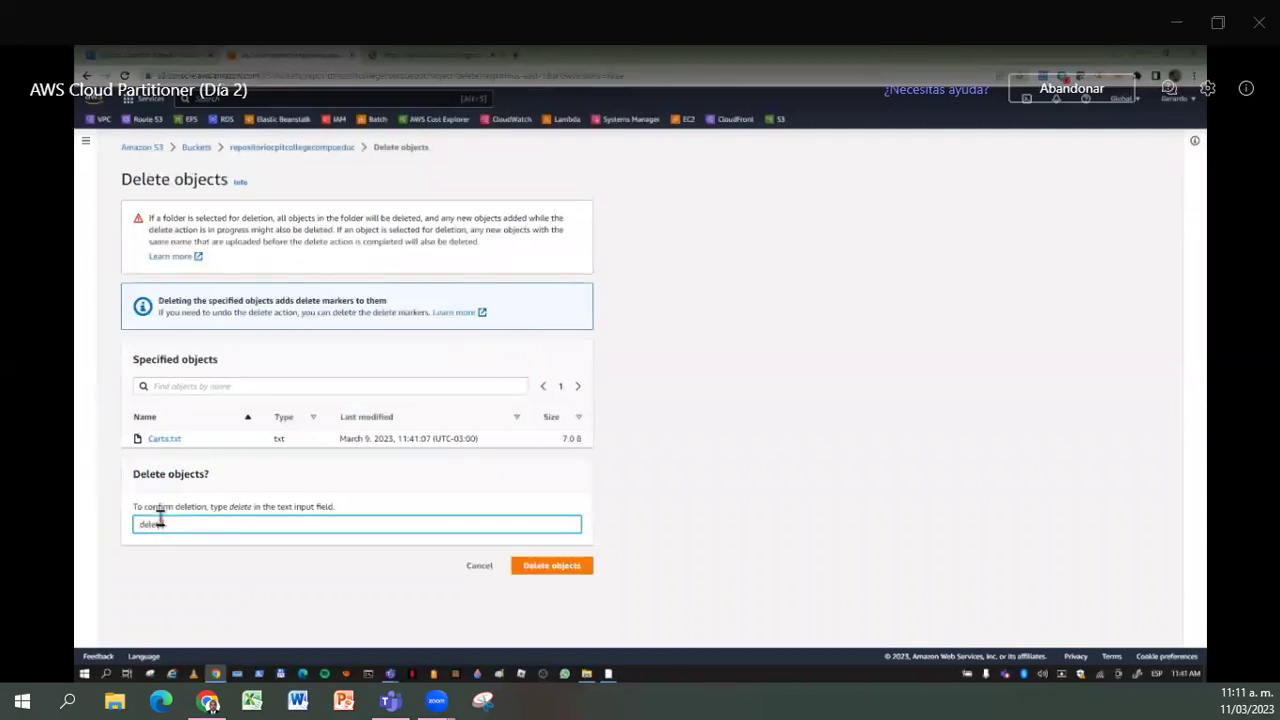
click(536, 569)
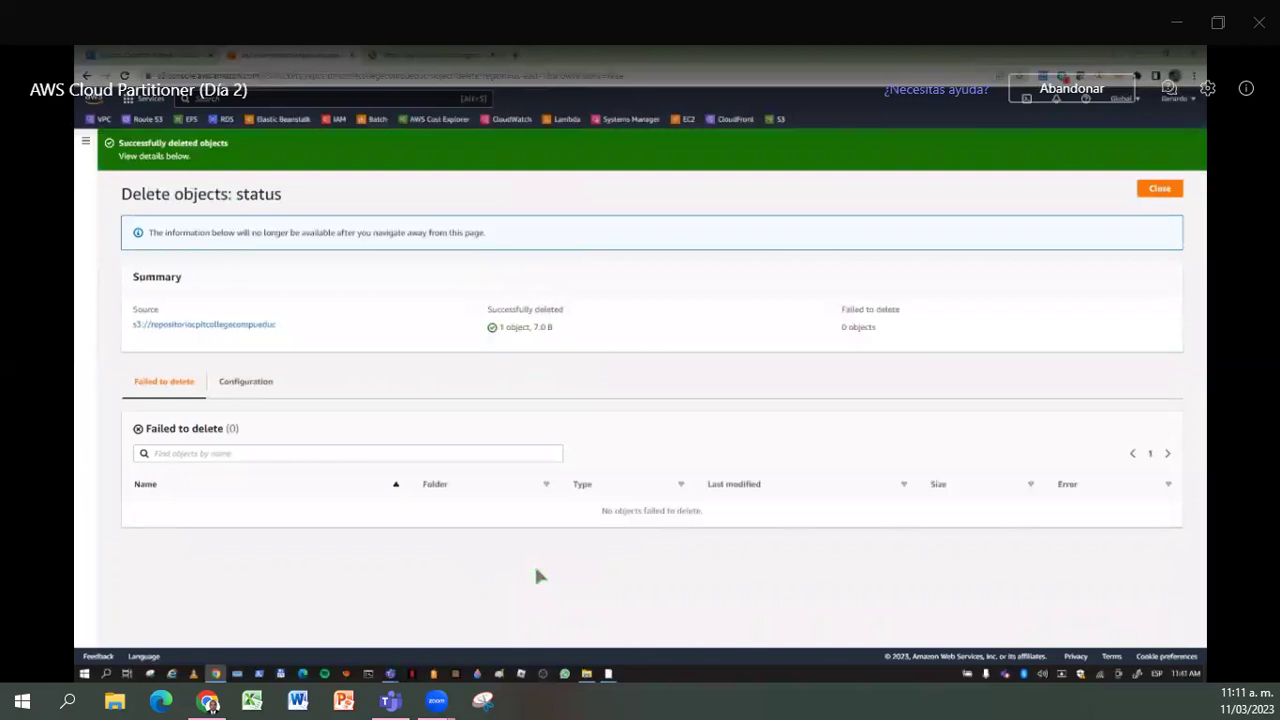
click(264, 326)
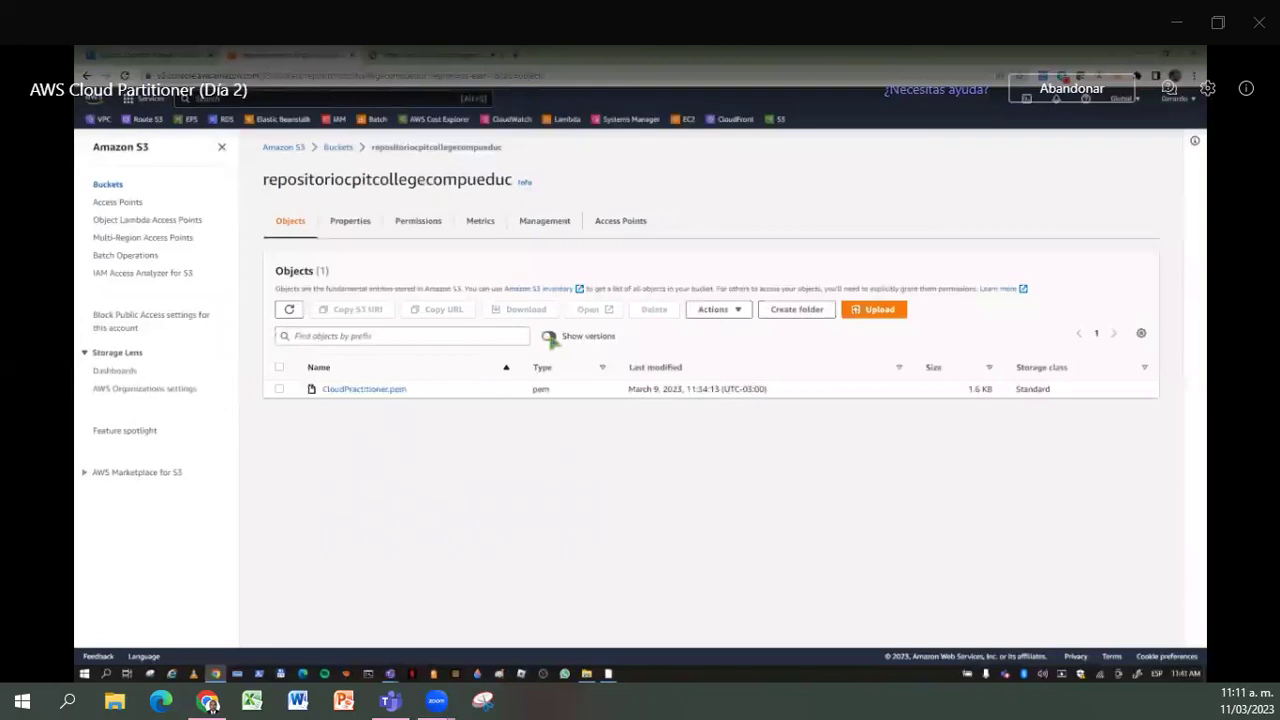
Show versions and open an earlier Carta.txt version to view its ARN, ETag and object URL.
click(551, 338)
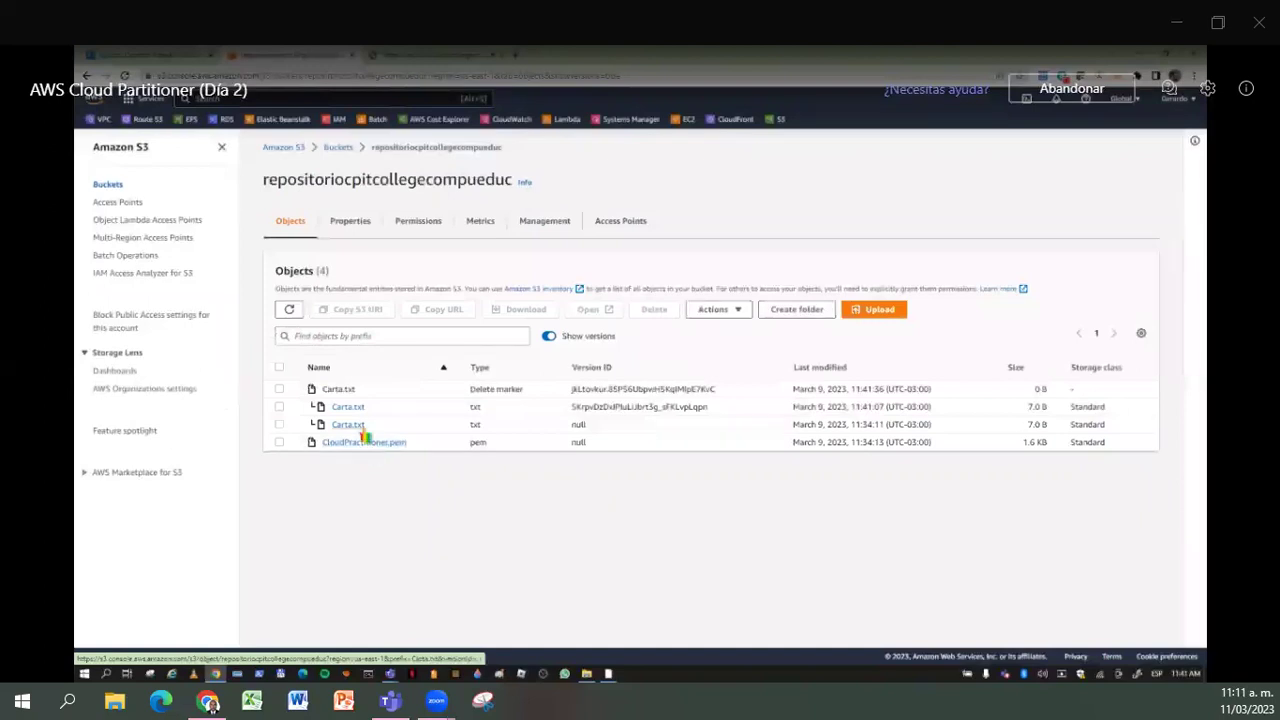
click(356, 426)
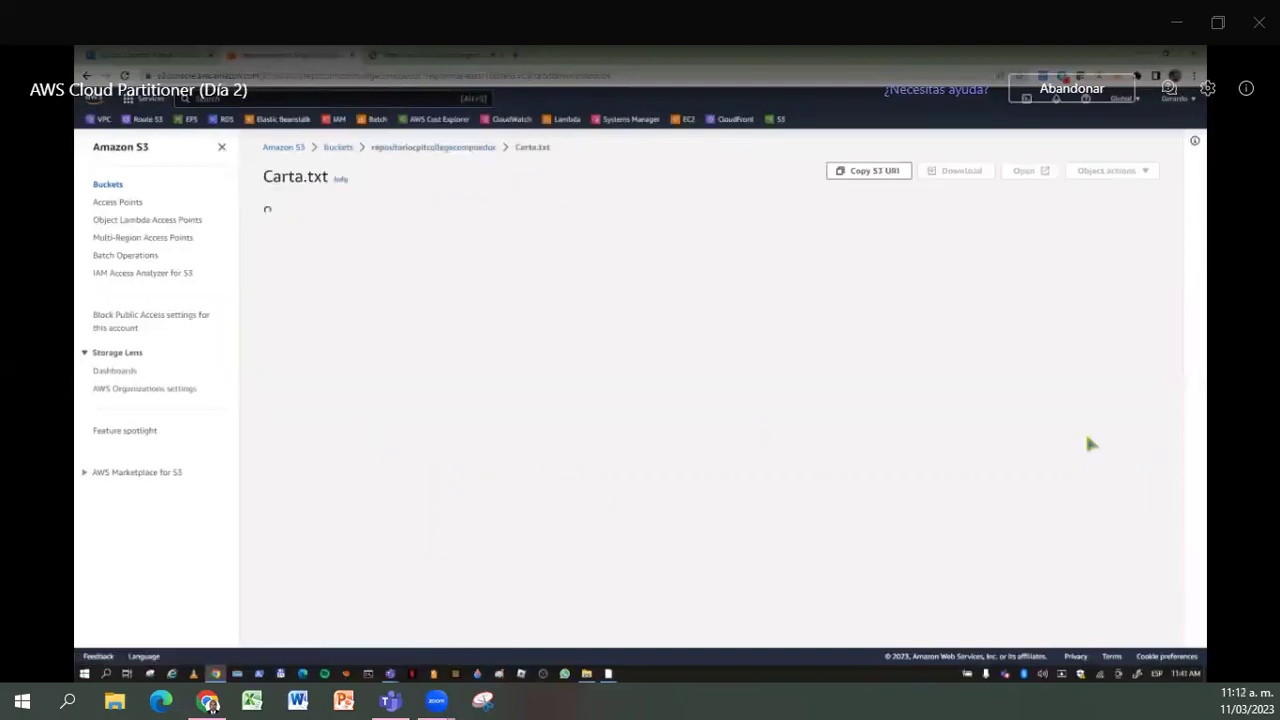
key(ctrl+plus)
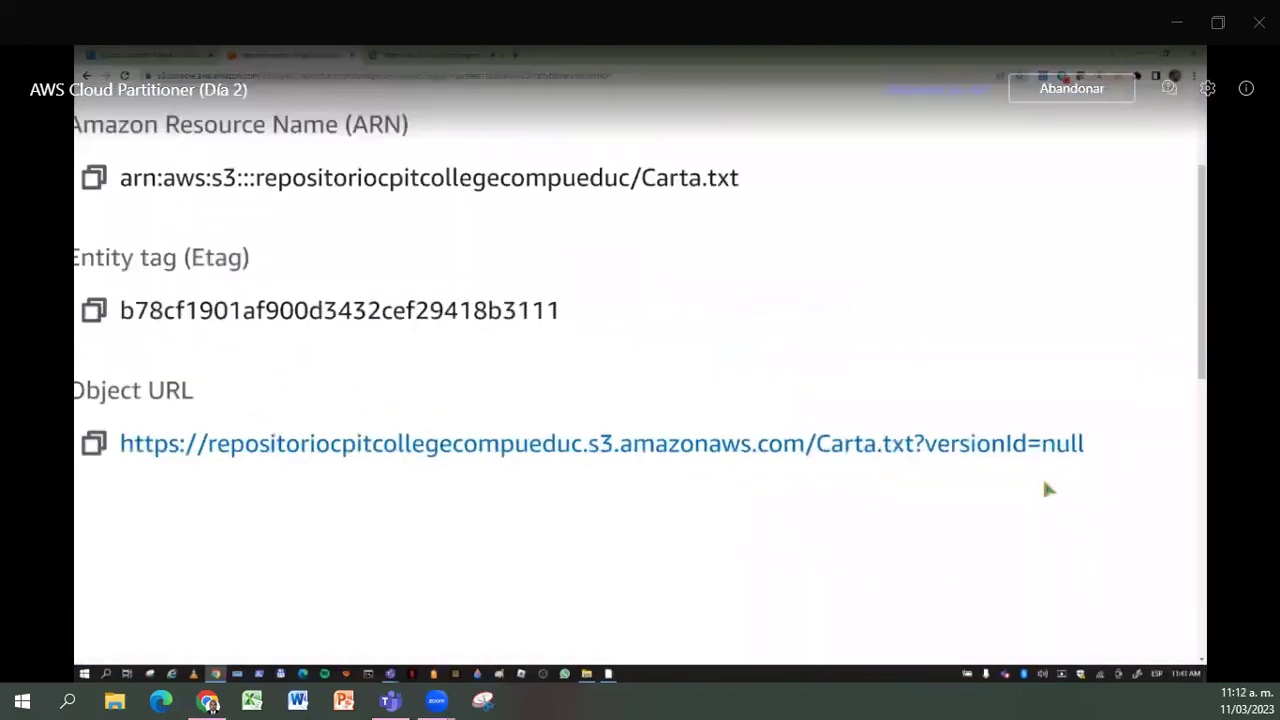
scroll(977, 447, down, 5)
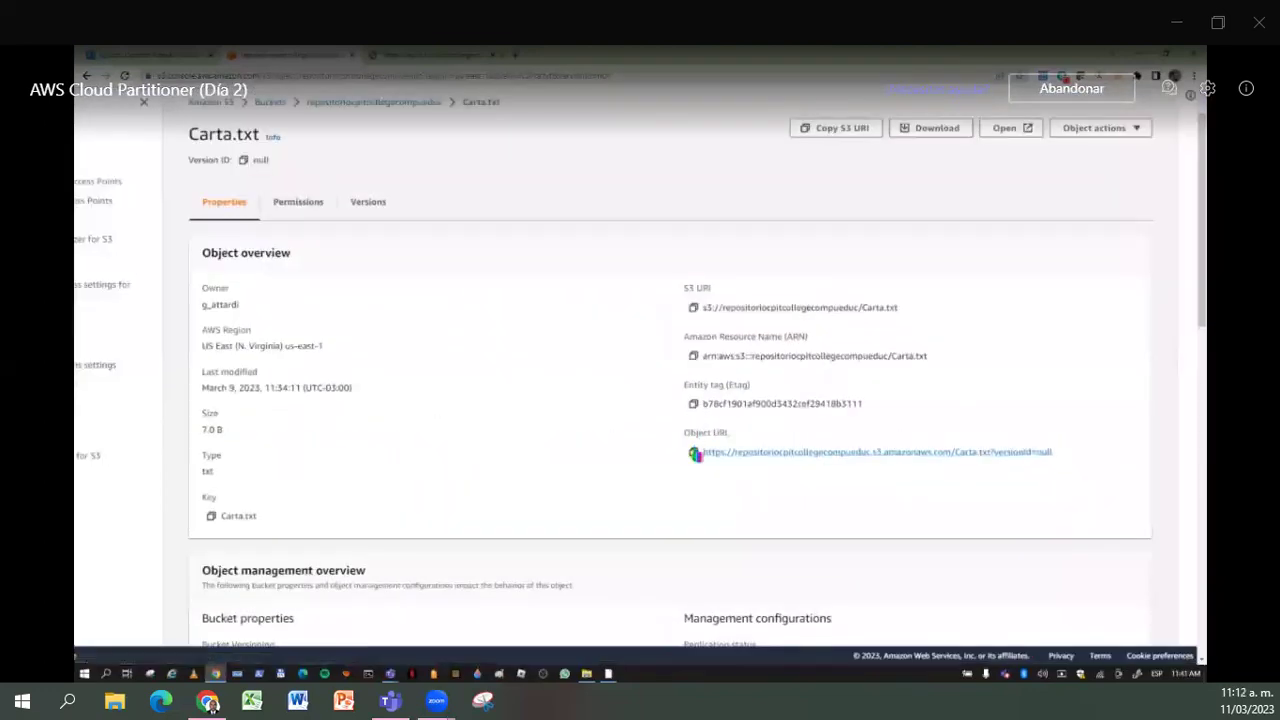
click(451, 58)
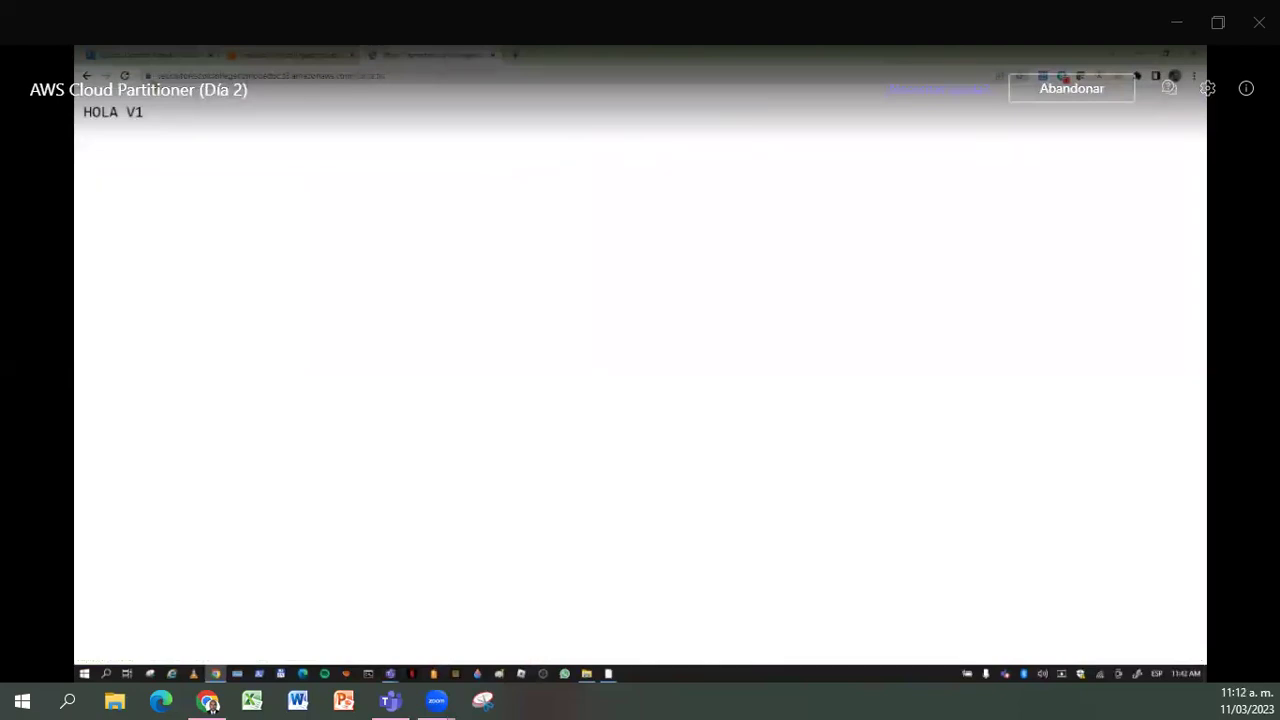
Reload the file's object URL tab, then return to S3 and the bucket's object list.
click(127, 77)
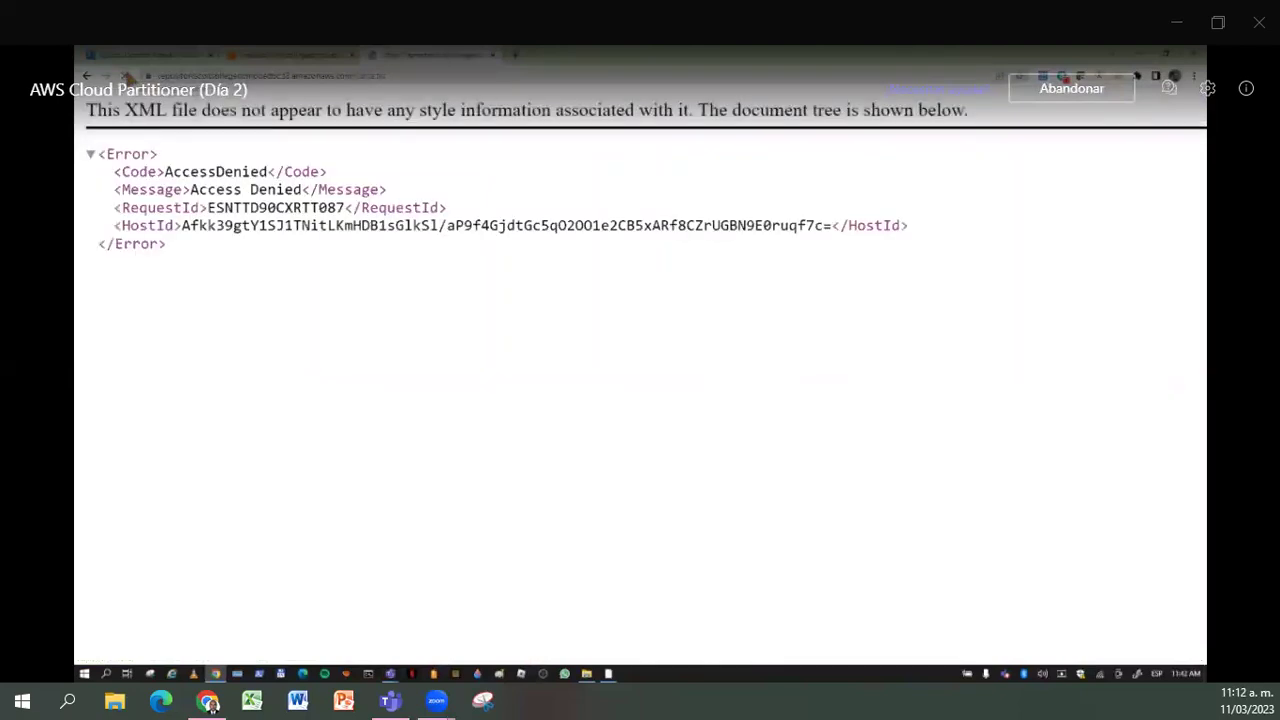
click(465, 77)
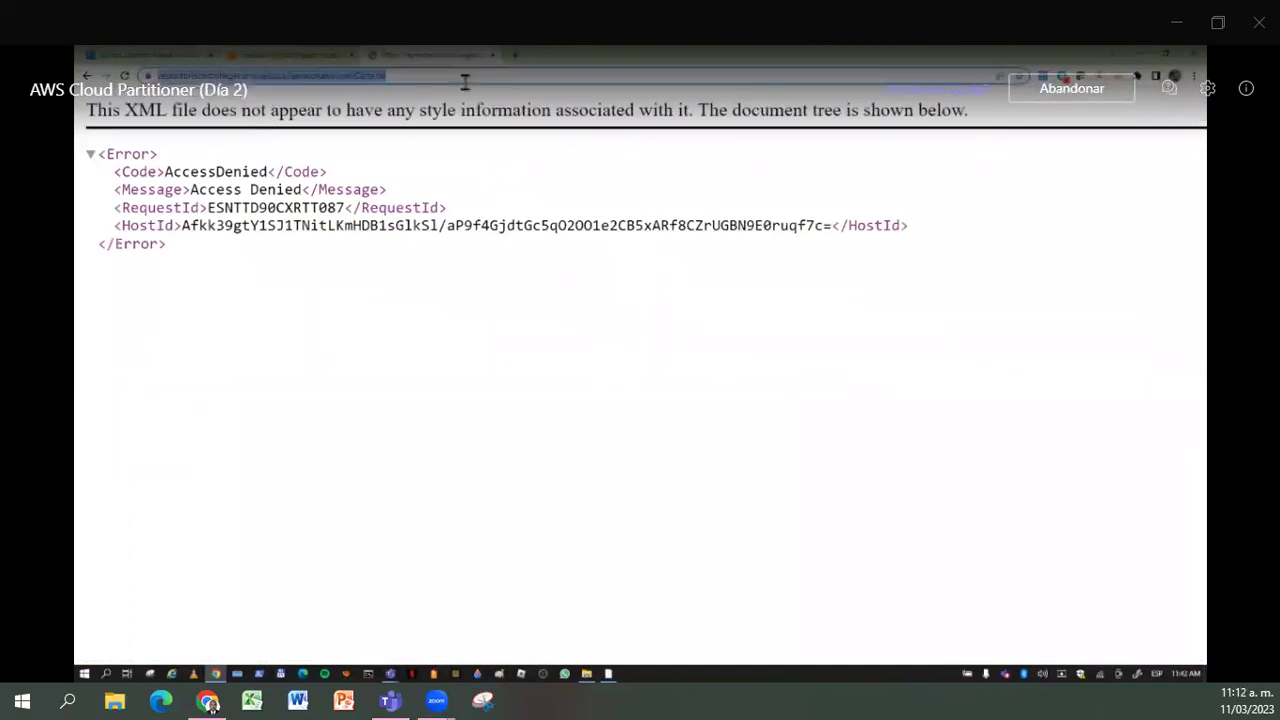
key(Return)
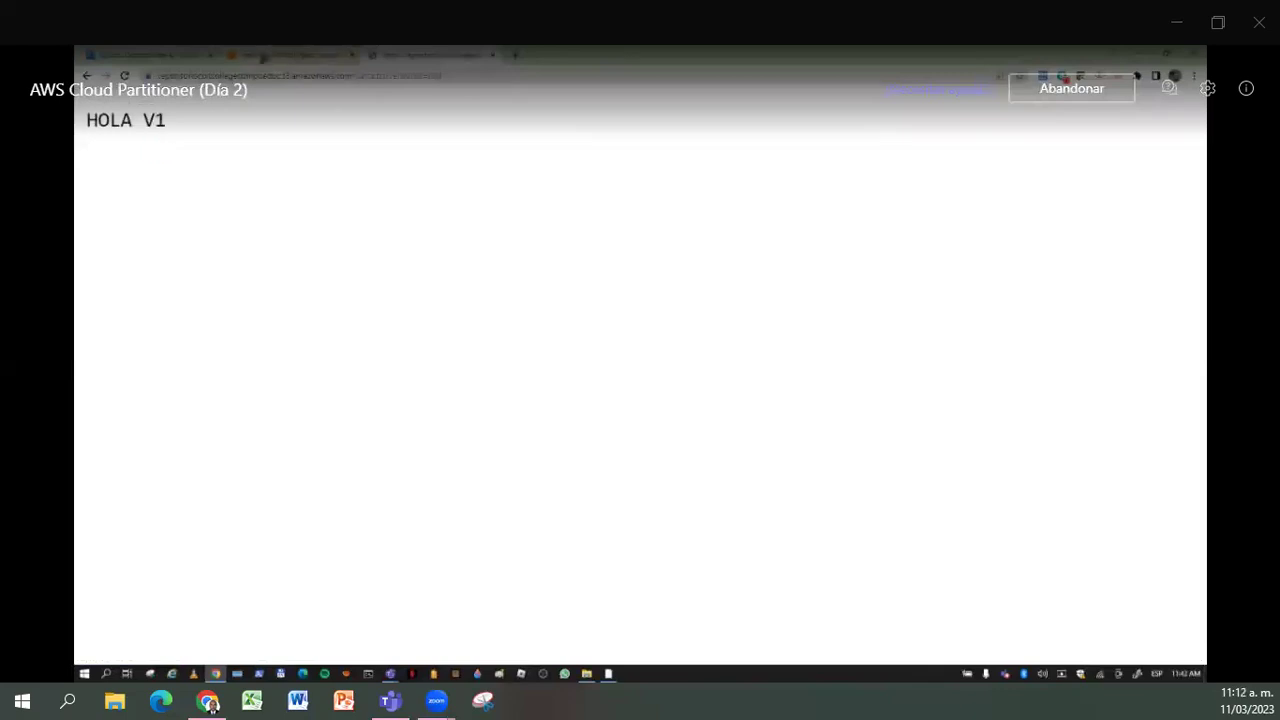
click(261, 58)
click(327, 108)
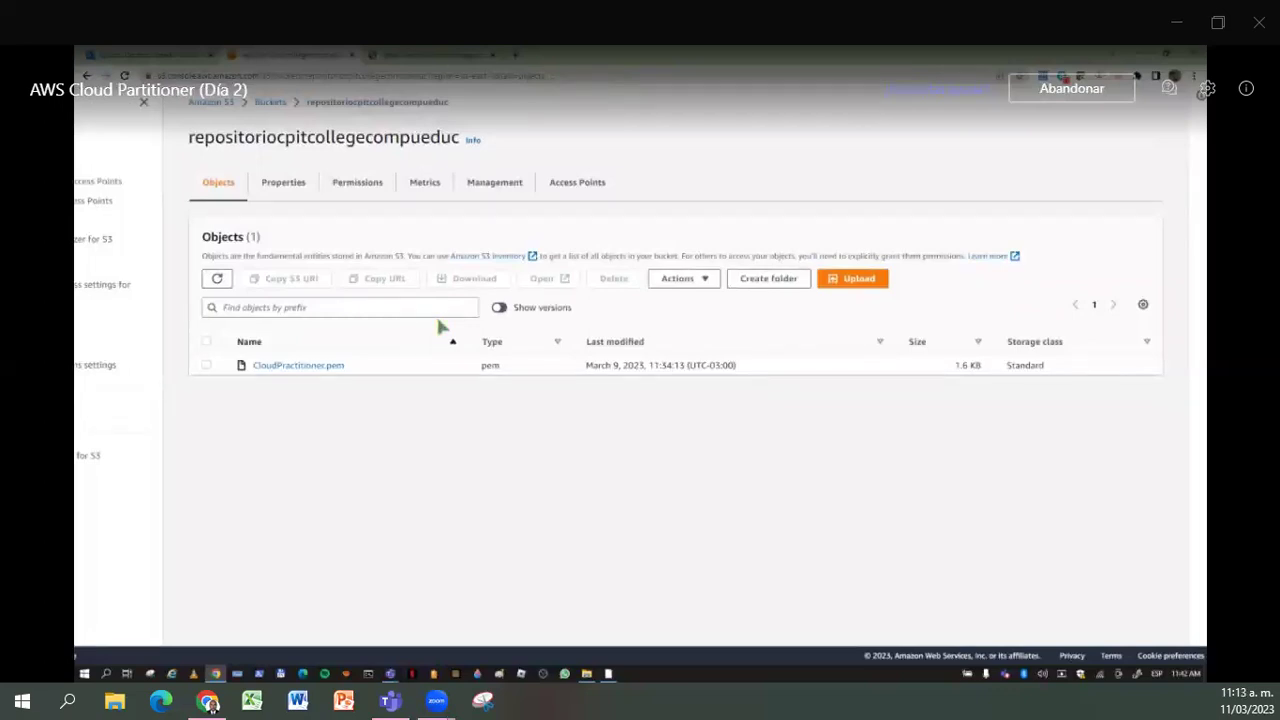
click(266, 104)
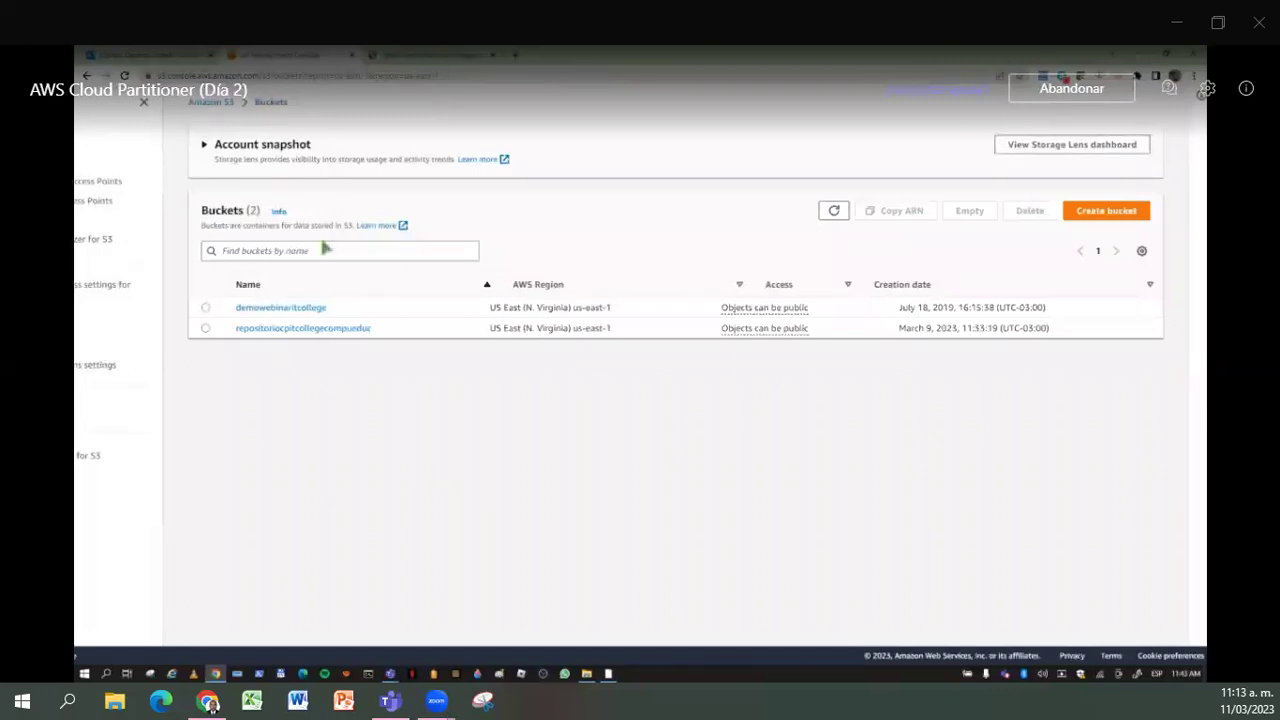
click(341, 329)
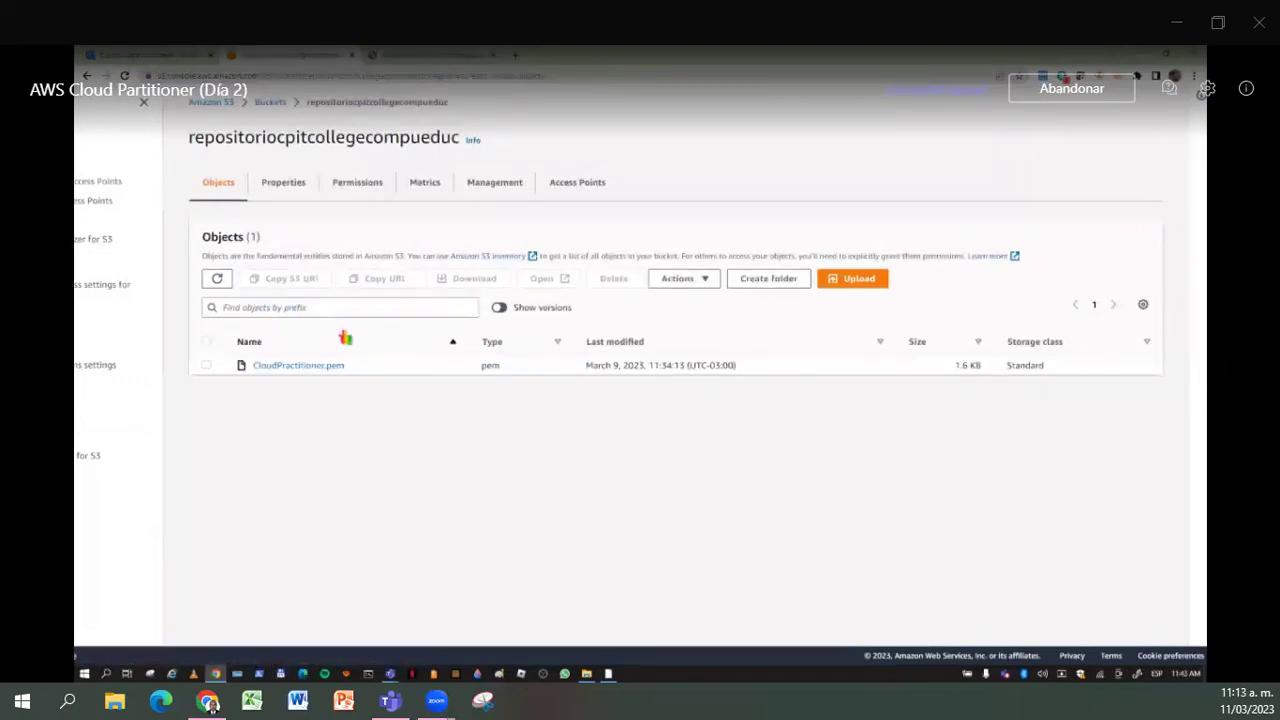
click(342, 194)
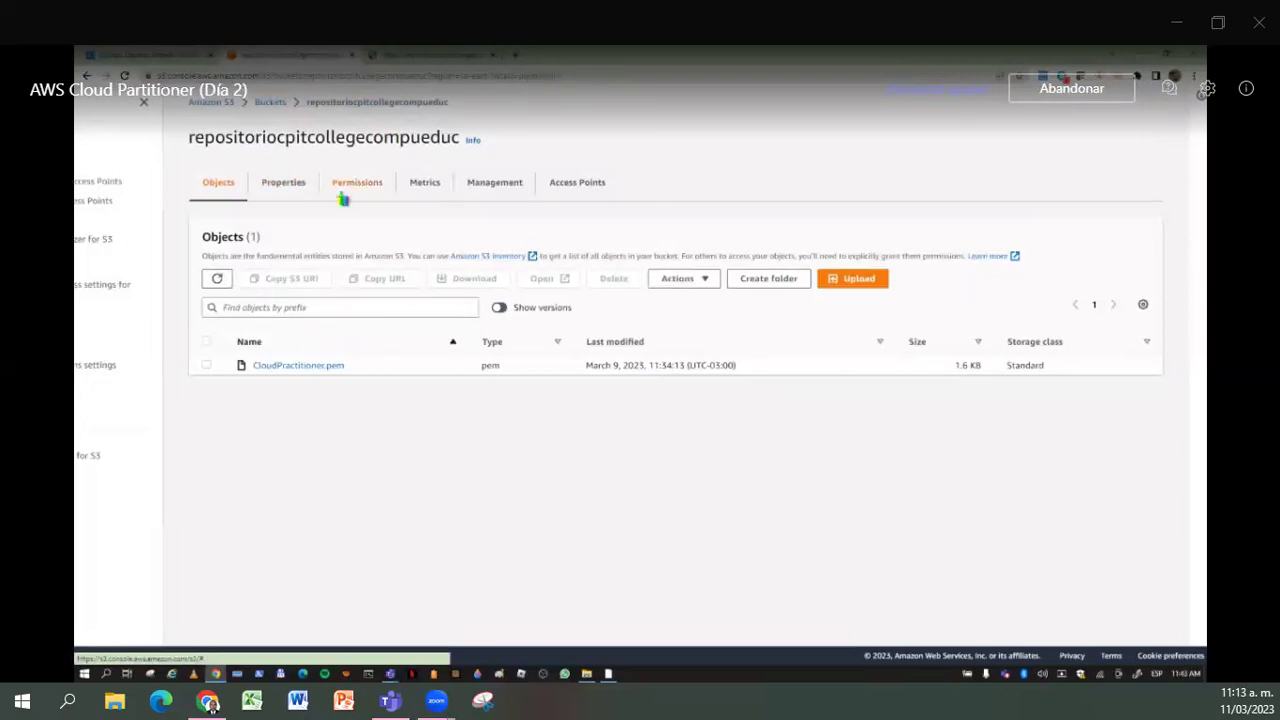
click(220, 184)
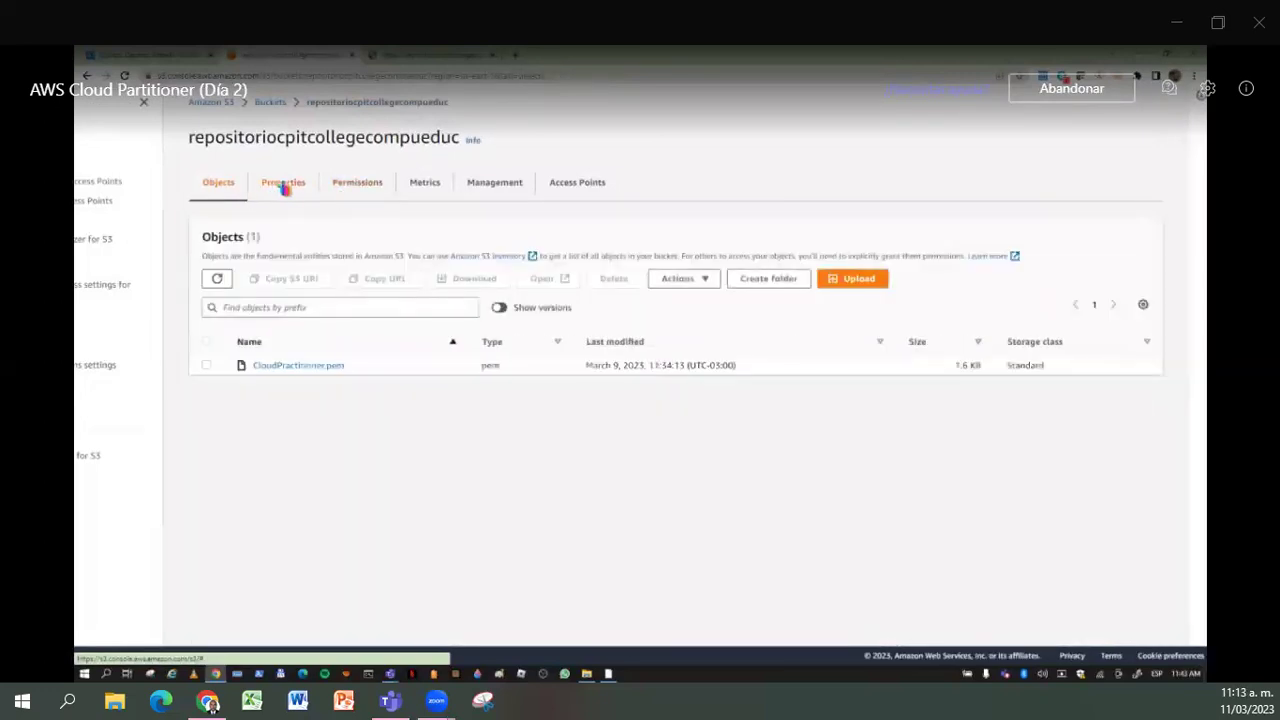
View the bucket's Management tab, showing zero lifecycle and zero replication rules.
click(500, 186)
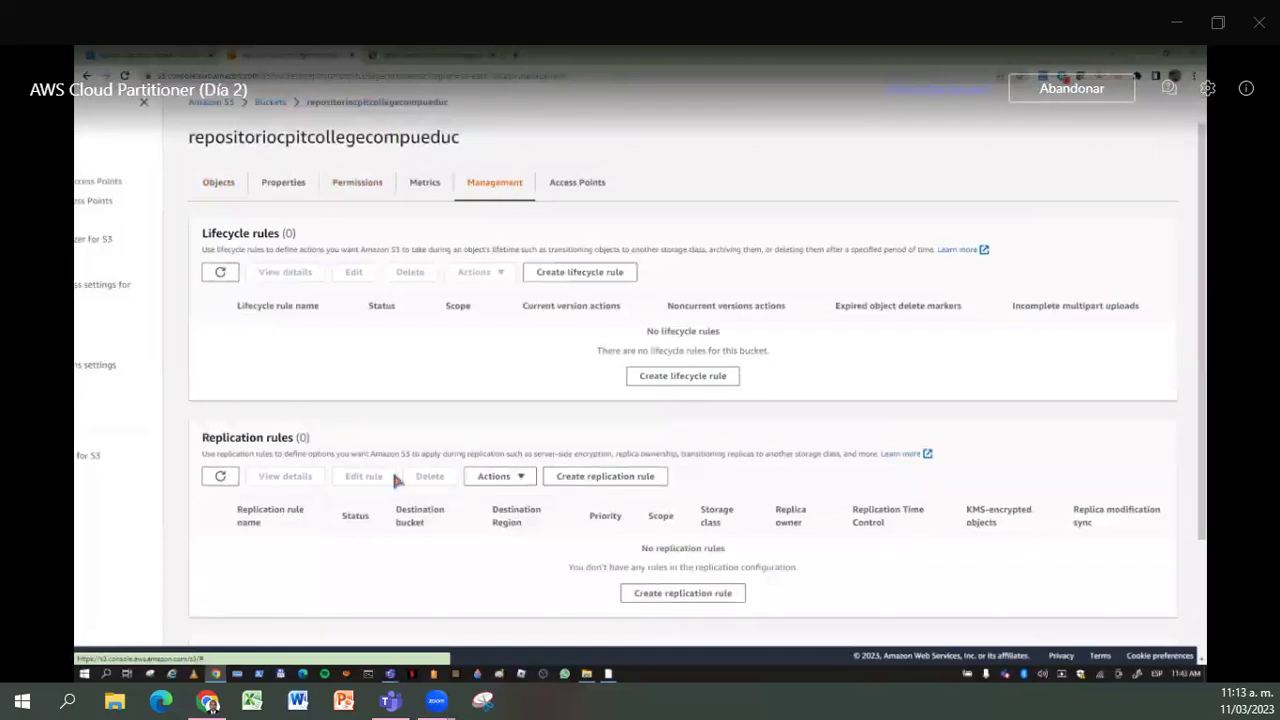
key(ctrl+plus)
key(ctrl+plus)
key(ctrl+plus)
key(ctrl+plus)
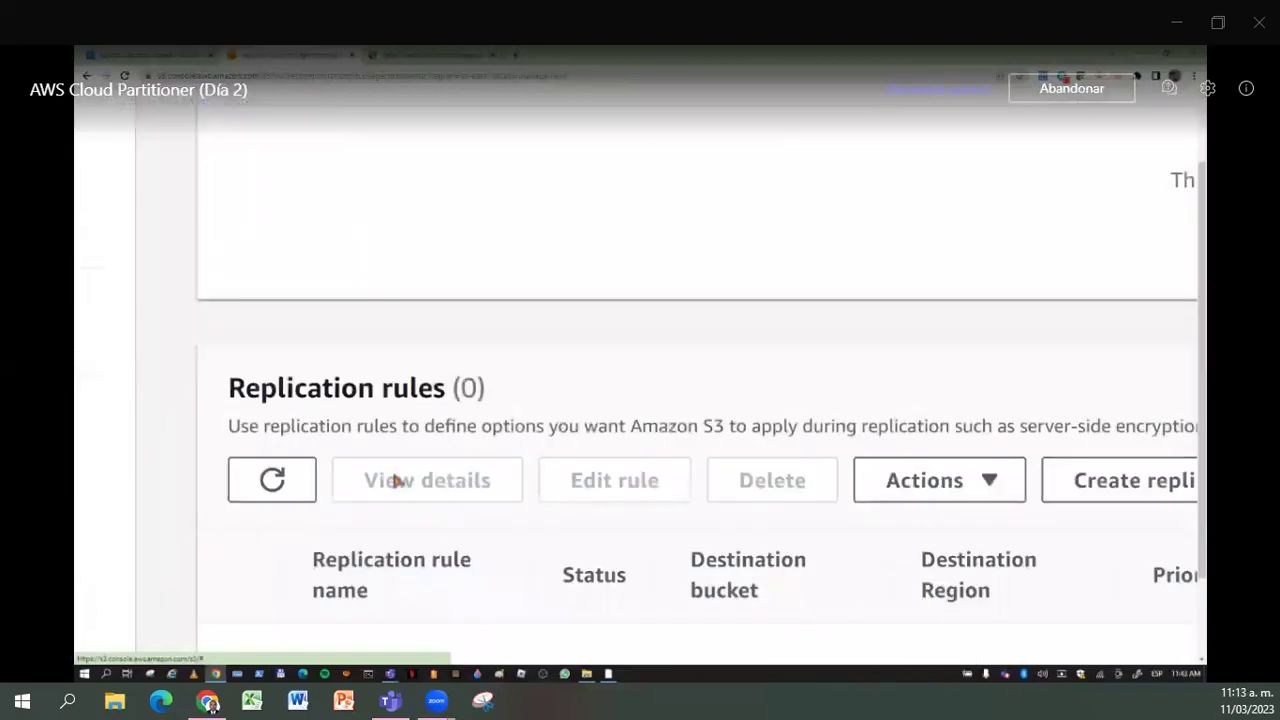
key(ctrl+minus)
key(ctrl+minus)
key(ctrl+minus)
key(ctrl+minus)
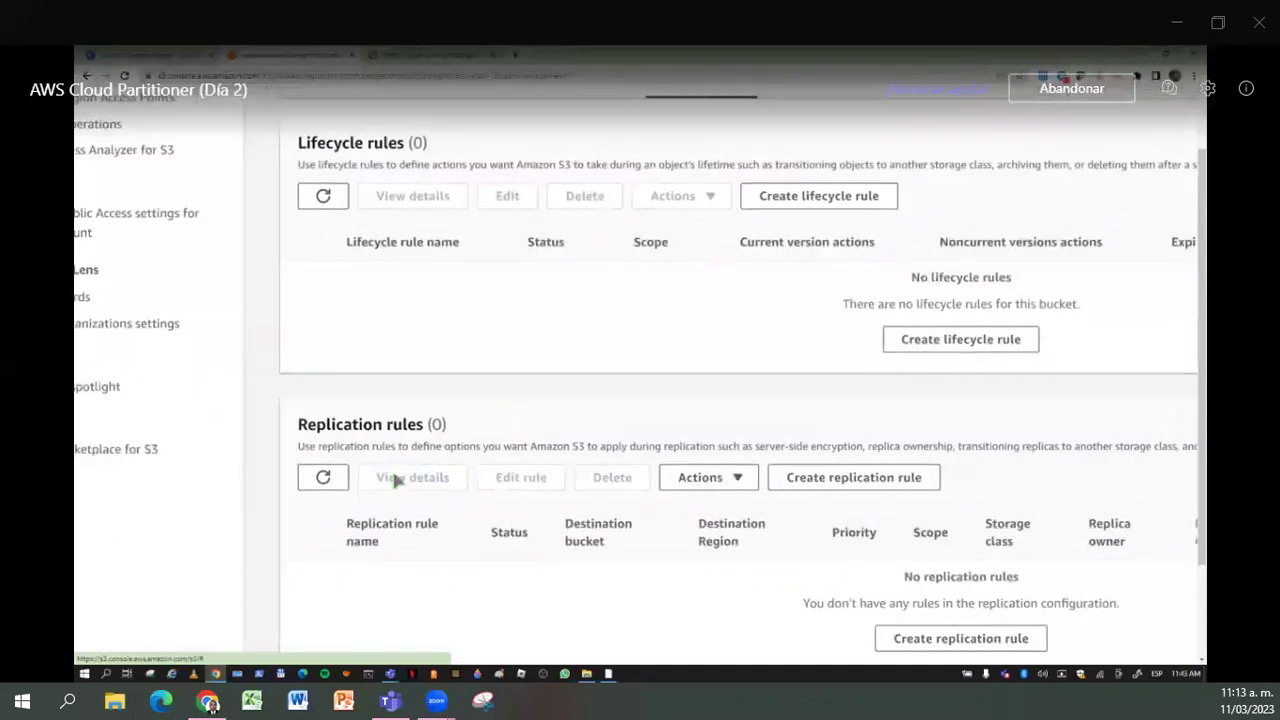
scroll(393, 474, up, 2)
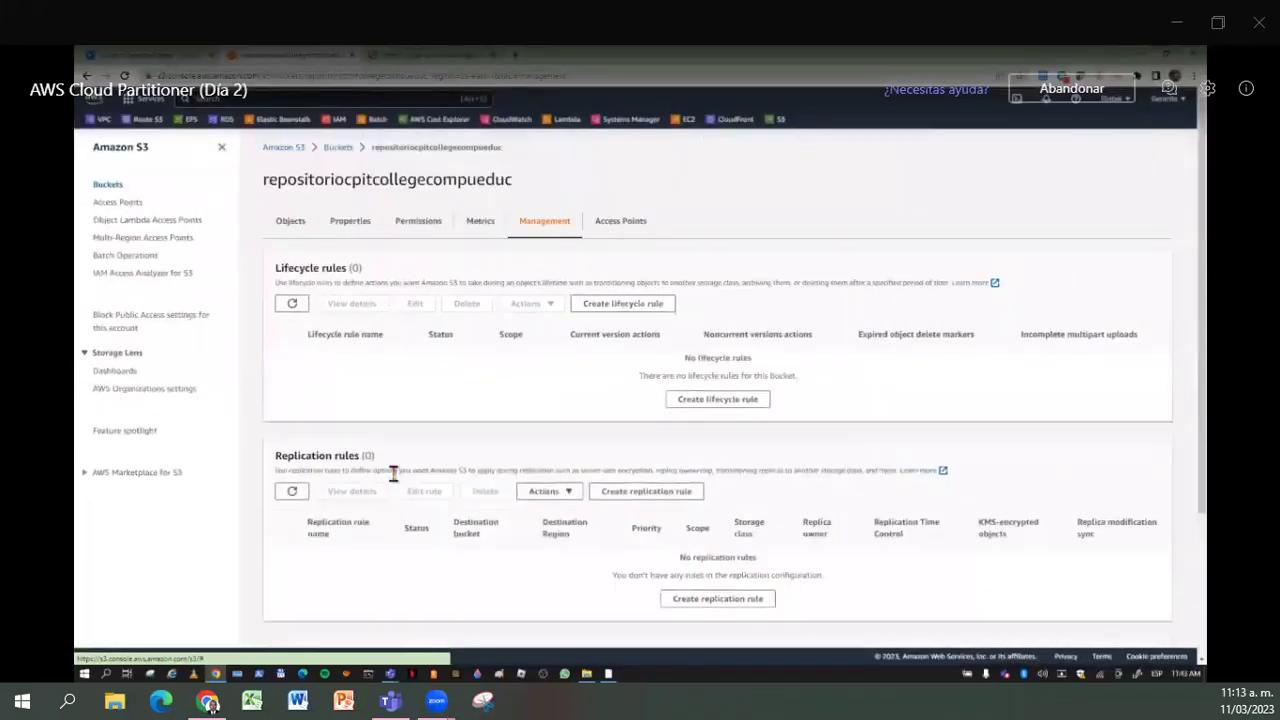
Open the bucket's Metrics tab and scroll through its empty charts.
click(487, 232)
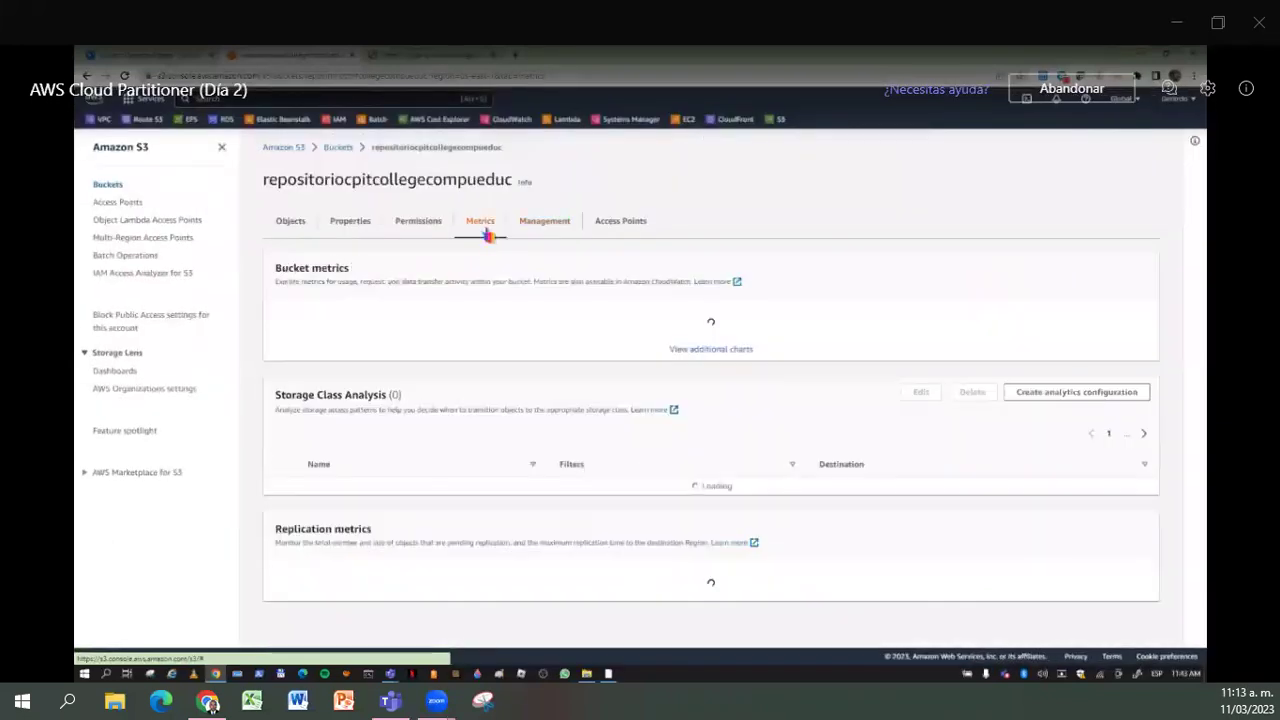
scroll(488, 233, down, 2)
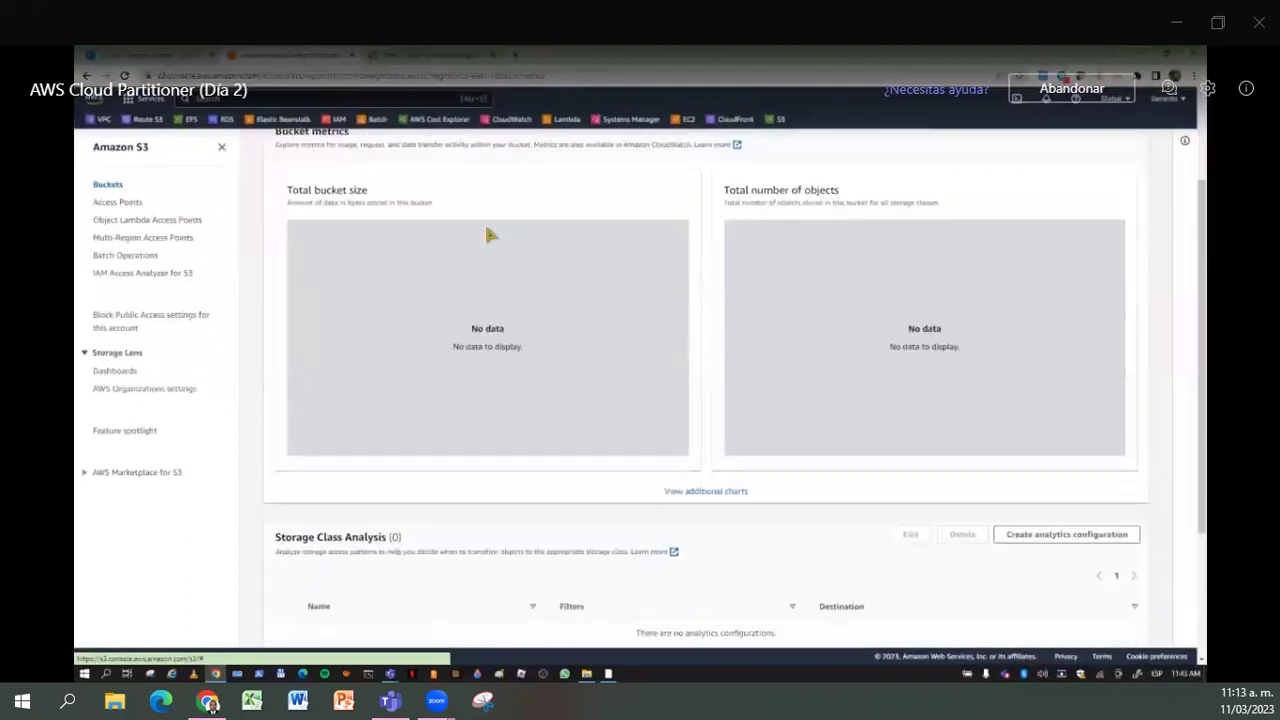
scroll(488, 236, down, 2)
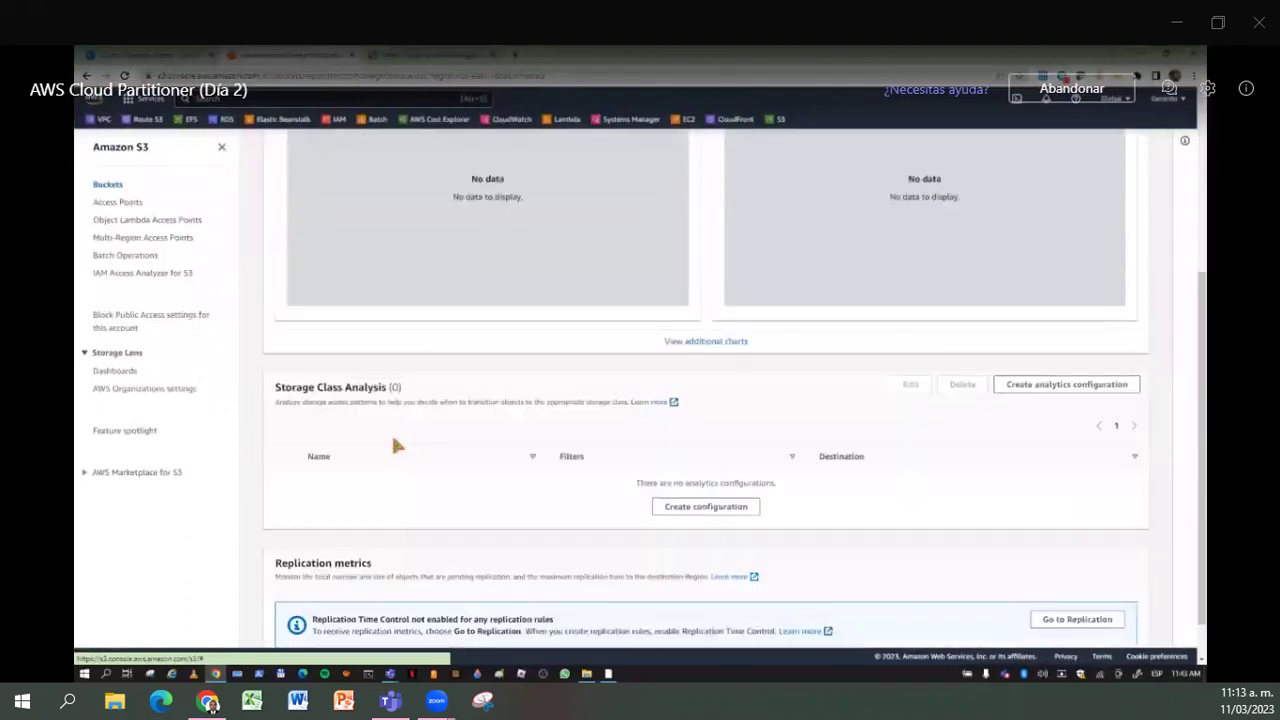
key(Escape)
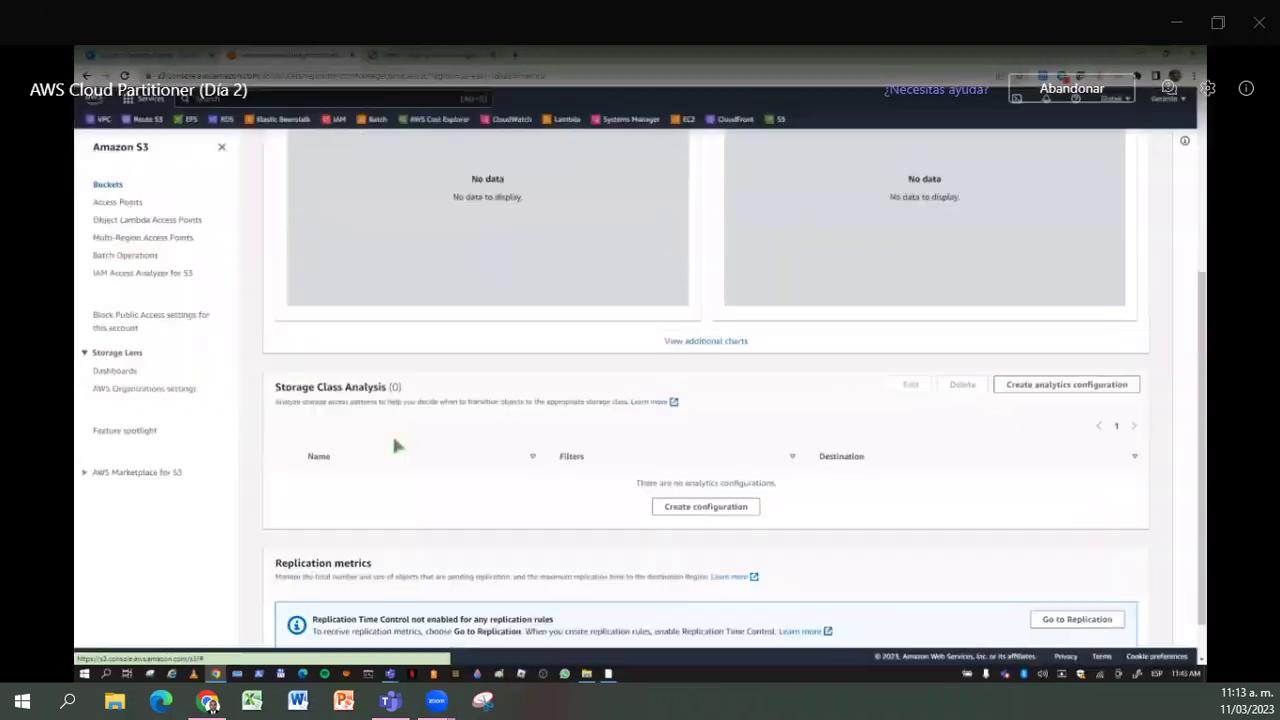
scroll(394, 444, up, 4)
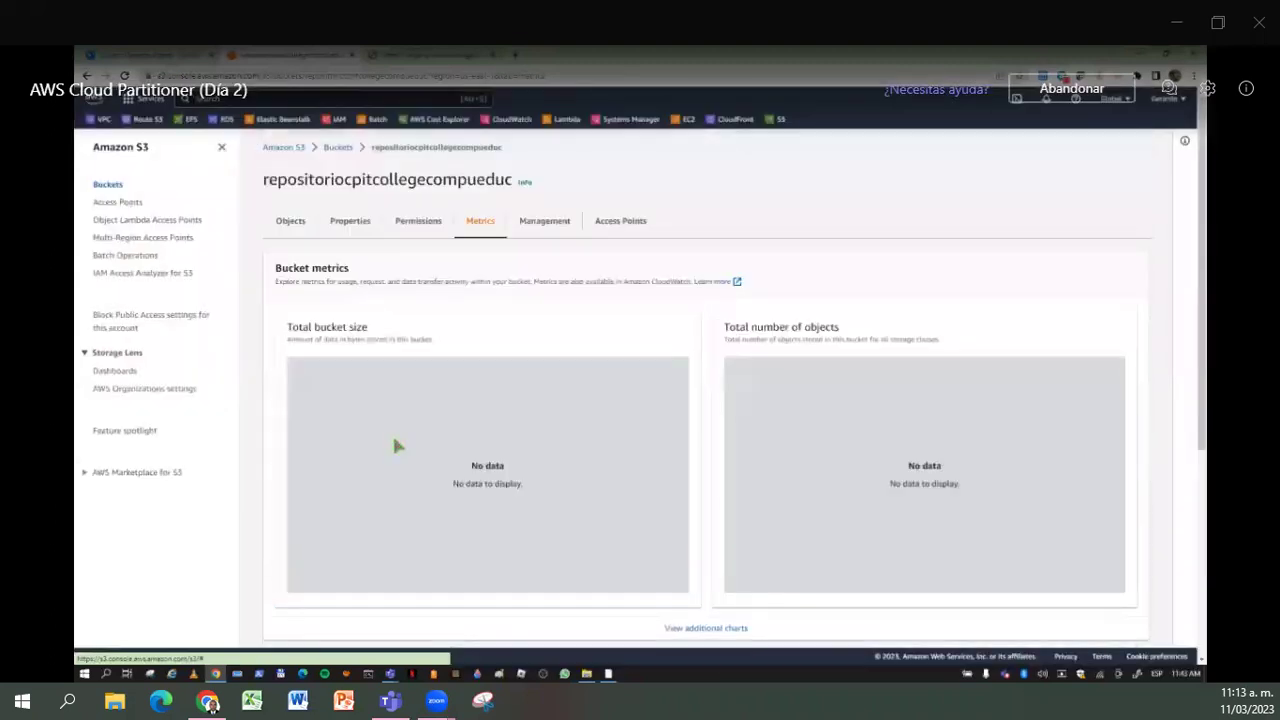
Return to the Objects tab listing CloudPractitioner.pem, zooming in and back to normal size.
click(291, 222)
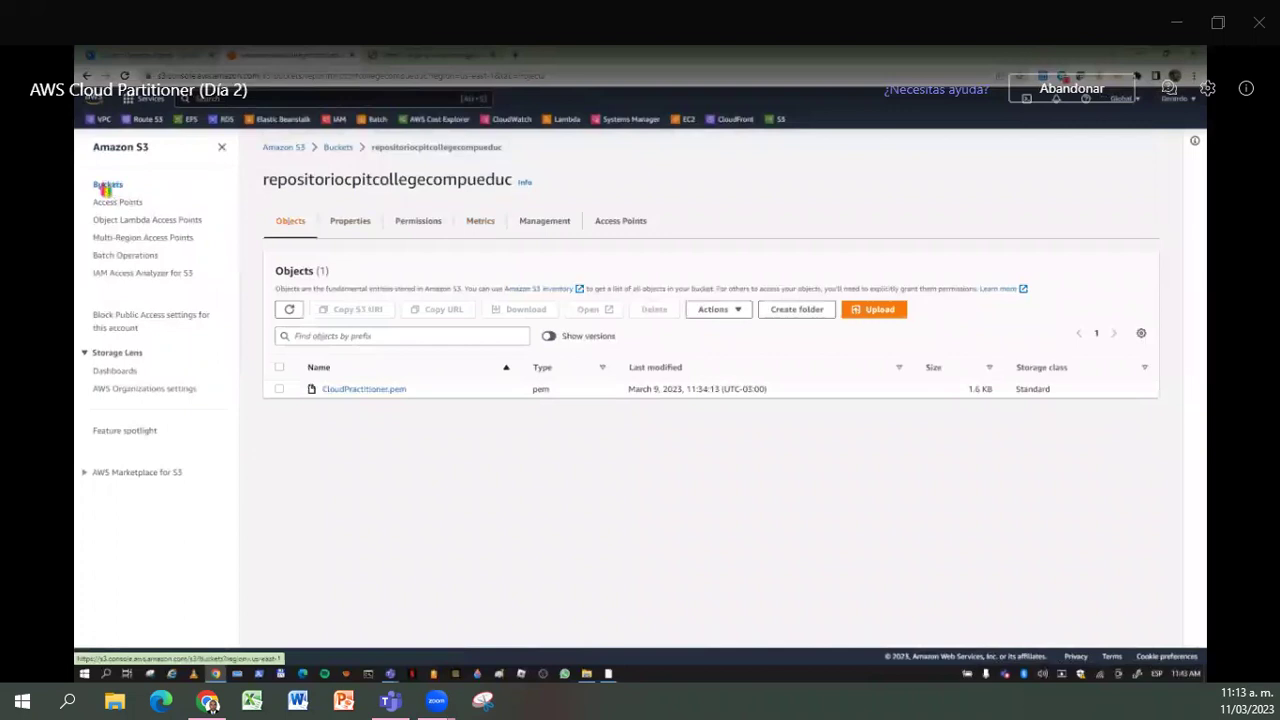
key(ctrl+plus)
key(ctrl+plus)
key(ctrl+plus)
key(ctrl+plus)
key(ctrl+plus)
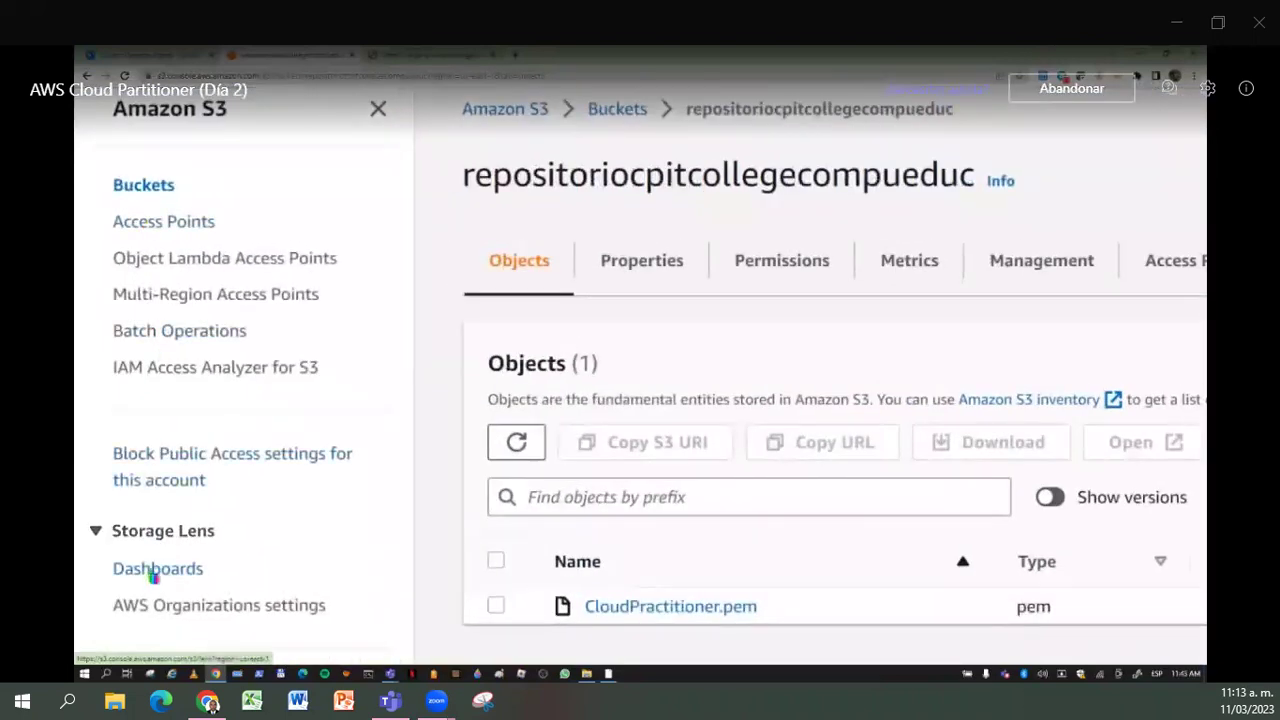
key(ctrl+0)
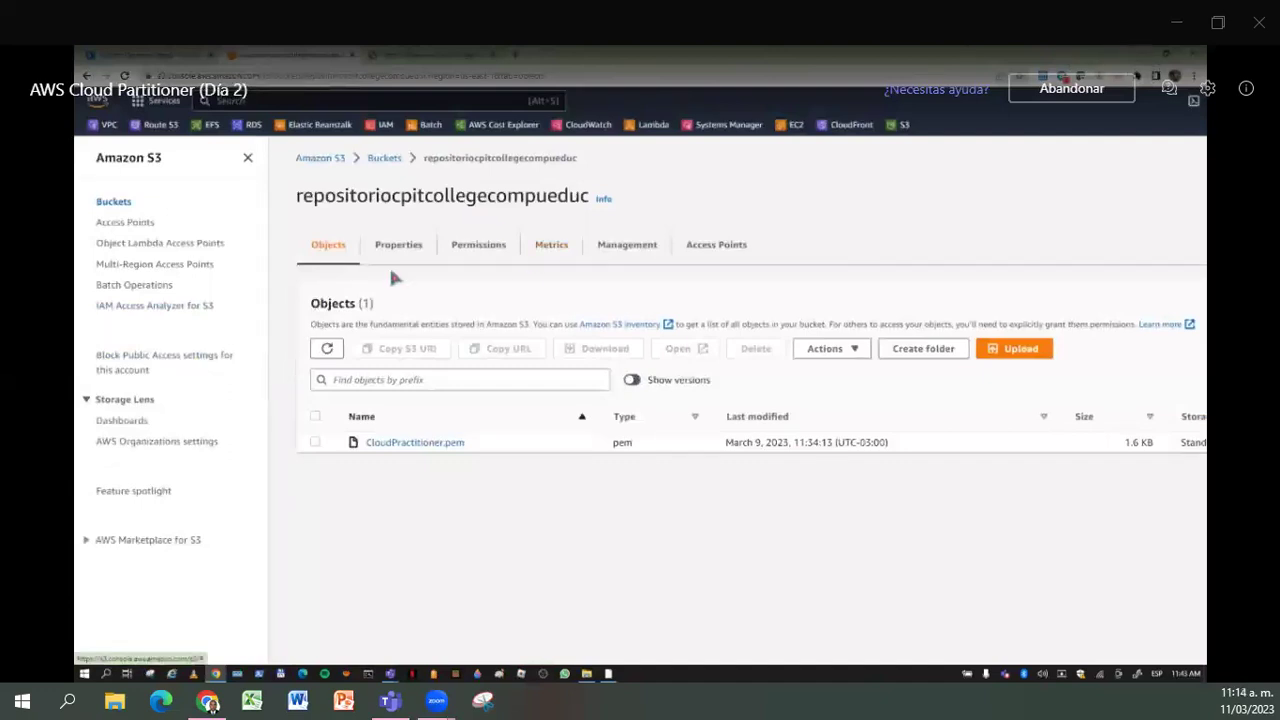
Reopen the bucket from the Buckets list and scroll its Properties down to Static website hosting.
click(381, 164)
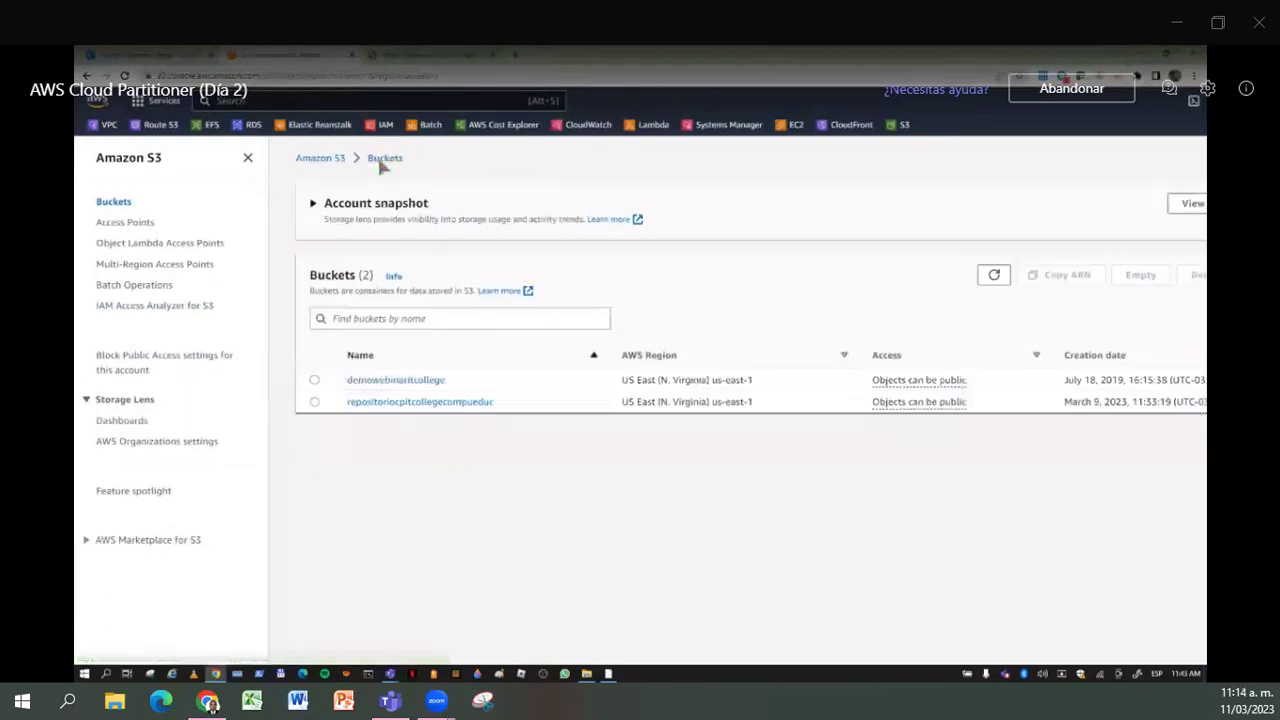
click(432, 403)
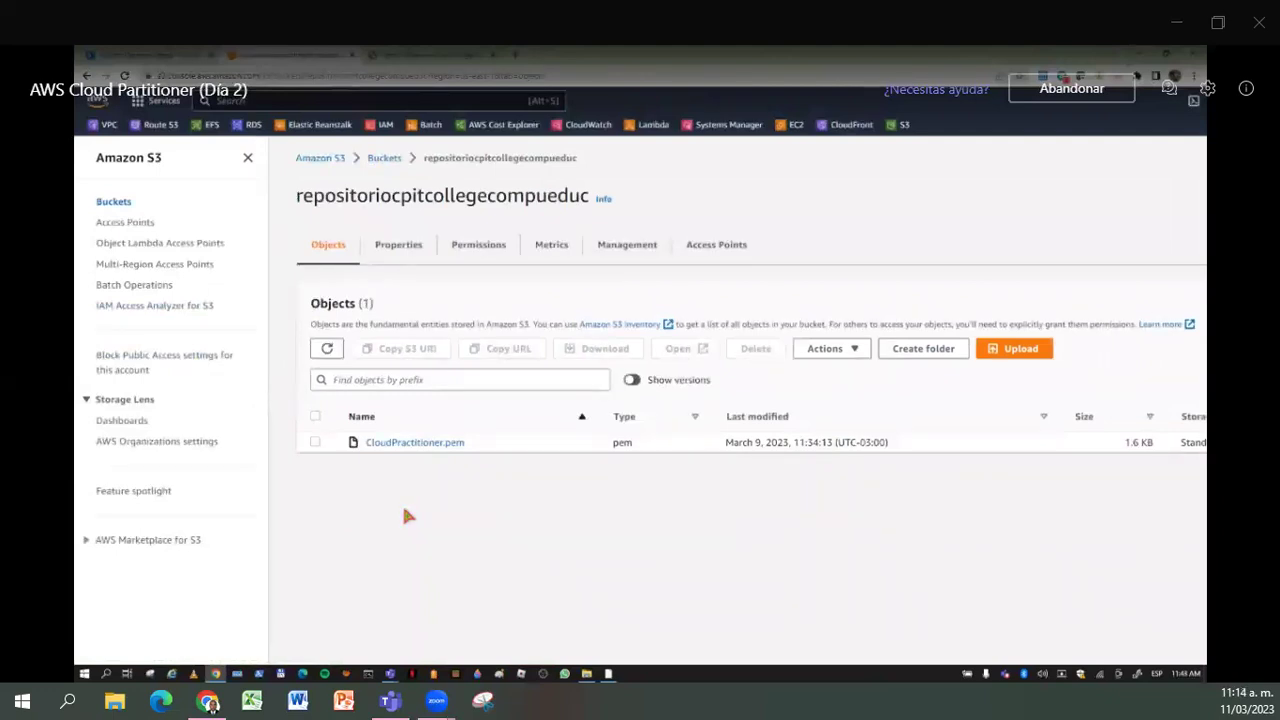
click(415, 258)
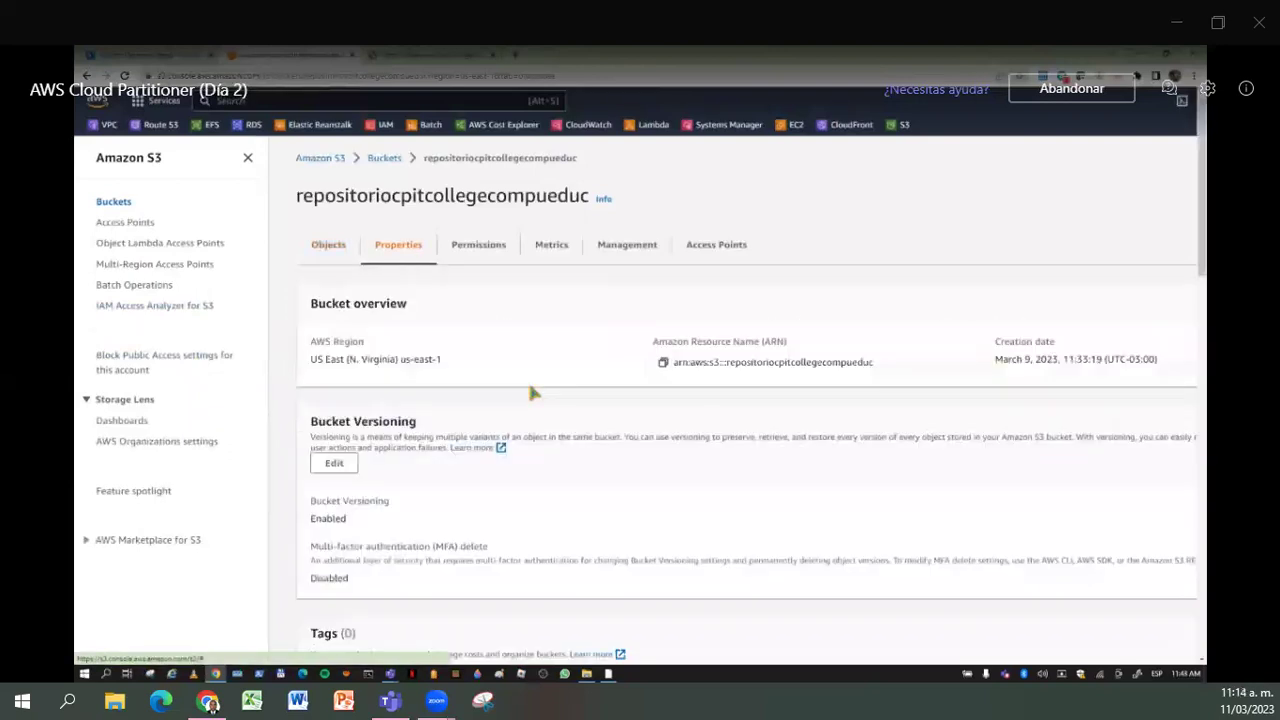
scroll(555, 190, down, 7)
scroll(560, 202, down, 10)
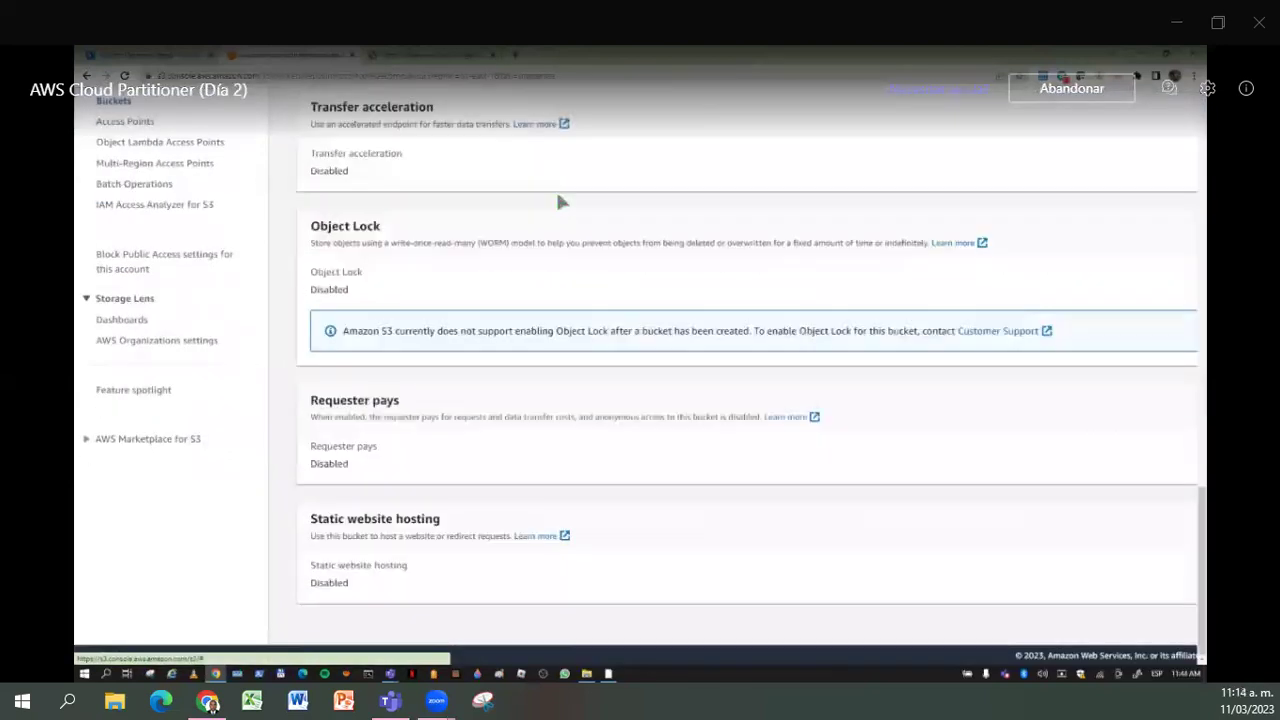
drag(317, 518, 487, 517)
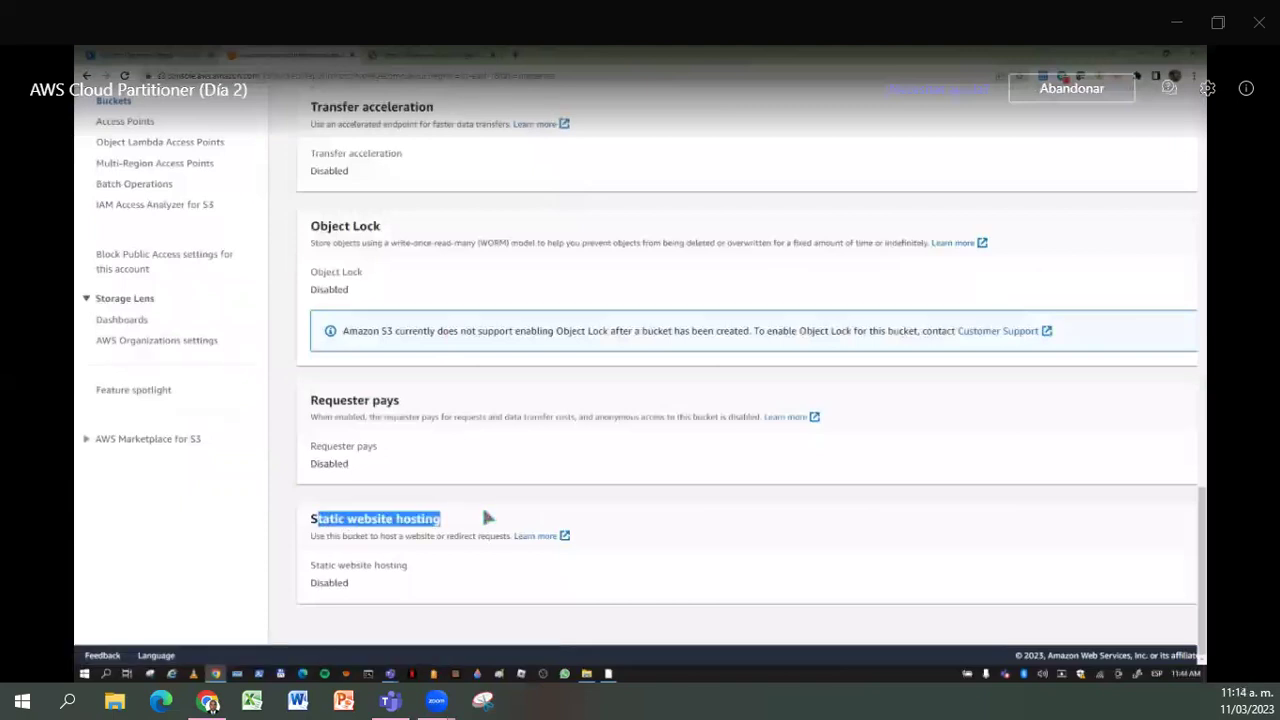
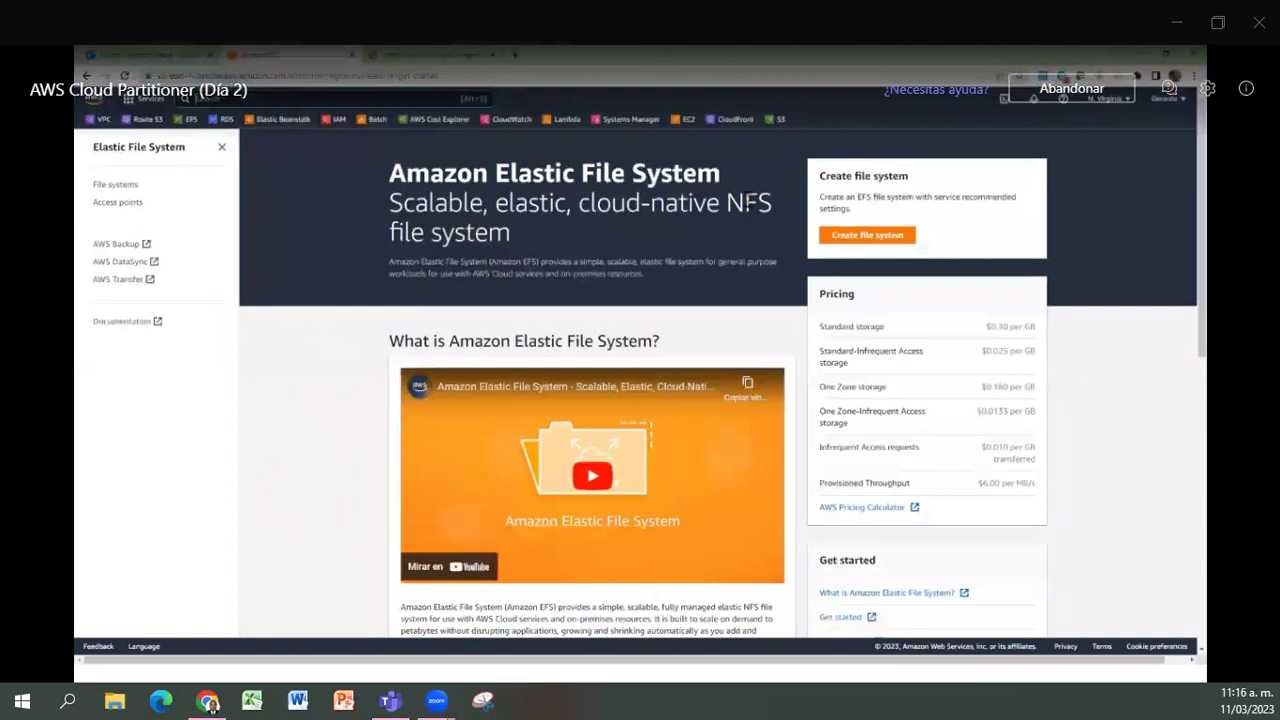
Create an EFS file system named datos-corp in the default VPC, keeping the Standard storage class.
drag(743, 201, 766, 201)
click(881, 240)
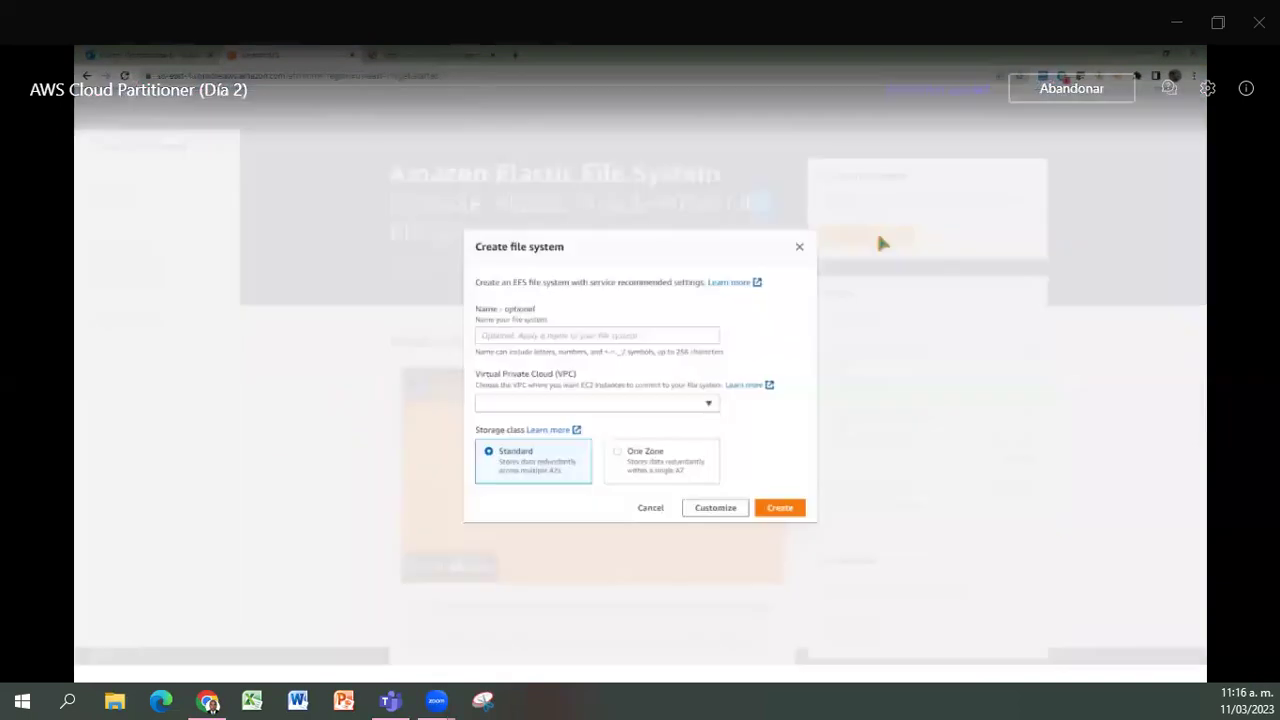
click(627, 334)
text(dat)
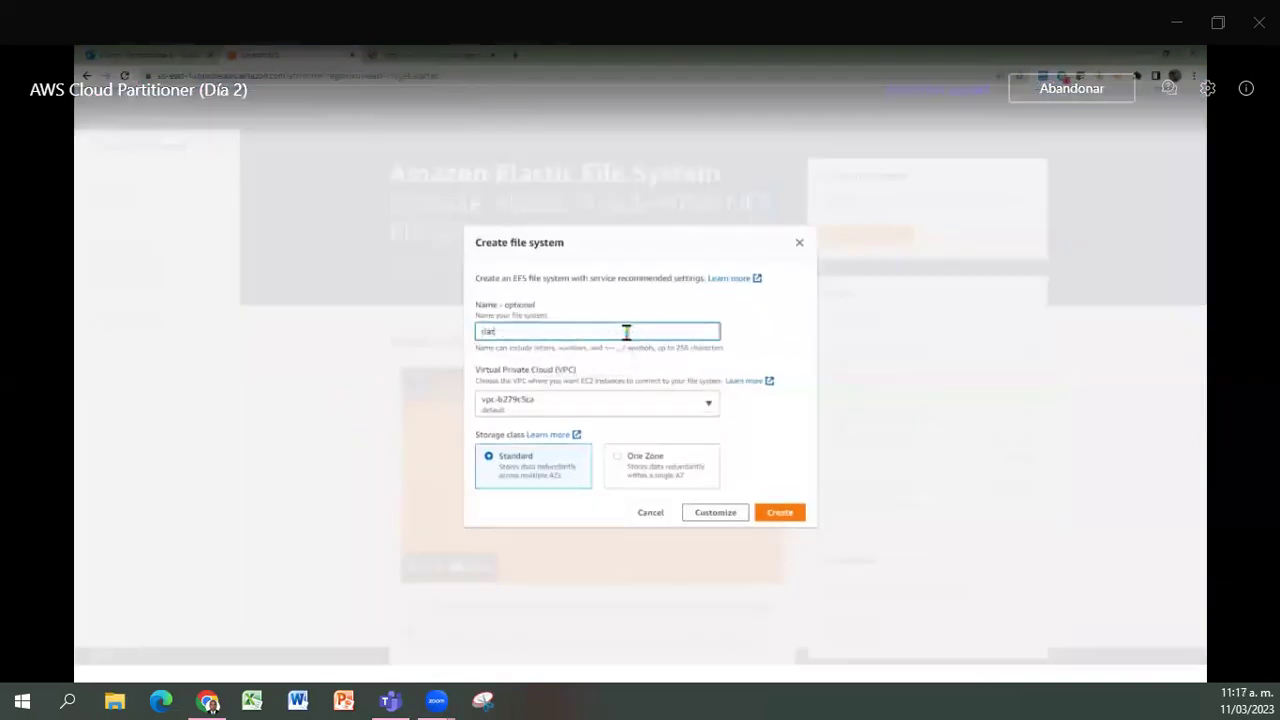
text(os-cd)
text(rp)
click(627, 468)
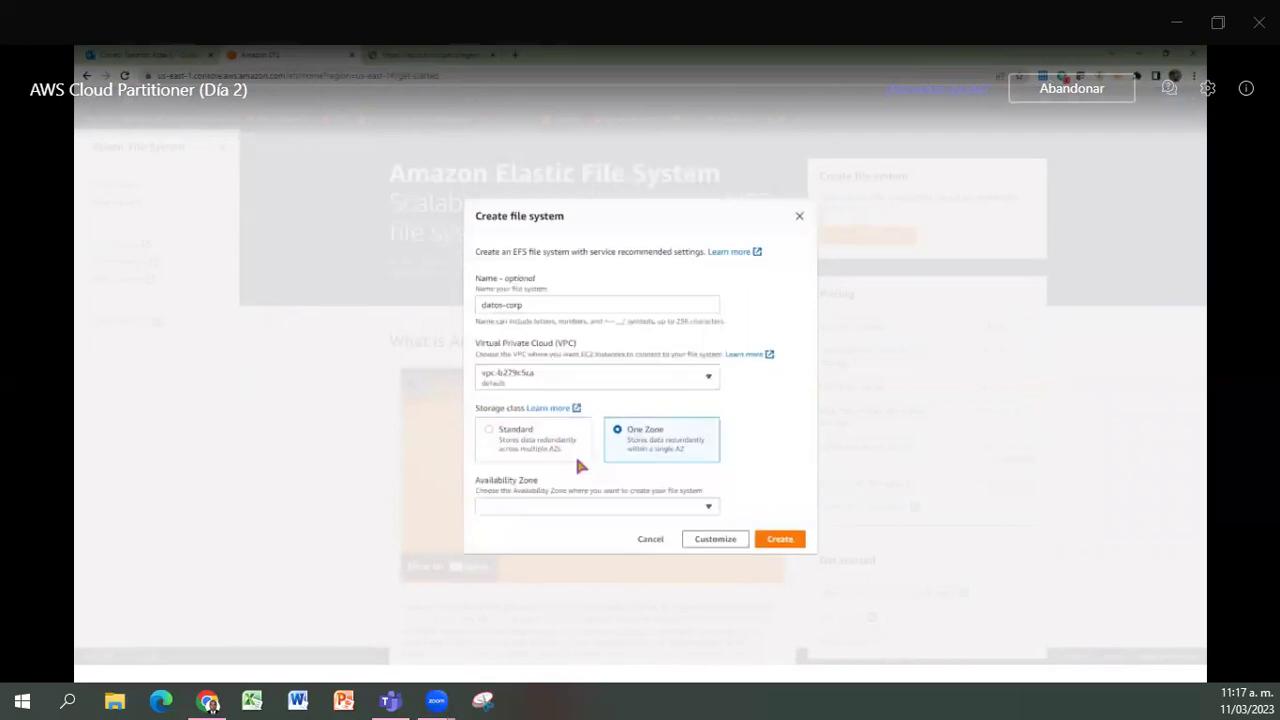
click(501, 431)
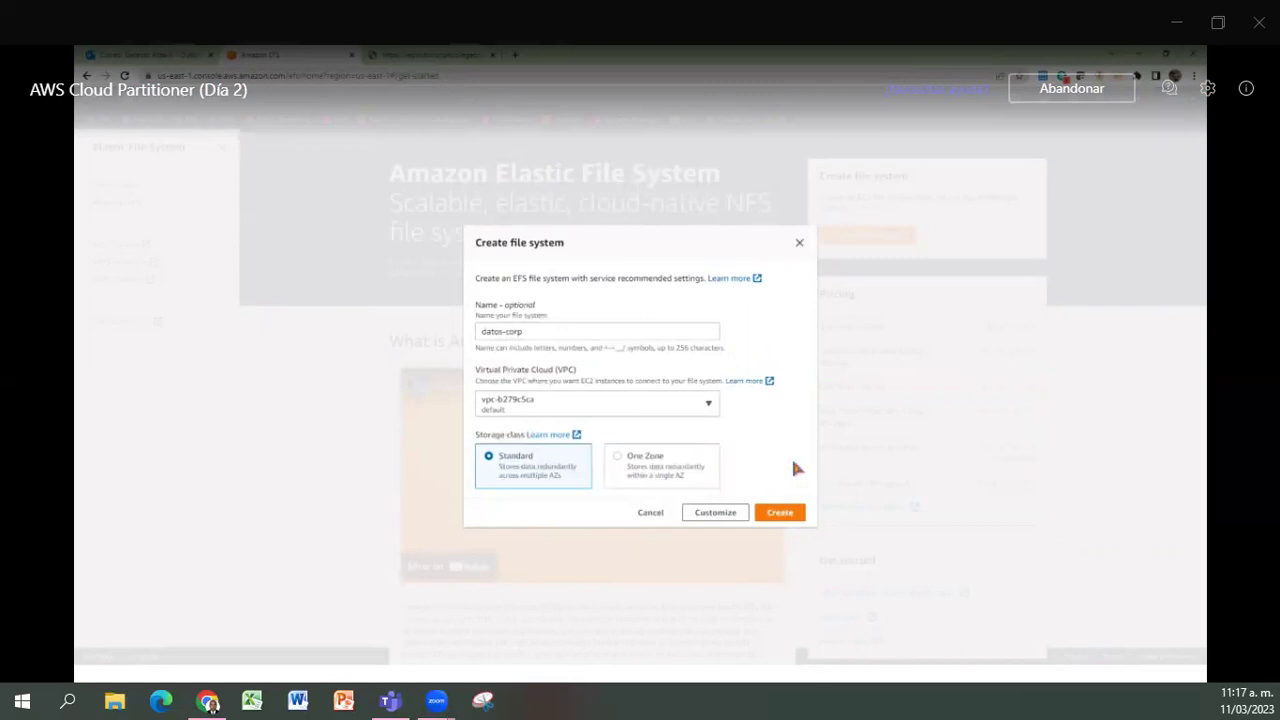
click(781, 512)
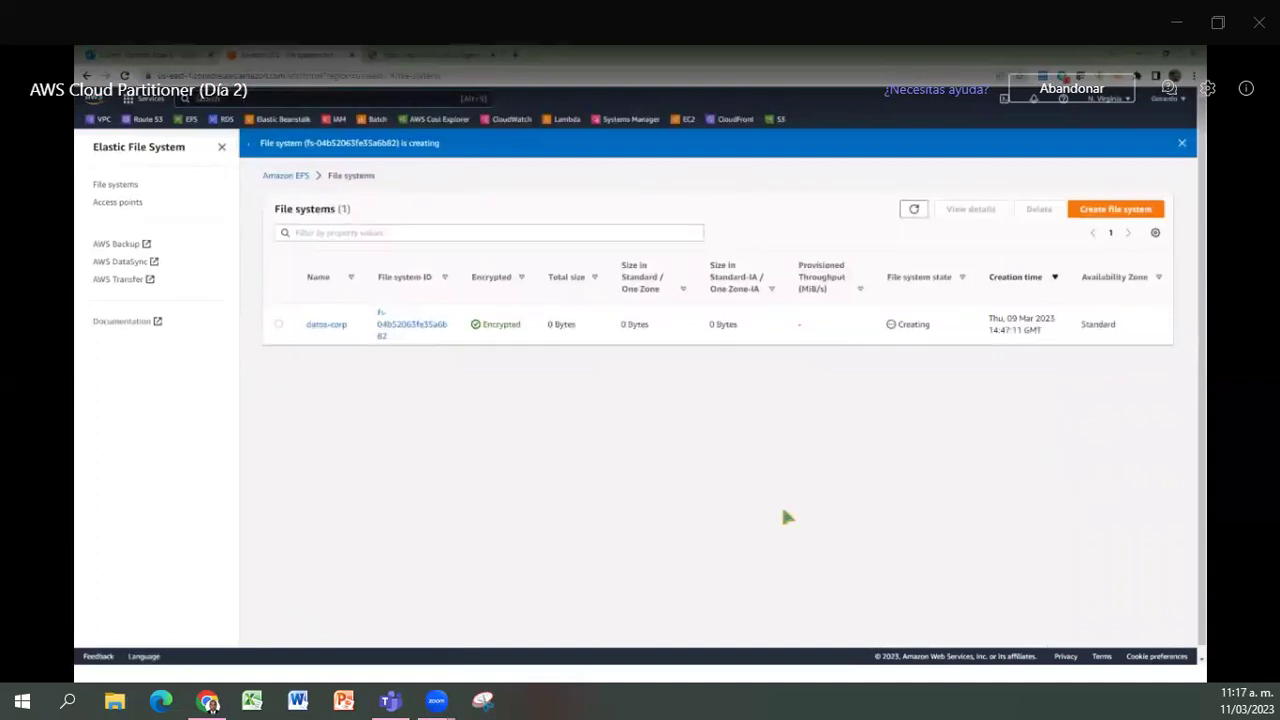
Refresh the file system list, open datos-corp and view its network mount targets.
click(912, 222)
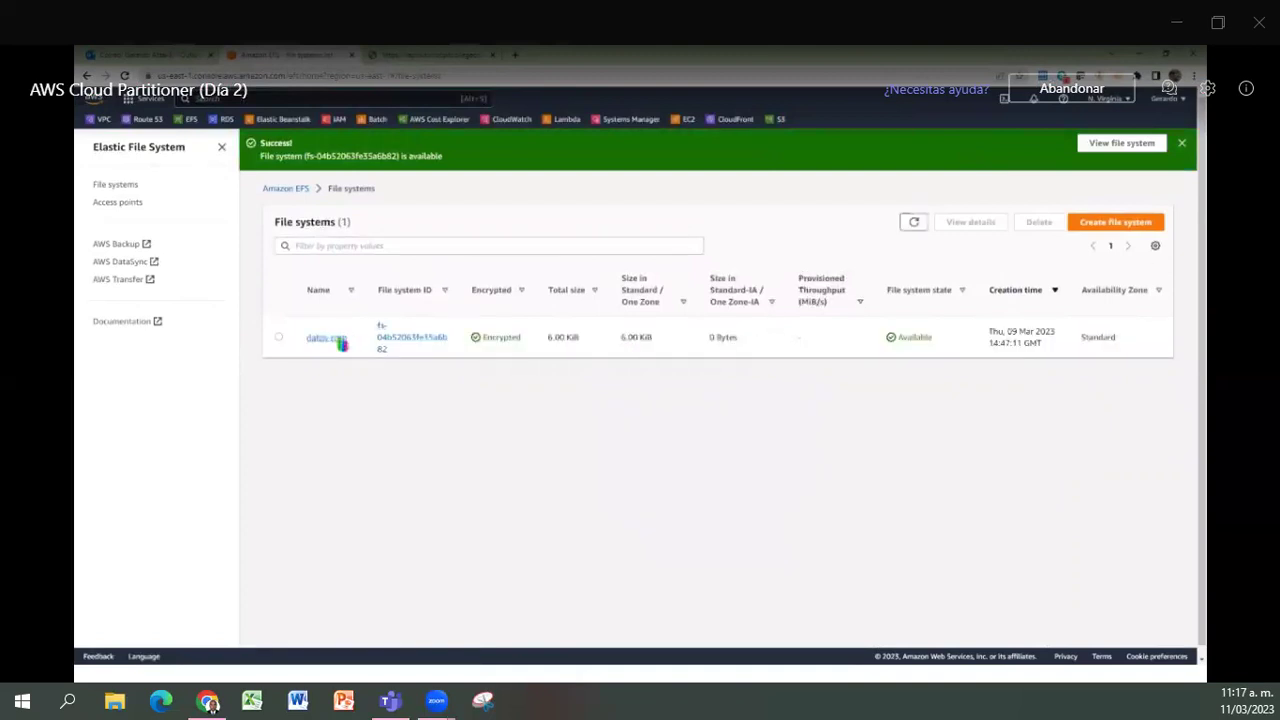
click(339, 342)
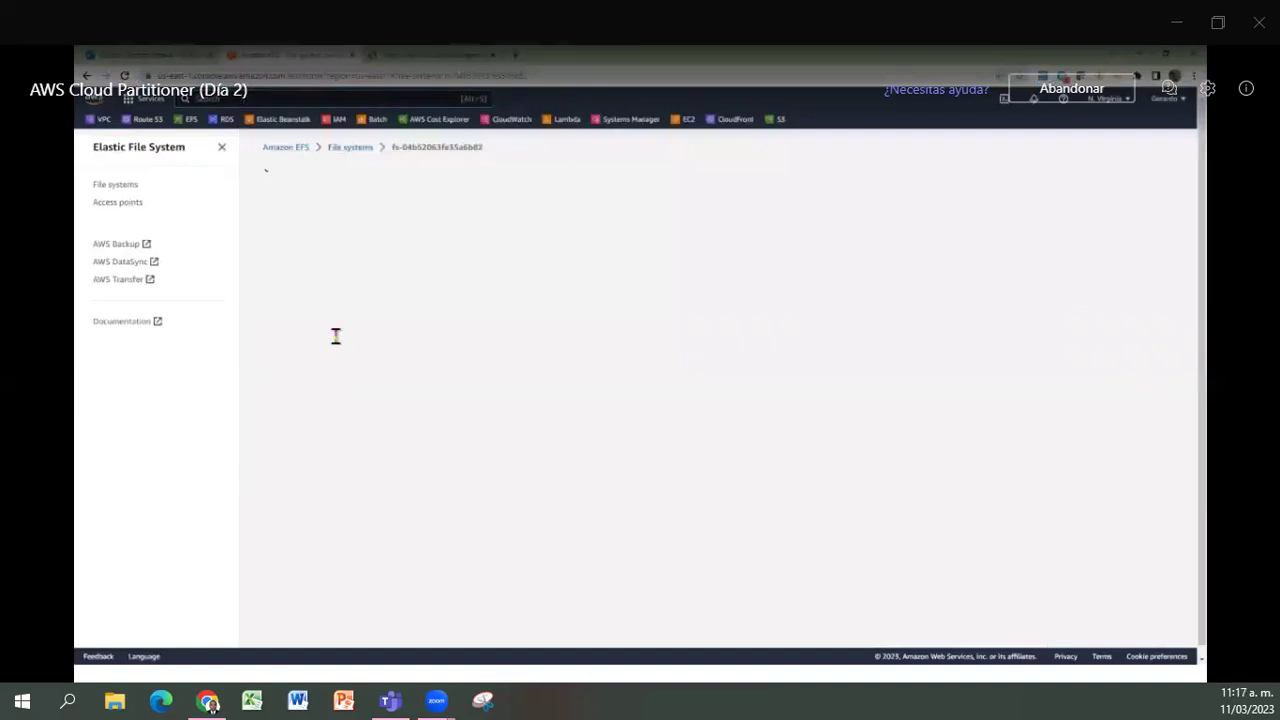
scroll(397, 519, down, 1)
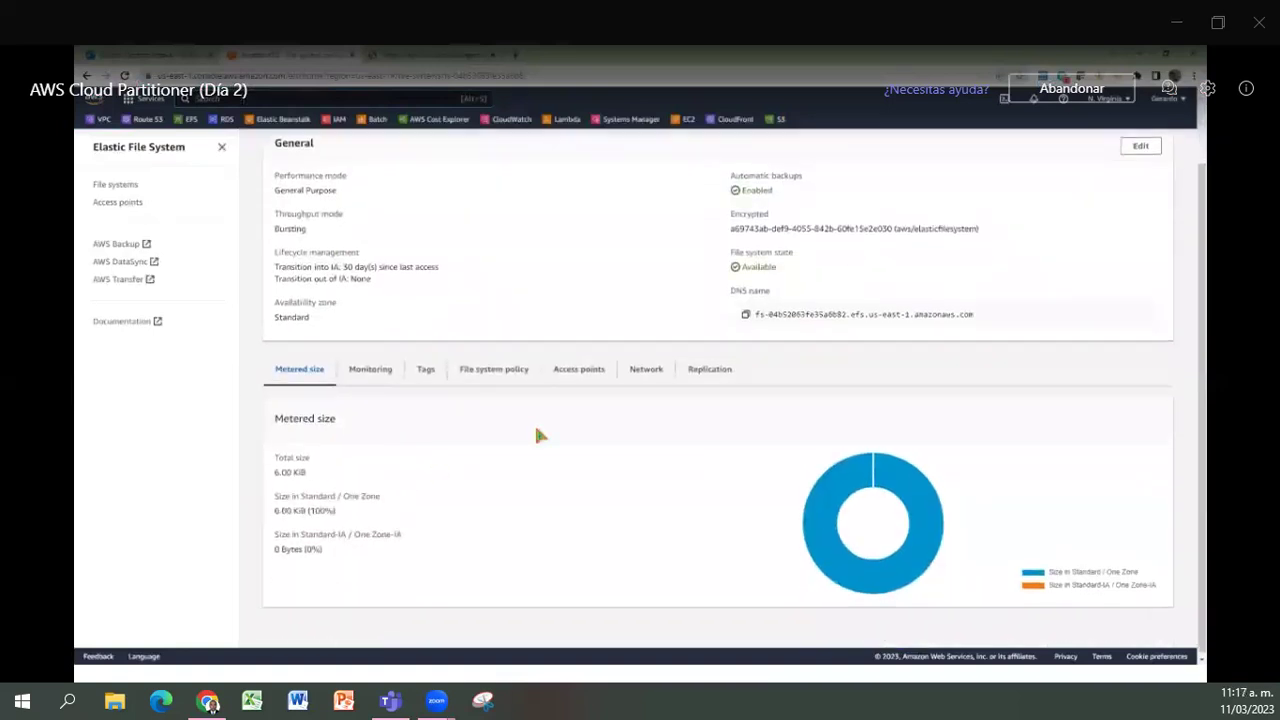
click(650, 369)
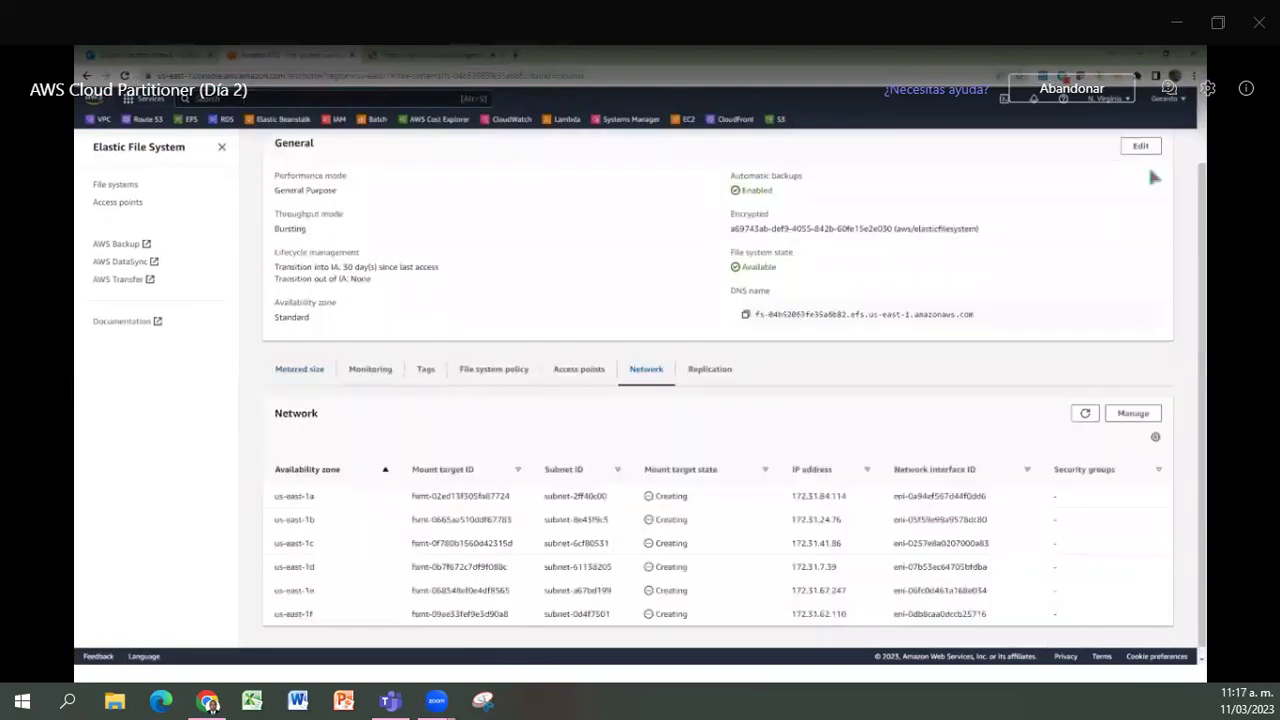
Review the EFS helper and NFS mount commands in the Attach dialog, then close it.
click(1149, 183)
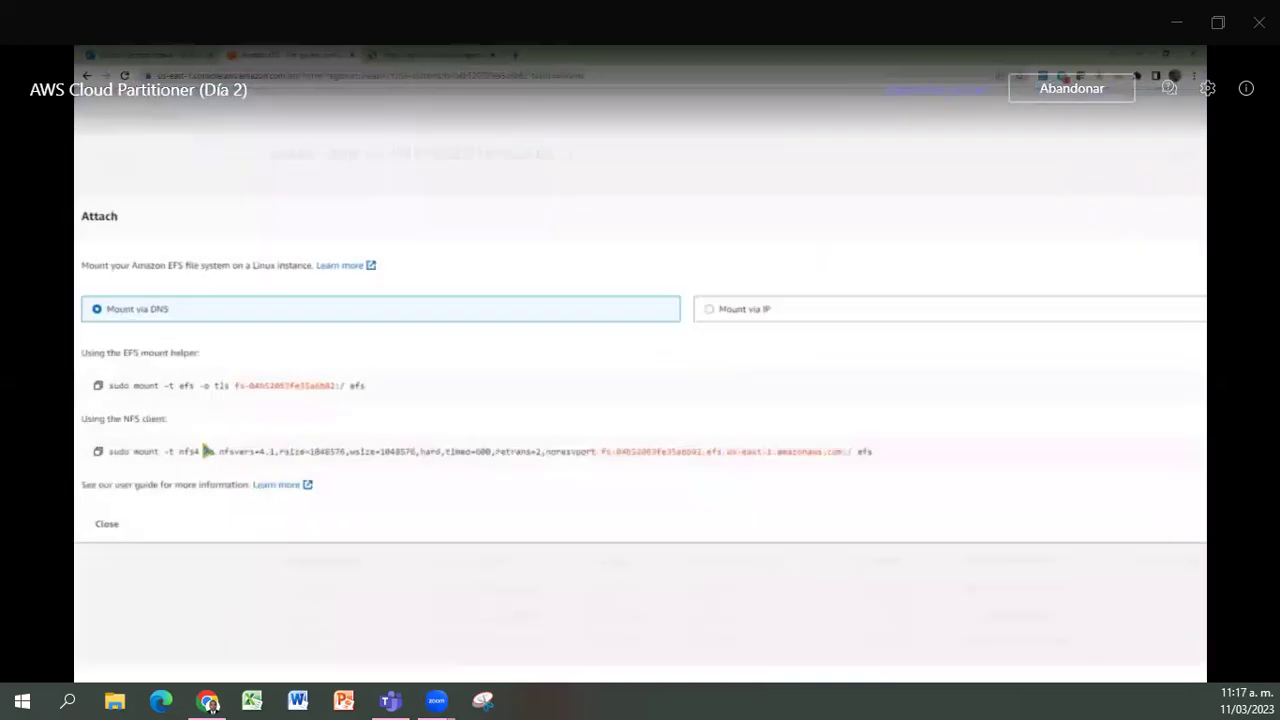
scroll(207, 451, up, 5)
scroll(207, 451, down, 5)
drag(172, 460, 906, 458)
scroll(906, 458, down, 2)
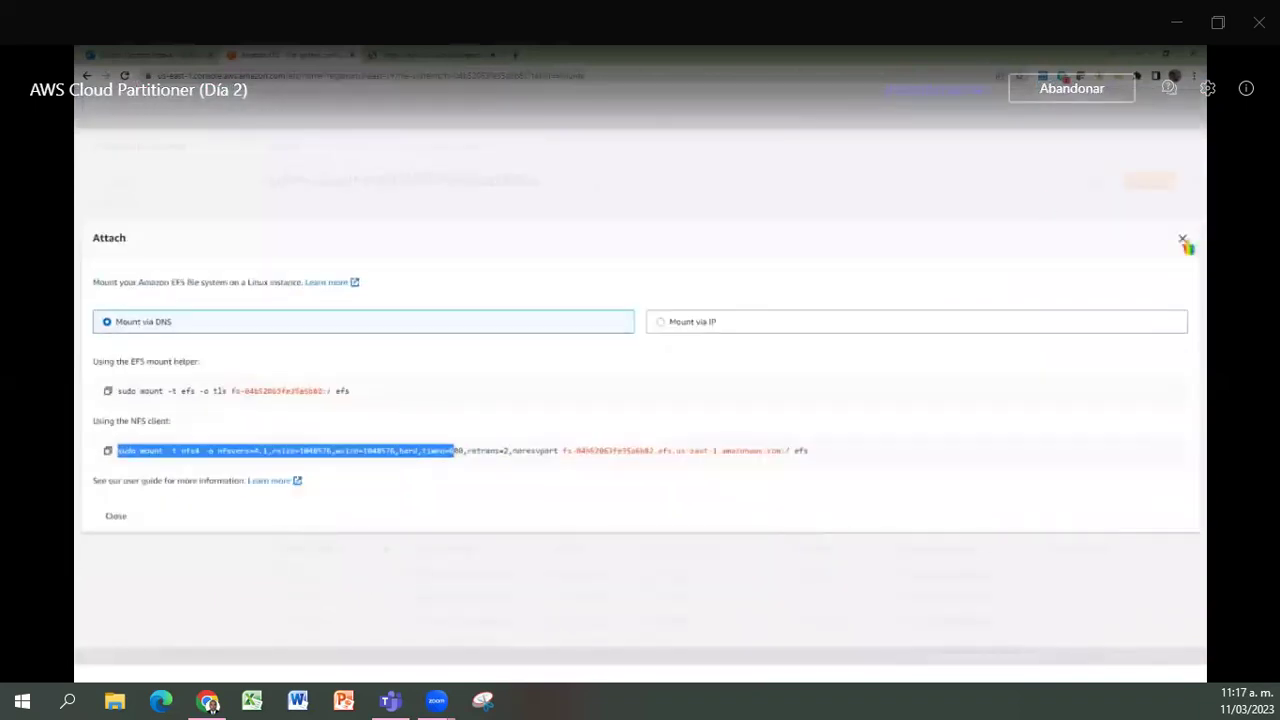
click(1182, 240)
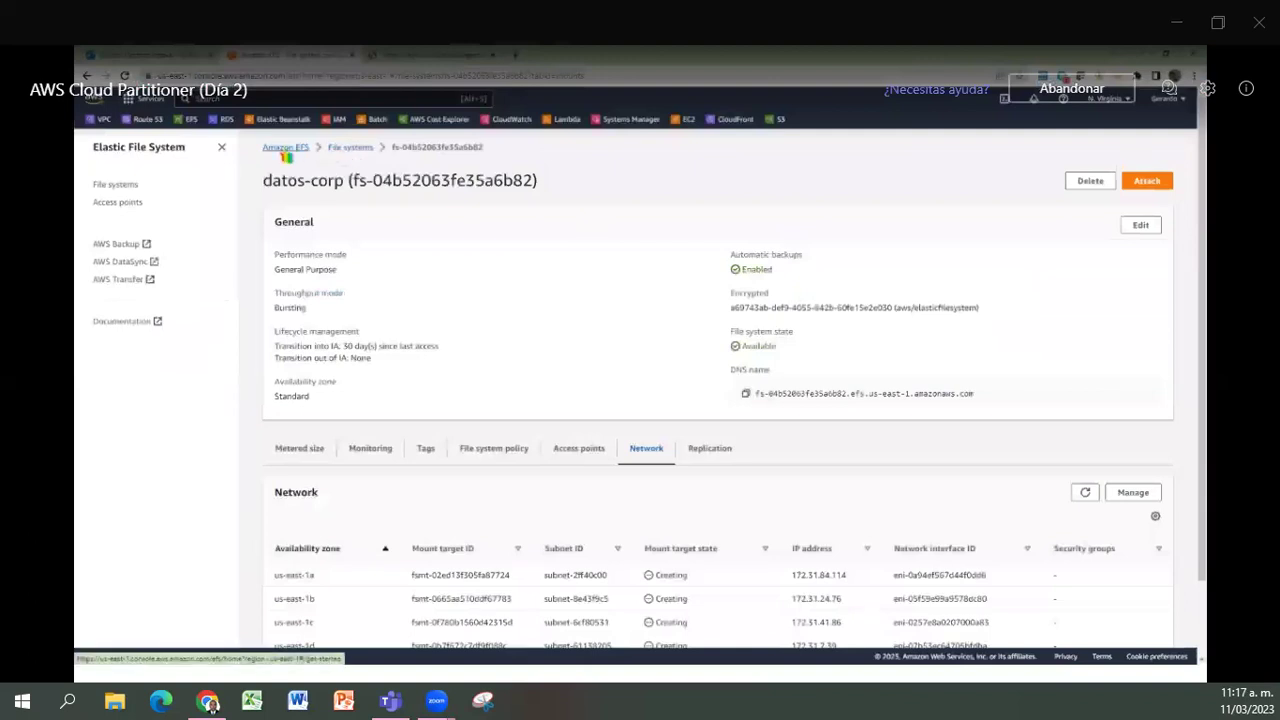
Delete datos-corp from the EFS file system list, confirming with its copied file system ID.
click(286, 150)
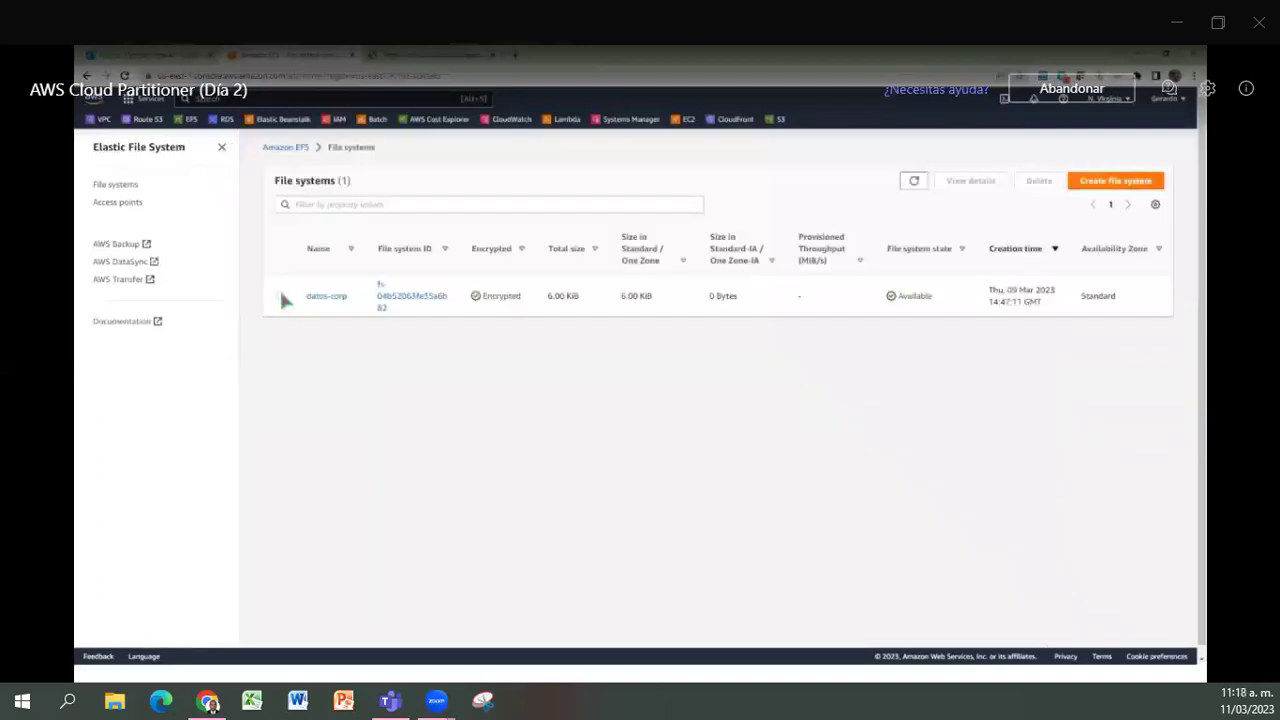
click(280, 297)
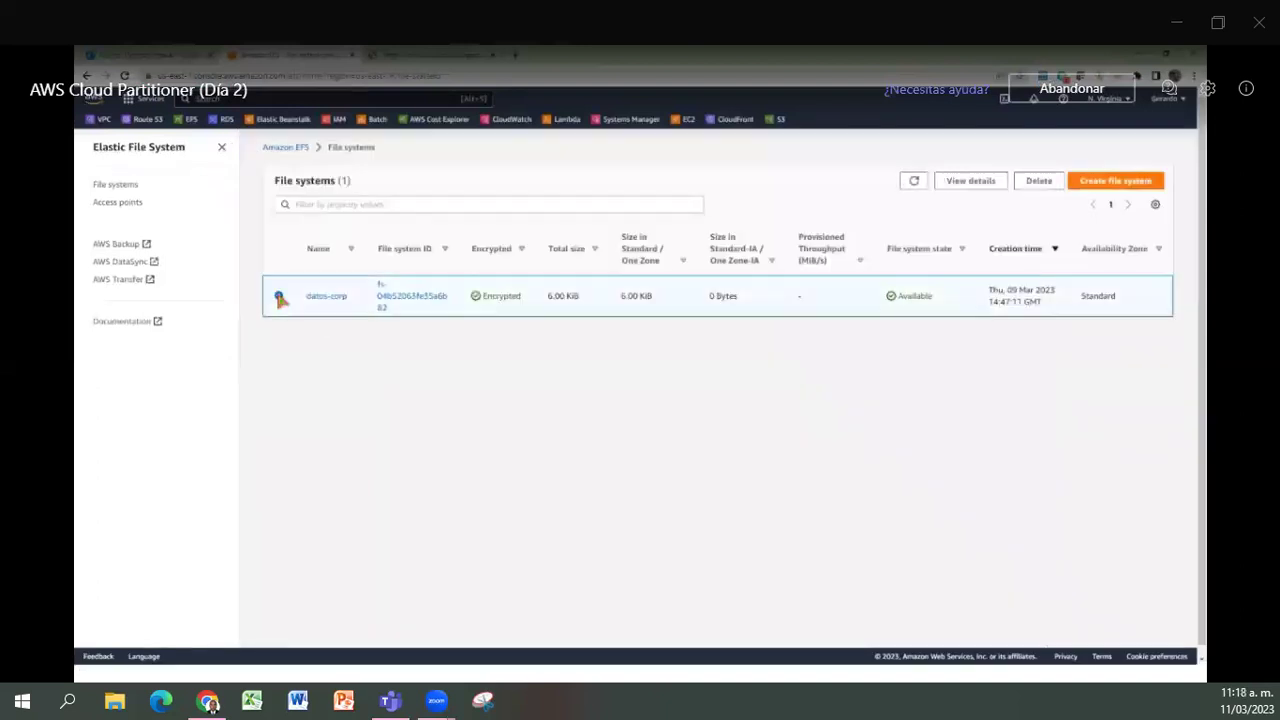
click(1038, 181)
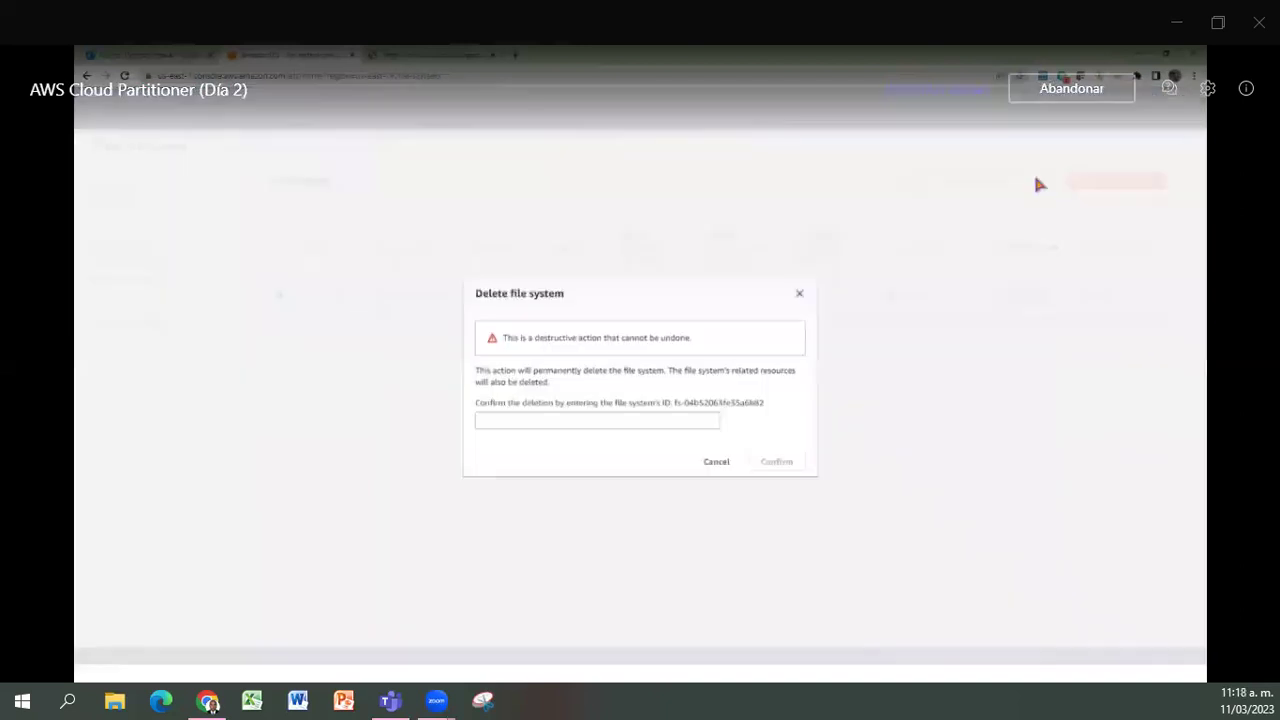
click(673, 405)
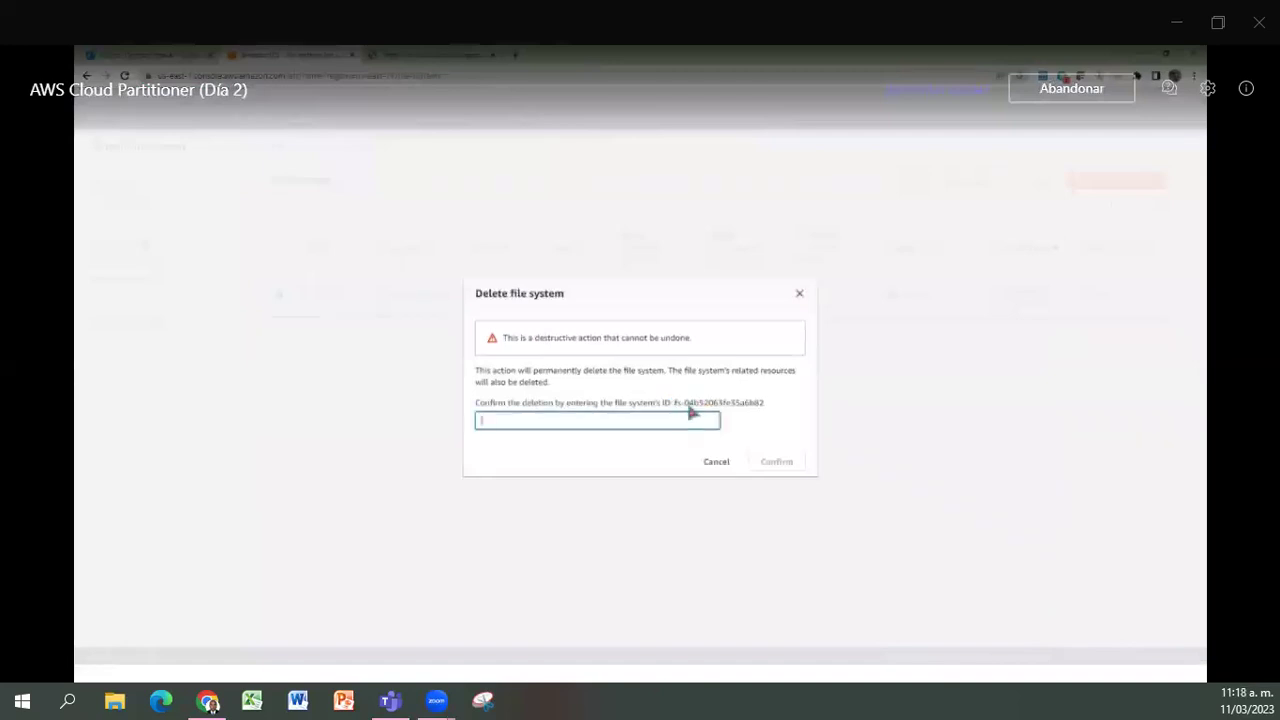
drag(676, 403, 765, 408)
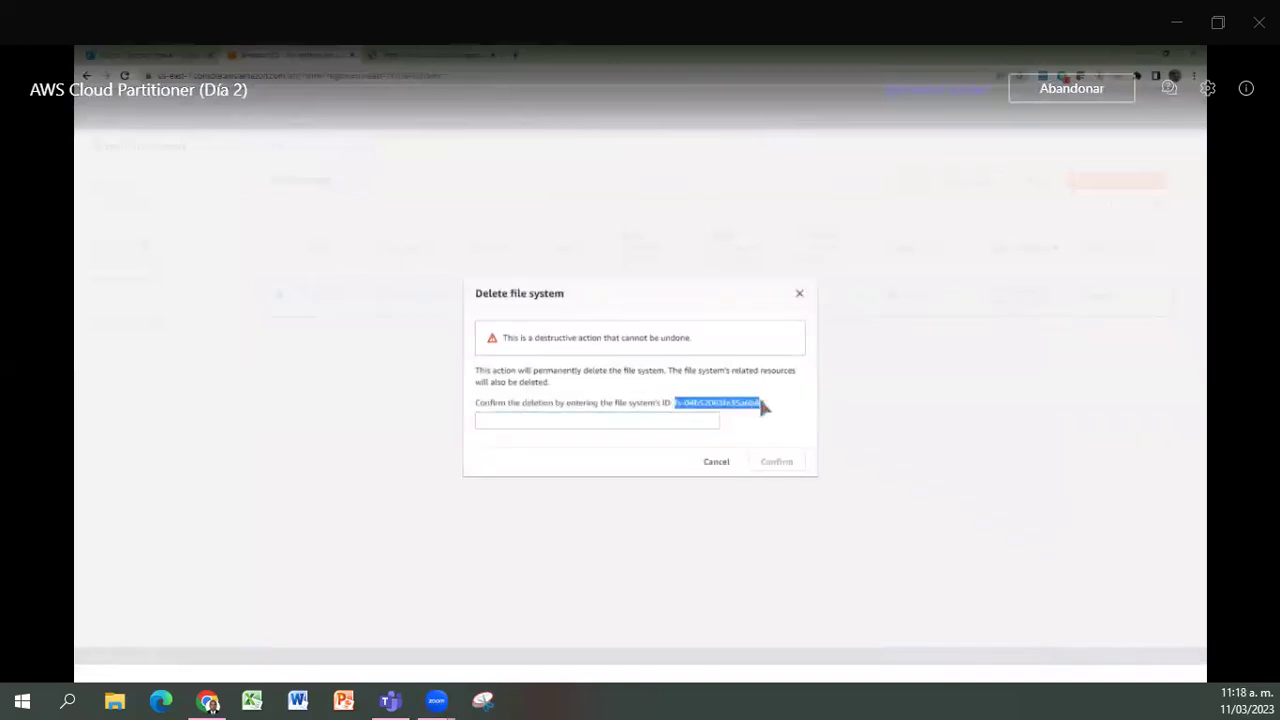
key(ctrl+c)
click(674, 420)
key(ctrl+v)
click(780, 463)
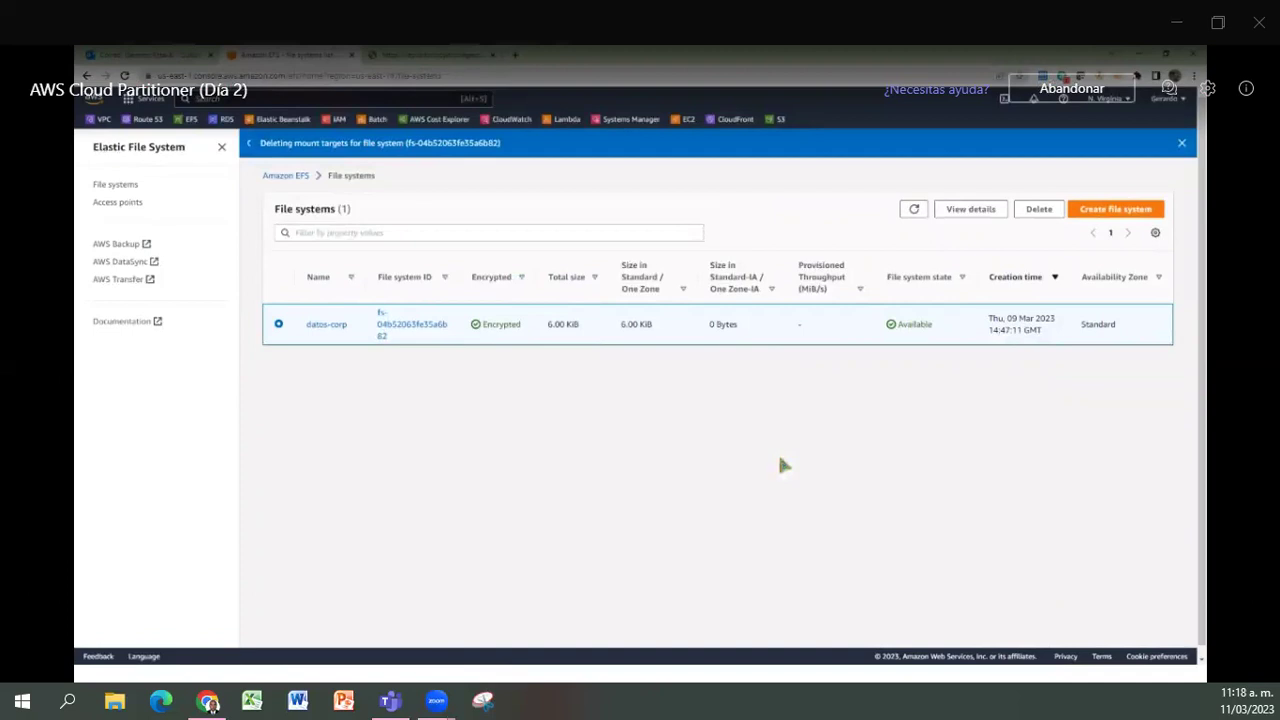
Find Amazon FSx through the console search for 'fsx' and start creating a file system.
click(283, 97)
text(fsx)
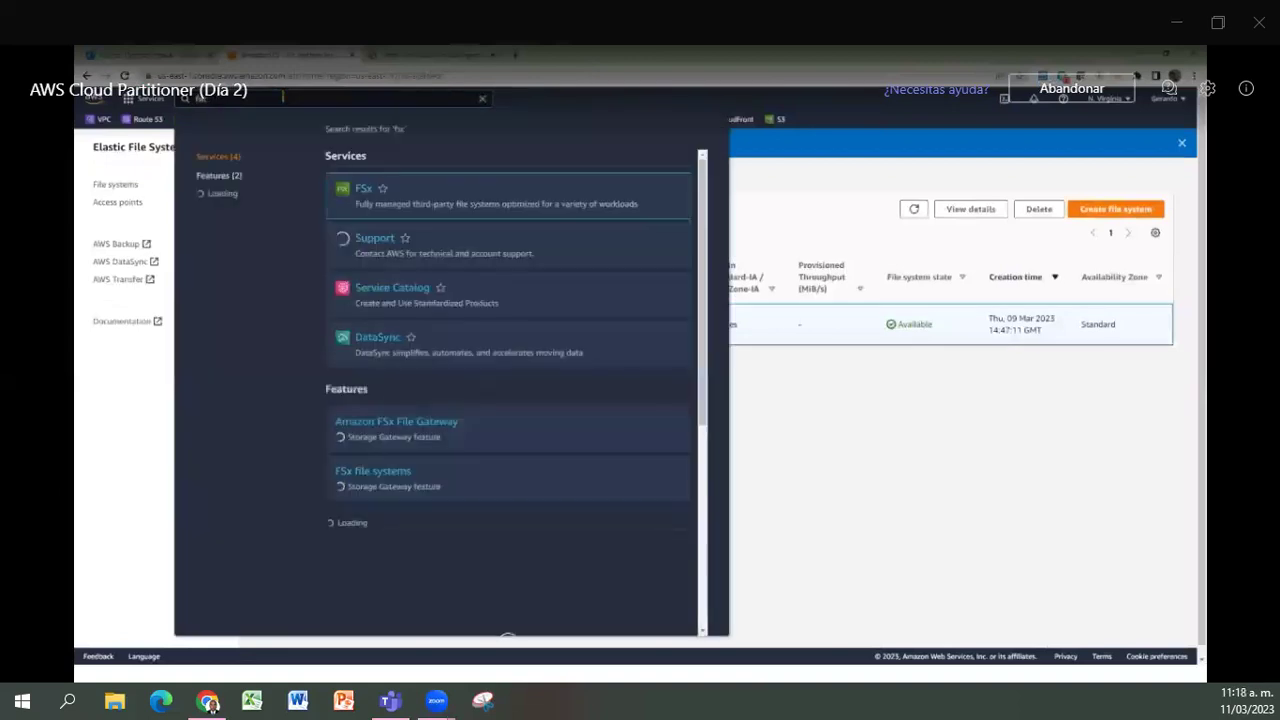
click(364, 196)
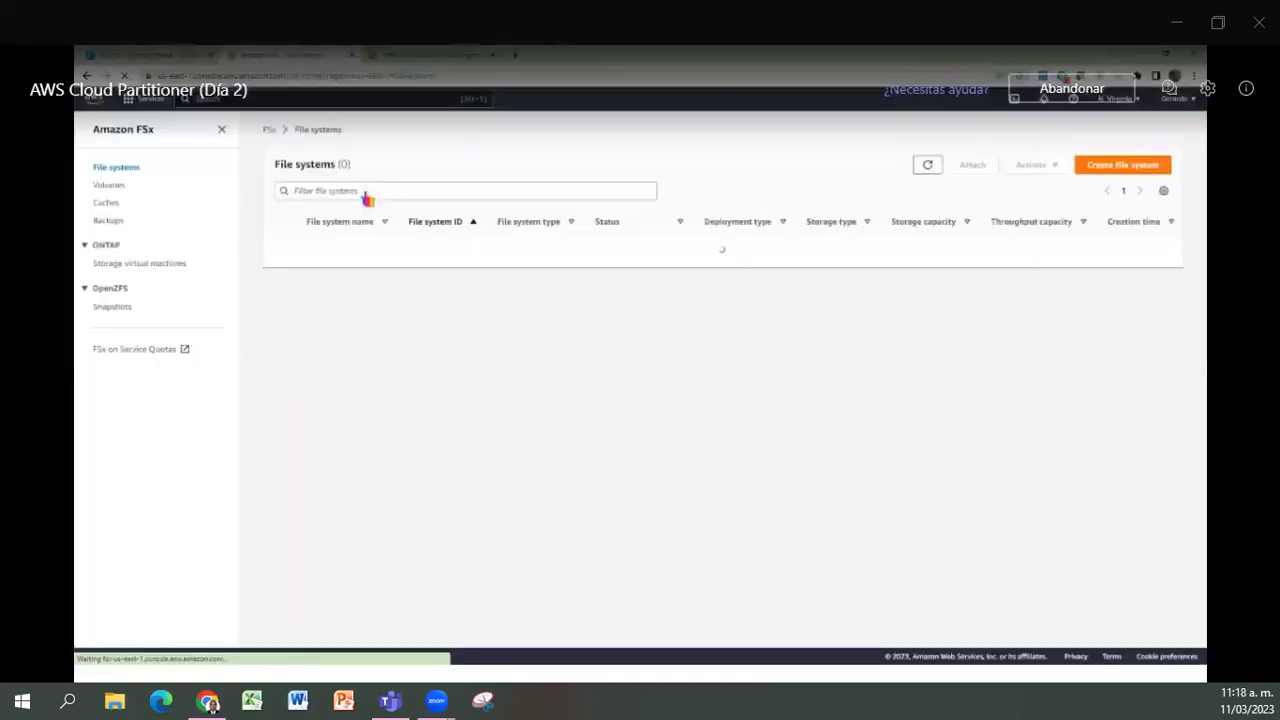
click(1124, 183)
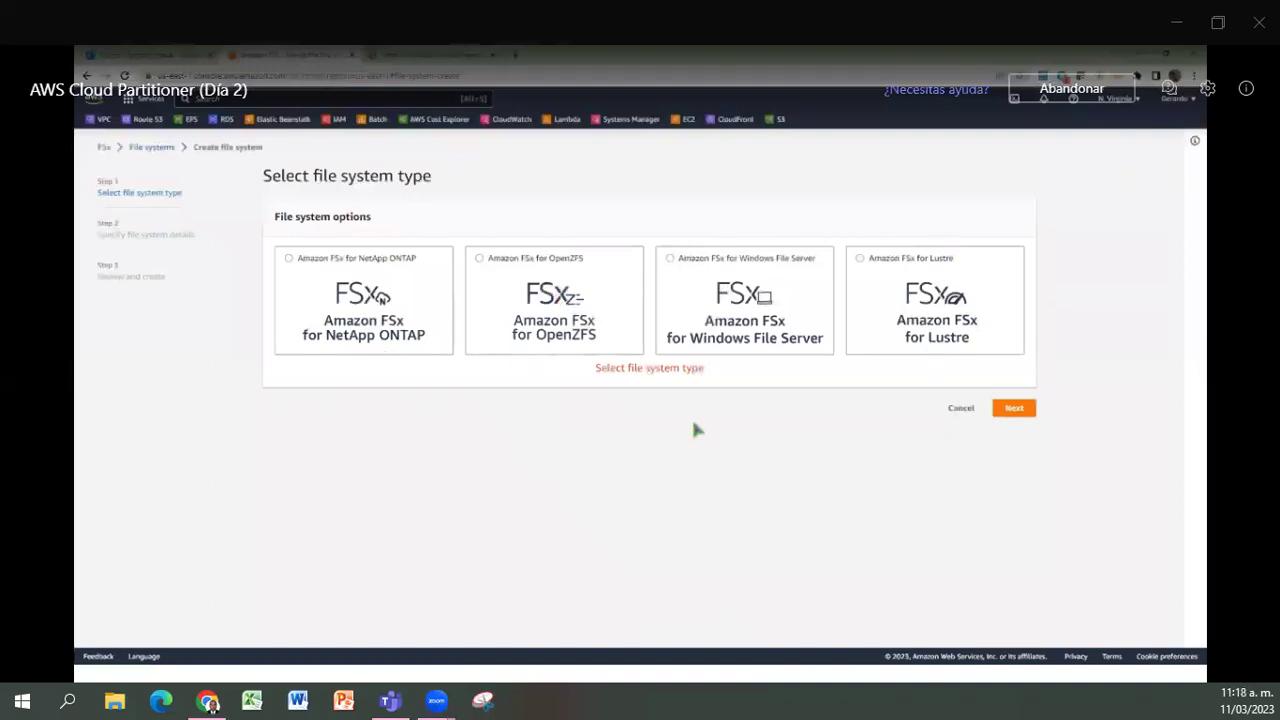
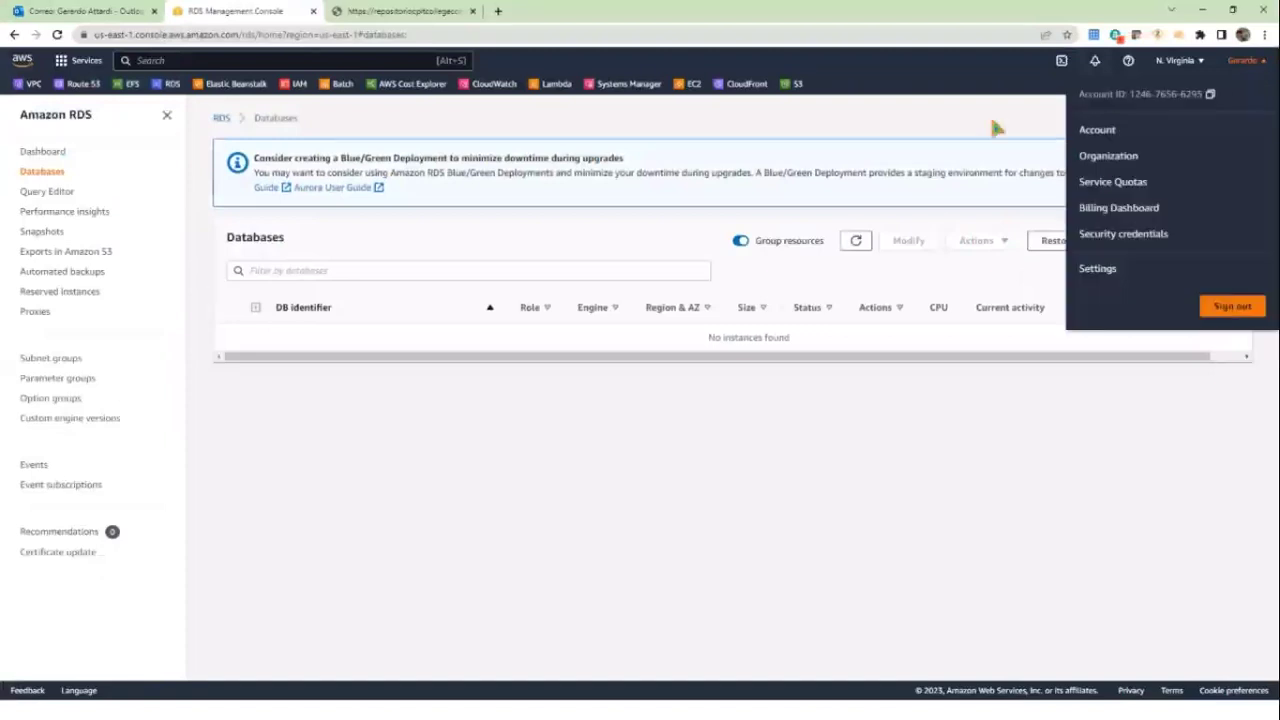
Dismiss the account menu, go to IAM Users and launch the Create user wizard.
click(580, 455)
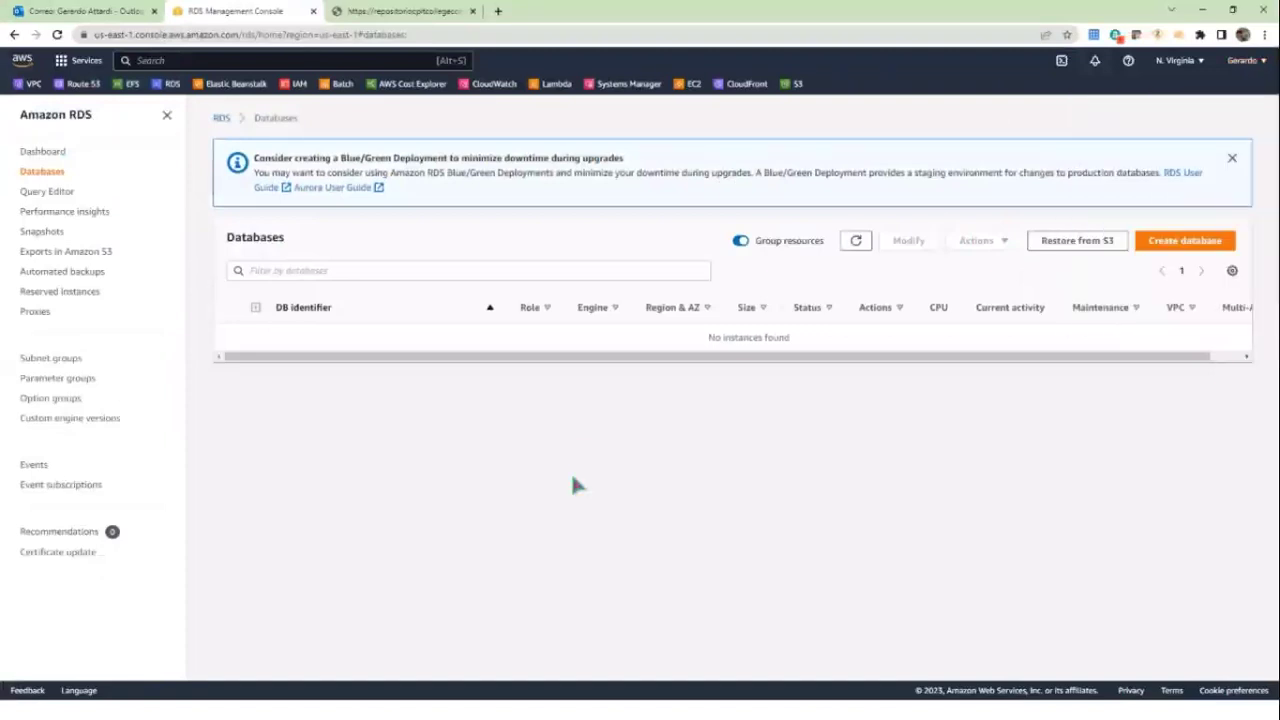
click(298, 88)
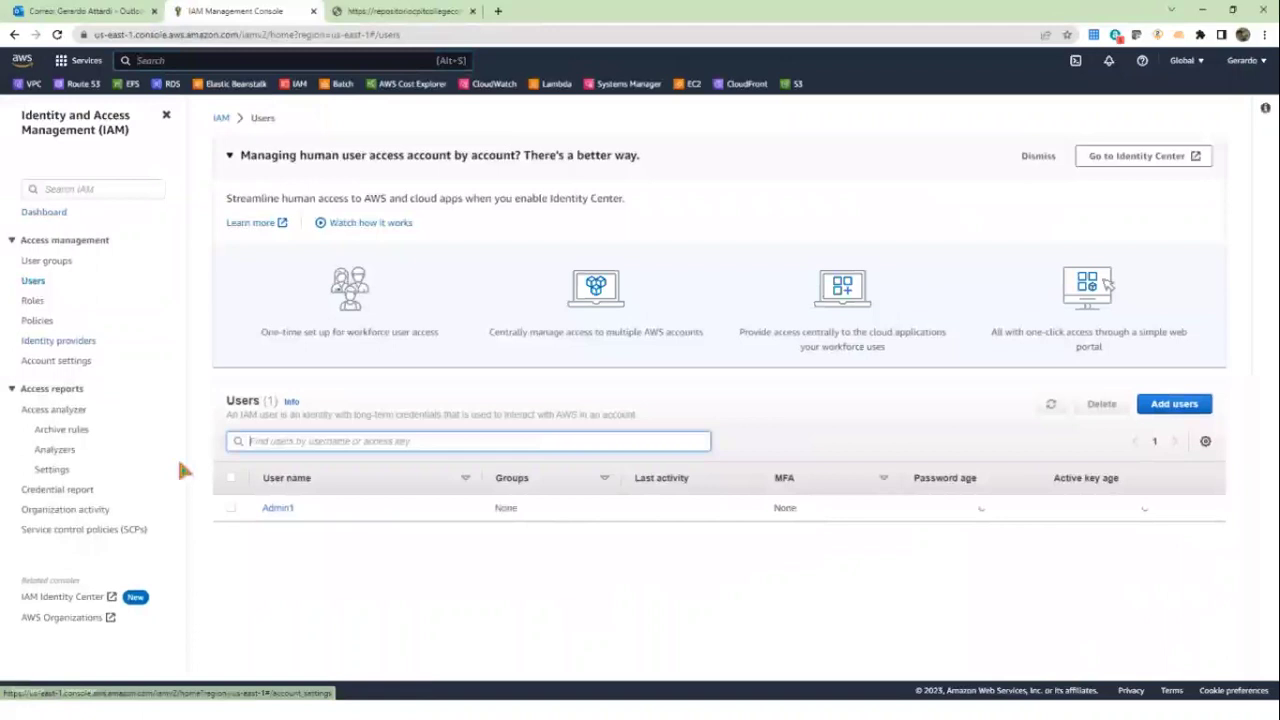
scroll(283, 497, up, 5)
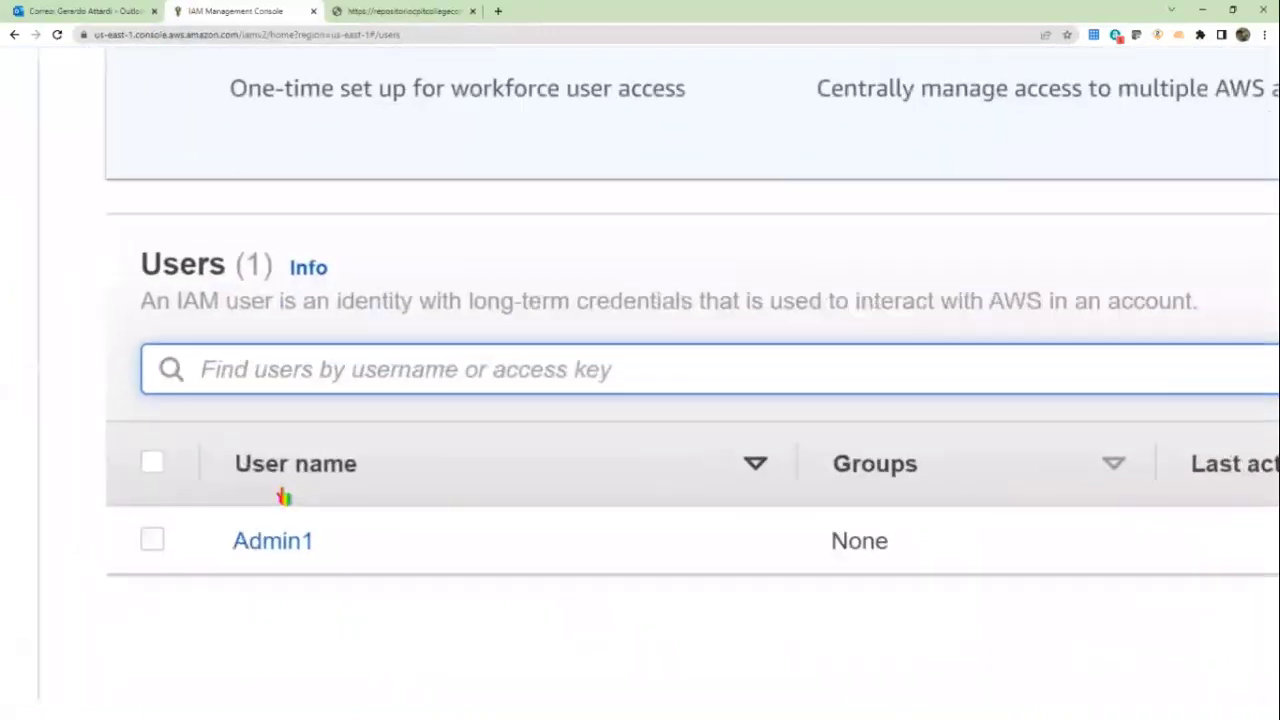
scroll(283, 497, down, 5)
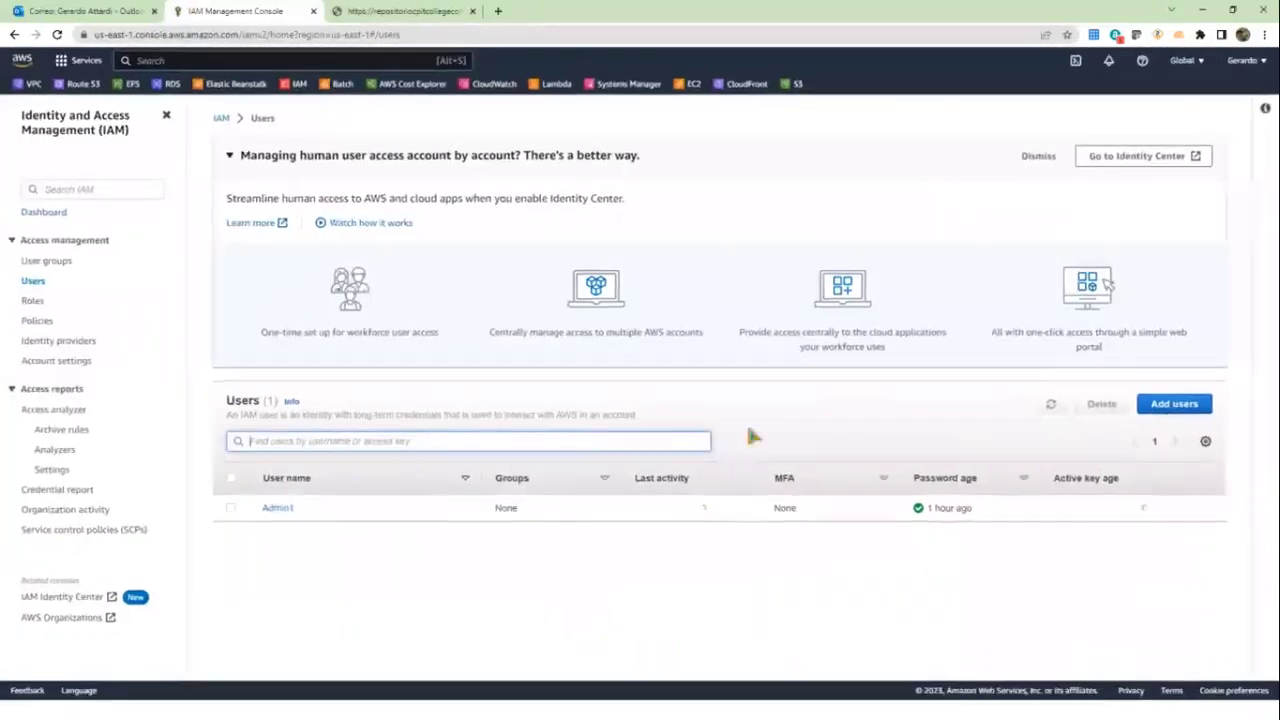
click(1172, 403)
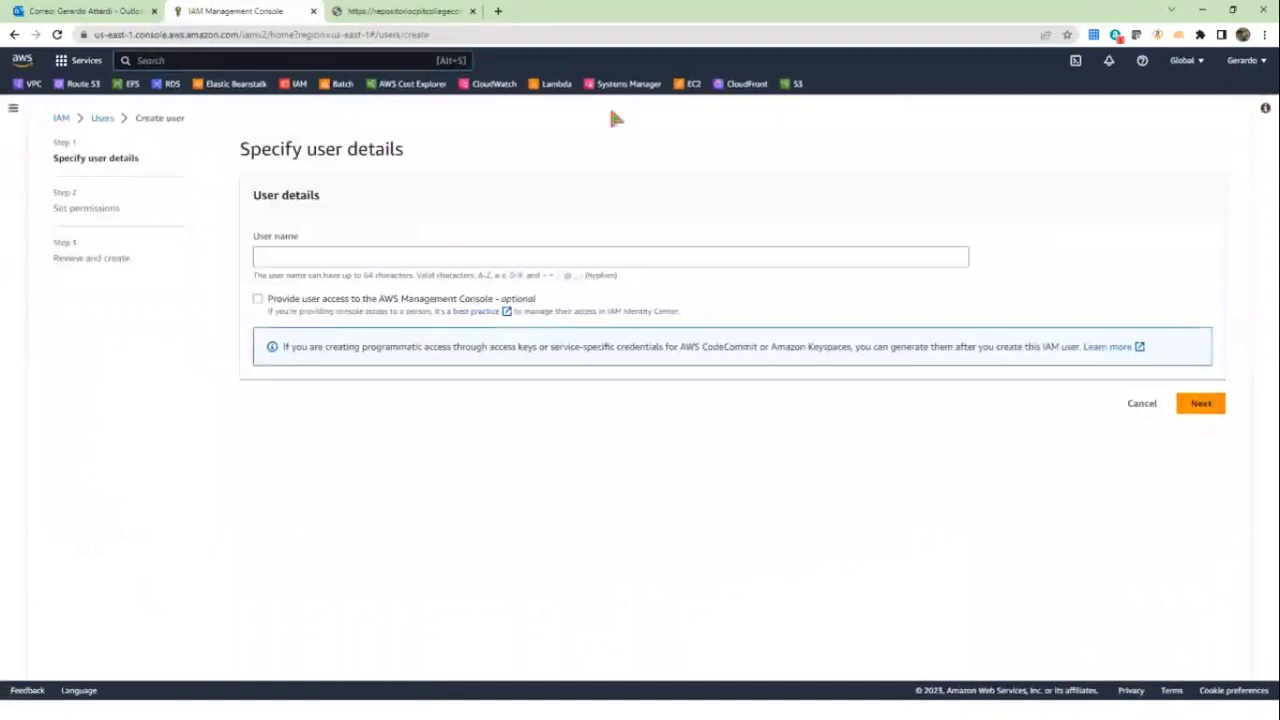
Enter the user name Admin2 and enable AWS Management Console access.
click(585, 258)
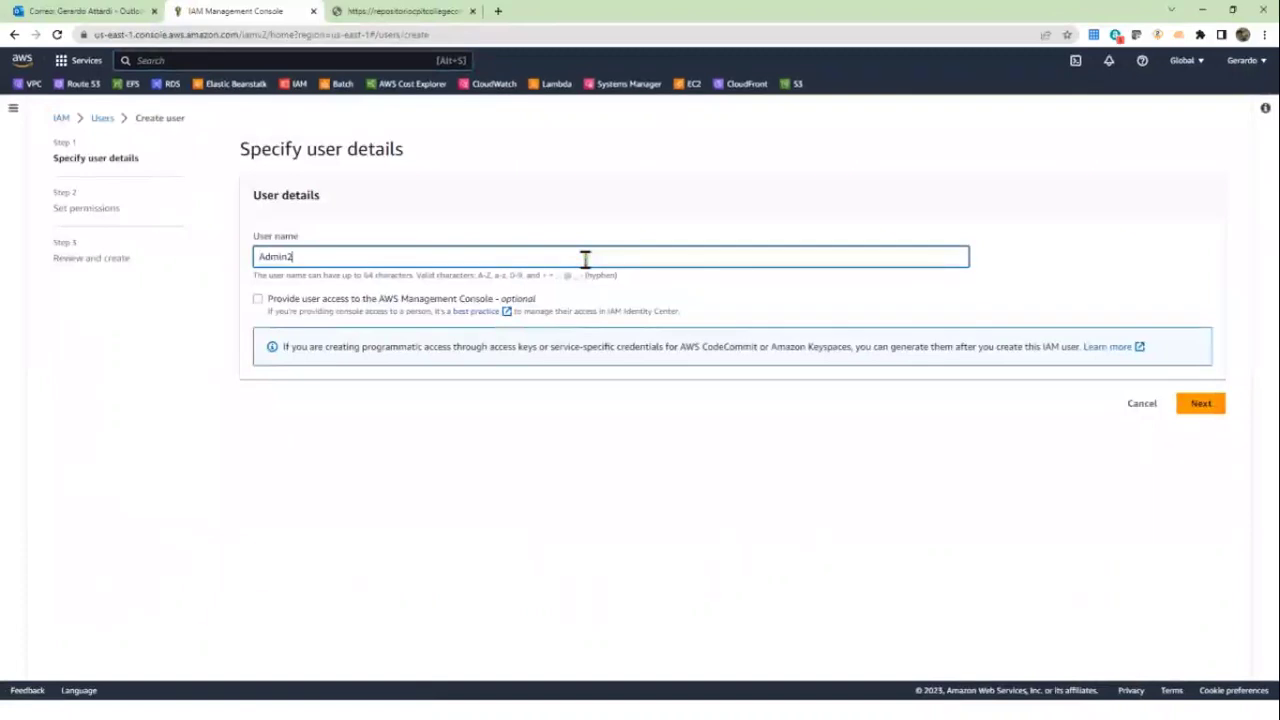
scroll(443, 340, up, 10)
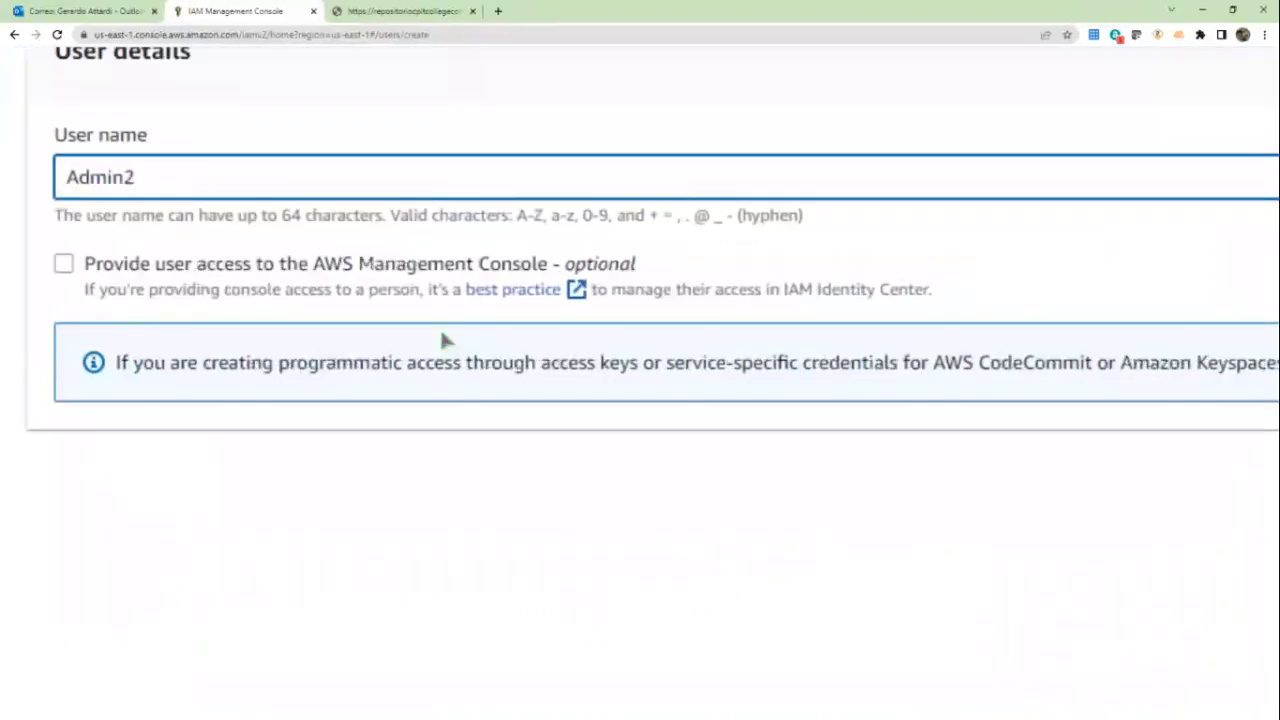
scroll(322, 270, down, 10)
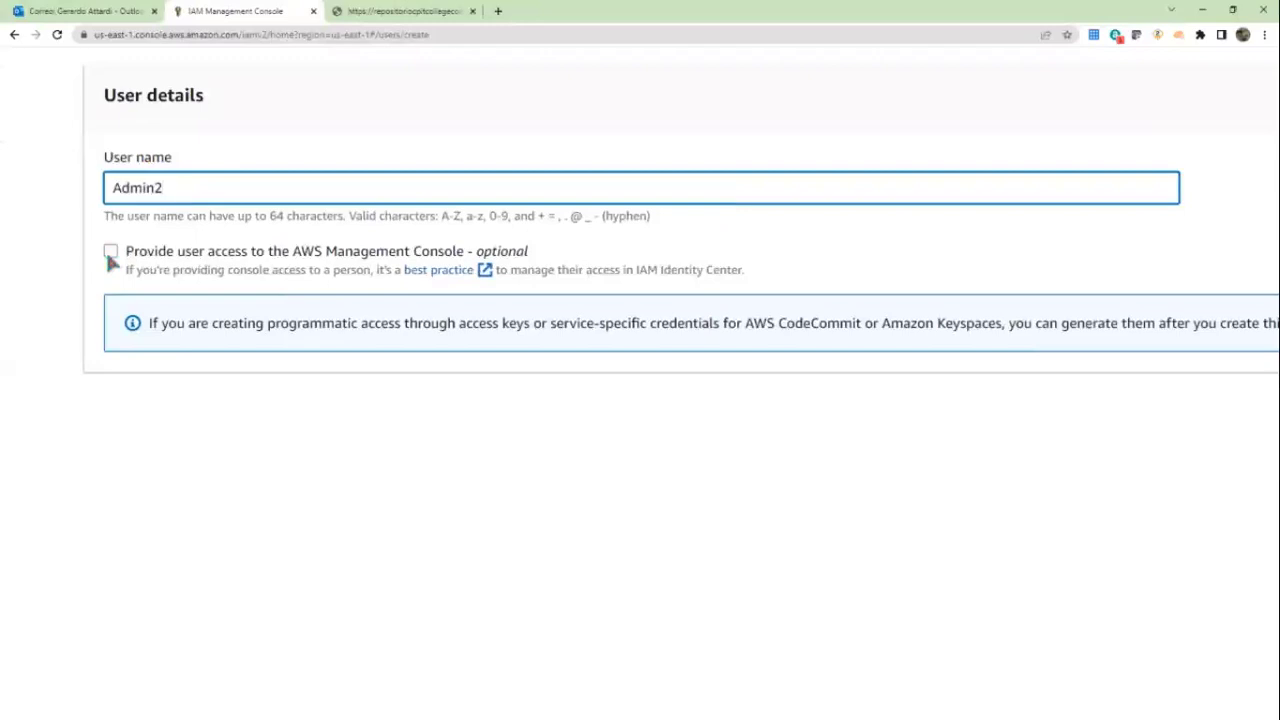
click(110, 254)
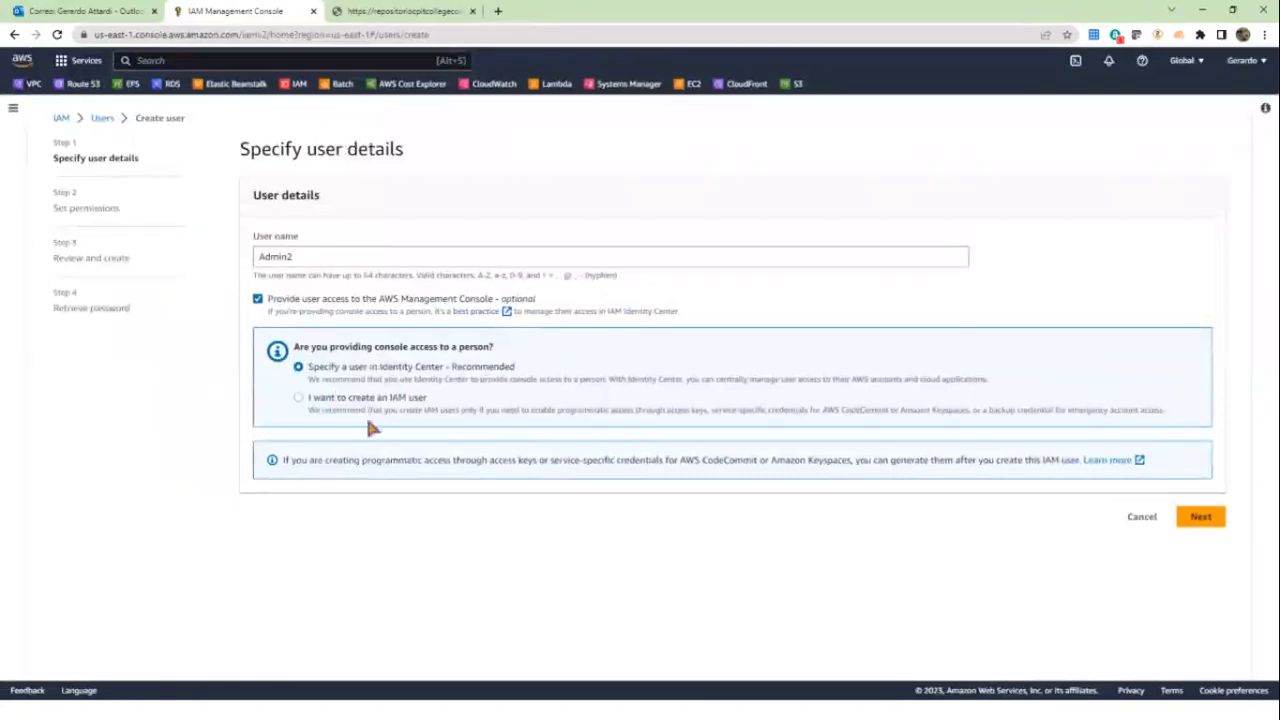
Create it as an IAM user with a custom password, no reset required, and continue.
click(298, 398)
scroll(300, 430, down, 1)
click(258, 447)
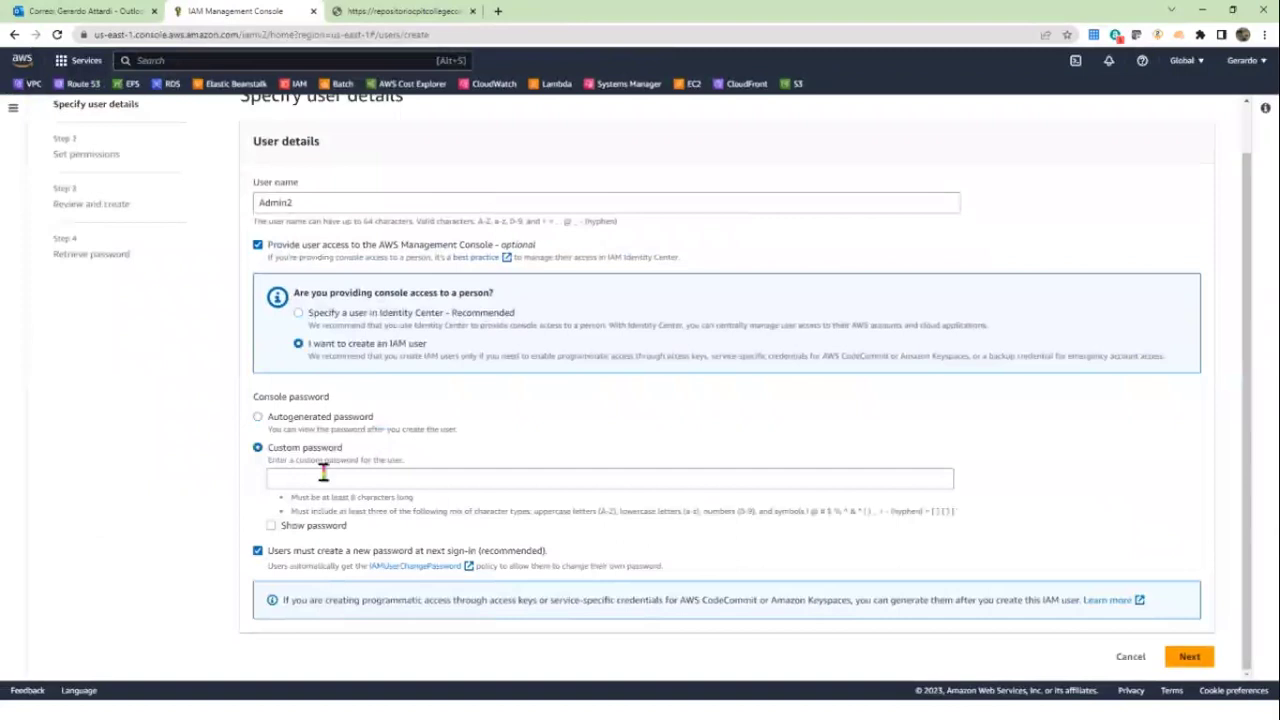
click(325, 478)
text(•••••••)
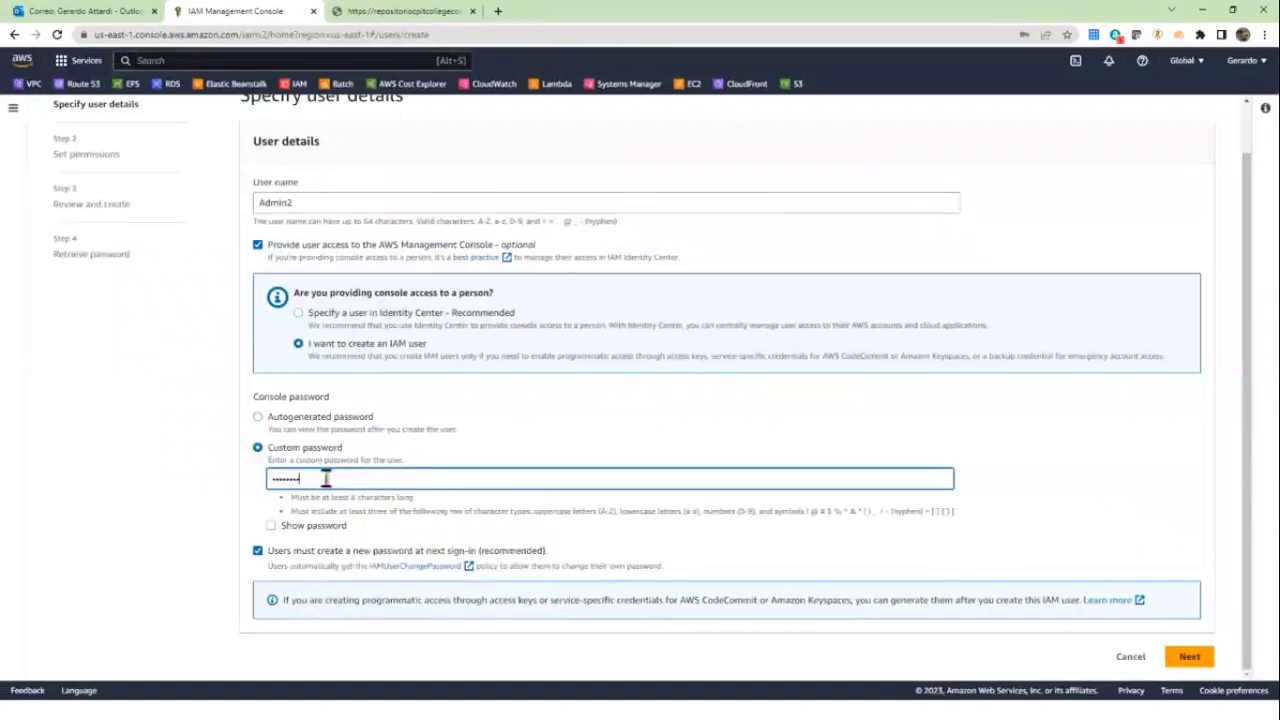
click(257, 556)
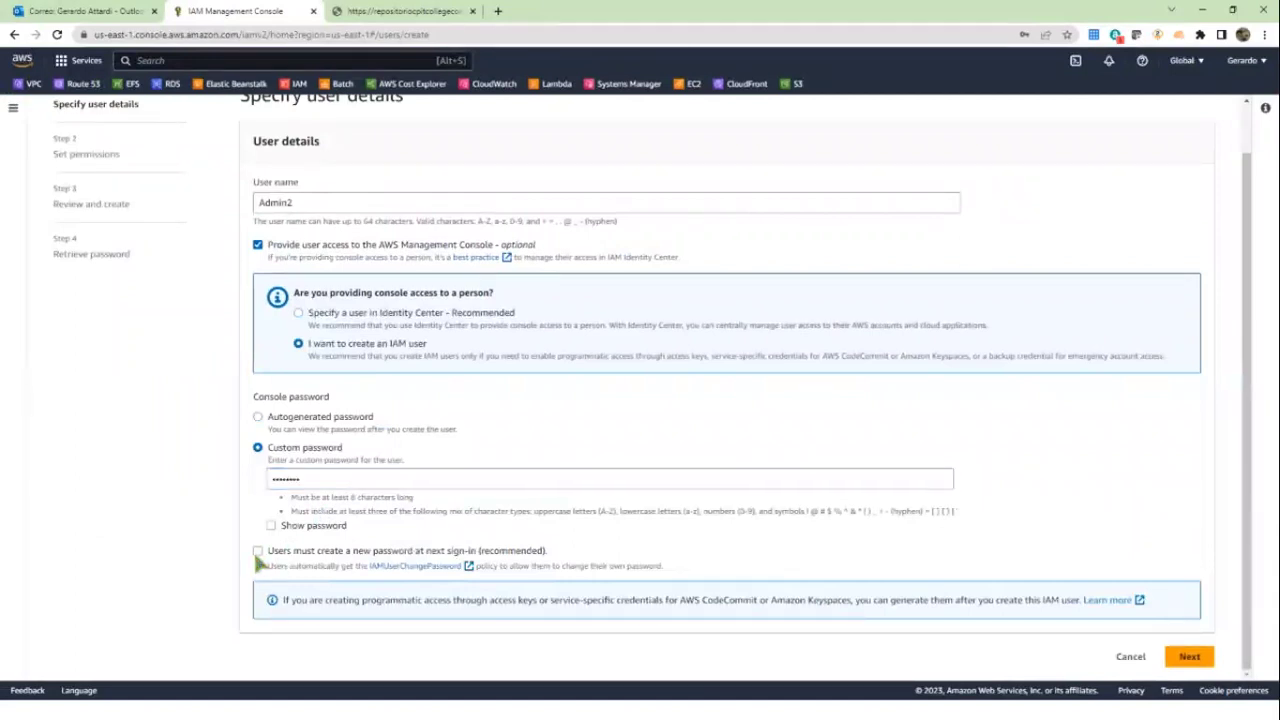
click(1192, 658)
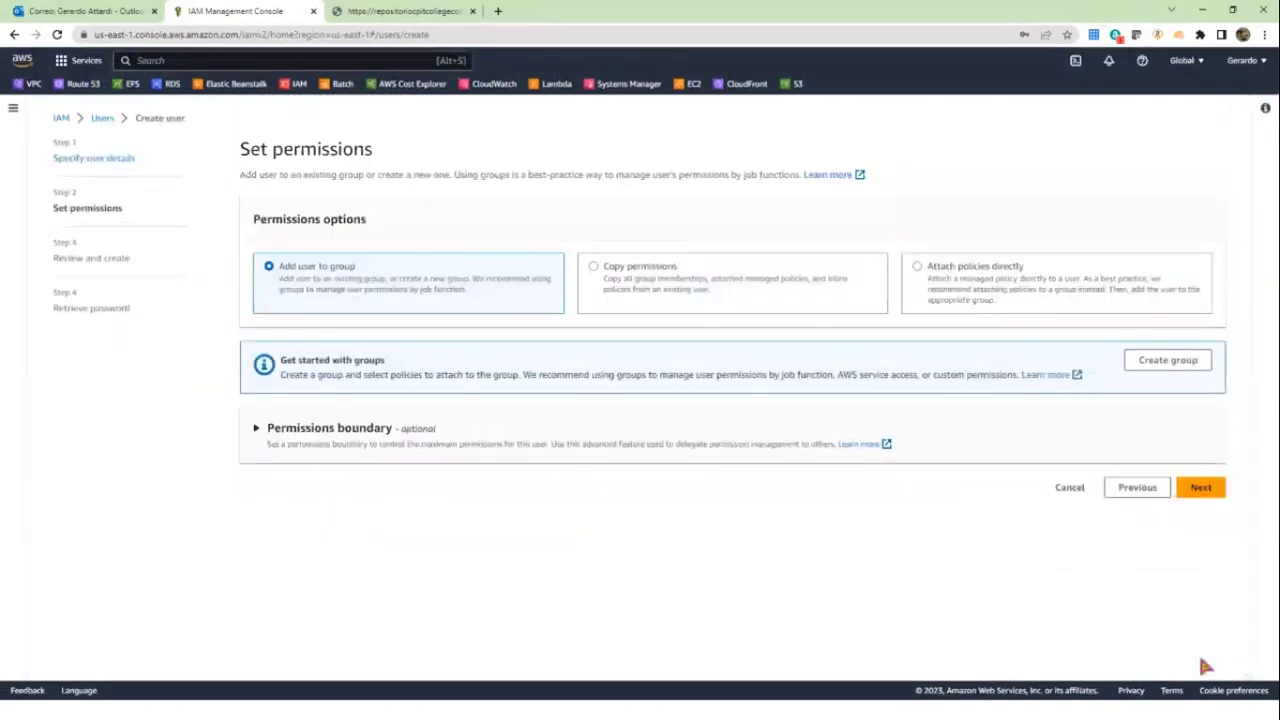
Create Admin2 with no permissions and return to the users list showing Admin1 and Admin2.
click(1205, 490)
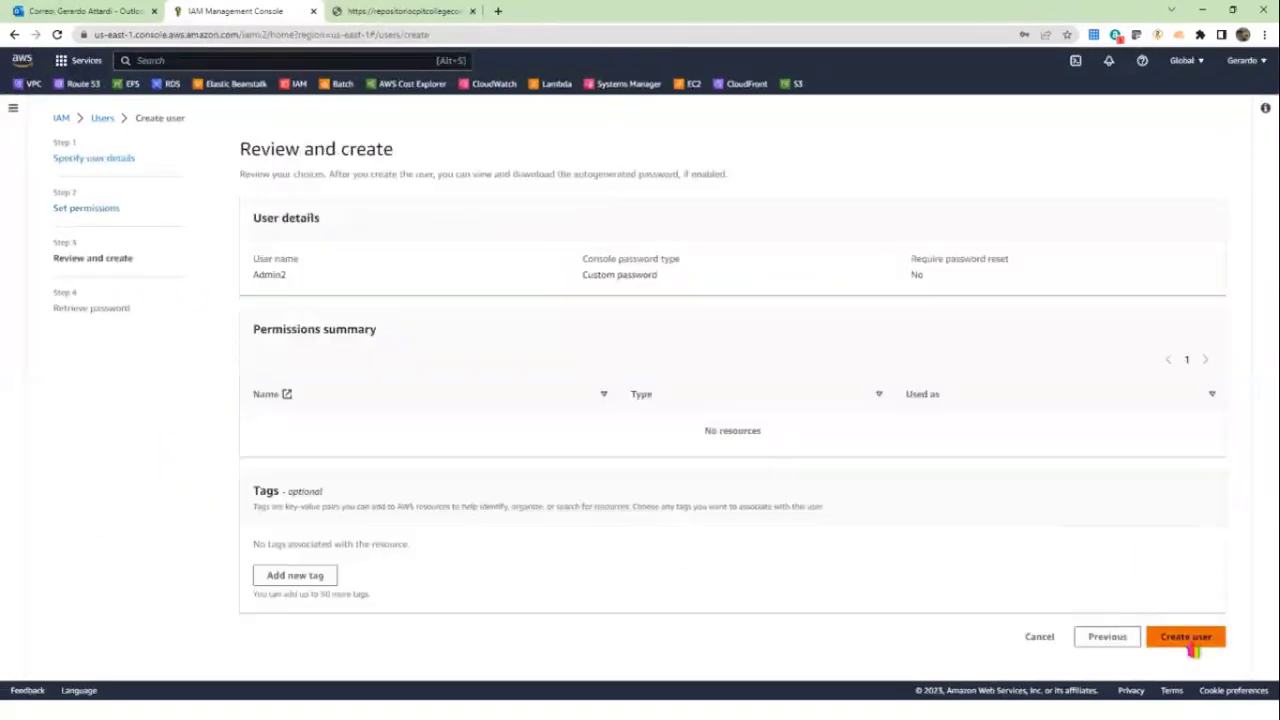
click(1190, 642)
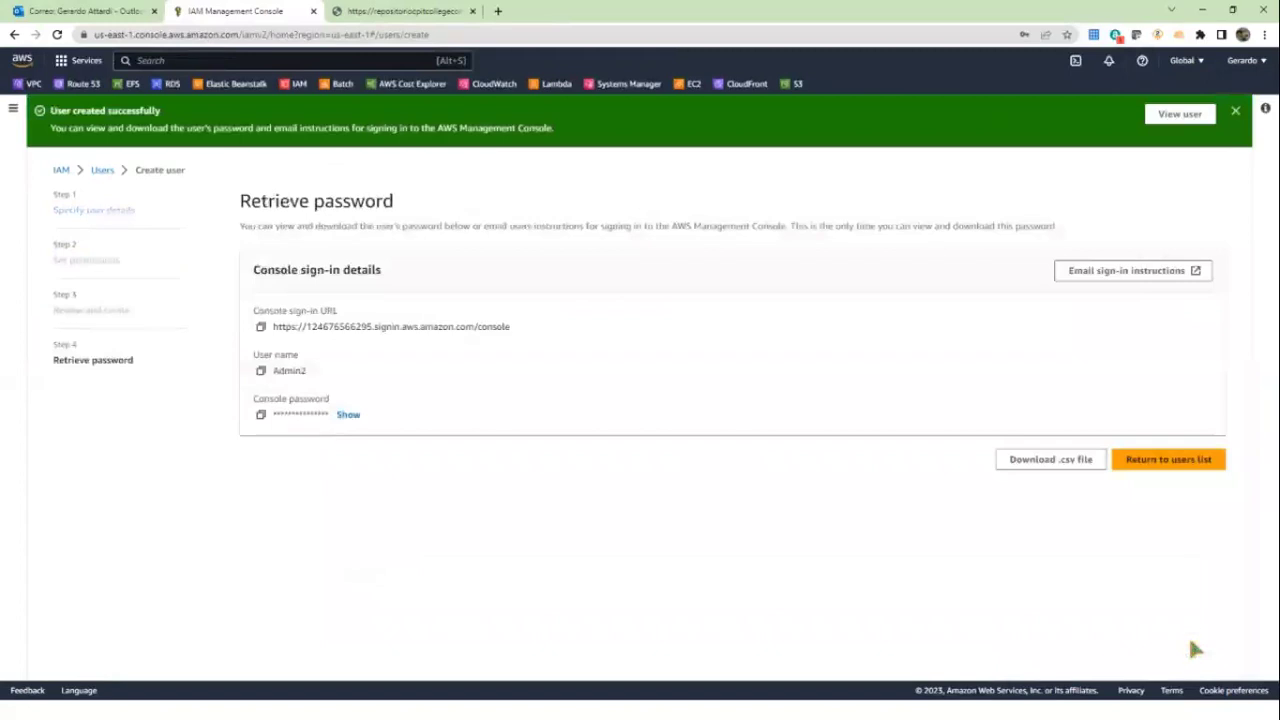
click(1235, 111)
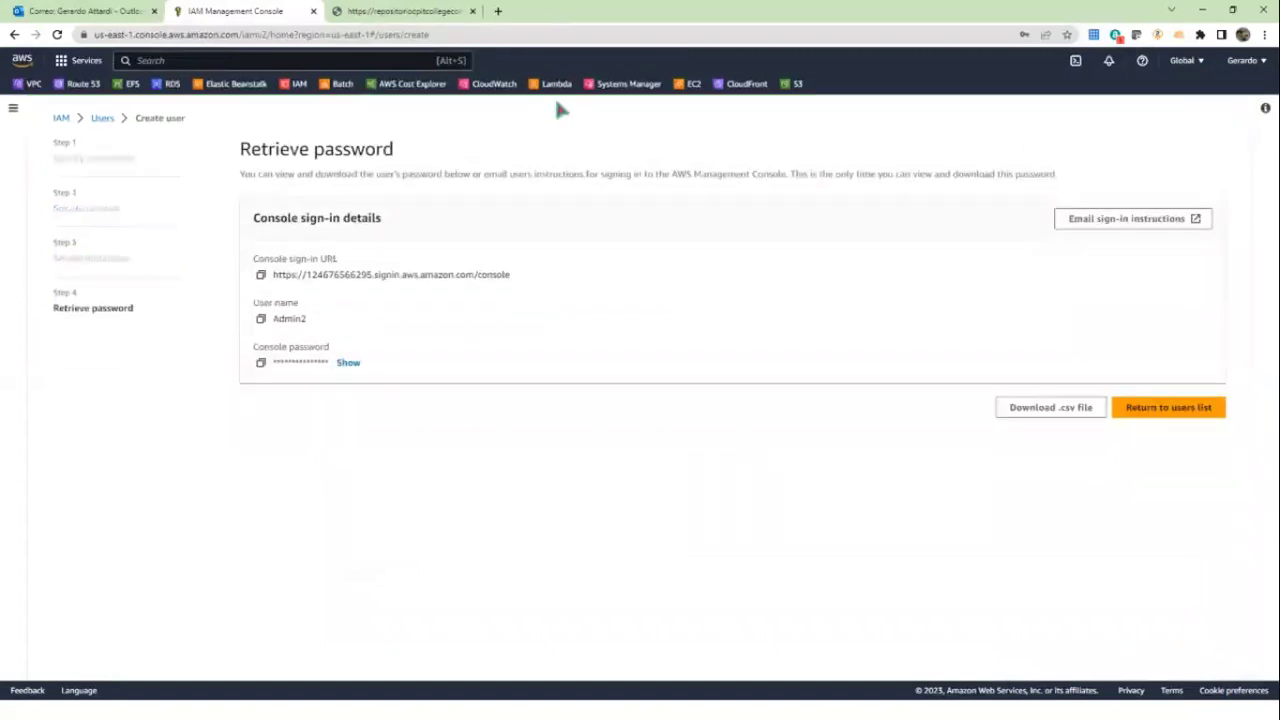
click(1166, 410)
click(790, 442)
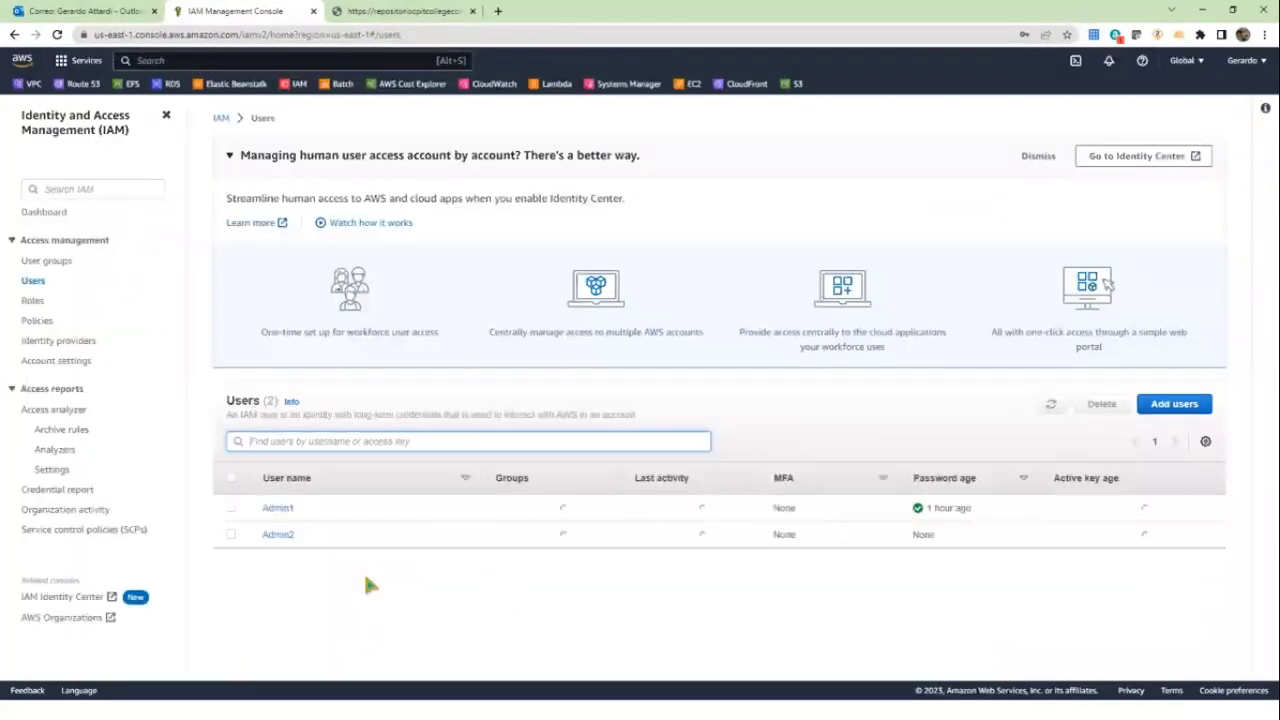
Open the Windows Start menu from the IAM users page.
scroll(350, 585, up, 5)
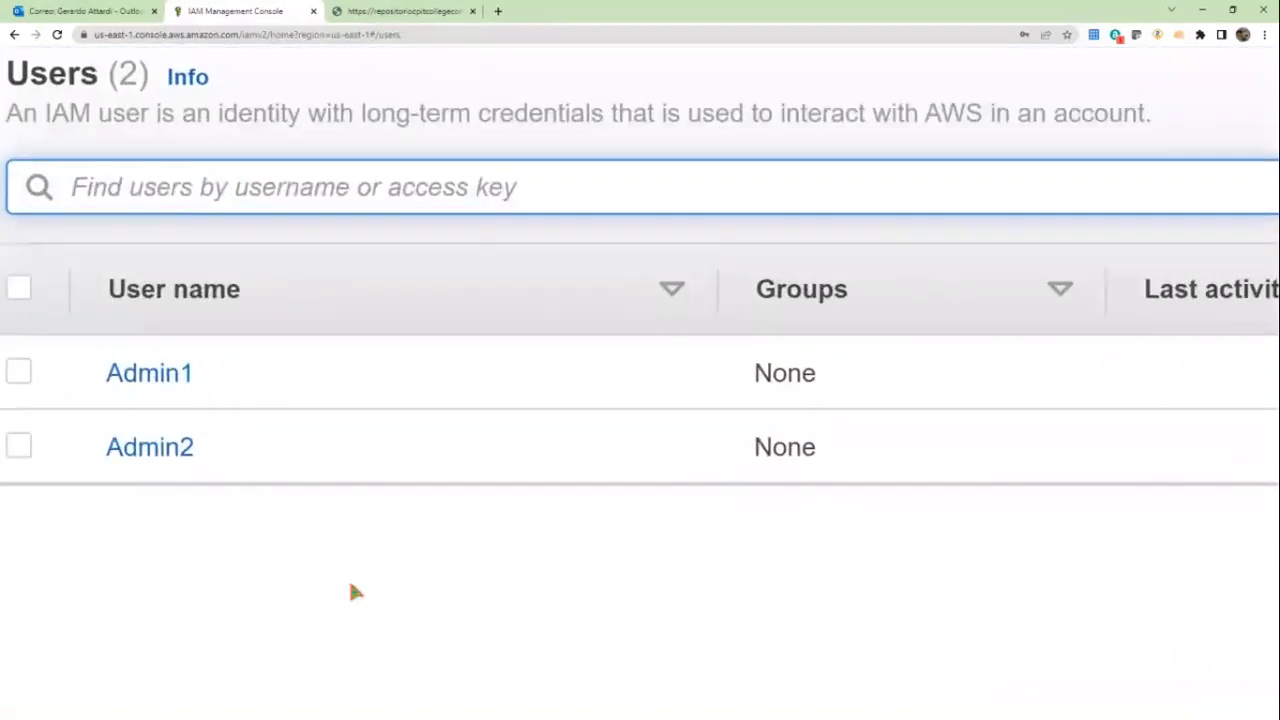
scroll(350, 586, down, 5)
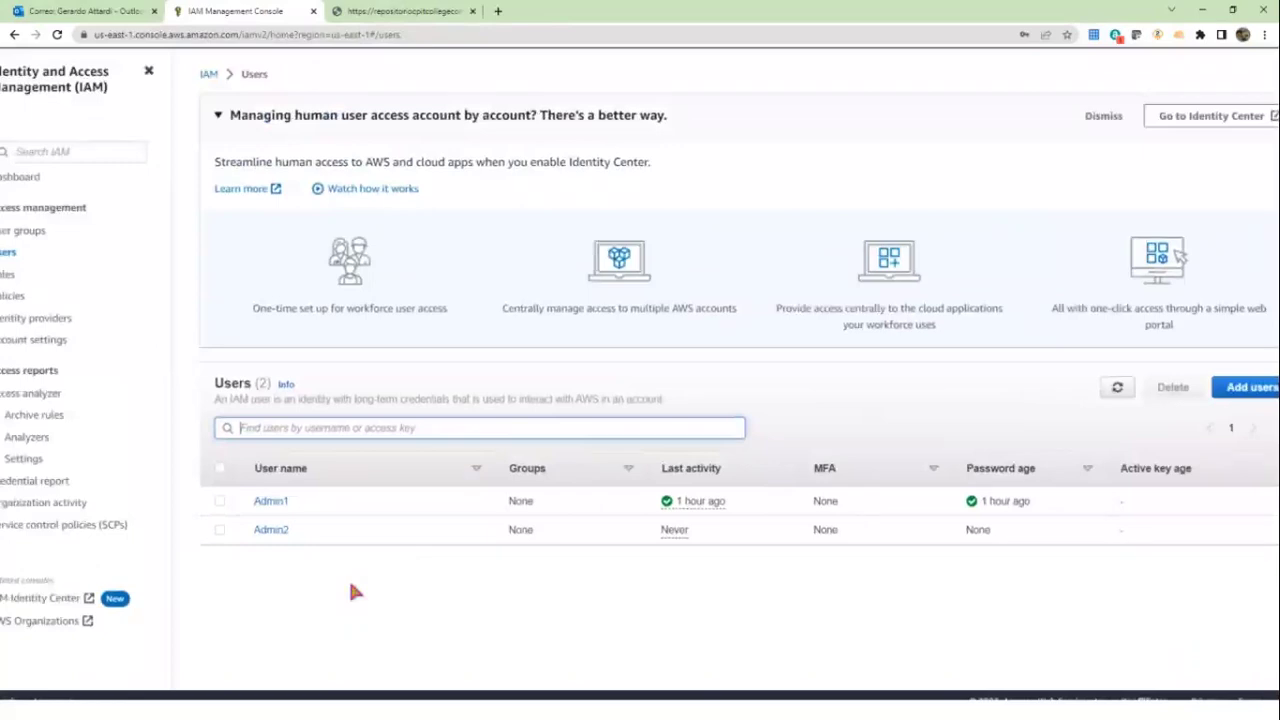
key(super)
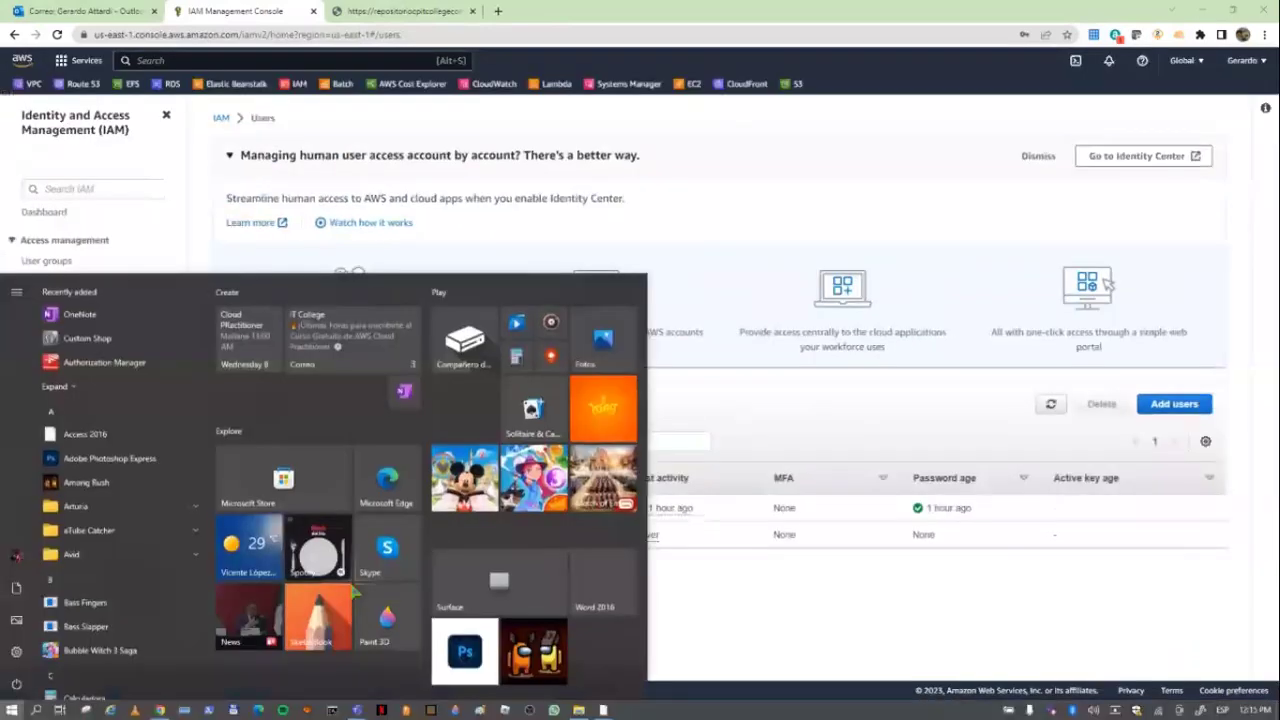
Launch Microsoft Edge separately and open the AWS IAM-user sign-in page.
mouse_move(160, 710)
click(257, 710)
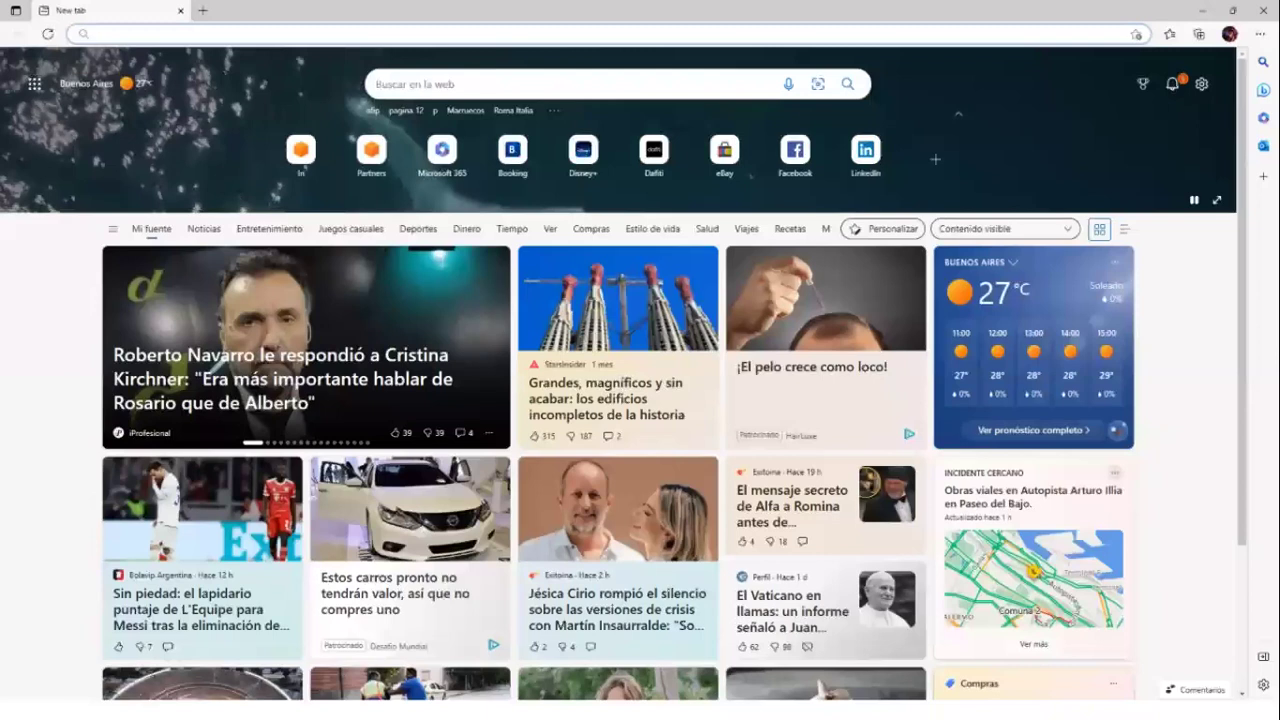
text(aws.amazon.com)
key(Return)
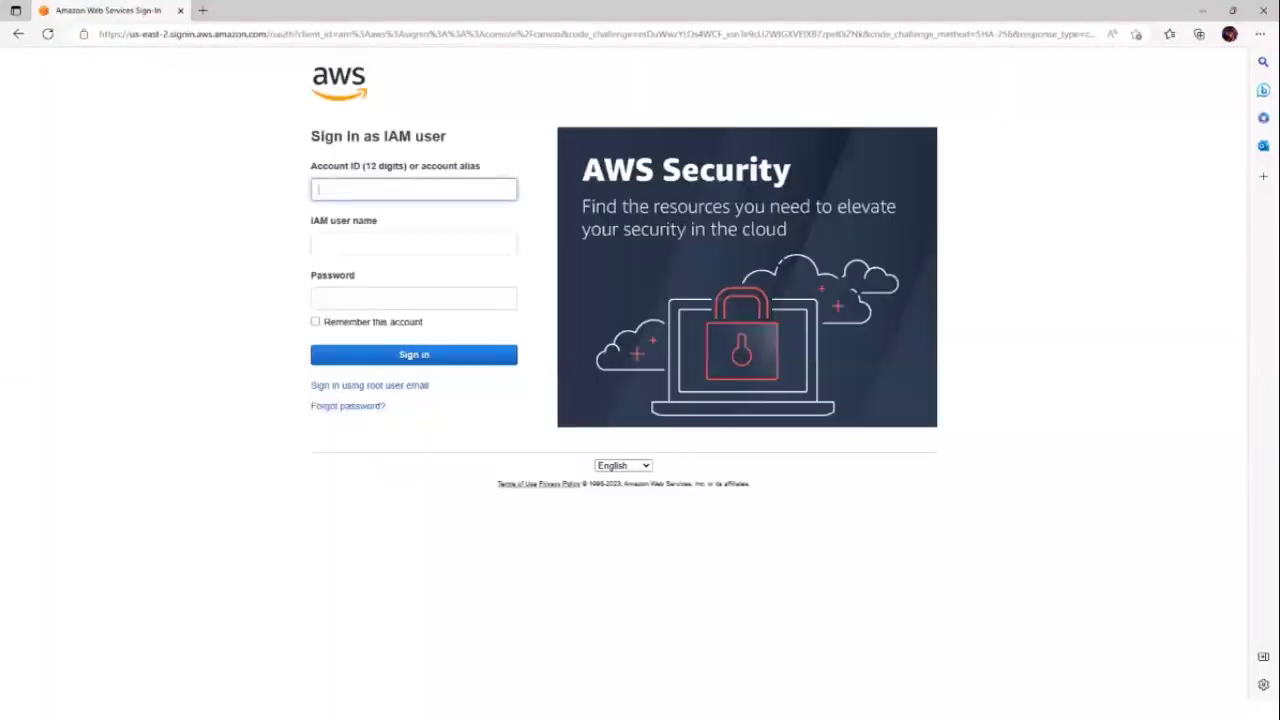
key(ctrl+plus)
key(ctrl+plus)
key(ctrl+plus)
key(ctrl+plus)
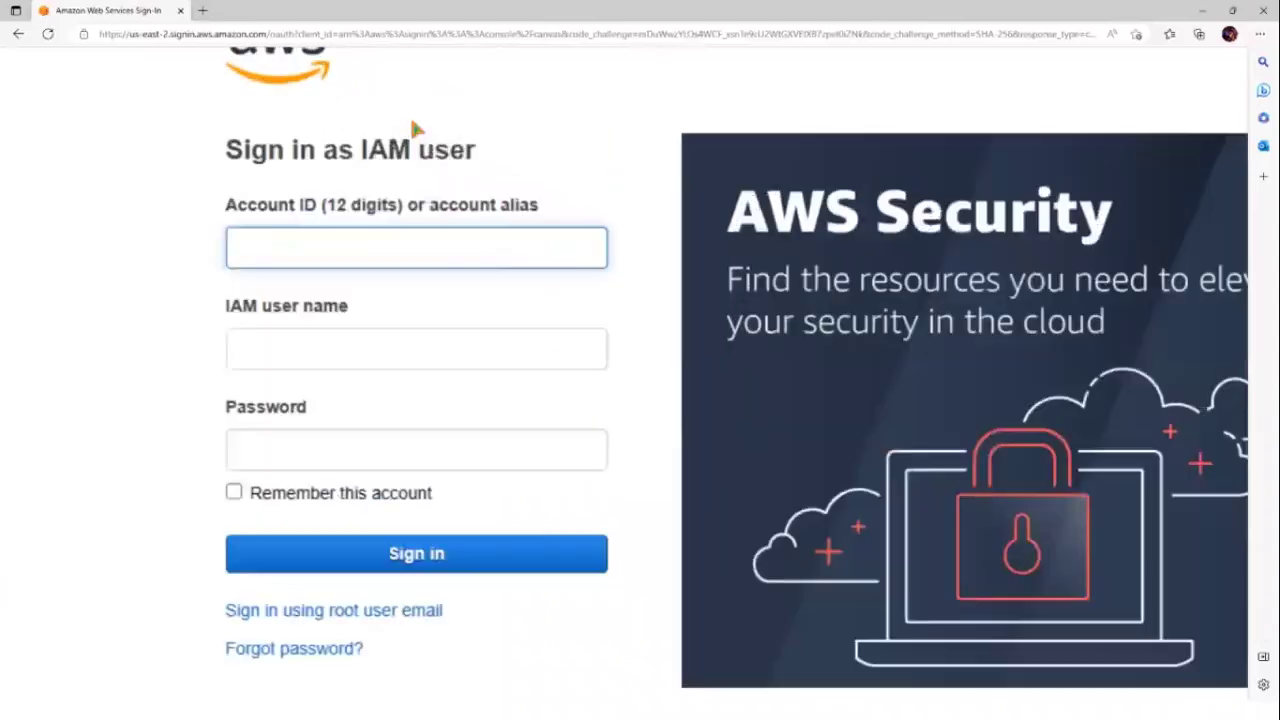
key(ctrl+plus)
drag(343, 157, 508, 170)
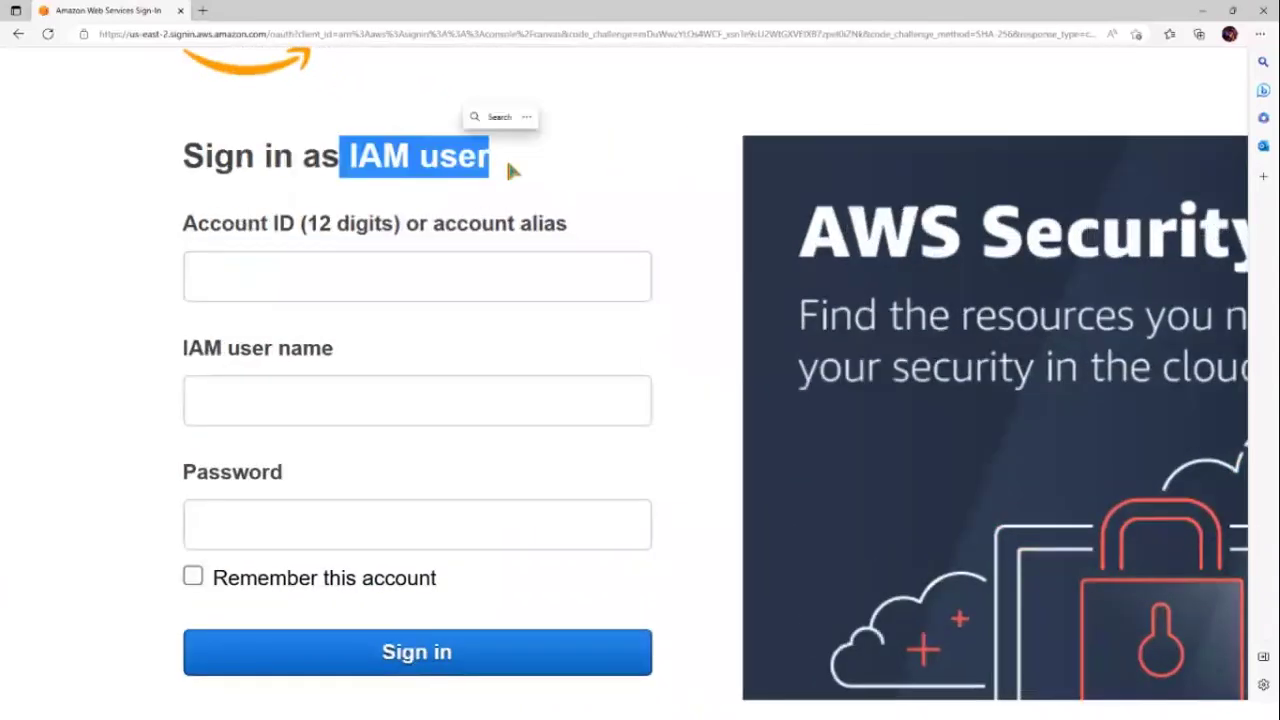
key(ctrl+minus)
key(ctrl+minus)
Enter Admin2 as the IAM user name.
click(426, 247)
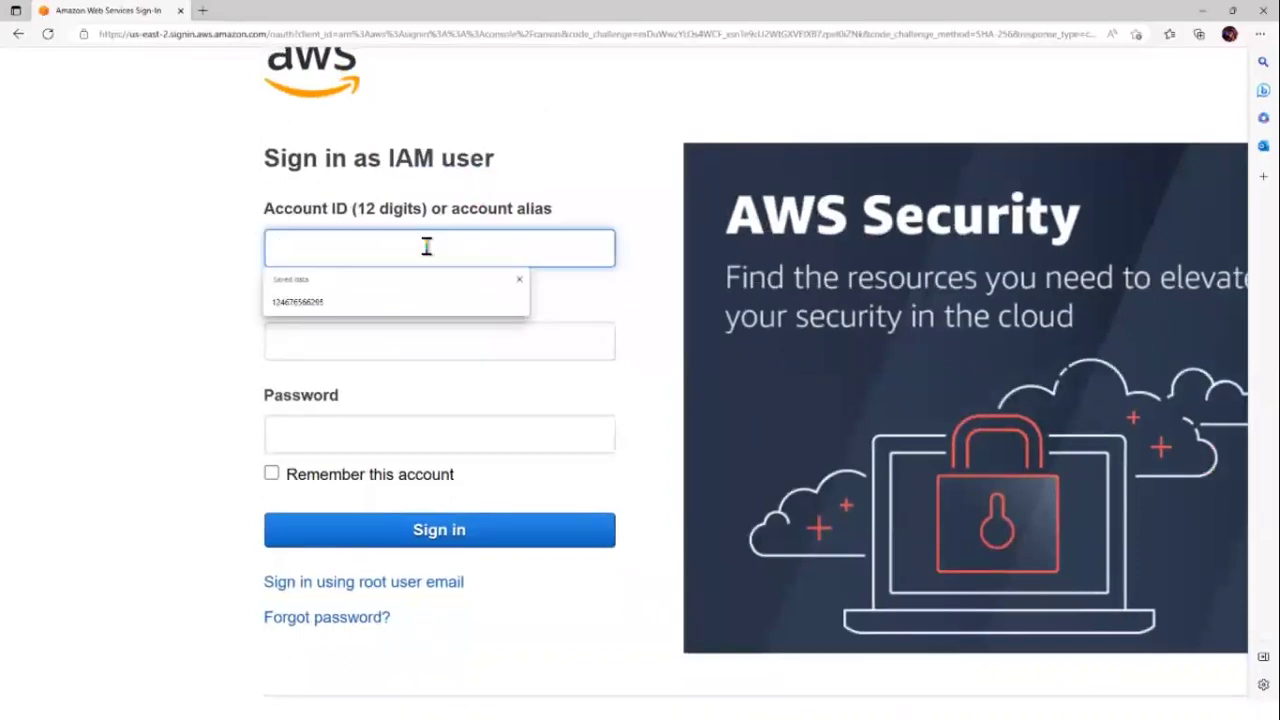
click(355, 346)
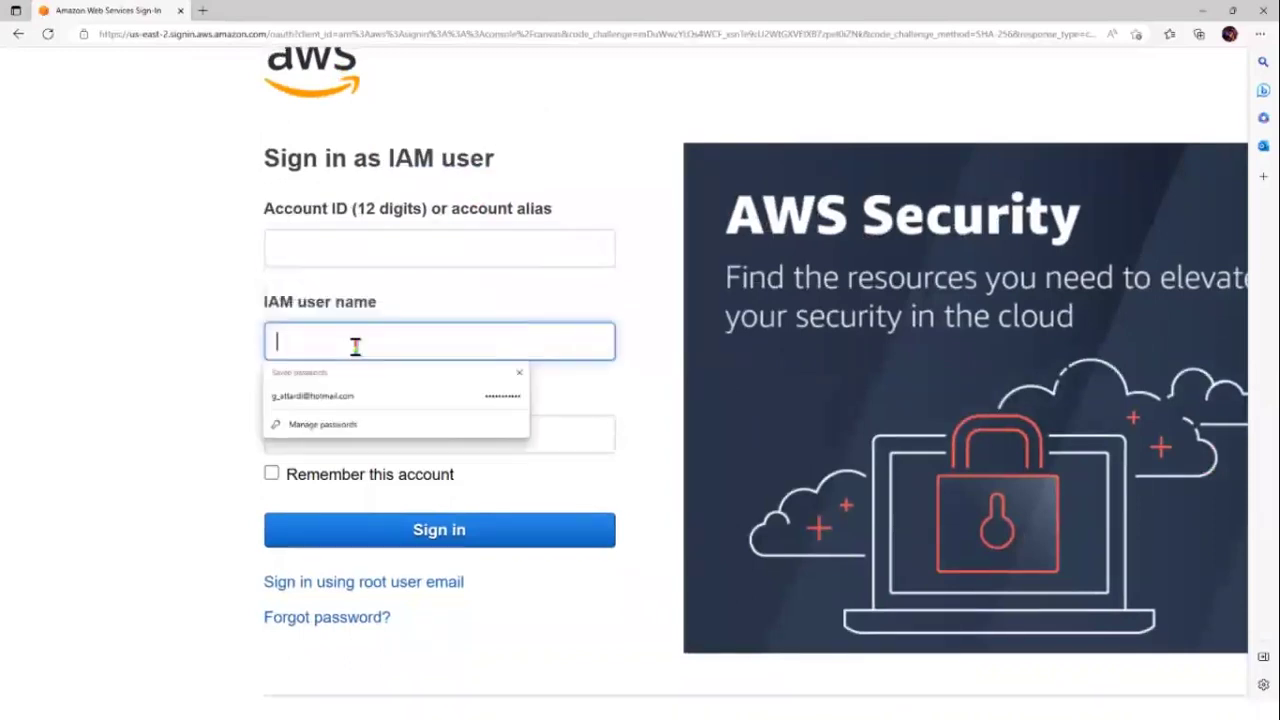
click(174, 396)
click(313, 346)
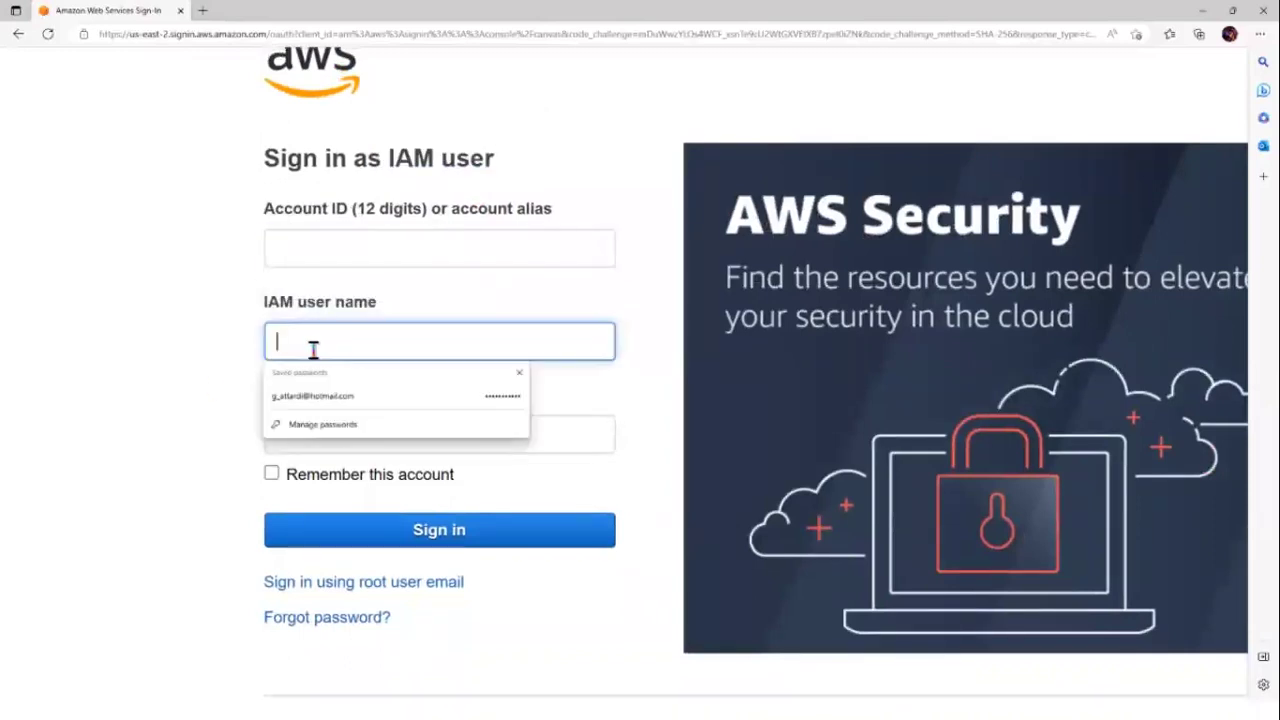
text(Admin2)
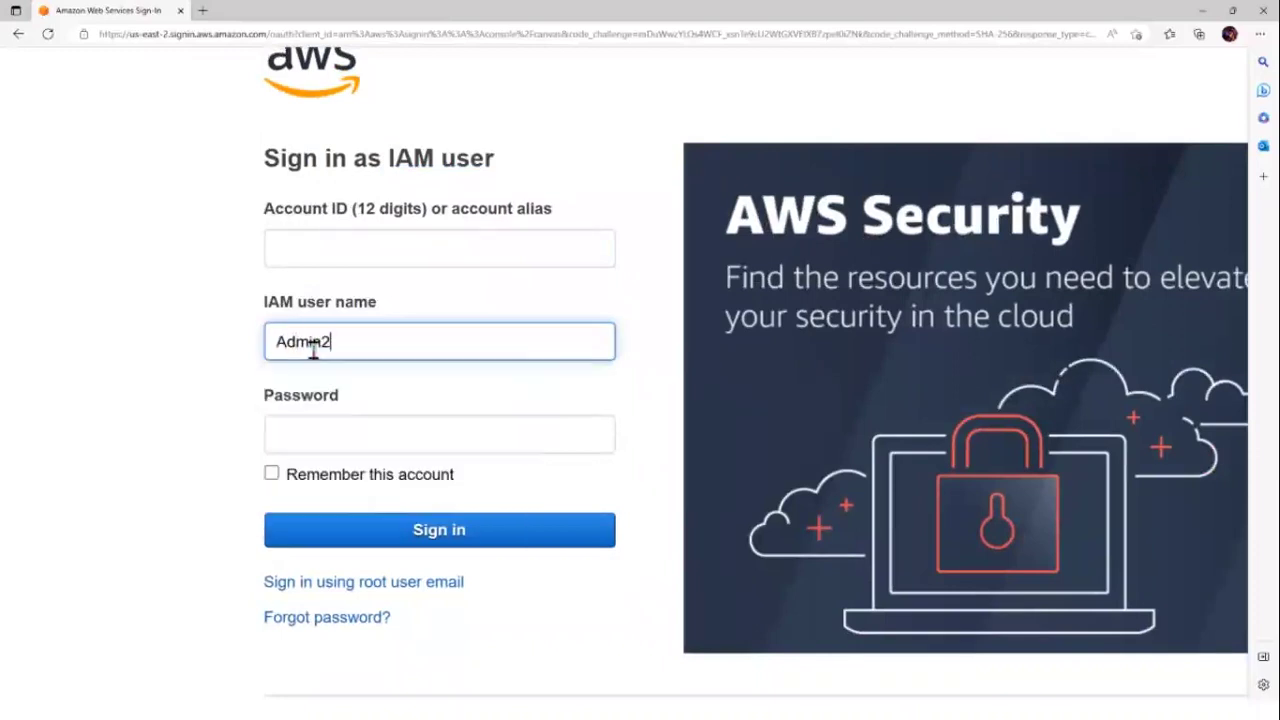
click(180, 400)
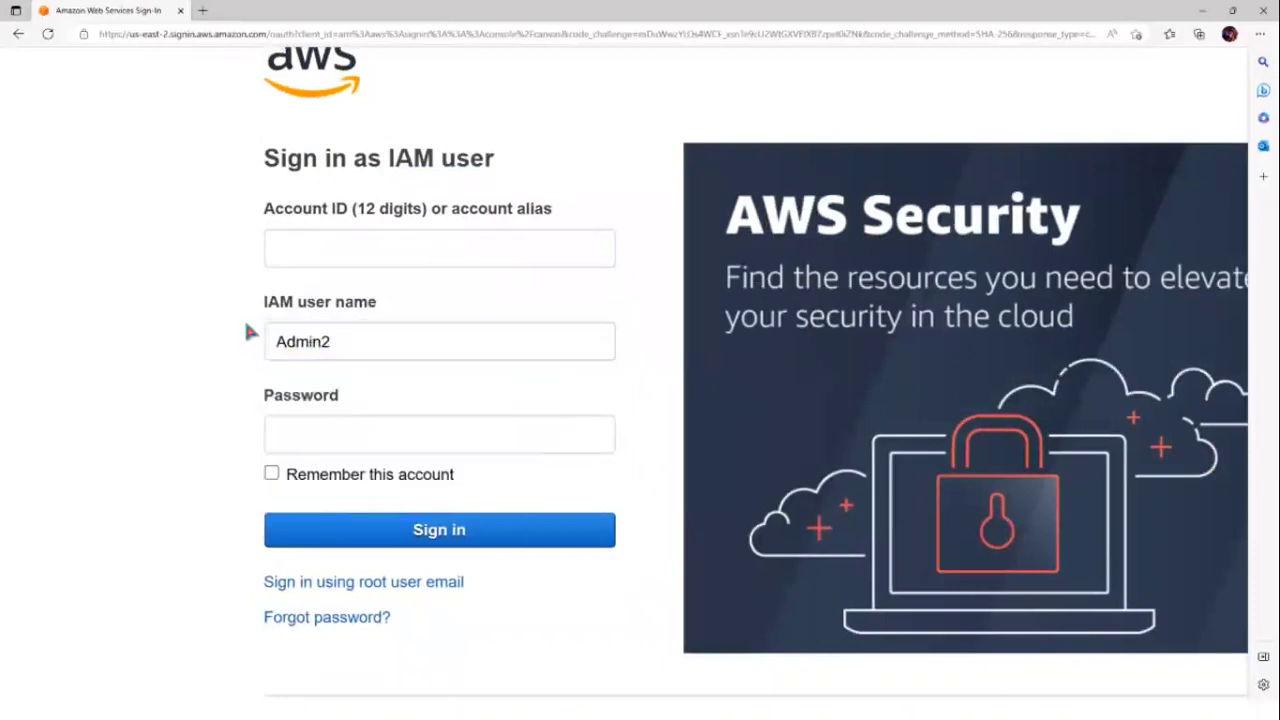
Copy the account ID from the admin console's account menu.
click(316, 257)
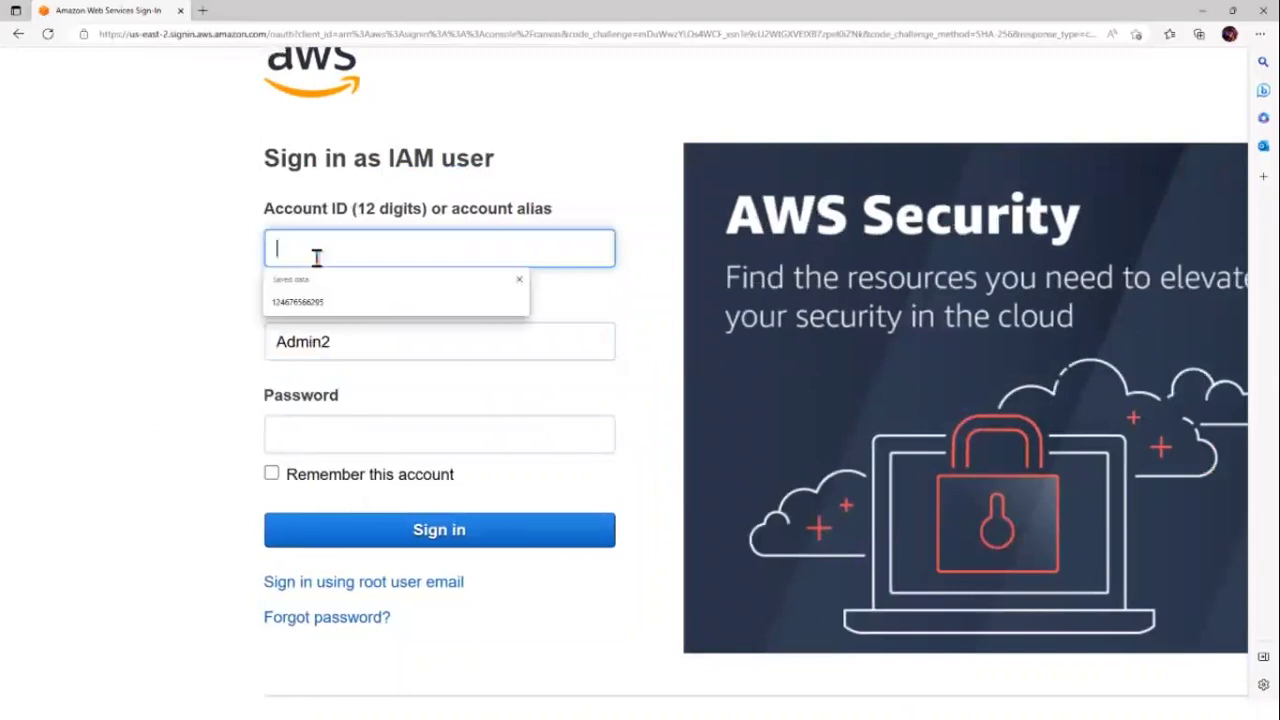
key(alt+Tab)
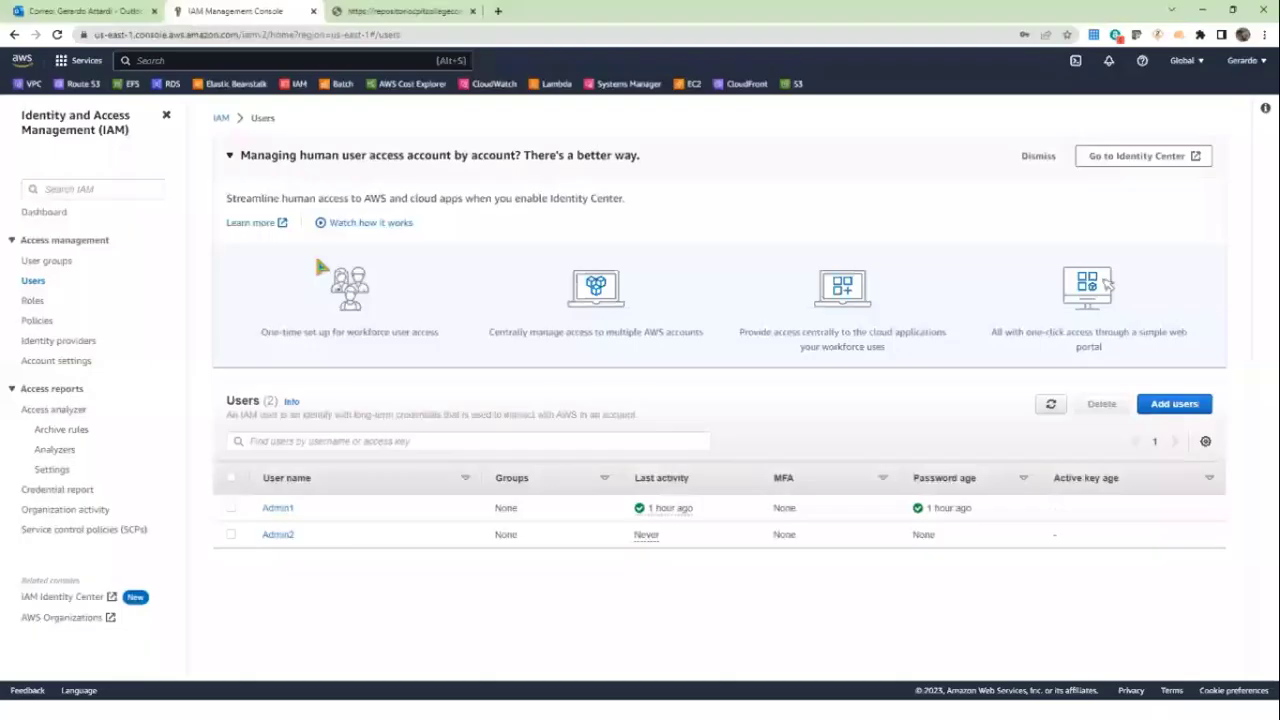
click(1243, 61)
drag(1134, 94, 1197, 95)
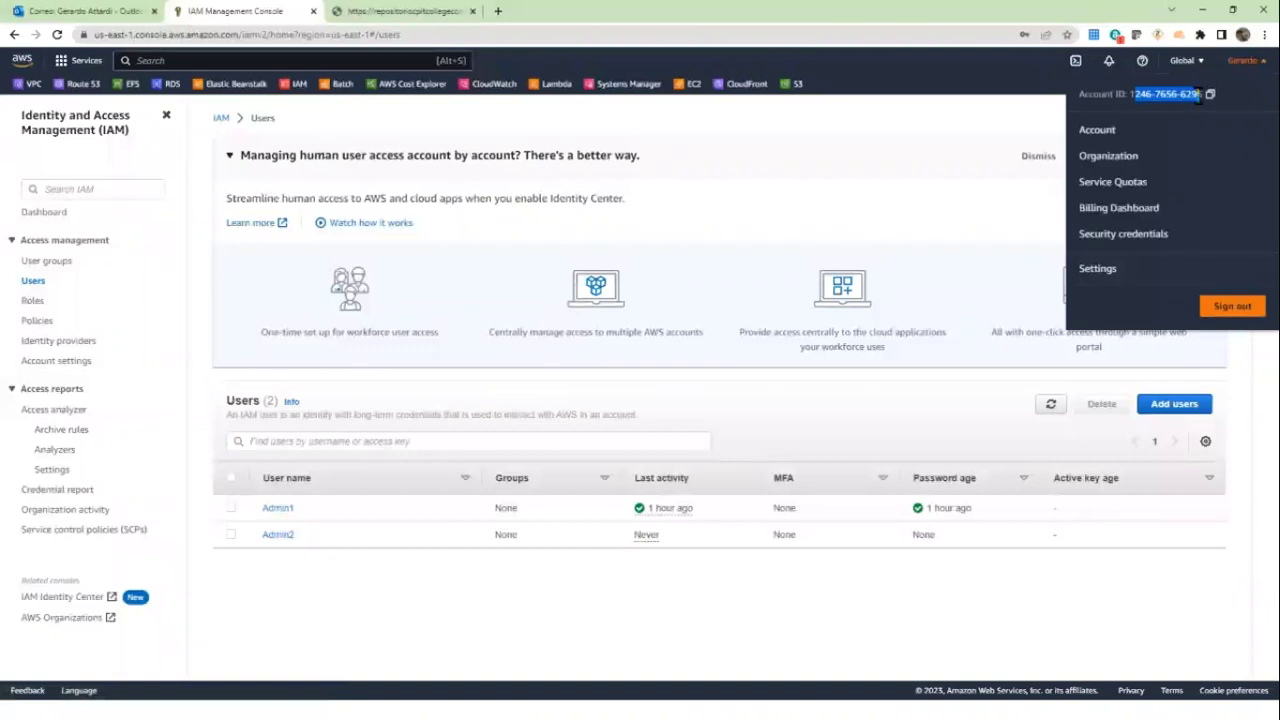
key(alt+Tab)
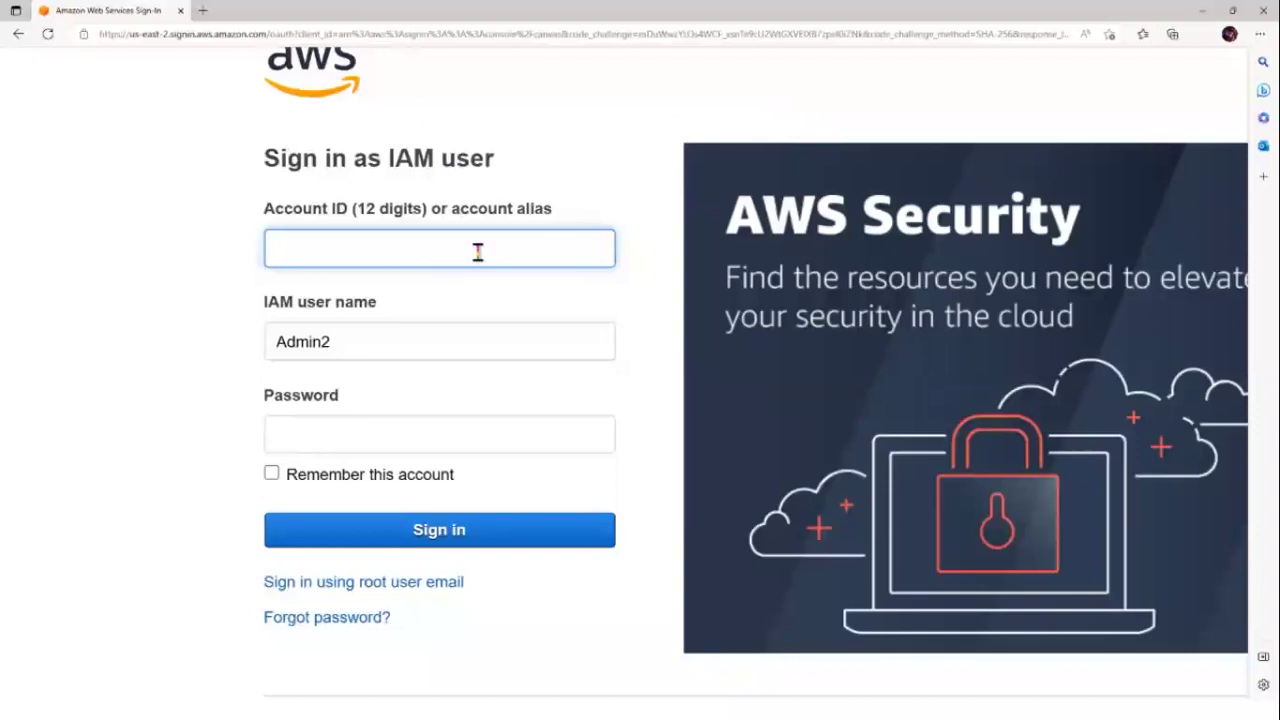
Fill in the account ID and Admin2's password, then sign in.
click(477, 251)
click(458, 305)
click(423, 340)
click(380, 432)
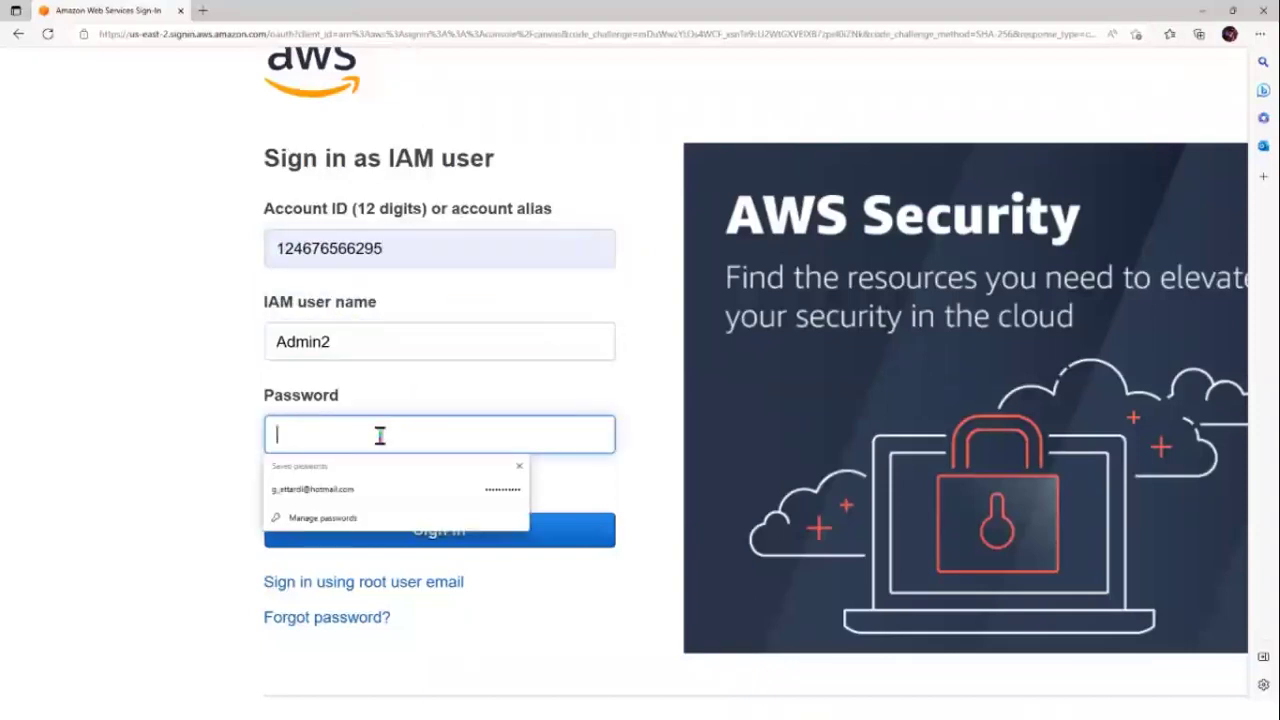
text(•••••••)
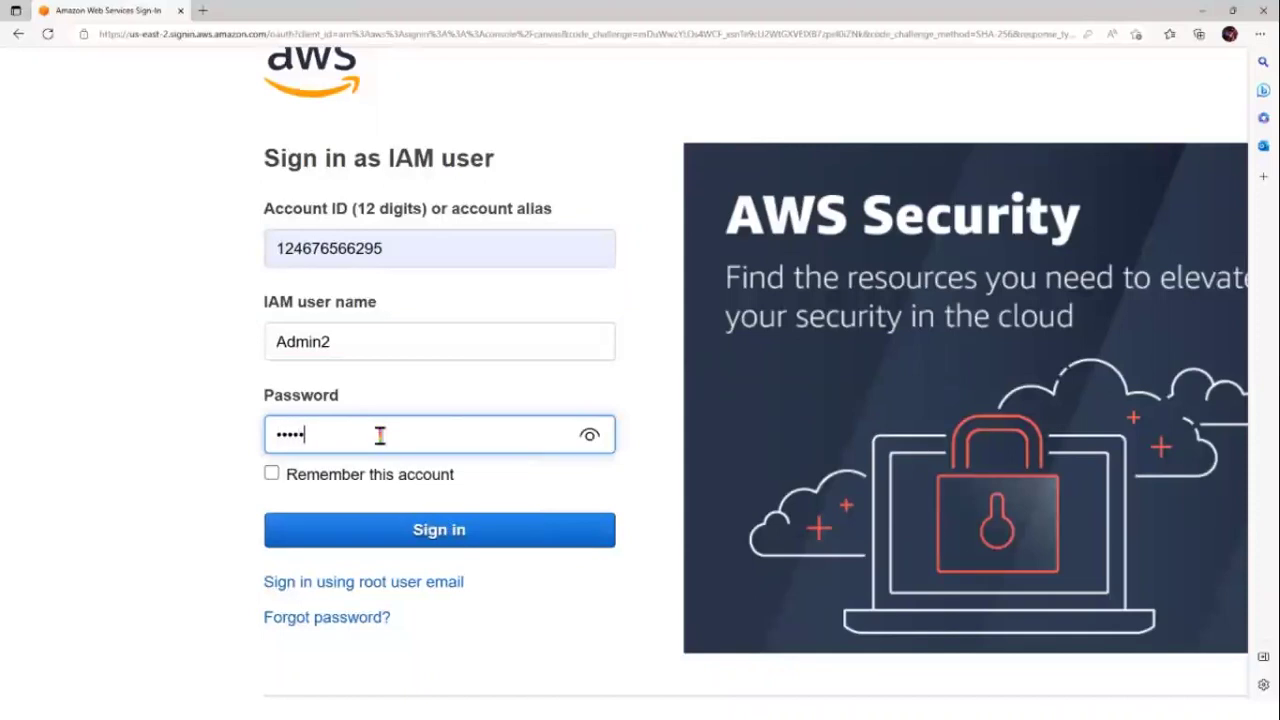
click(420, 529)
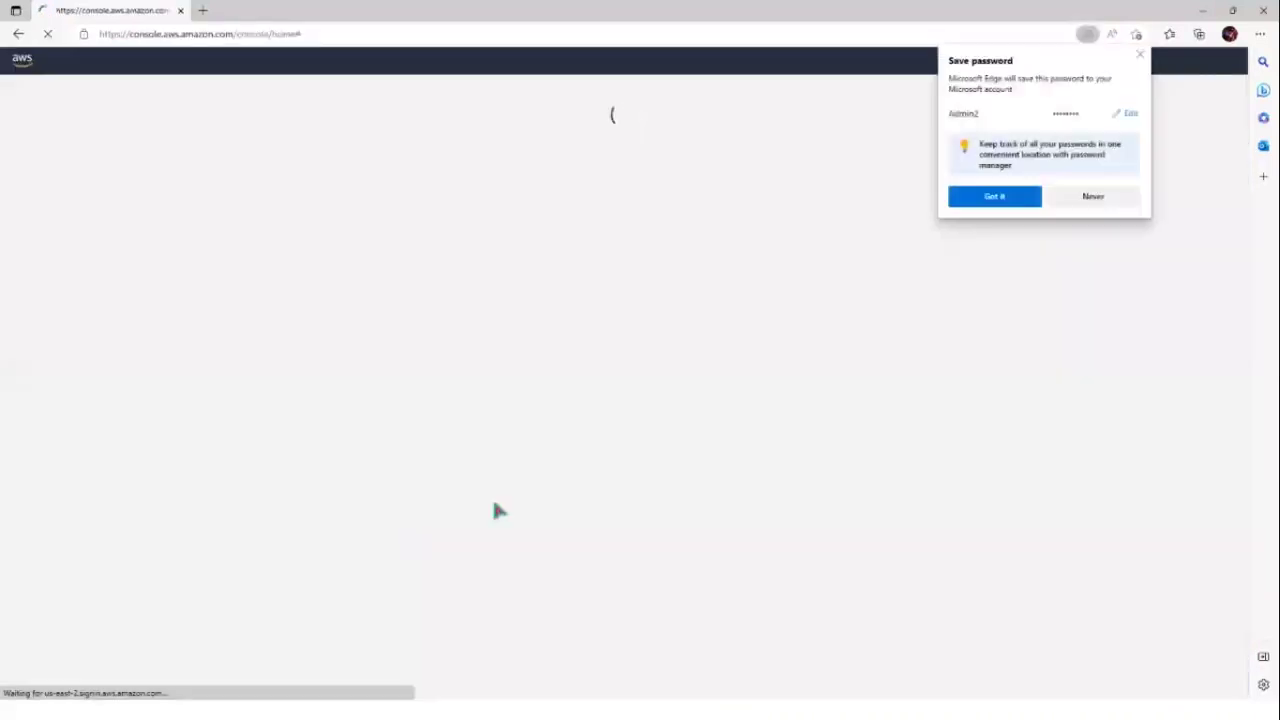
As Admin2, open EC2 Instances and observe the authorization errors.
click(1141, 55)
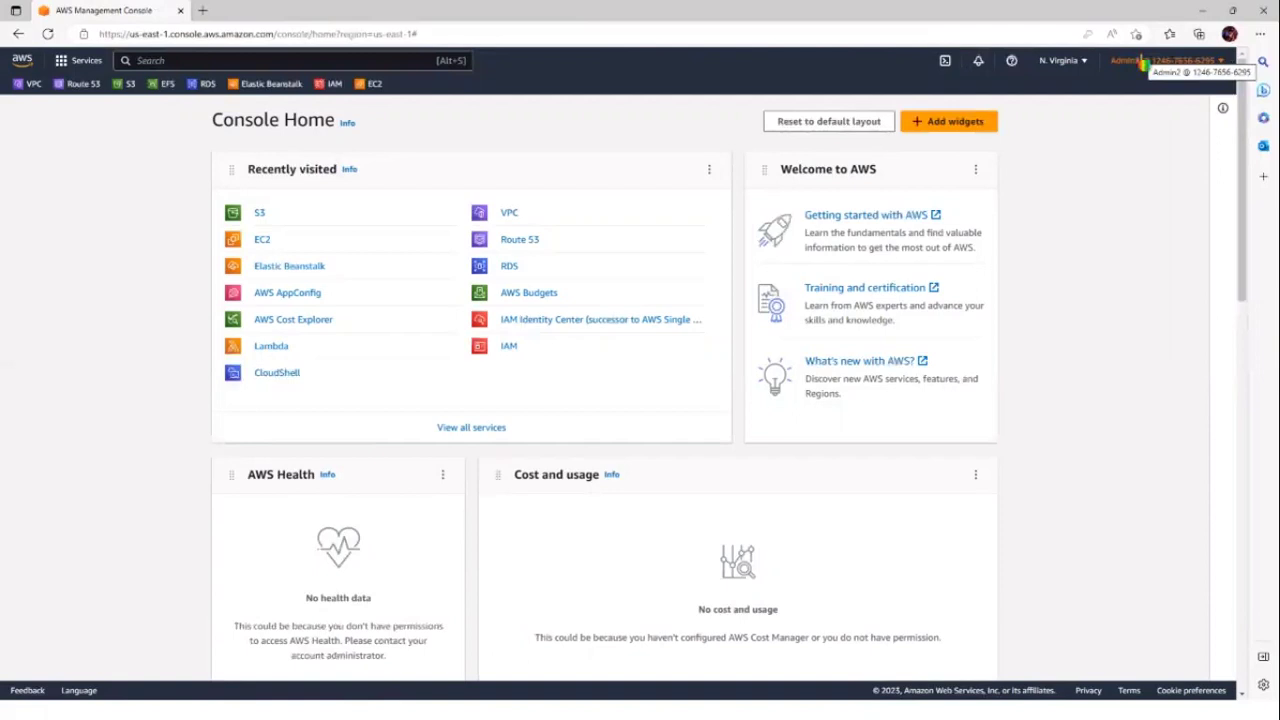
click(261, 242)
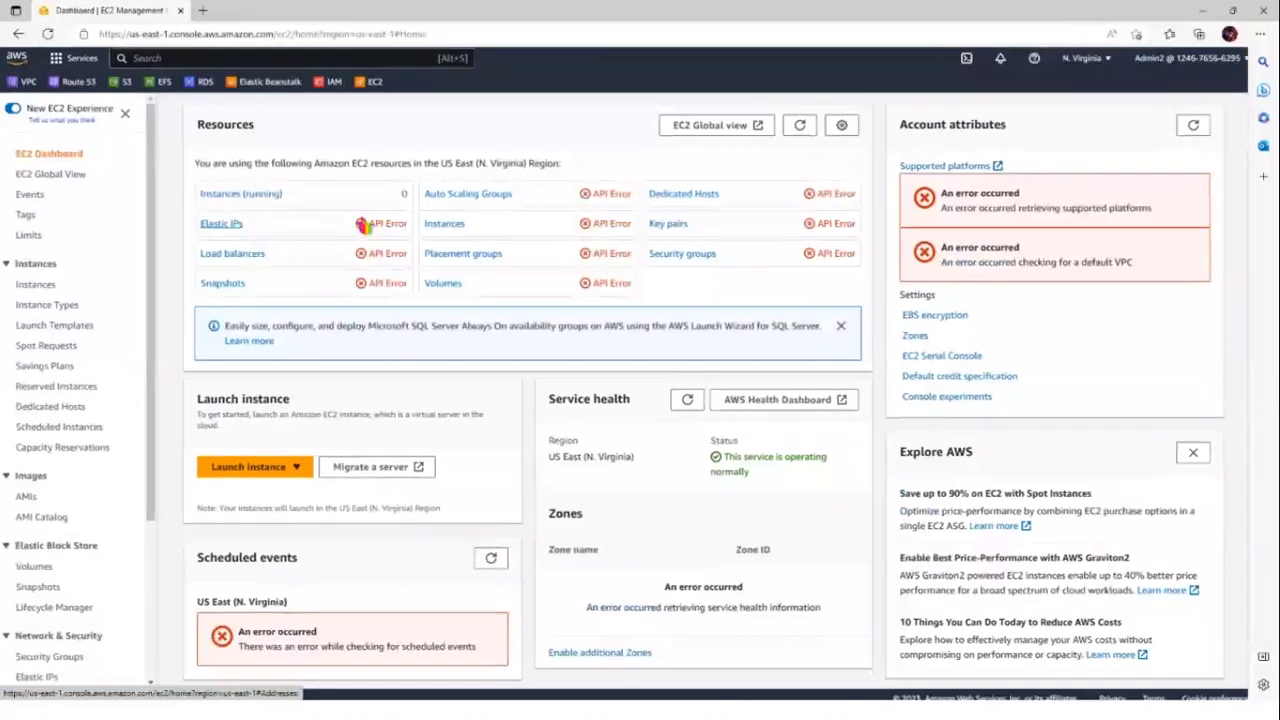
ctrl+scroll(362, 226, up, 5)
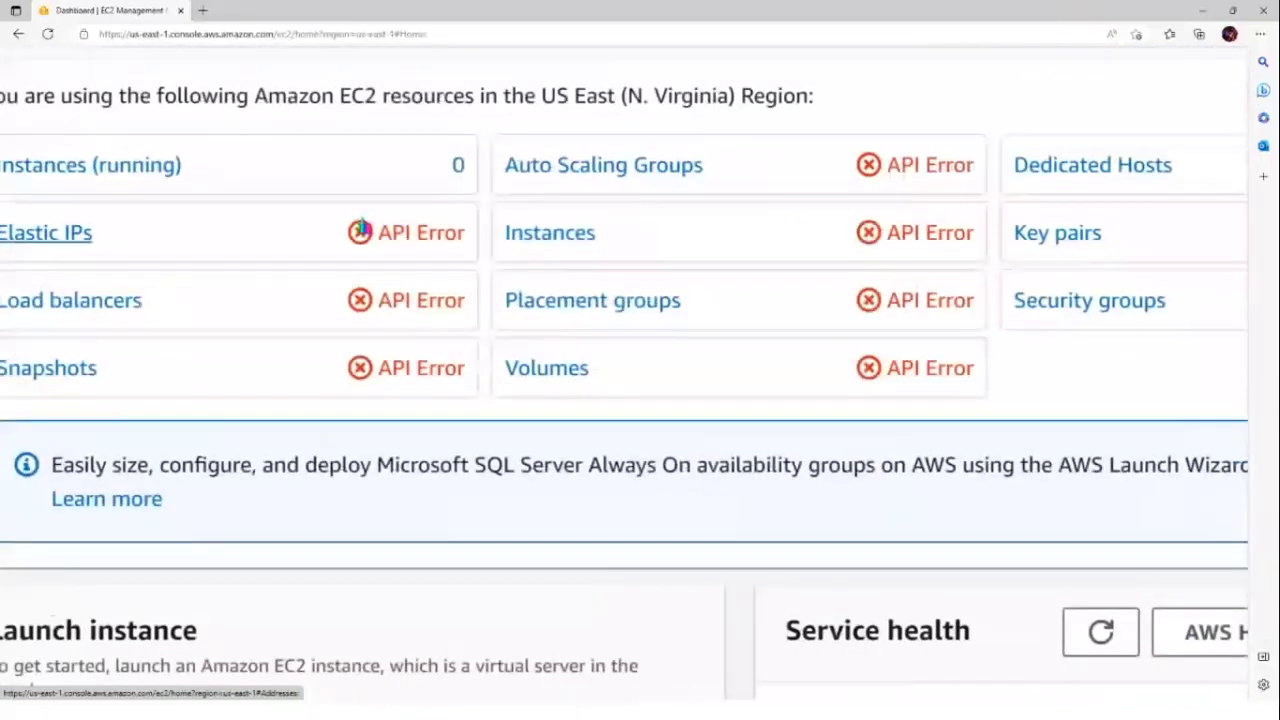
key(ctrl+0)
click(41, 284)
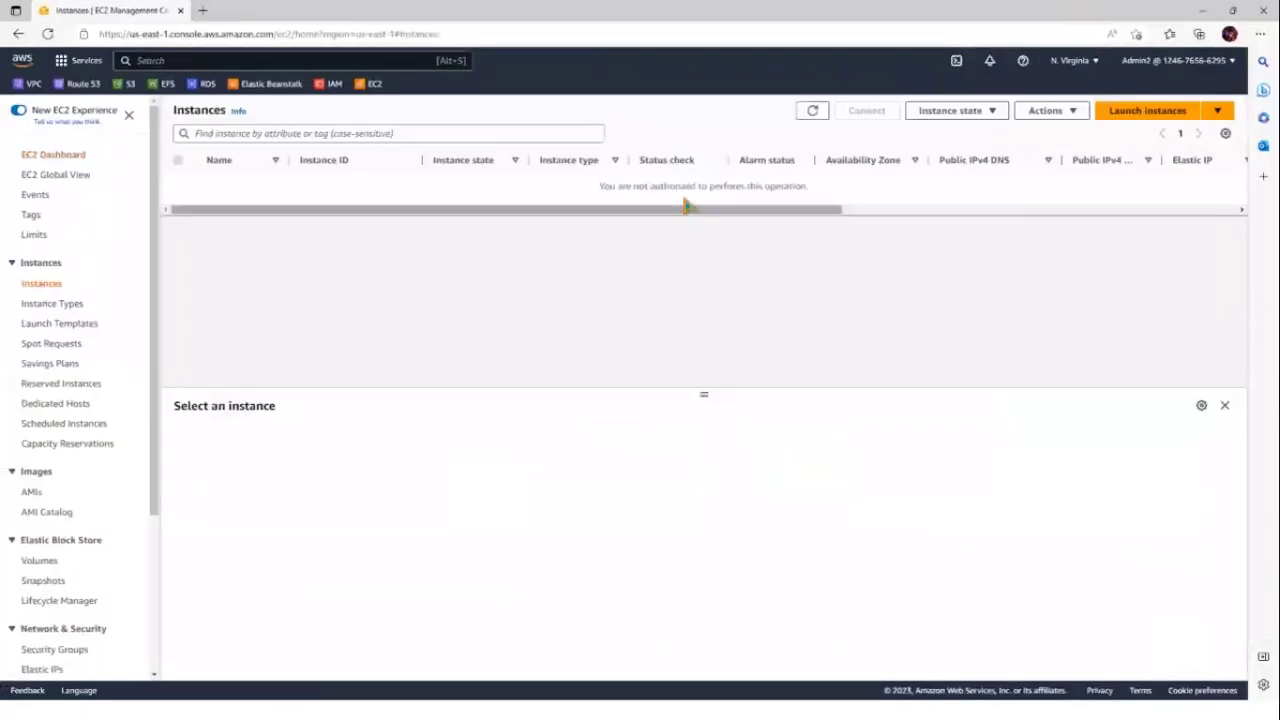
ctrl+scroll(780, 187, up, 6)
key(ctrl+0)
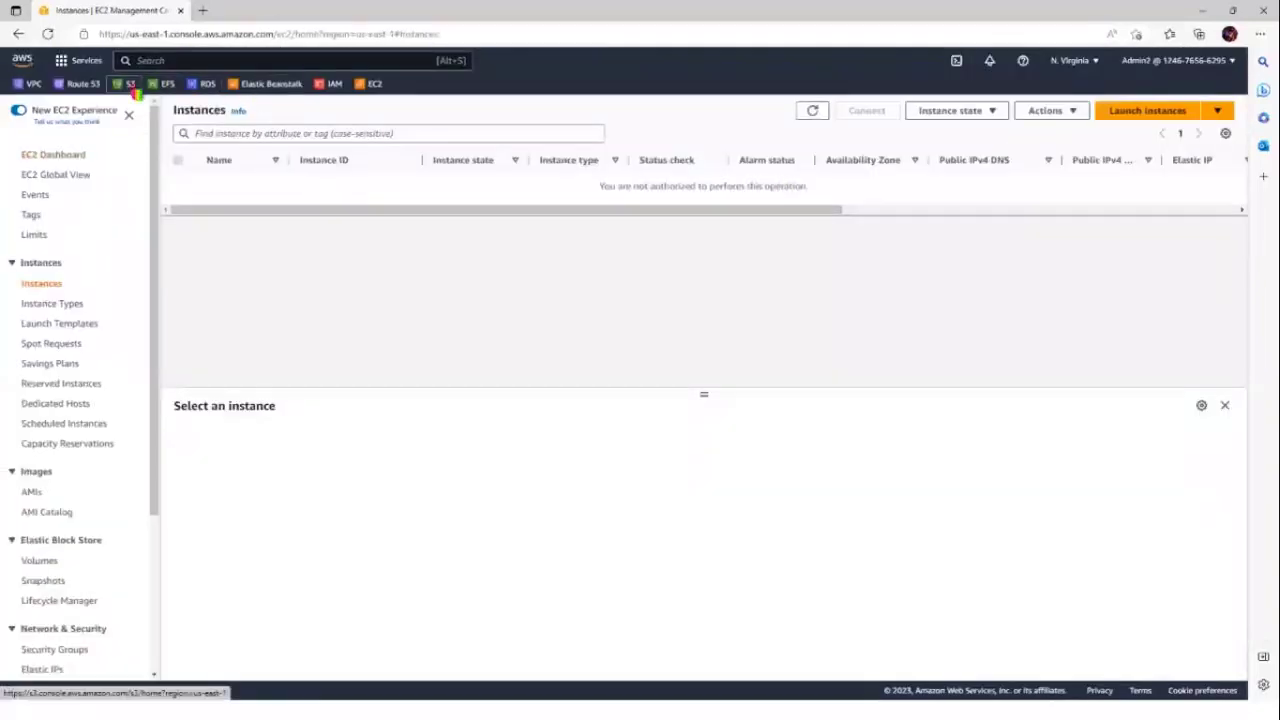
Check that Admin2's S3 page lists no buckets, then return to the admin's IAM console.
click(129, 85)
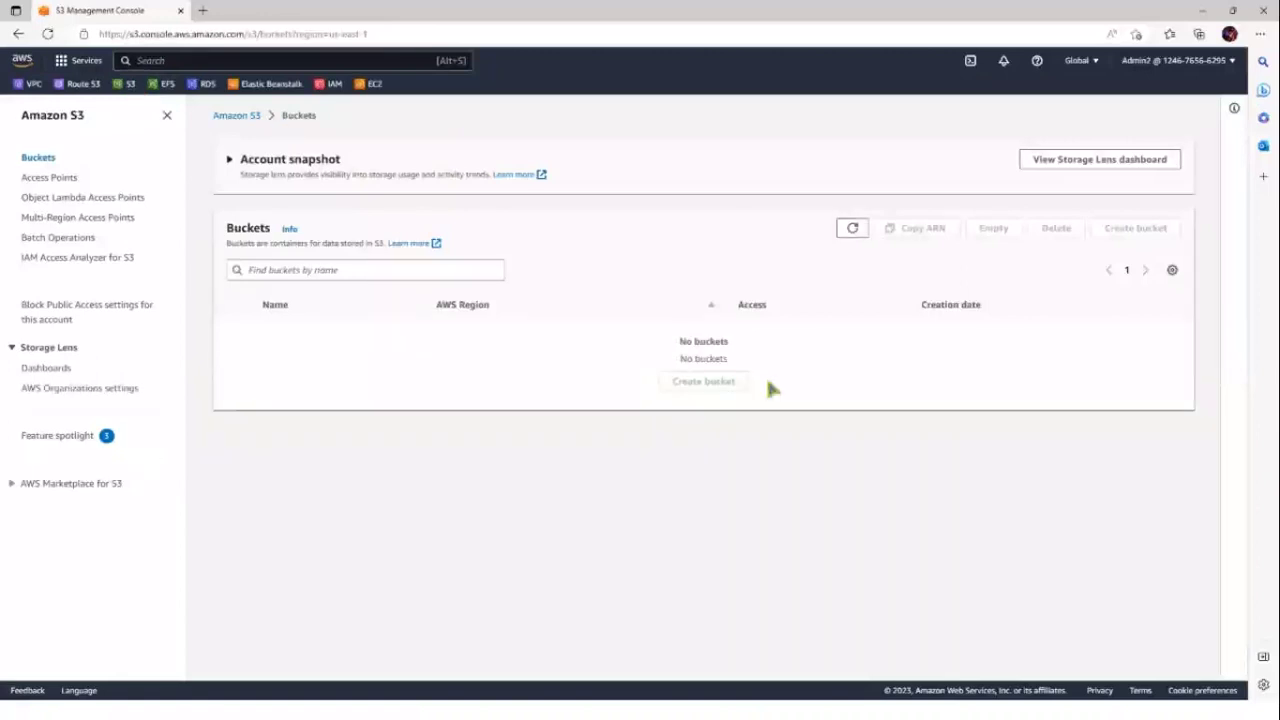
scroll(768, 387, up, 5)
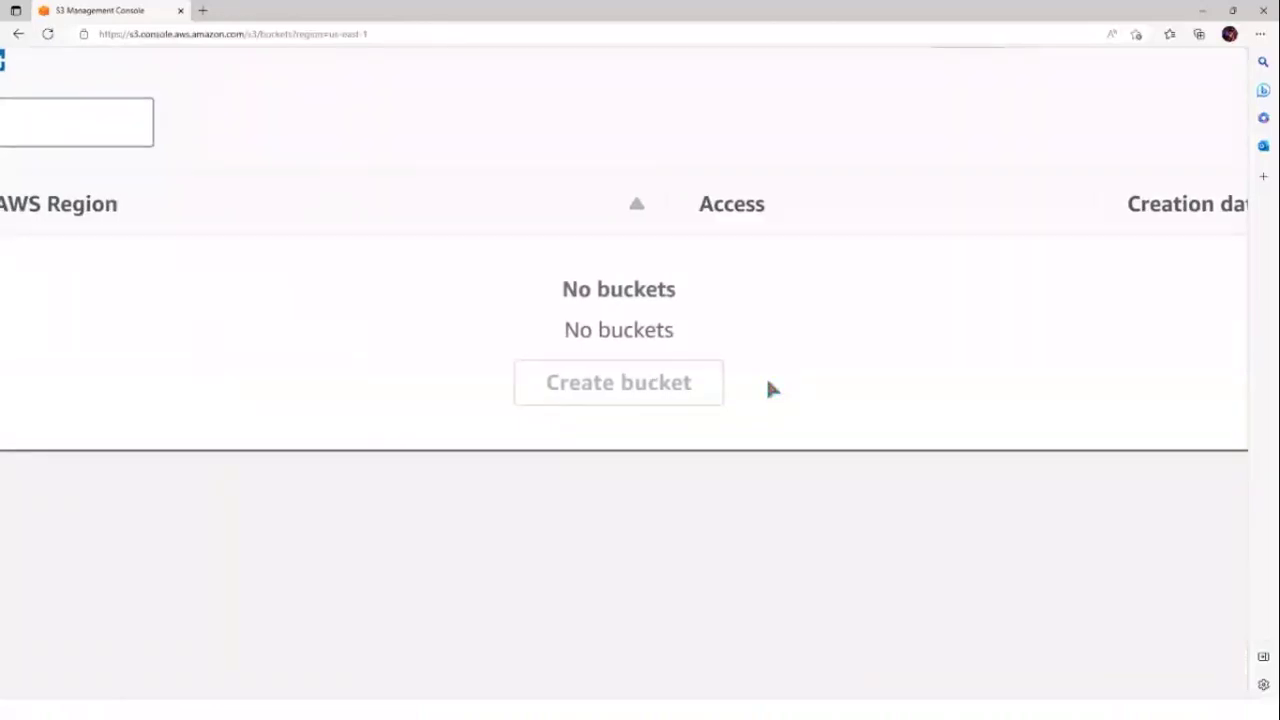
scroll(771, 388, down, 5)
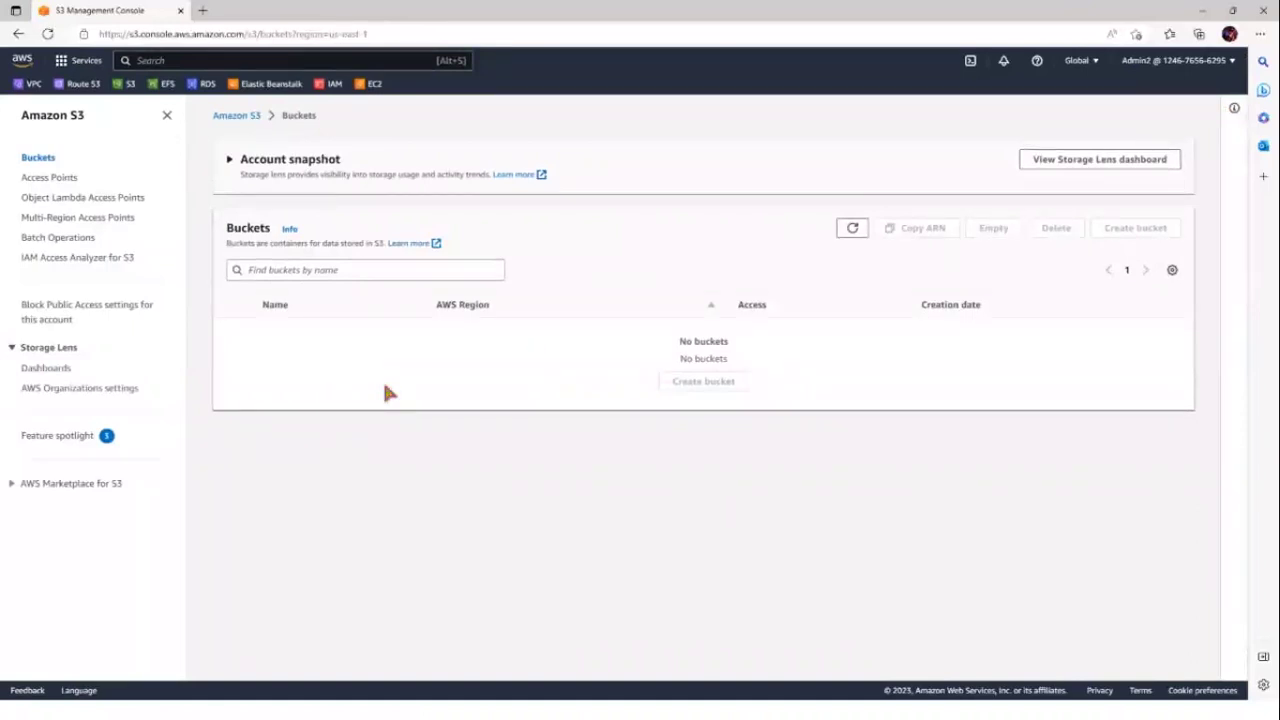
key(alt+Tab)
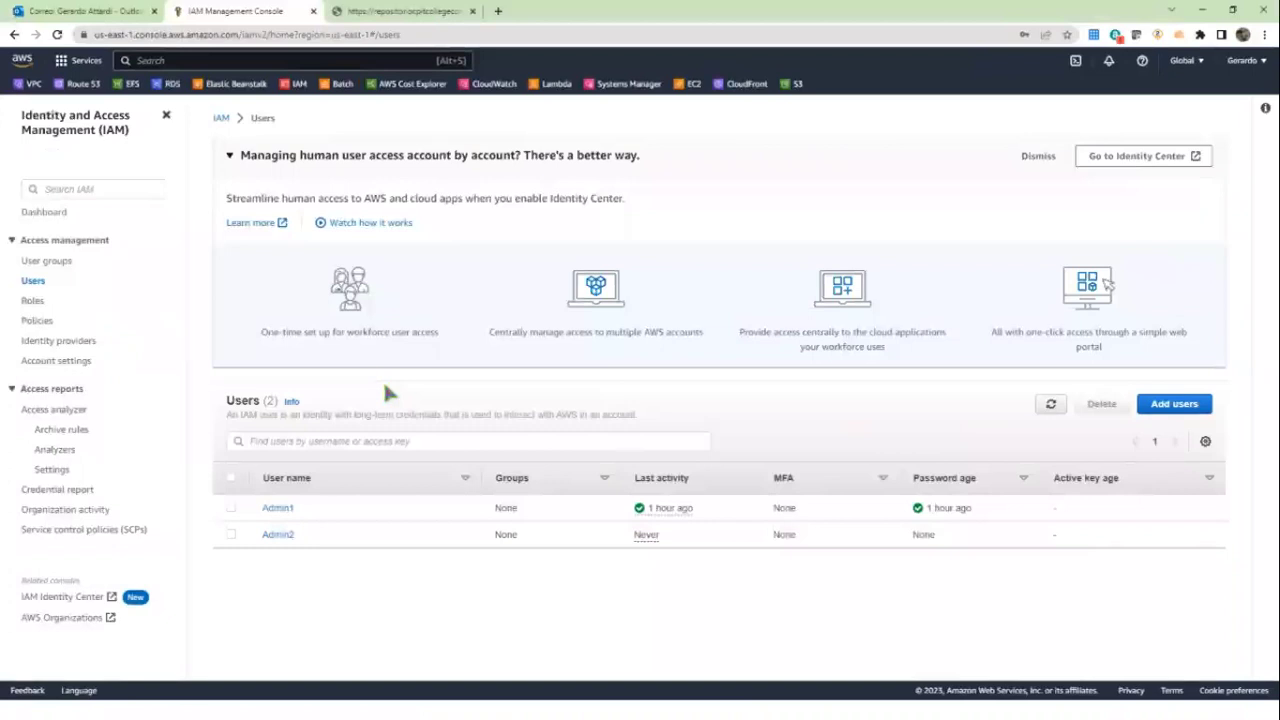
click(40, 323)
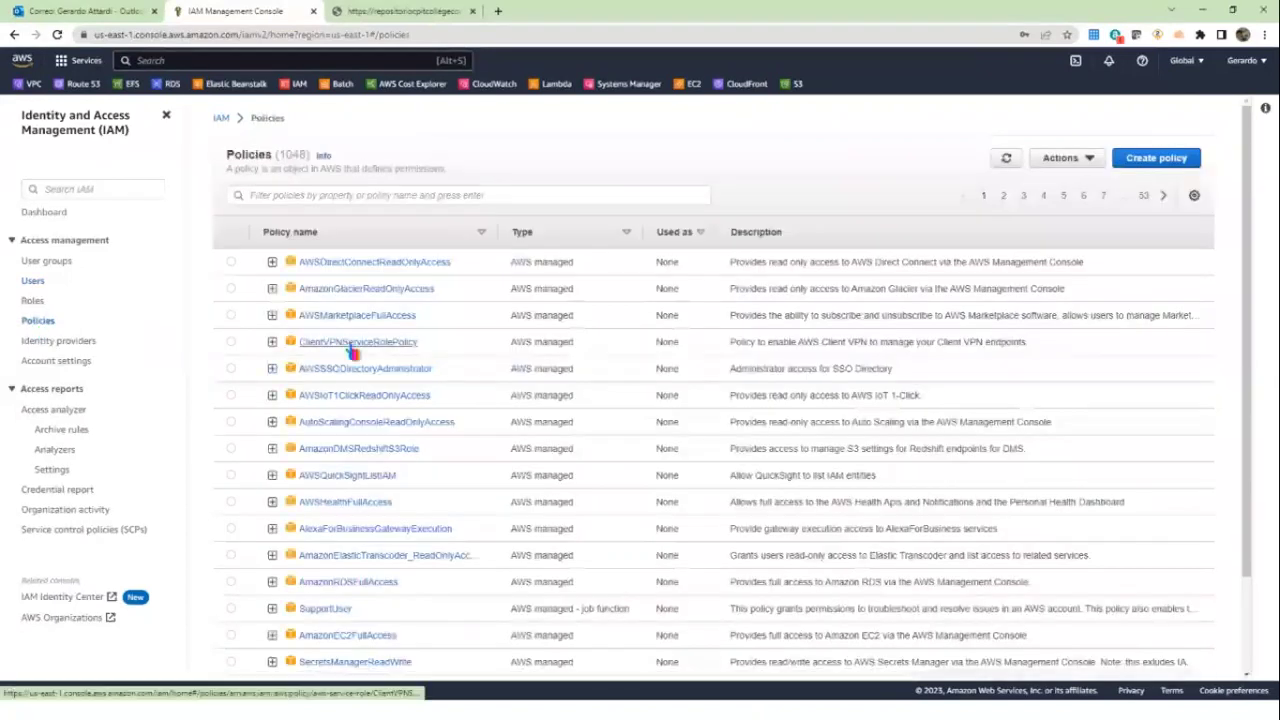
Filter the IAM policies list by s3.
scroll(298, 128, up, 5)
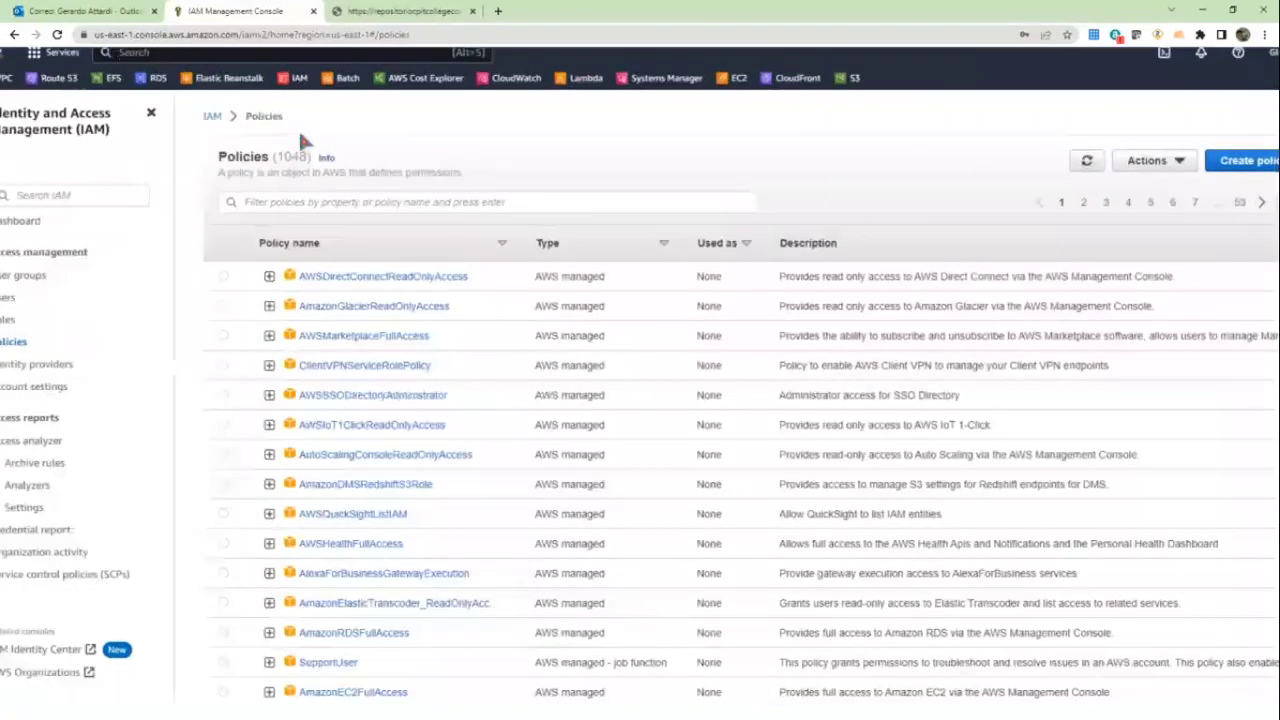
scroll(334, 171, up, 2)
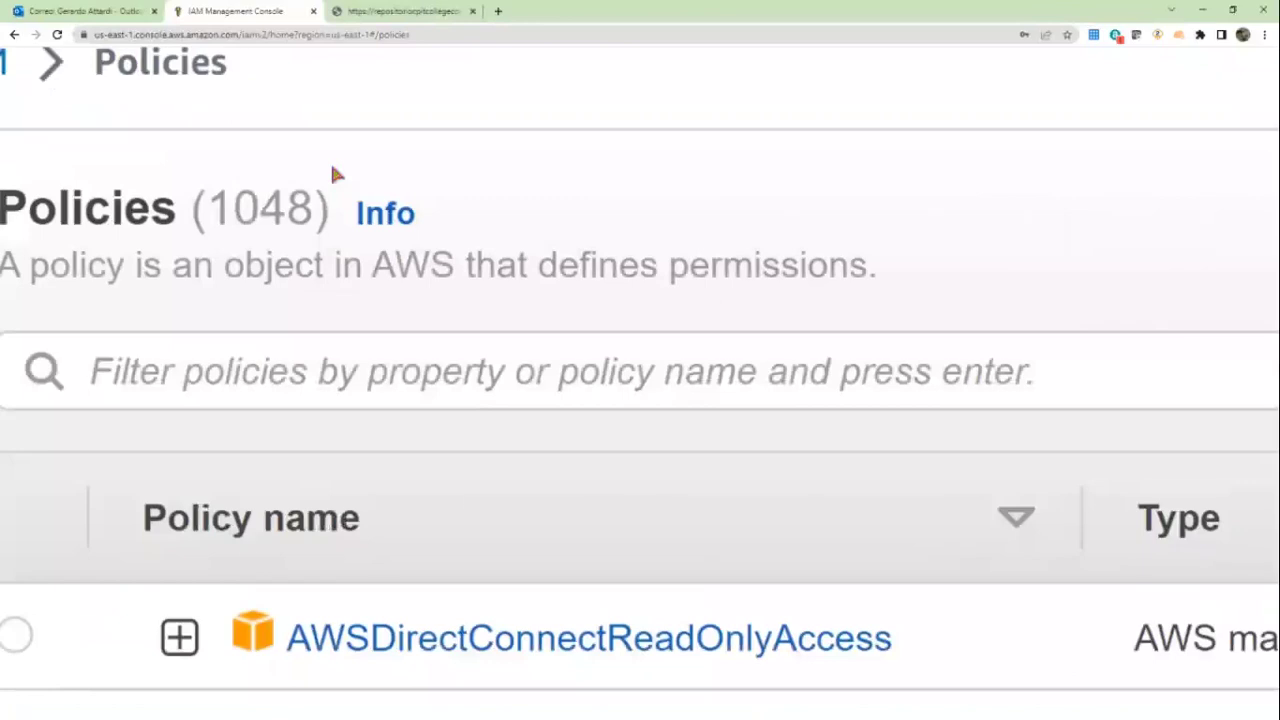
scroll(666, 214, down, 1)
scroll(665, 217, down, 3)
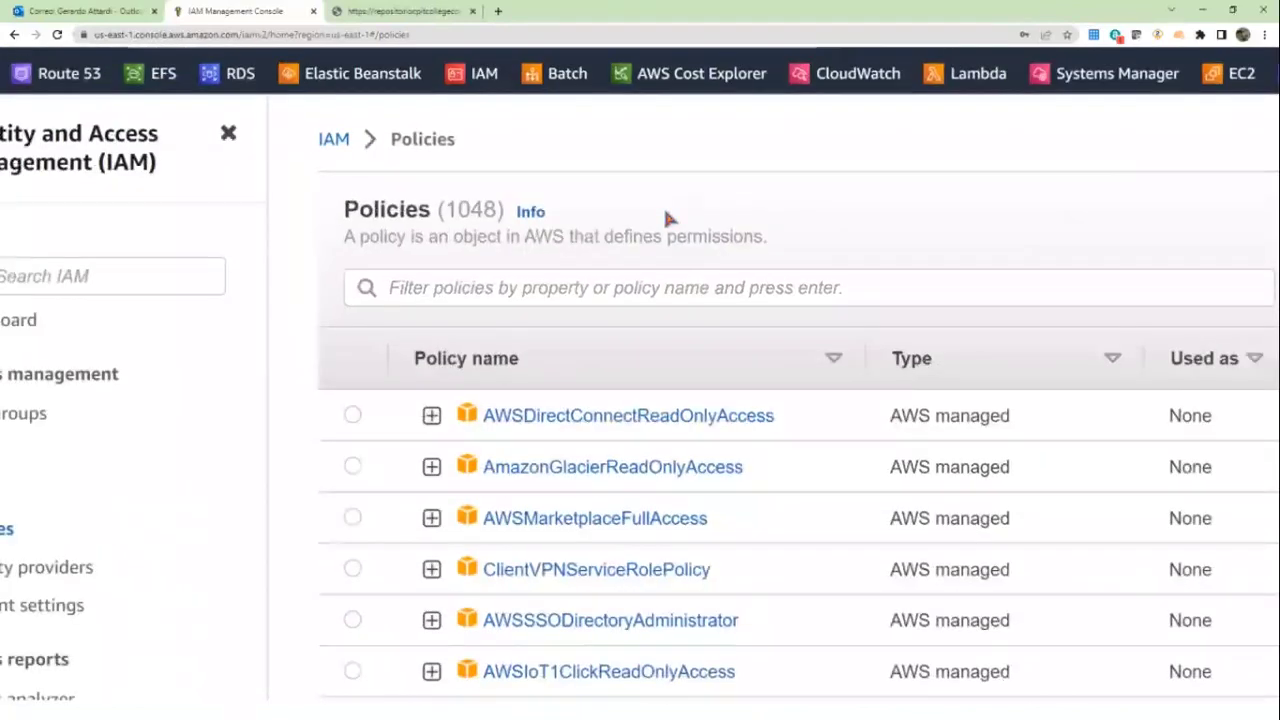
scroll(665, 217, down, 2)
click(446, 194)
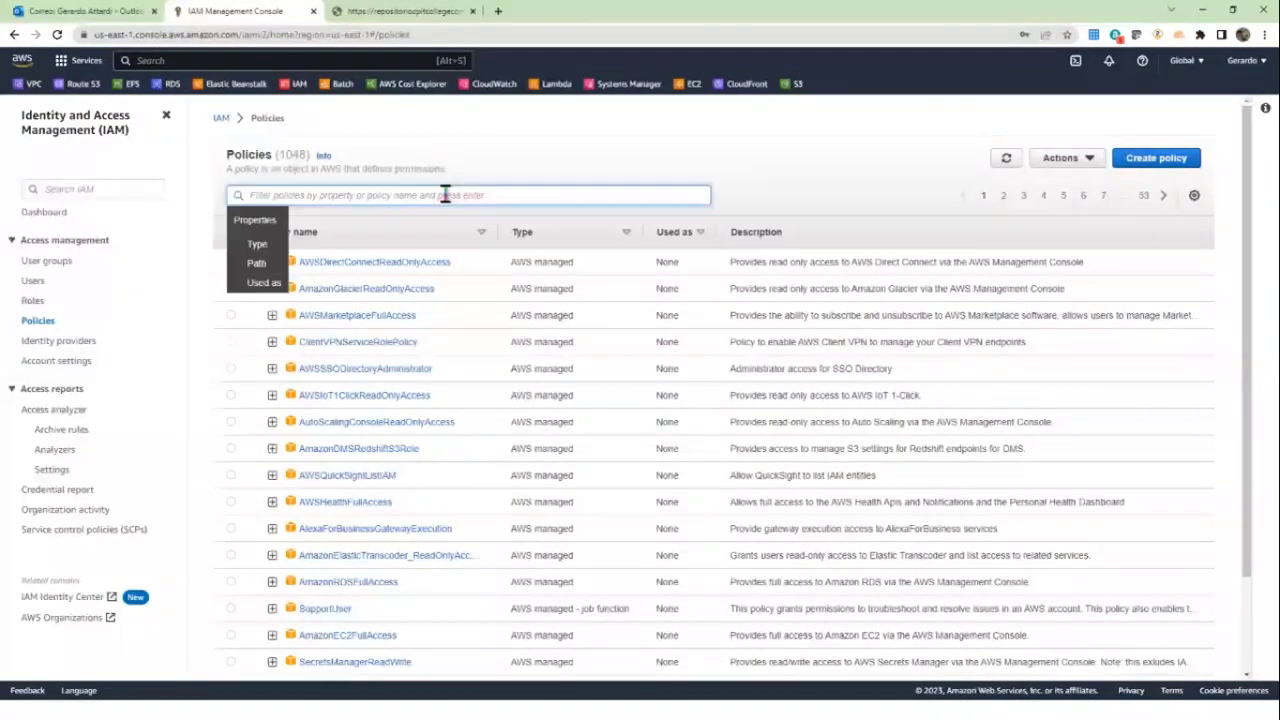
text(s3)
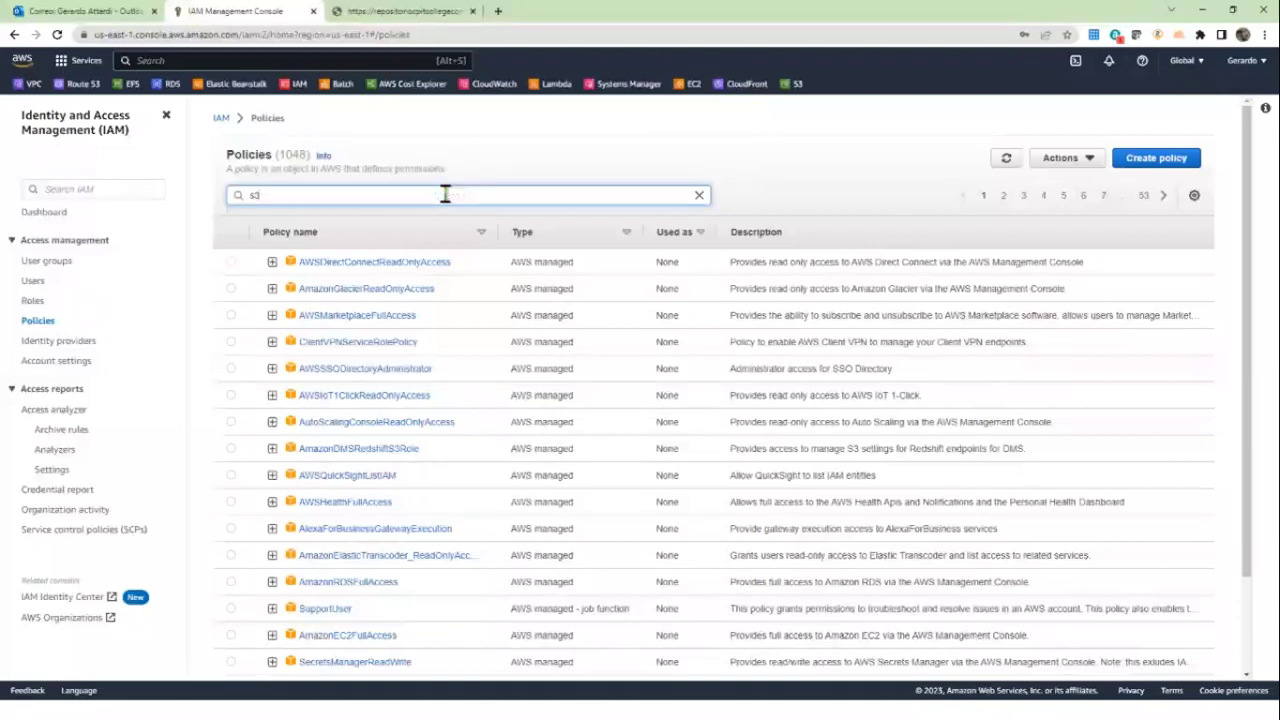
key(Return)
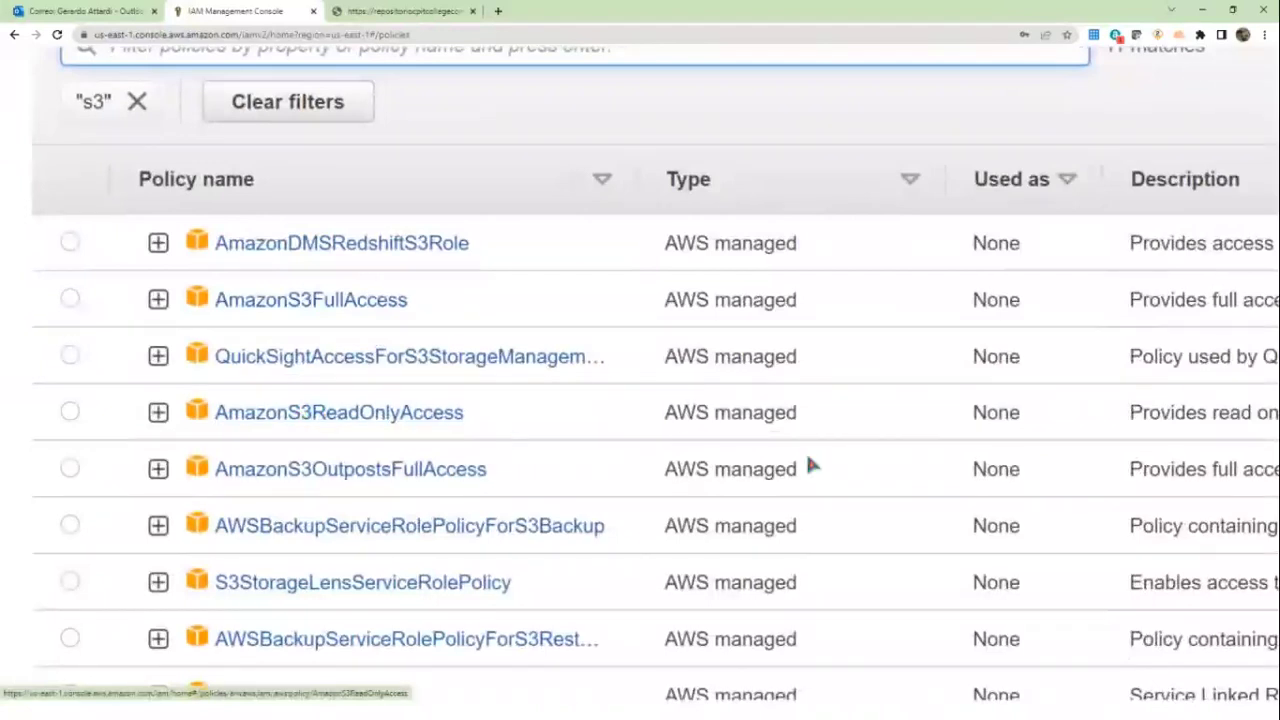
Select AmazonS3ReadOnlyAccess and choose Actions > Attach.
drag(677, 418, 742, 419)
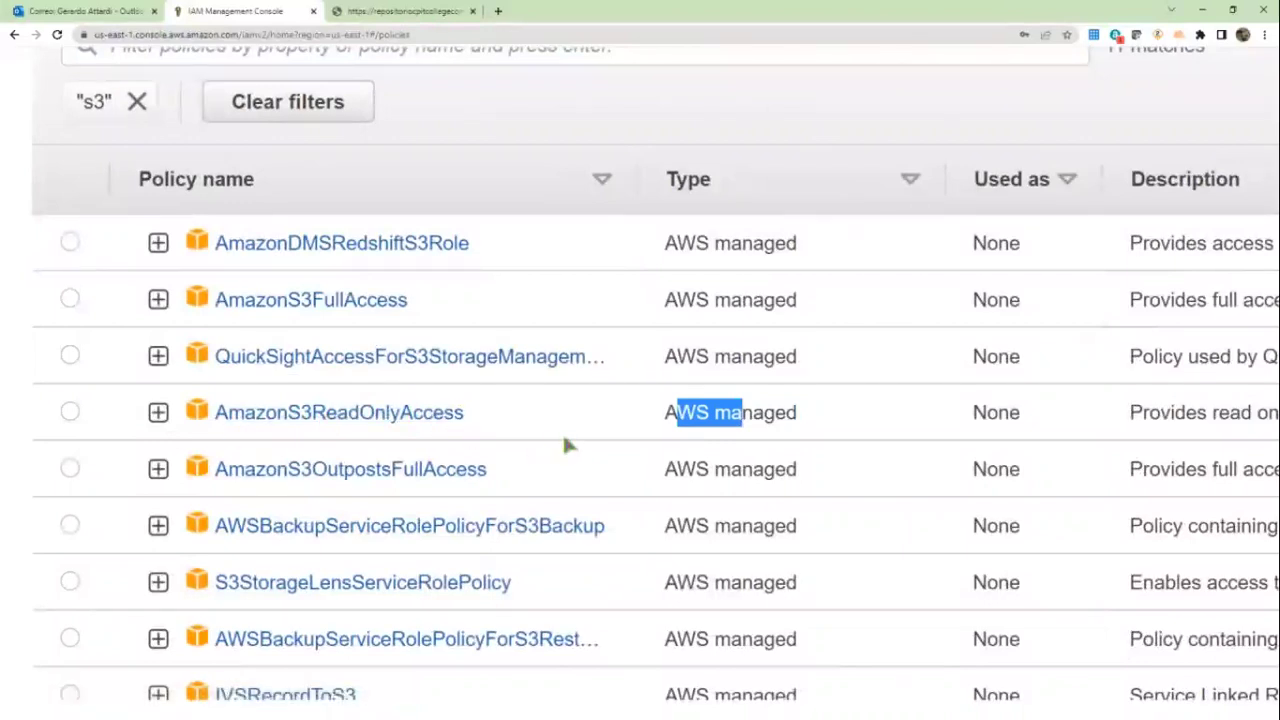
key(ctrl+minus)
key(ctrl+minus)
key(ctrl+minus)
key(ctrl+minus)
key(ctrl+minus)
click(231, 371)
click(1101, 168)
click(1080, 182)
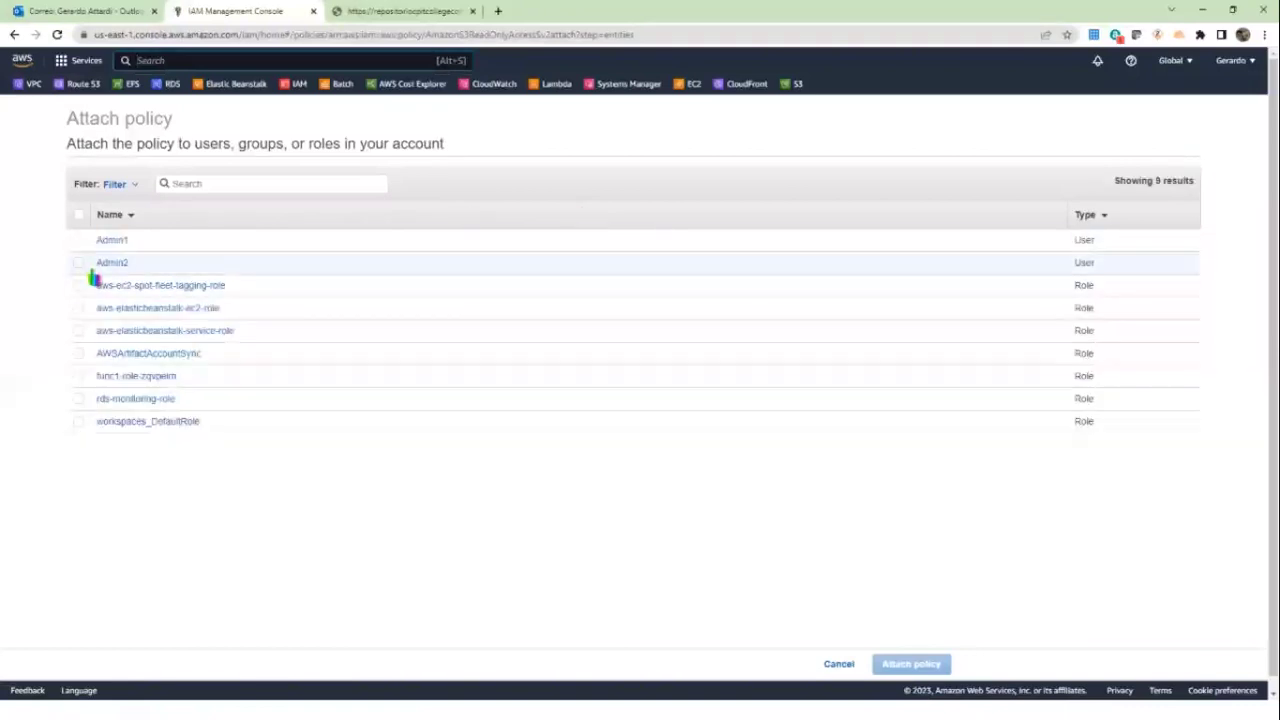
Attach AmazonS3ReadOnlyAccess to Admin2 and open Admin2's user details.
click(79, 264)
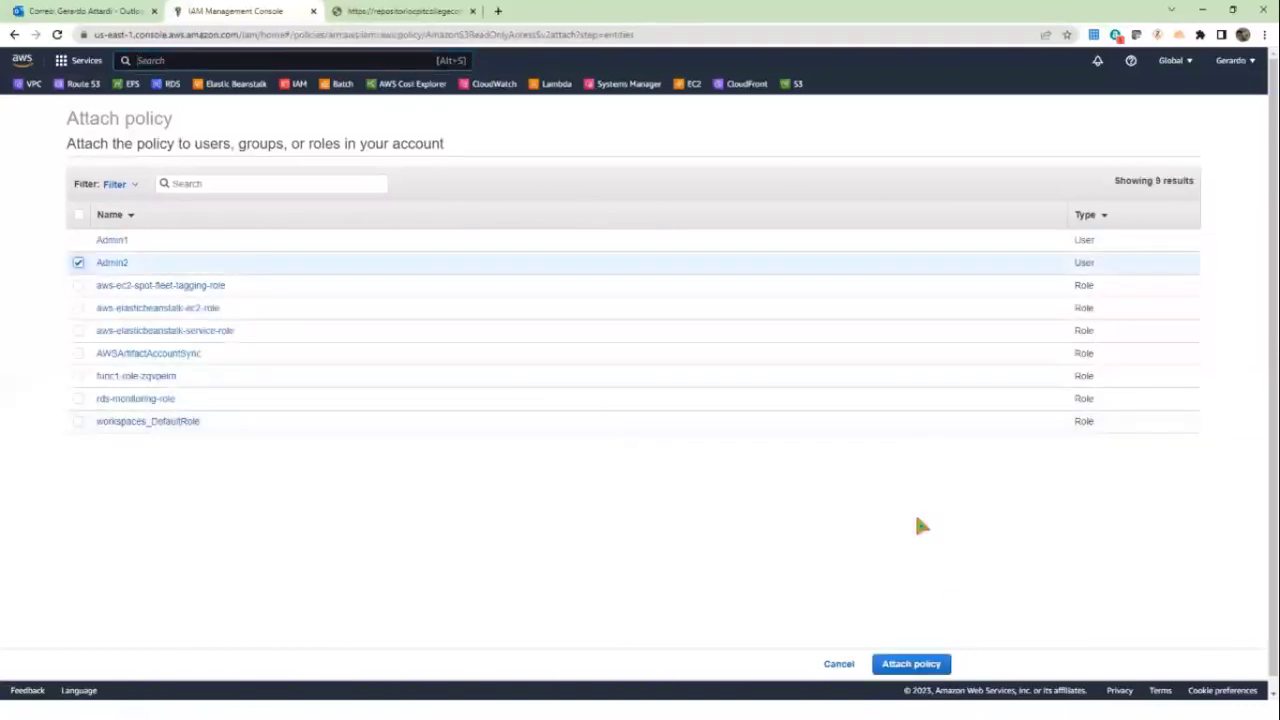
click(920, 665)
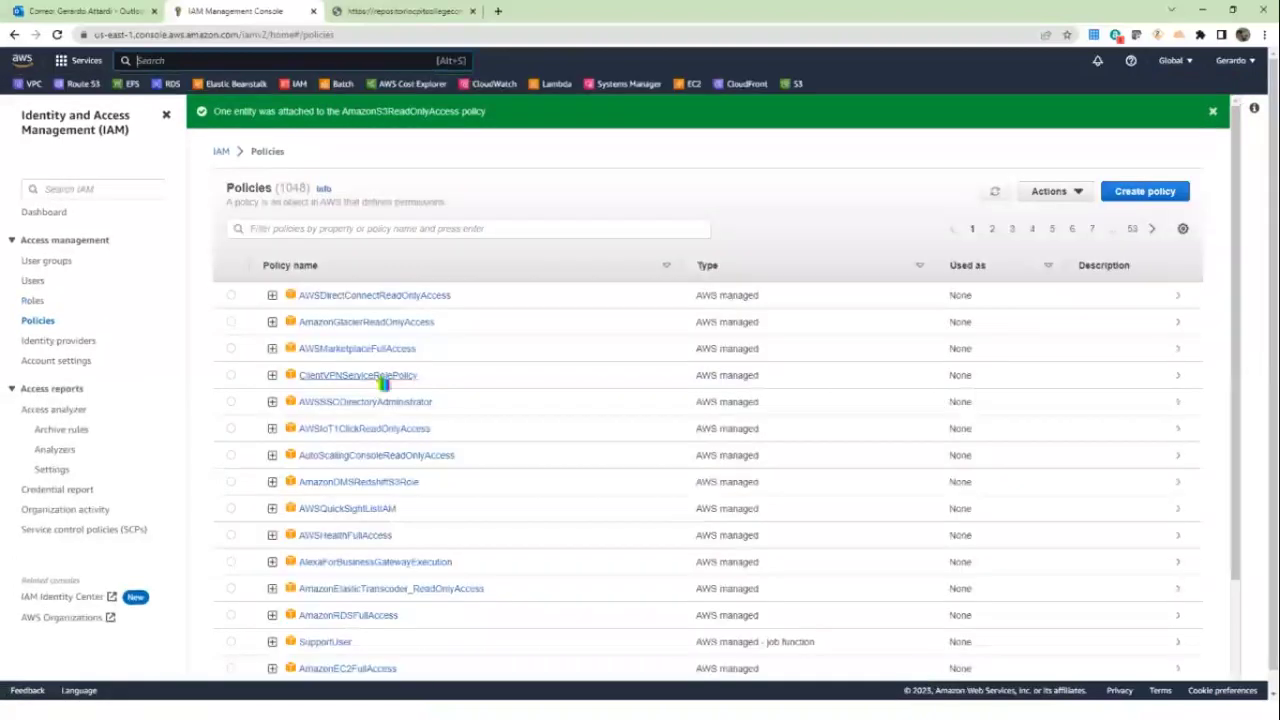
click(33, 281)
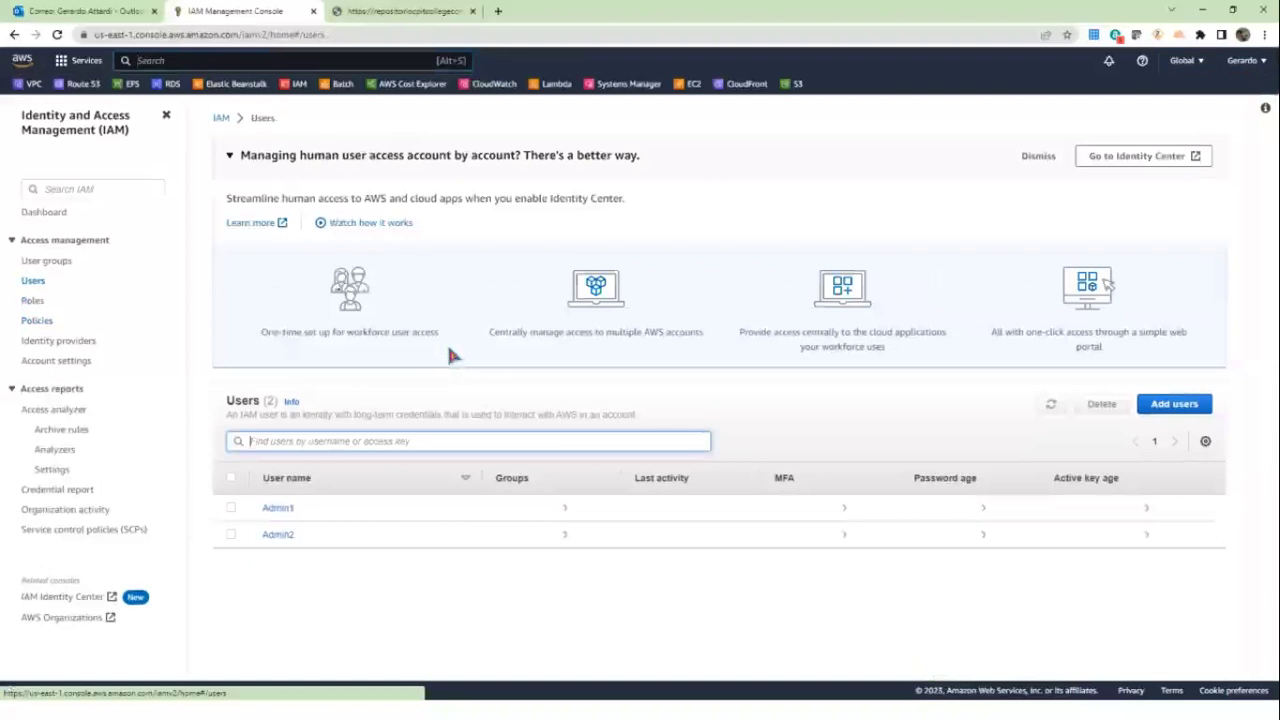
click(280, 536)
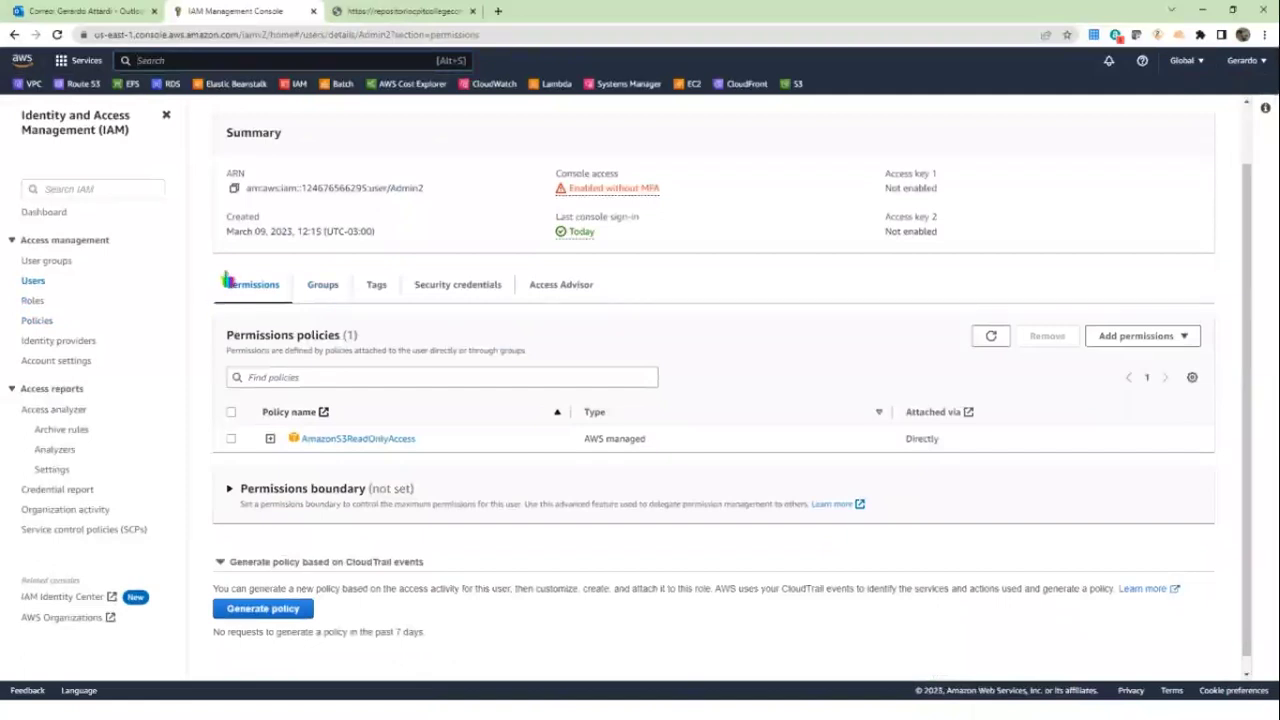
Verify Admin2's permissions list AmazonS3ReadOnlyAccess, then switch to the Edge window signed in as Admin2.
scroll(213, 305, up, 5)
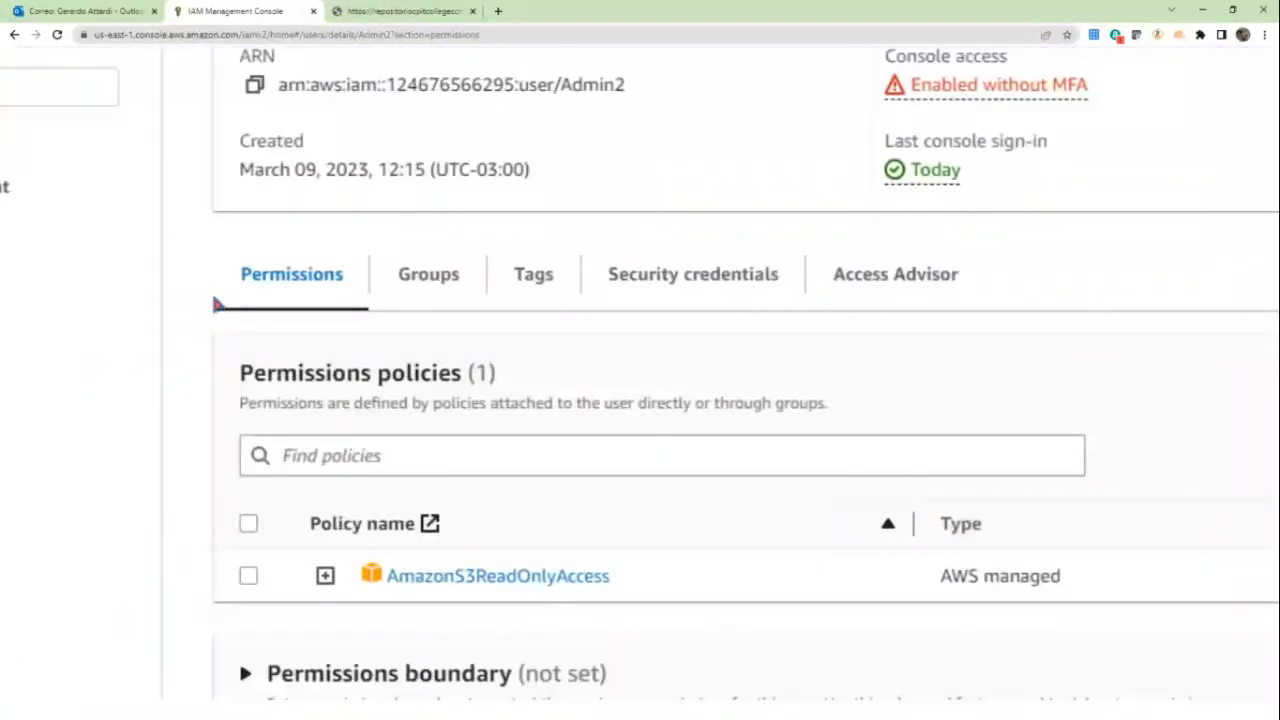
scroll(520, 627, down, 2)
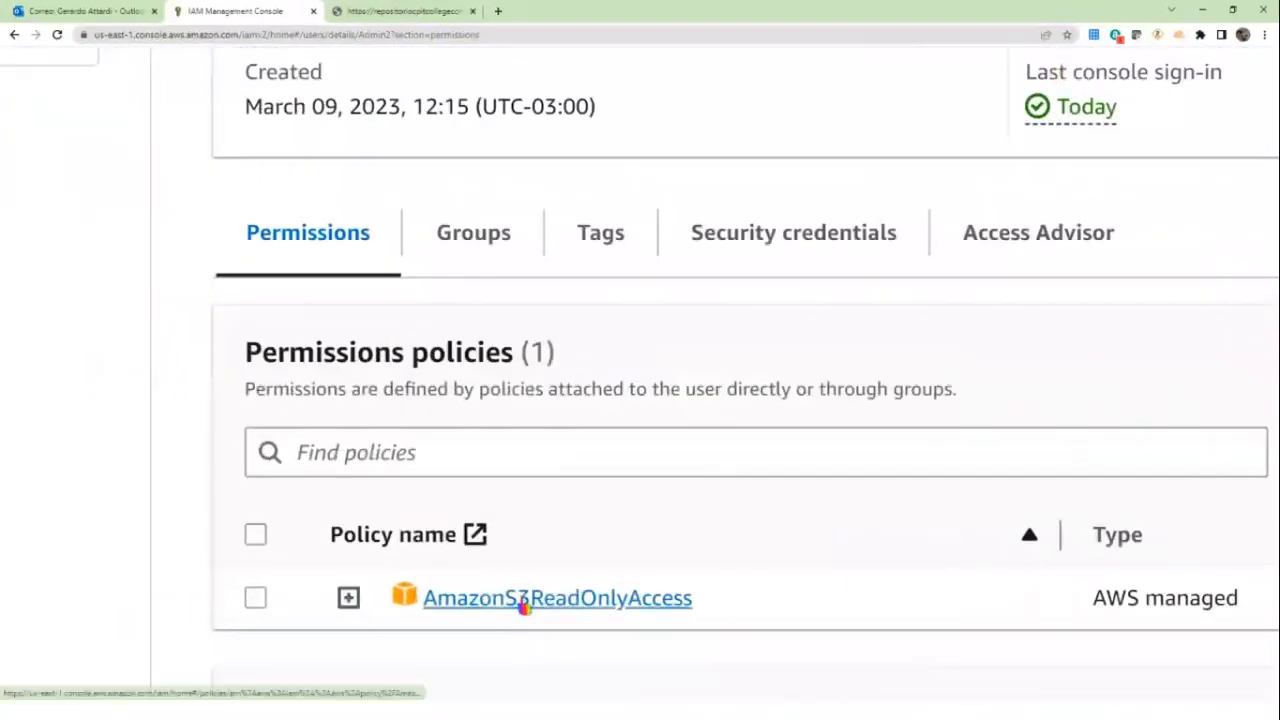
scroll(524, 607, down, 3)
scroll(524, 607, down, 1)
key(alt+Tab)
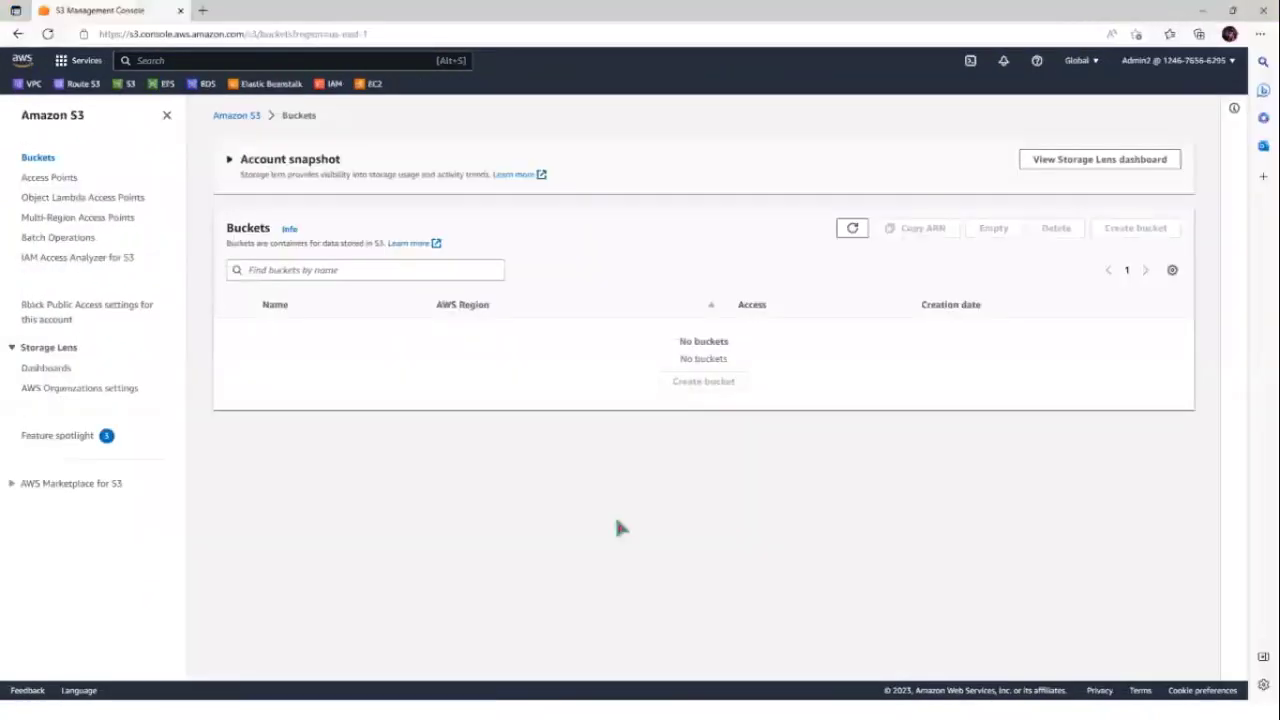
Refresh the buckets, open repositoriocpitcollegecompueduc and add Carta.txt to the upload list.
click(852, 229)
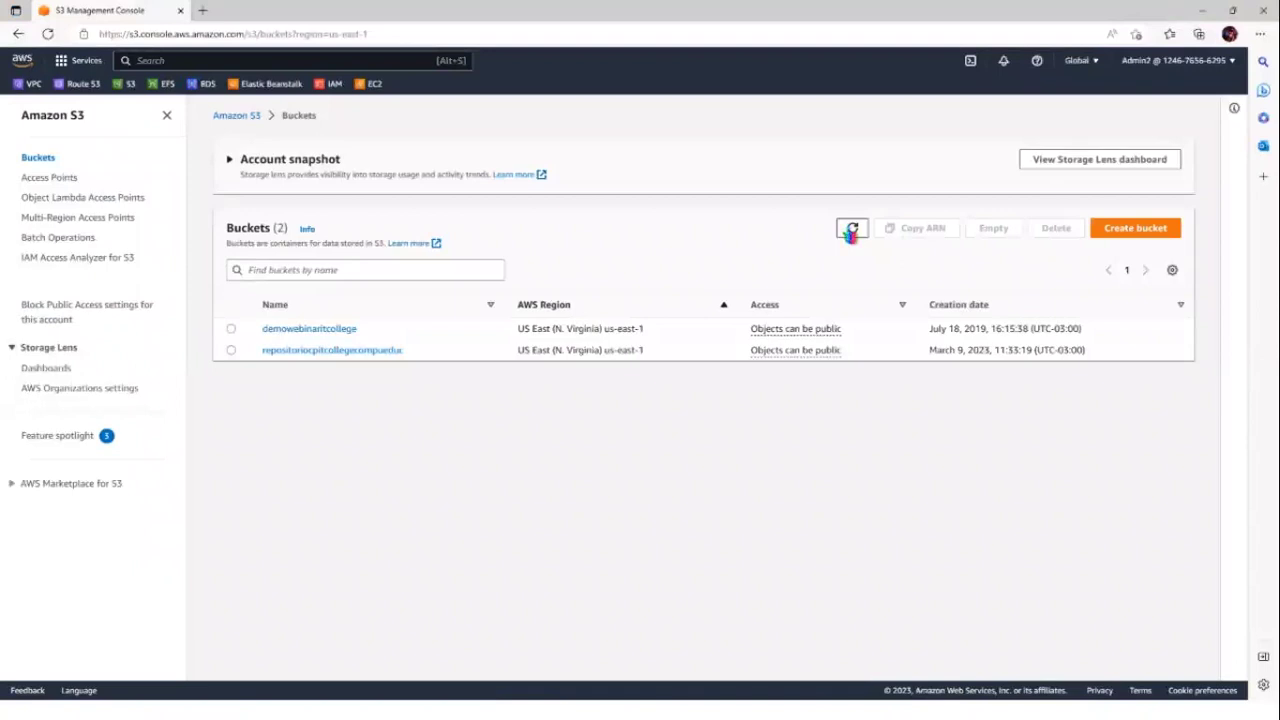
click(332, 352)
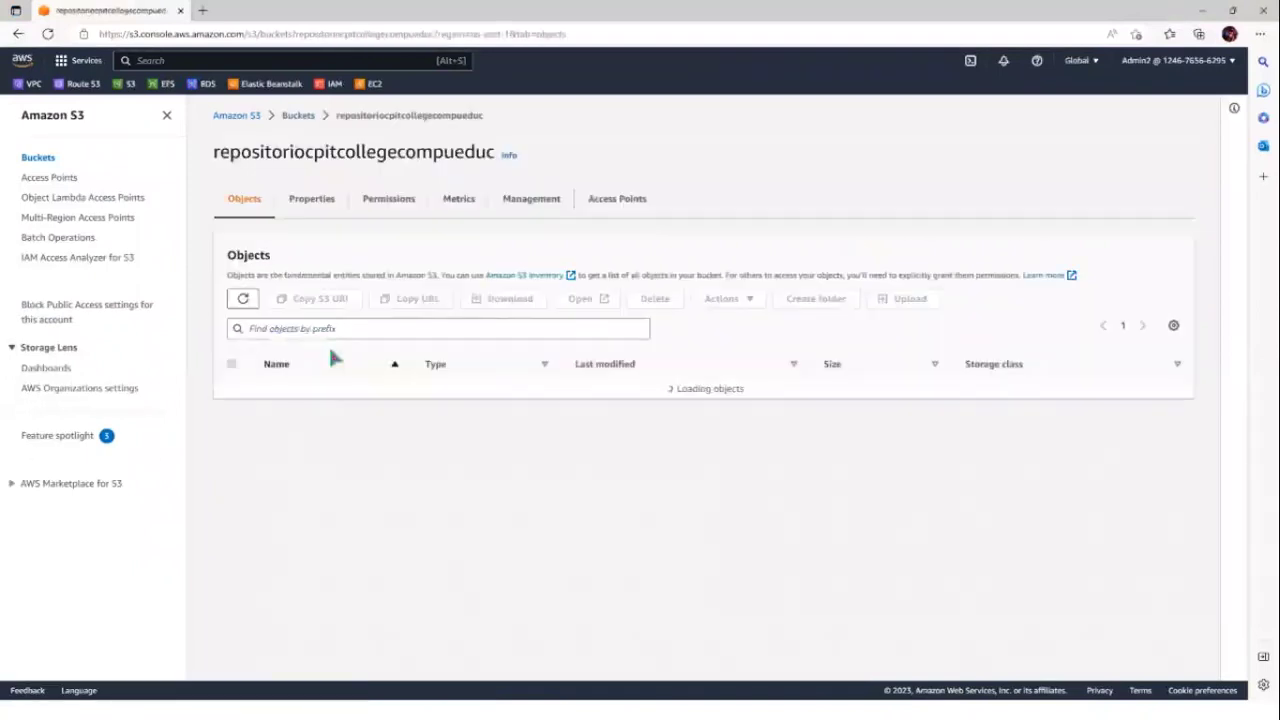
click(900, 303)
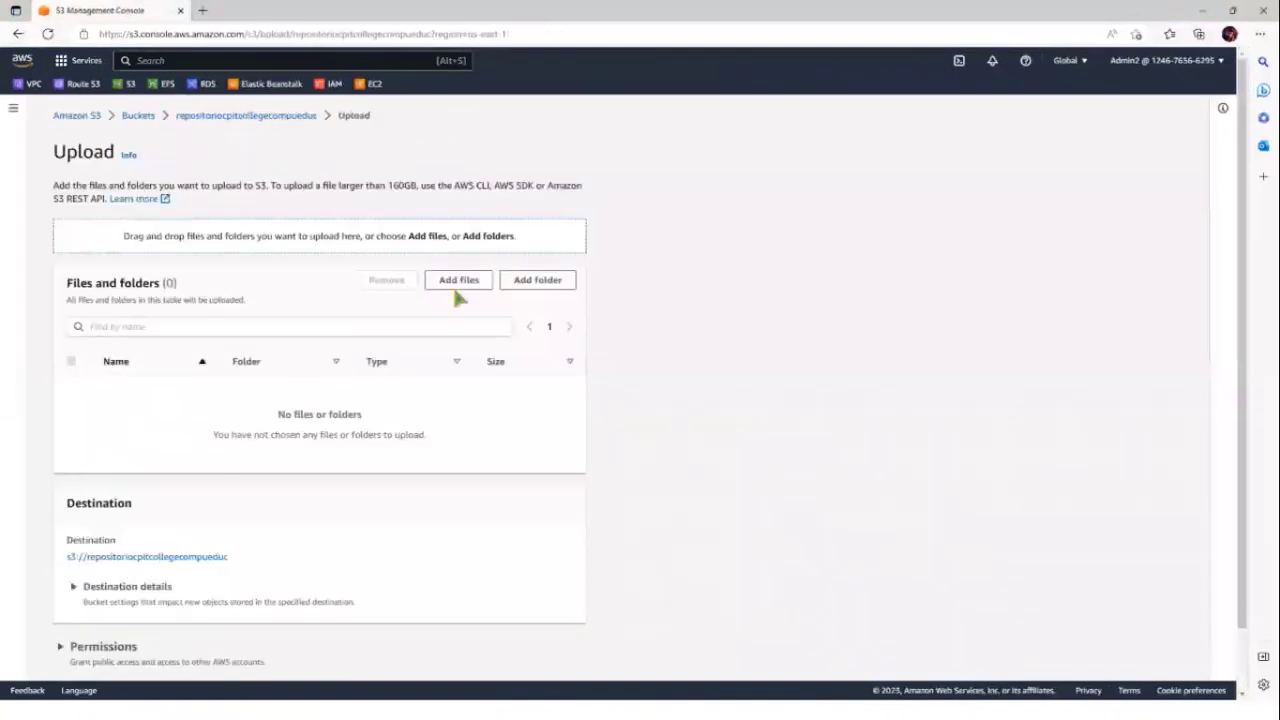
click(455, 283)
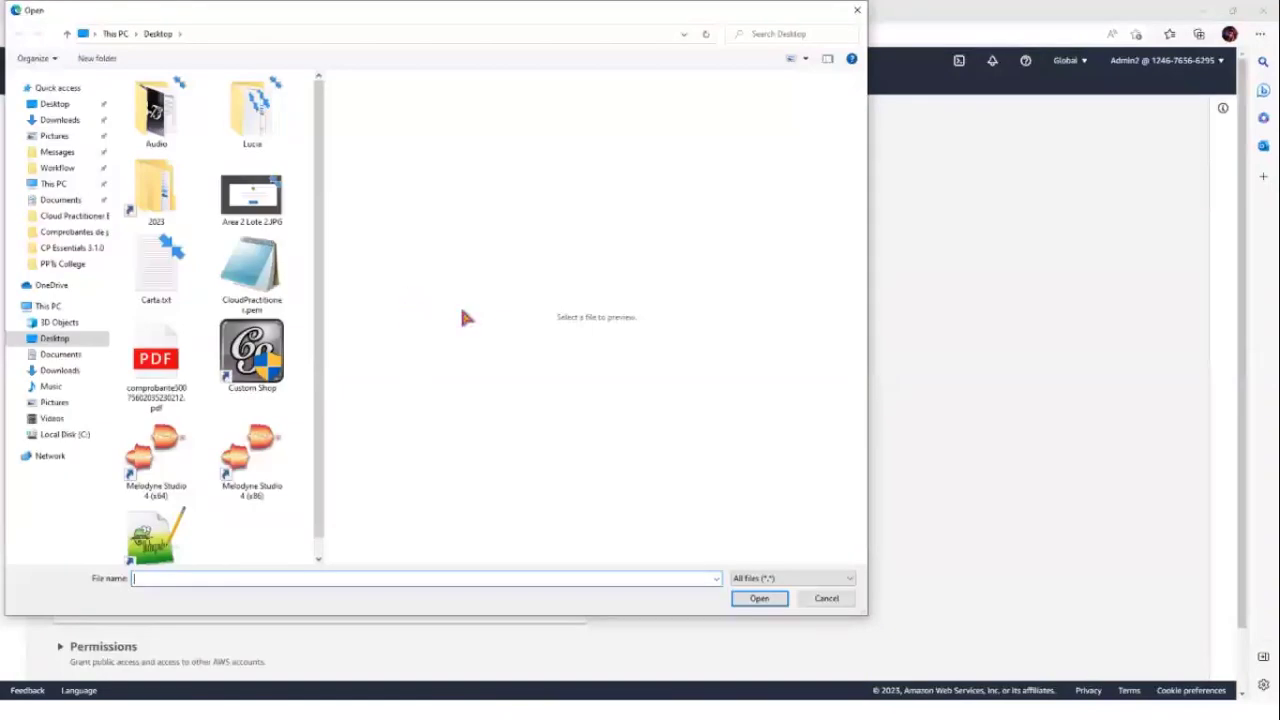
click(156, 268)
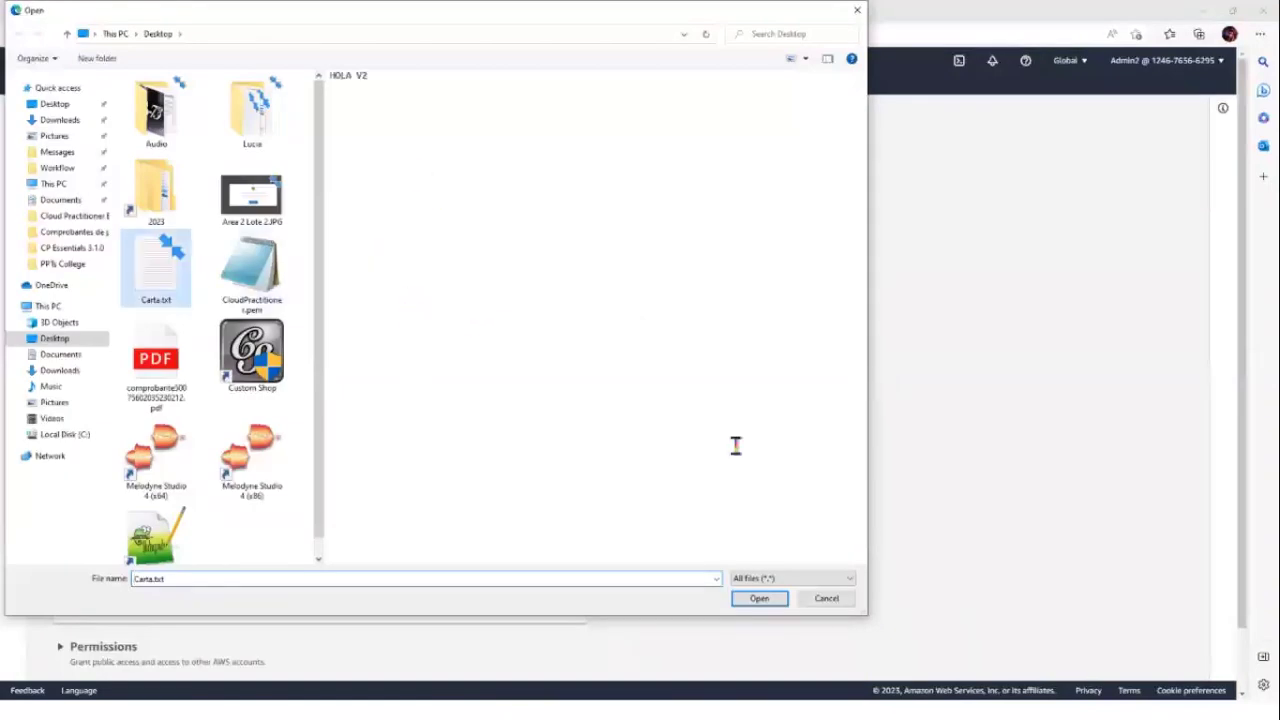
click(764, 600)
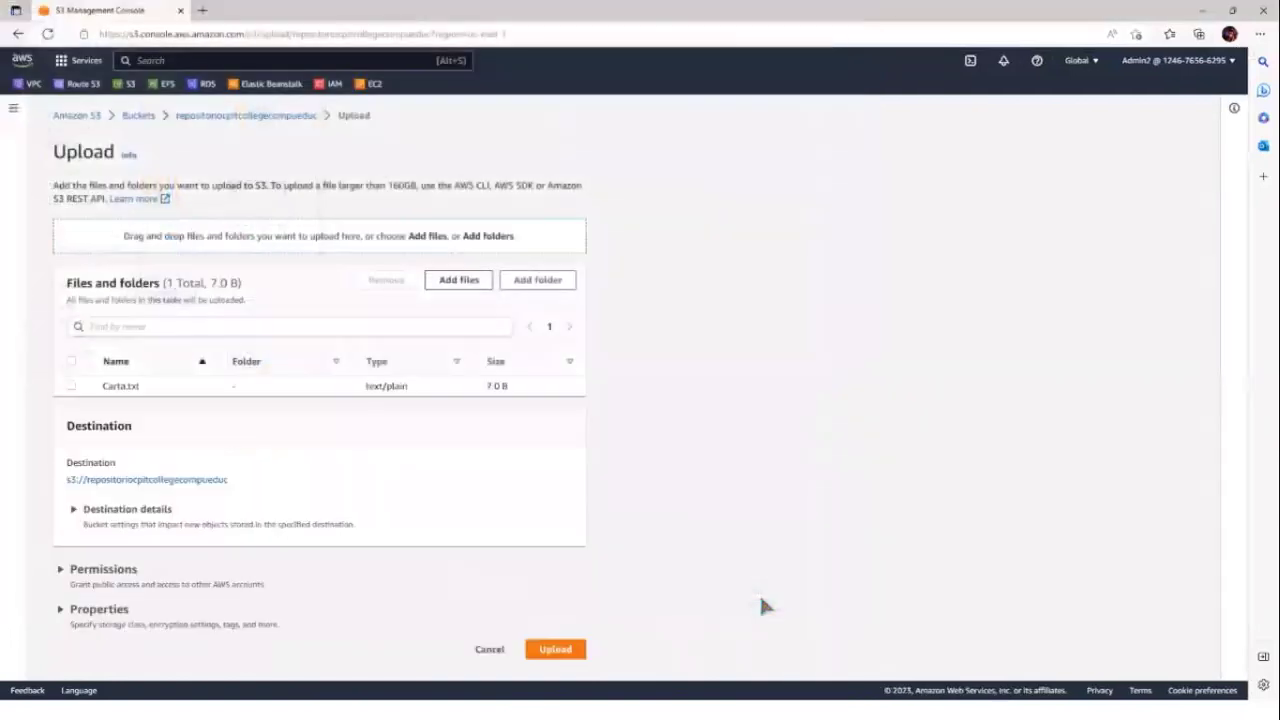
Upload Carta.txt, confirm it fails with Access Denied, then return to Buckets and the IAM window.
click(560, 652)
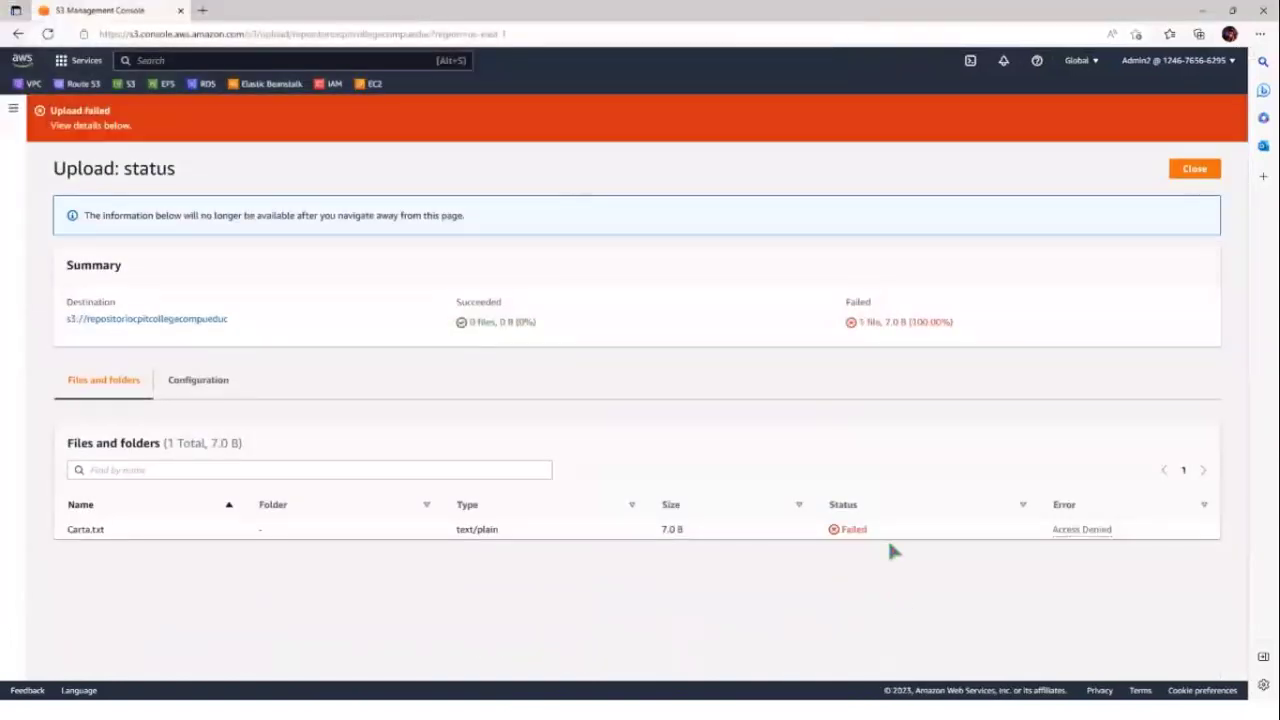
scroll(887, 537, up, 5)
scroll(887, 537, right, 5)
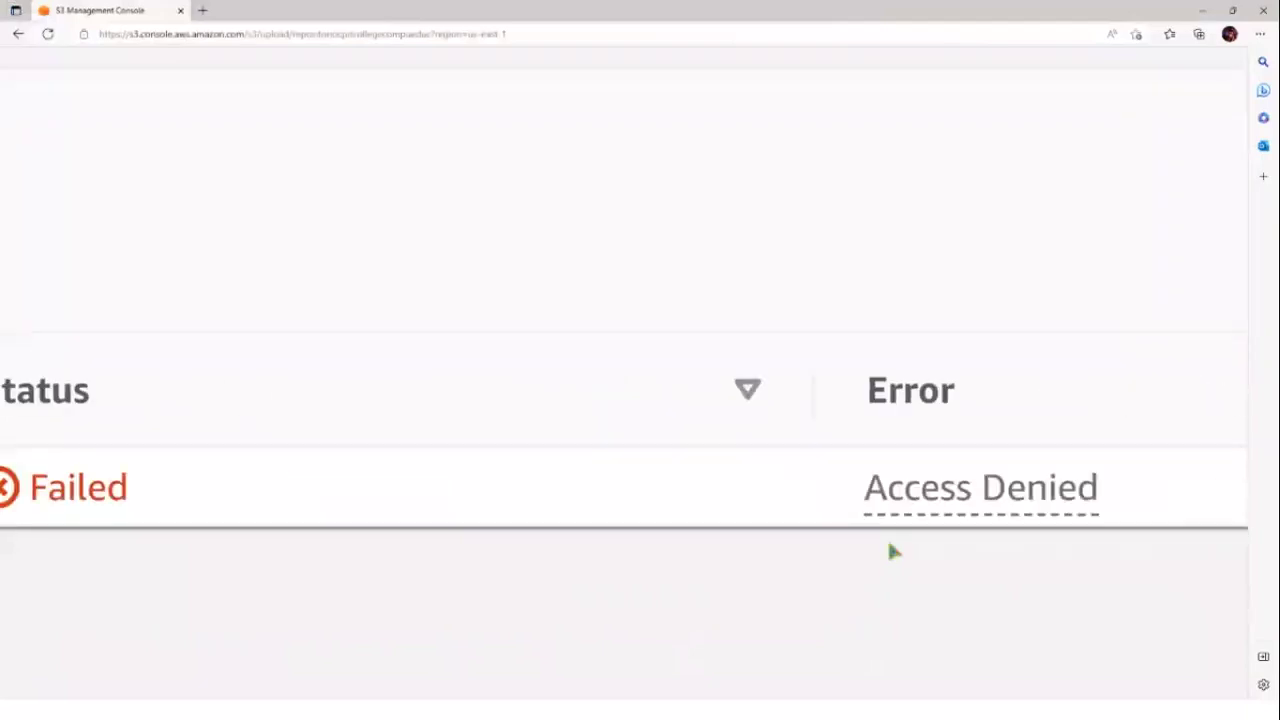
click(960, 510)
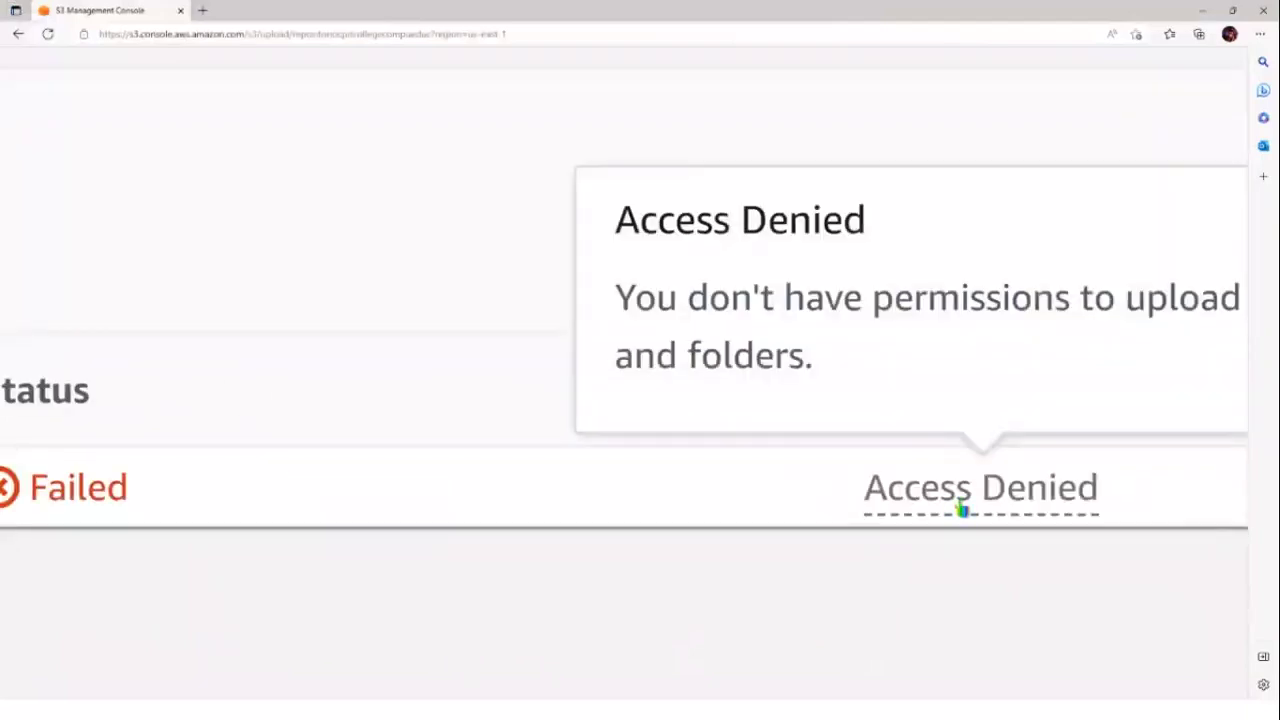
scroll(960, 510, down, 5)
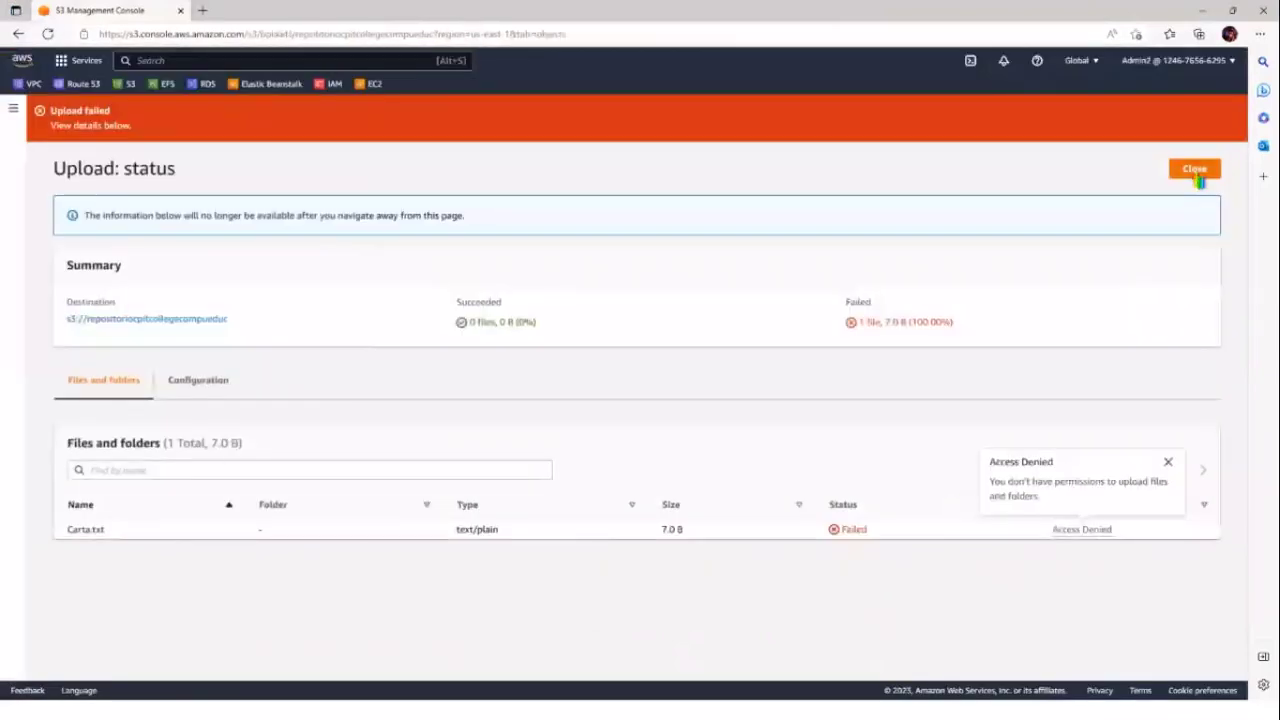
click(1194, 169)
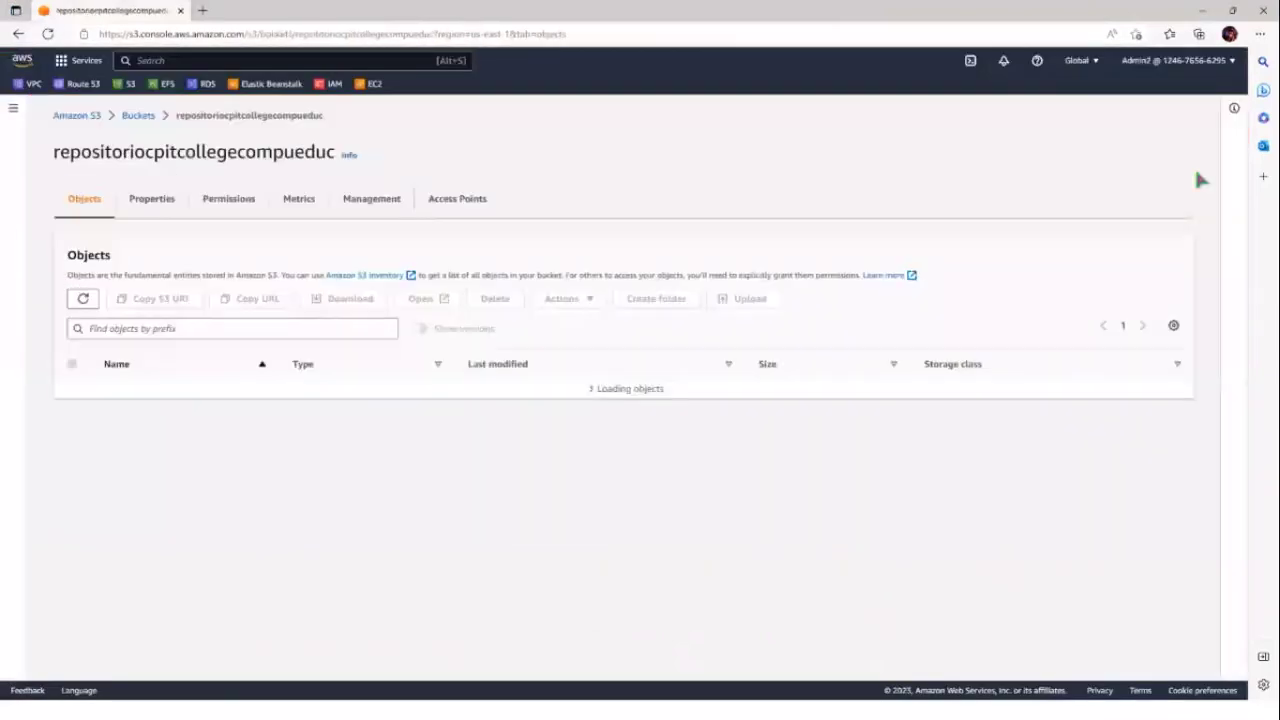
click(139, 116)
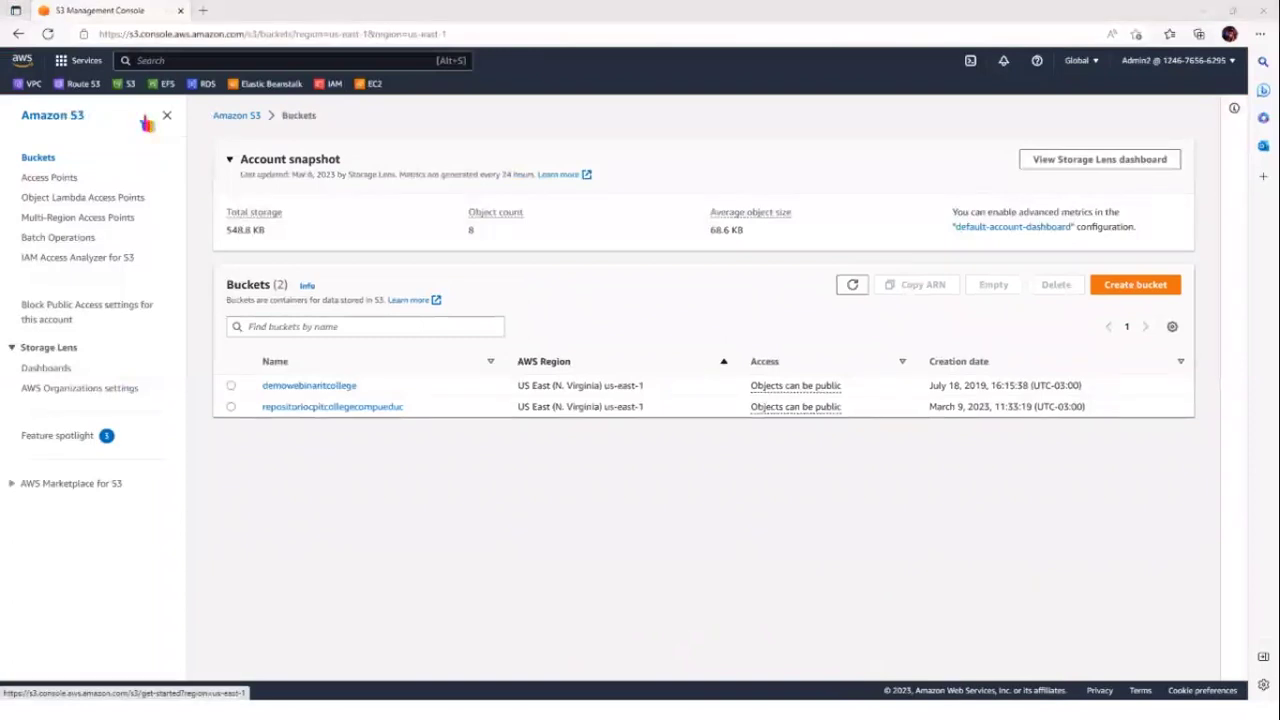
key(alt+Tab)
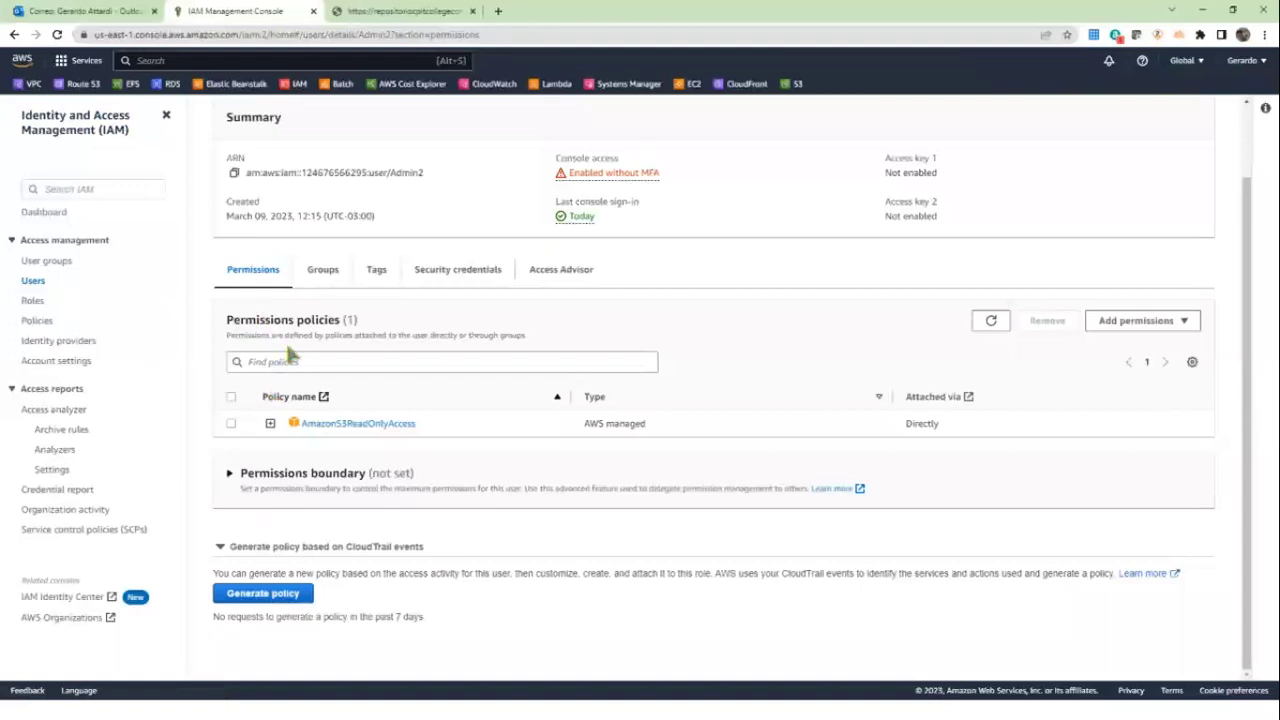
Check Admin2's details: no group memberships, and review its attached permissions policies.
click(64, 264)
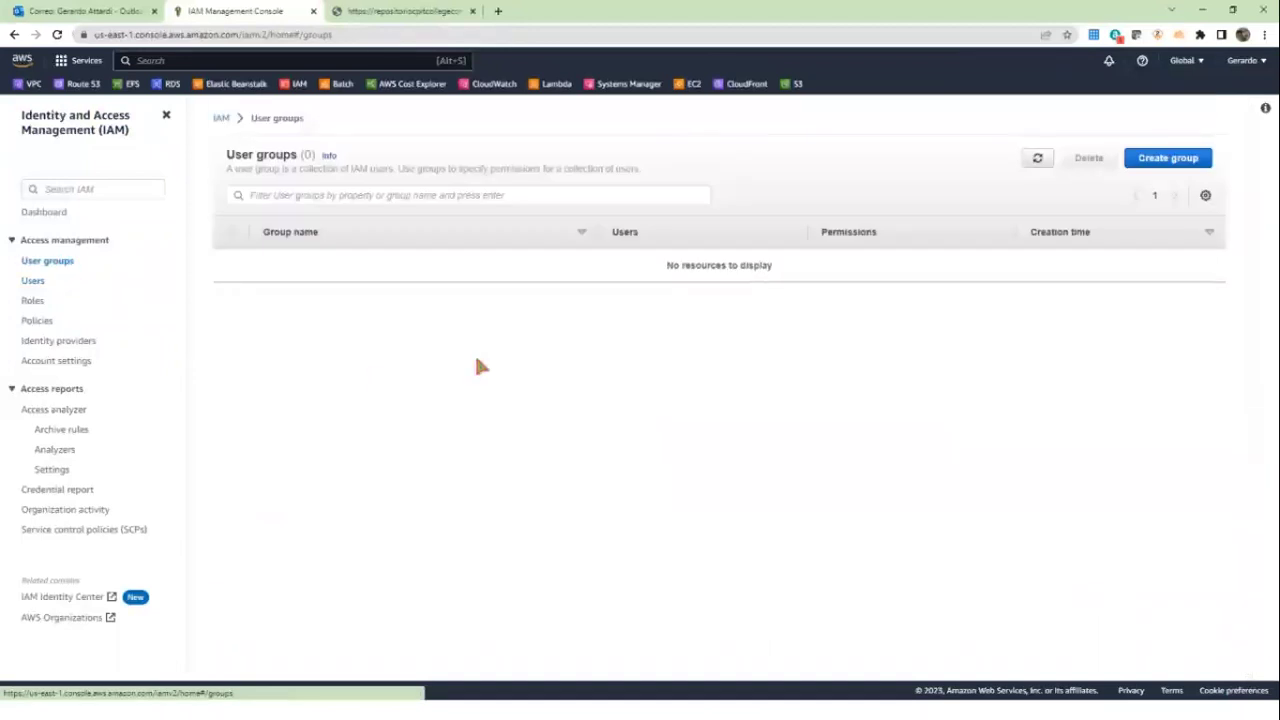
click(33, 284)
click(278, 535)
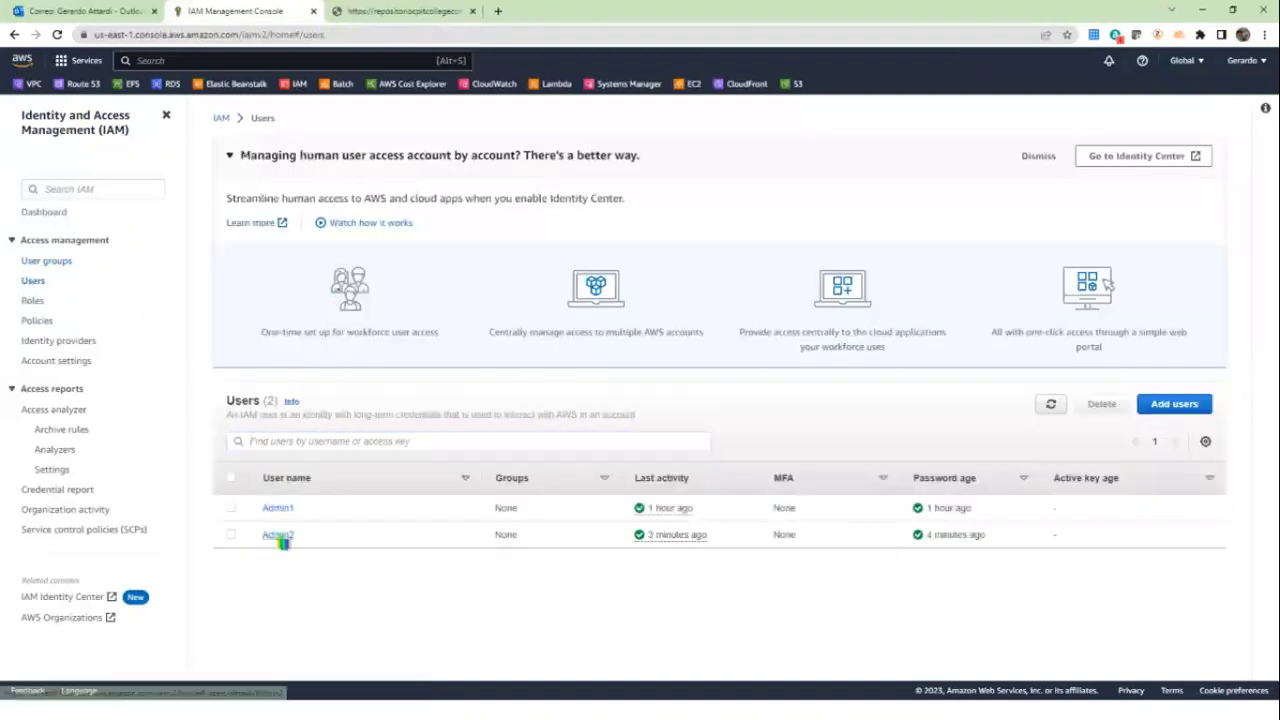
click(322, 358)
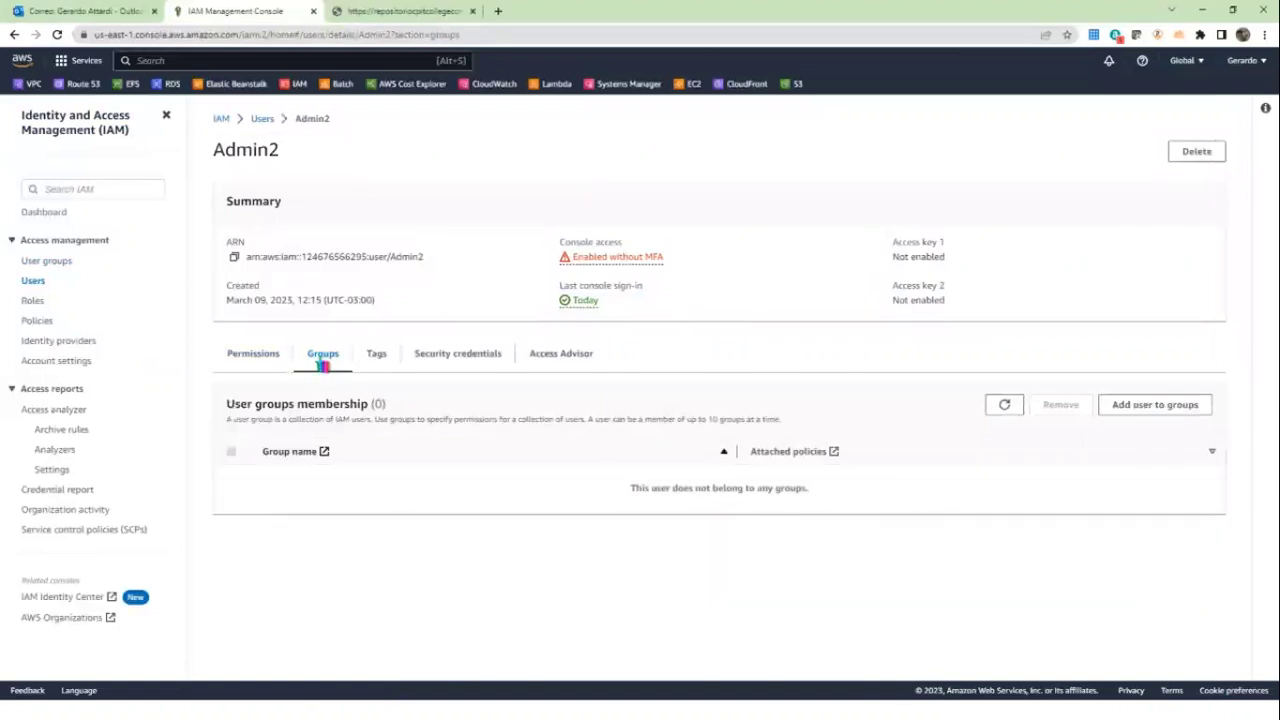
click(266, 357)
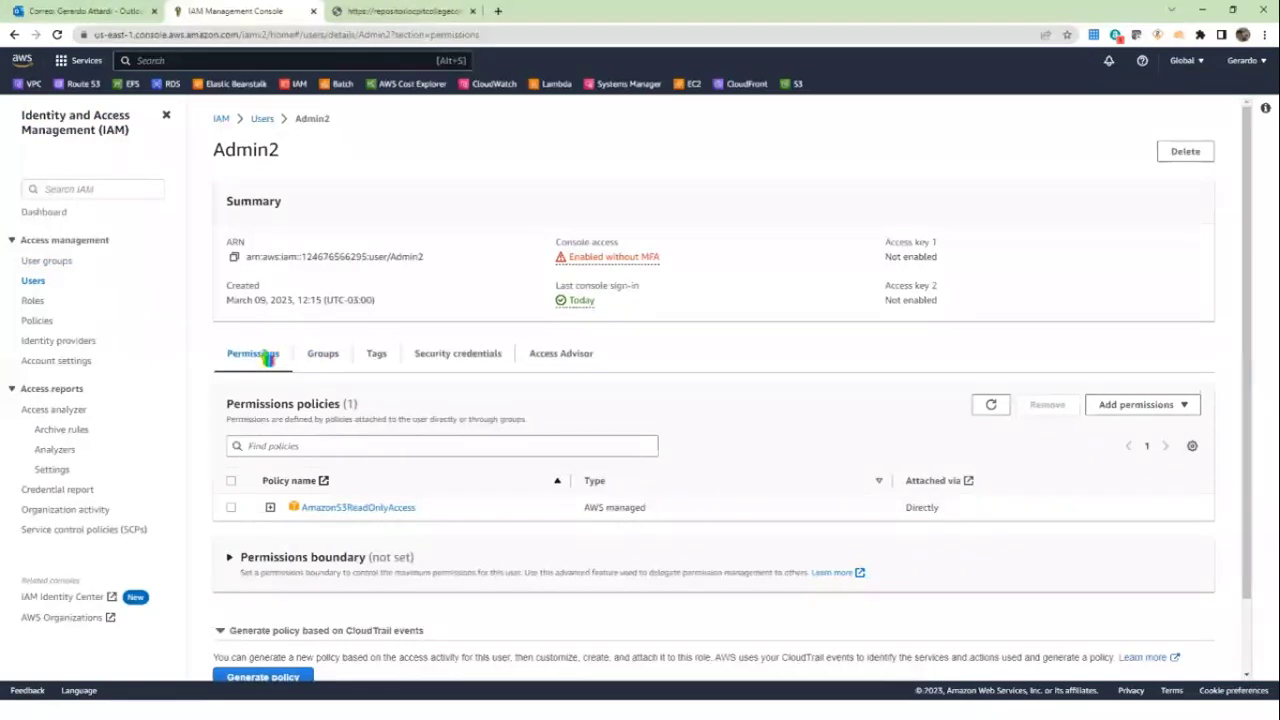
Glance at the IAM Roles list, go to the console home, and switch to the slideshow.
click(36, 302)
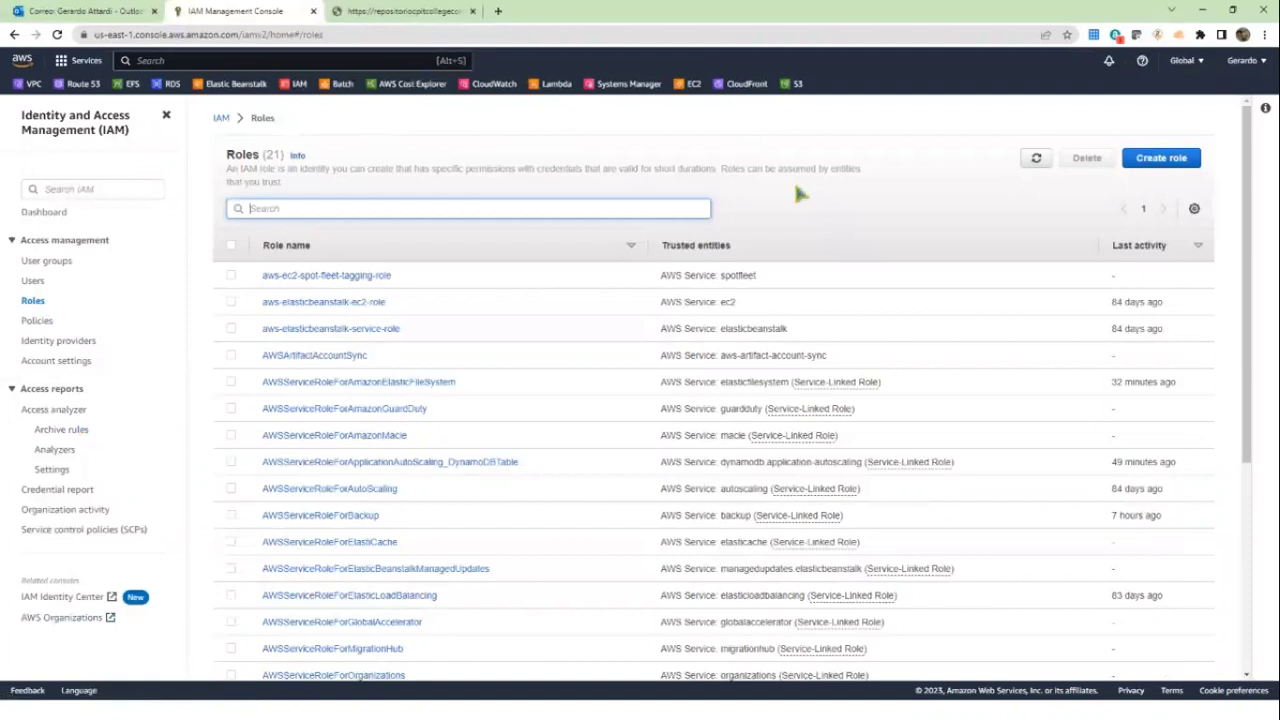
click(17, 66)
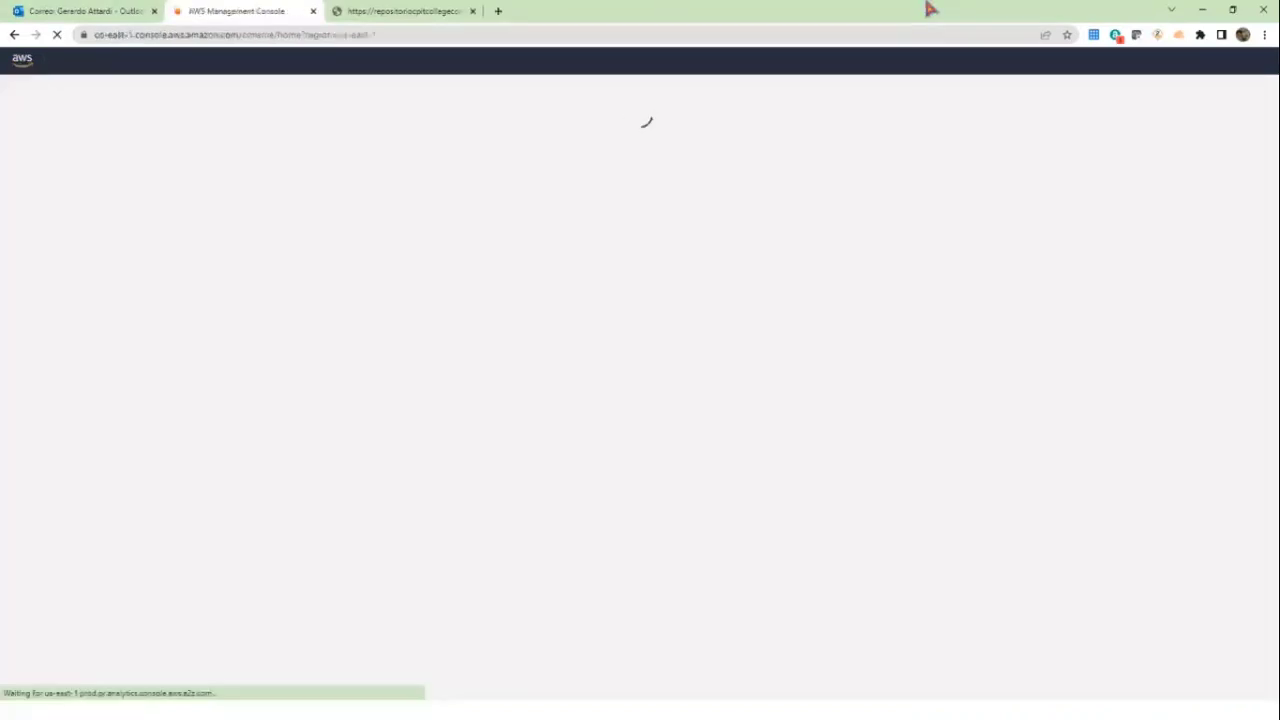
key(alt+Tab)
key(alt+Tab)
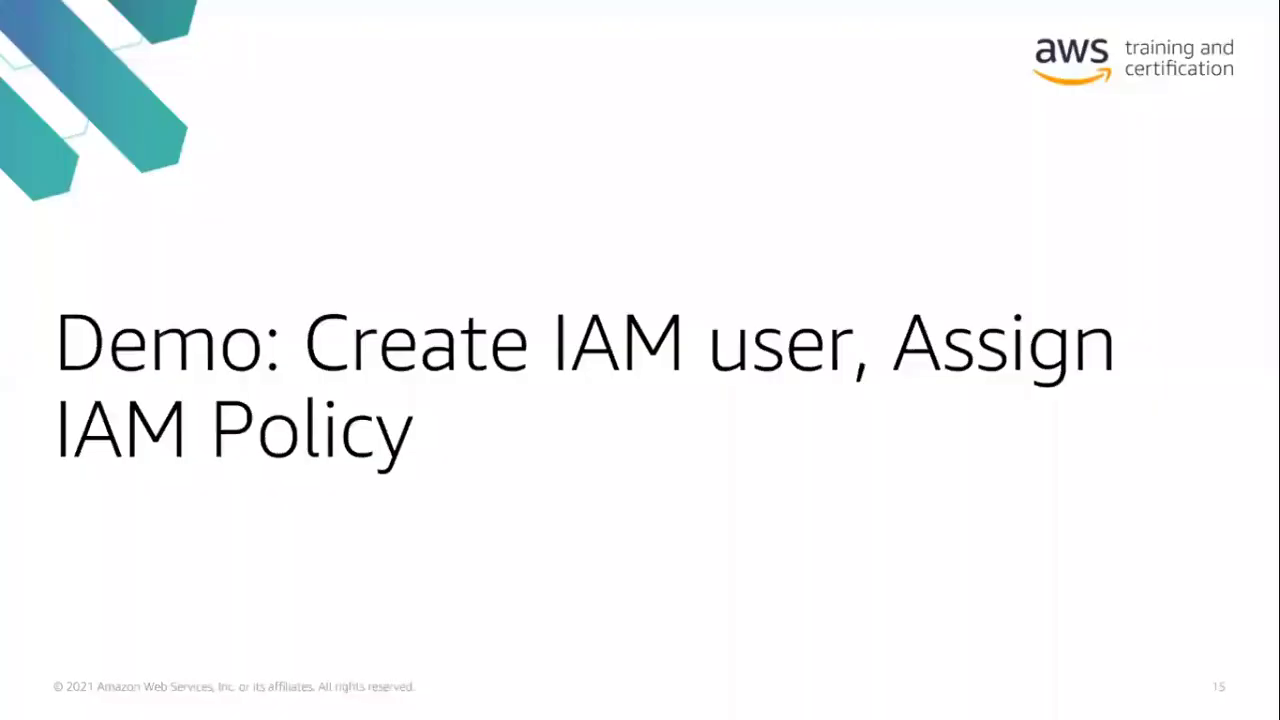
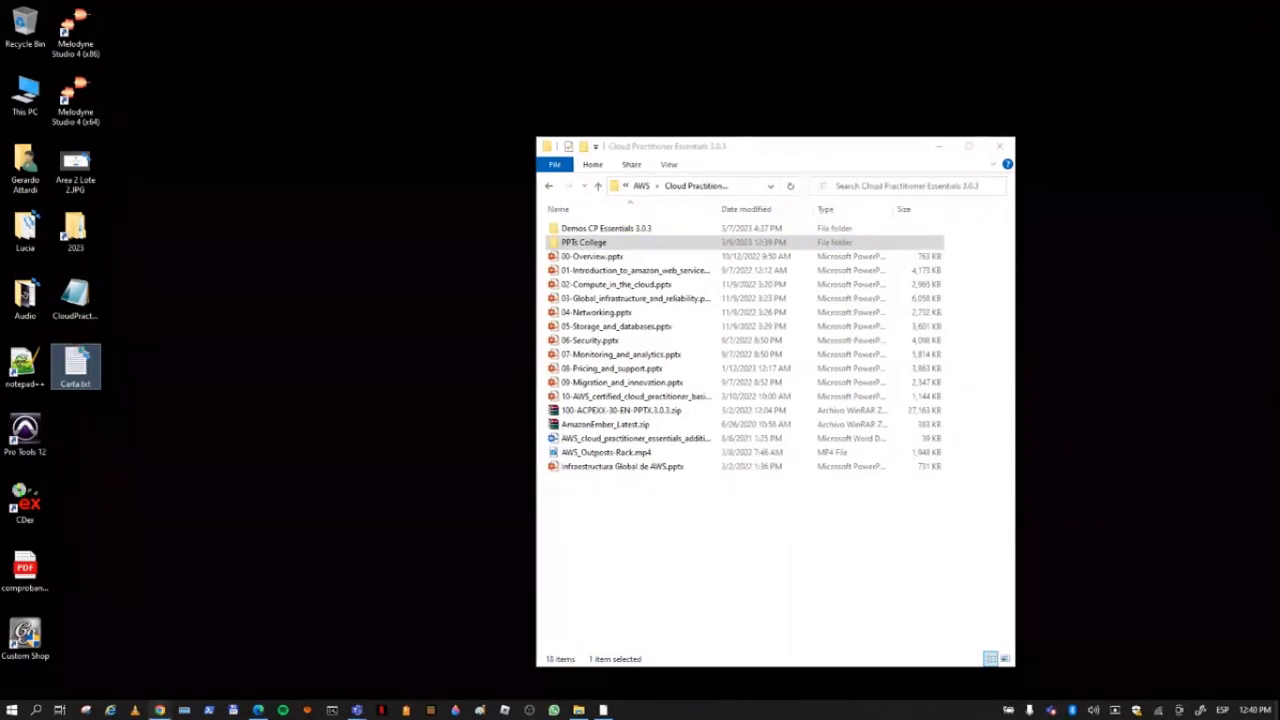
Bring the AWS console browser forward and open the Amazon S3 bucket list.
click(159, 710)
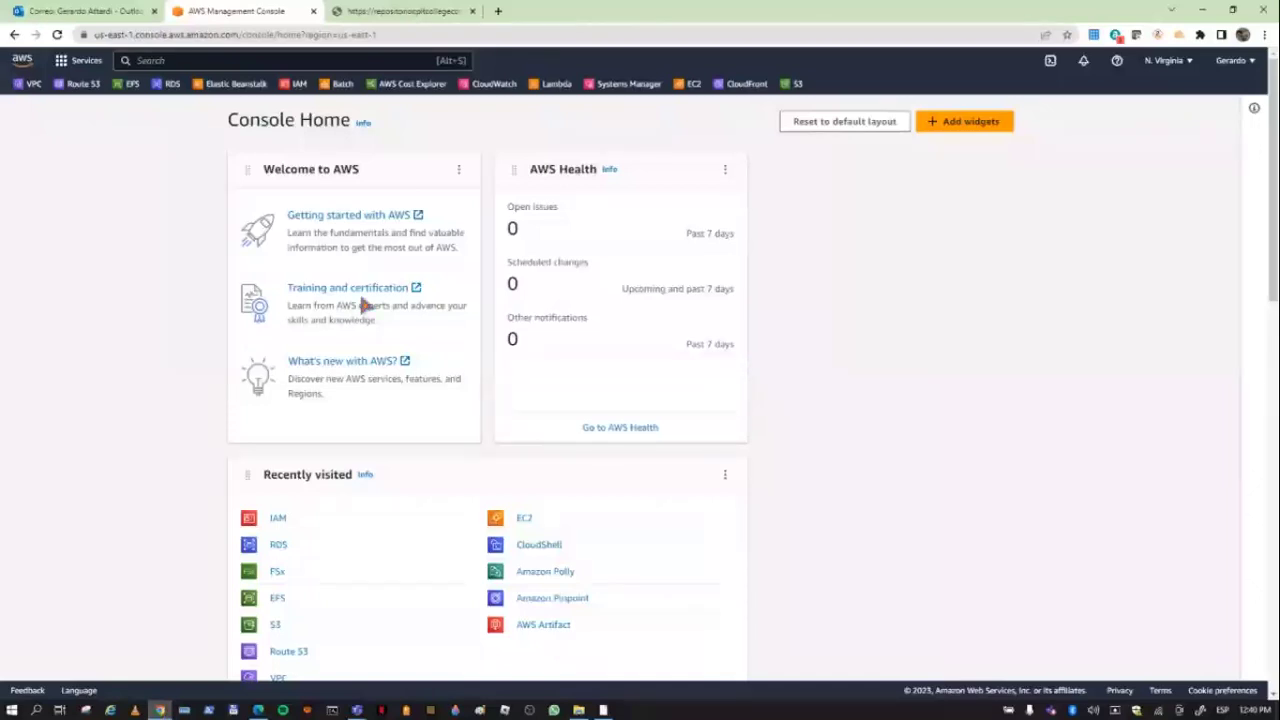
click(792, 84)
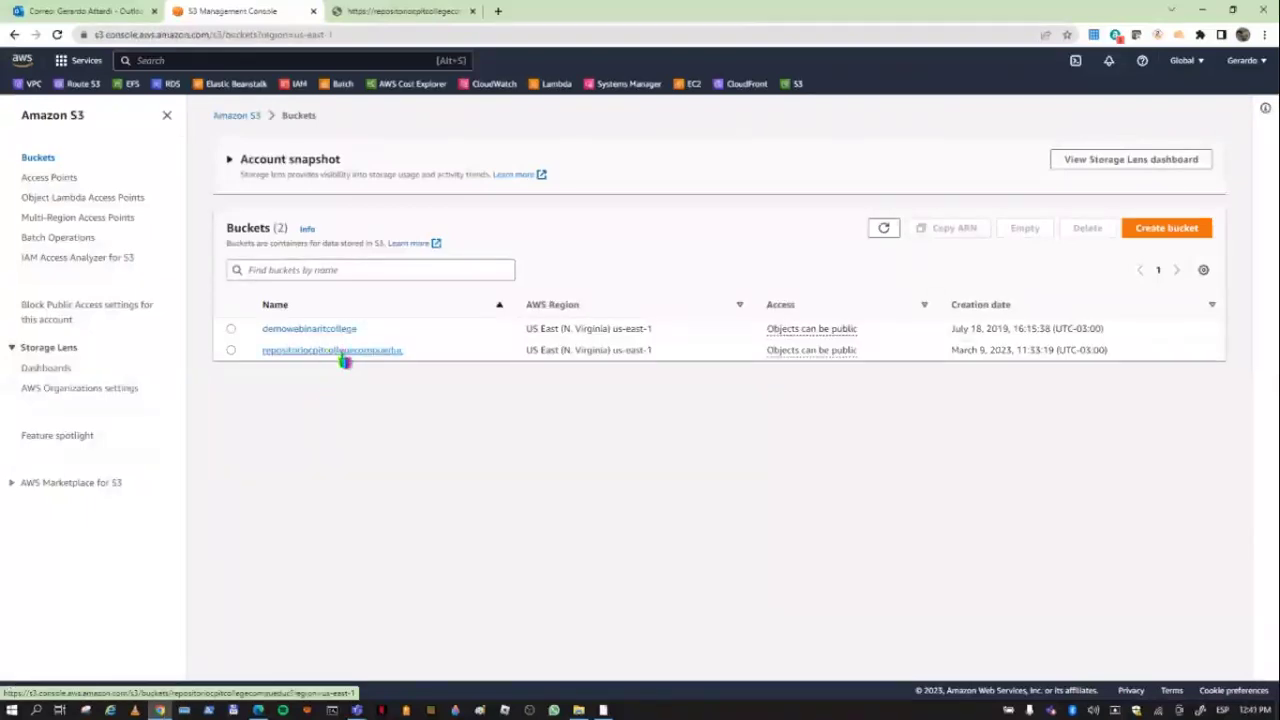
Open the Create lifecycle rule form from the repositoriocpitcollegecompueduc bucket's Management tab.
click(342, 356)
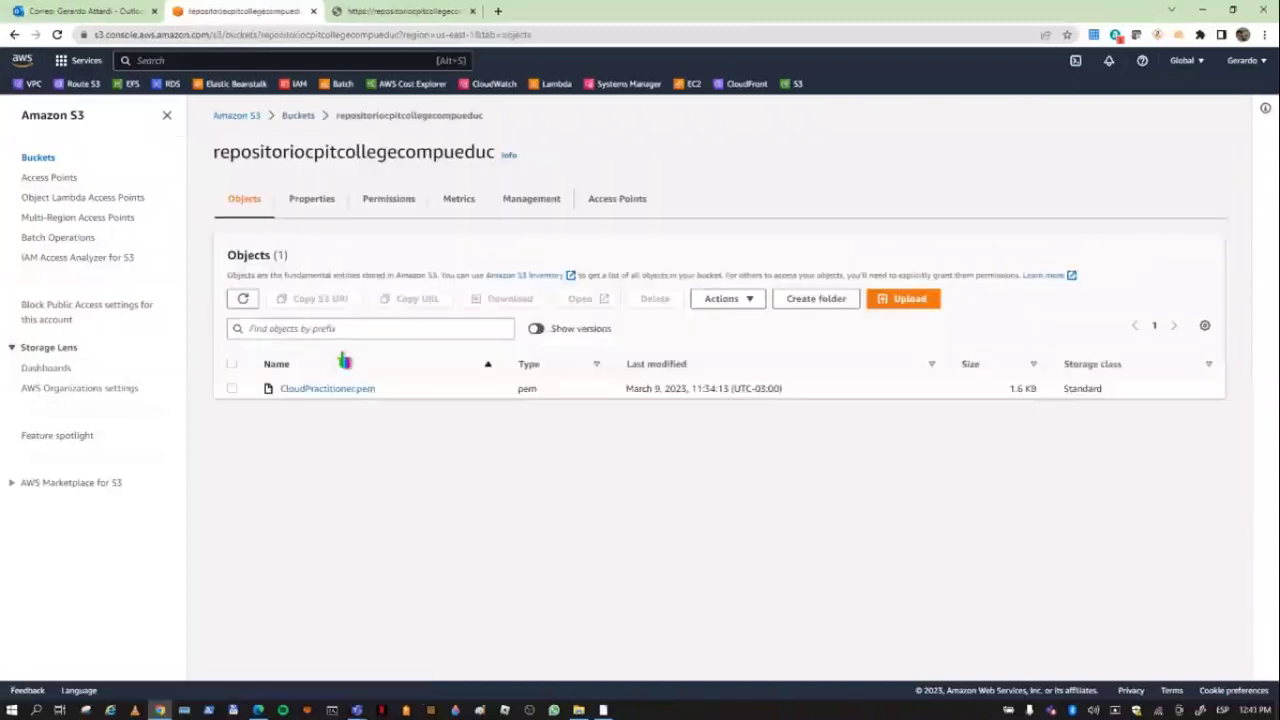
click(528, 200)
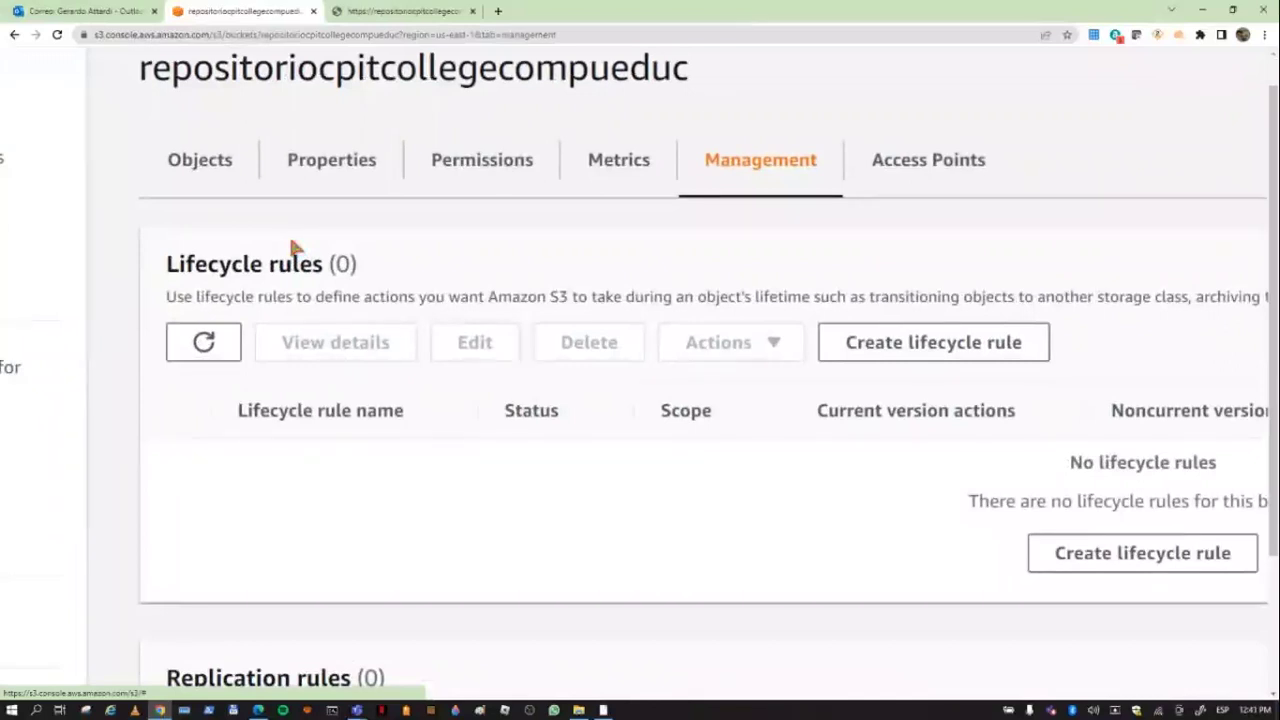
click(913, 358)
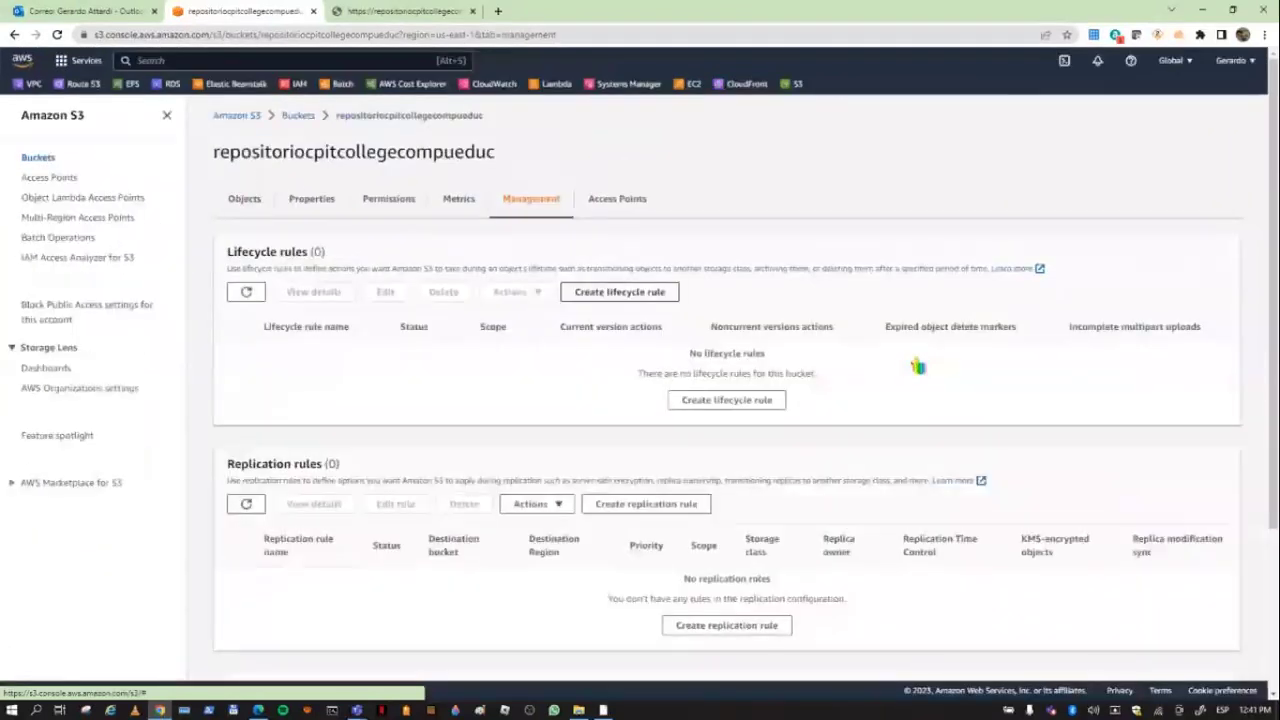
click(758, 402)
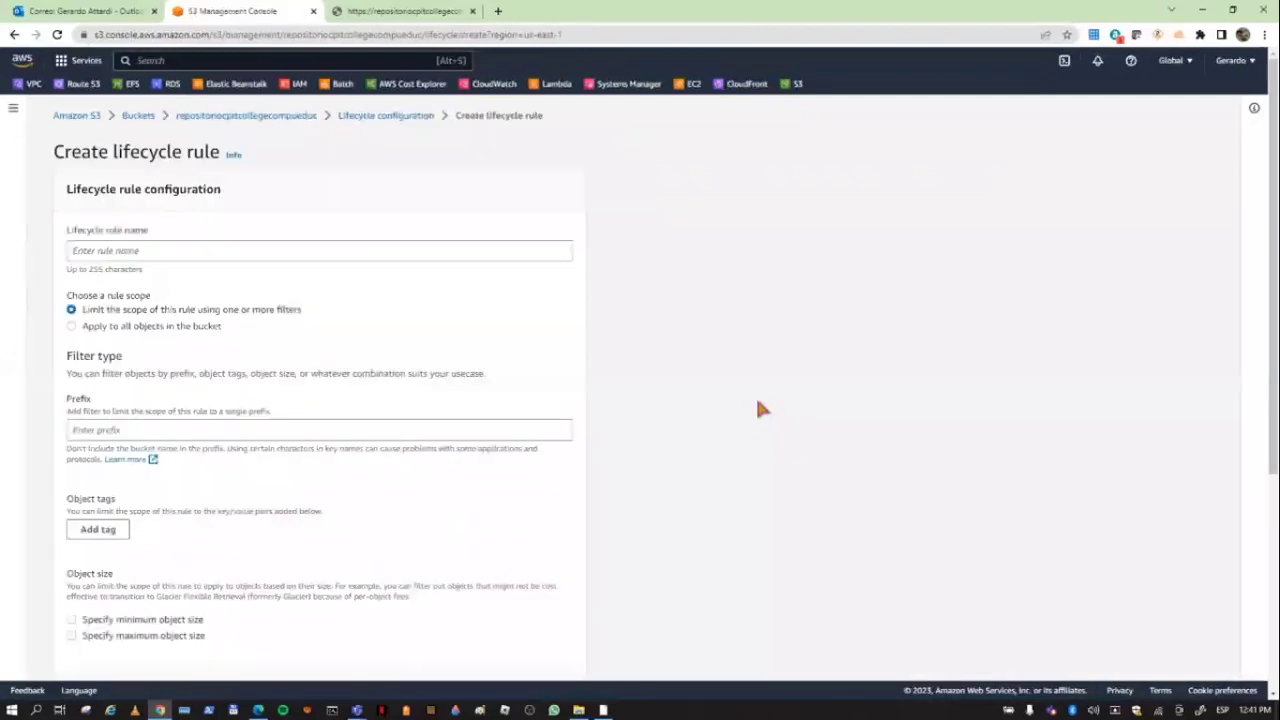
scroll(225, 373, down, 4)
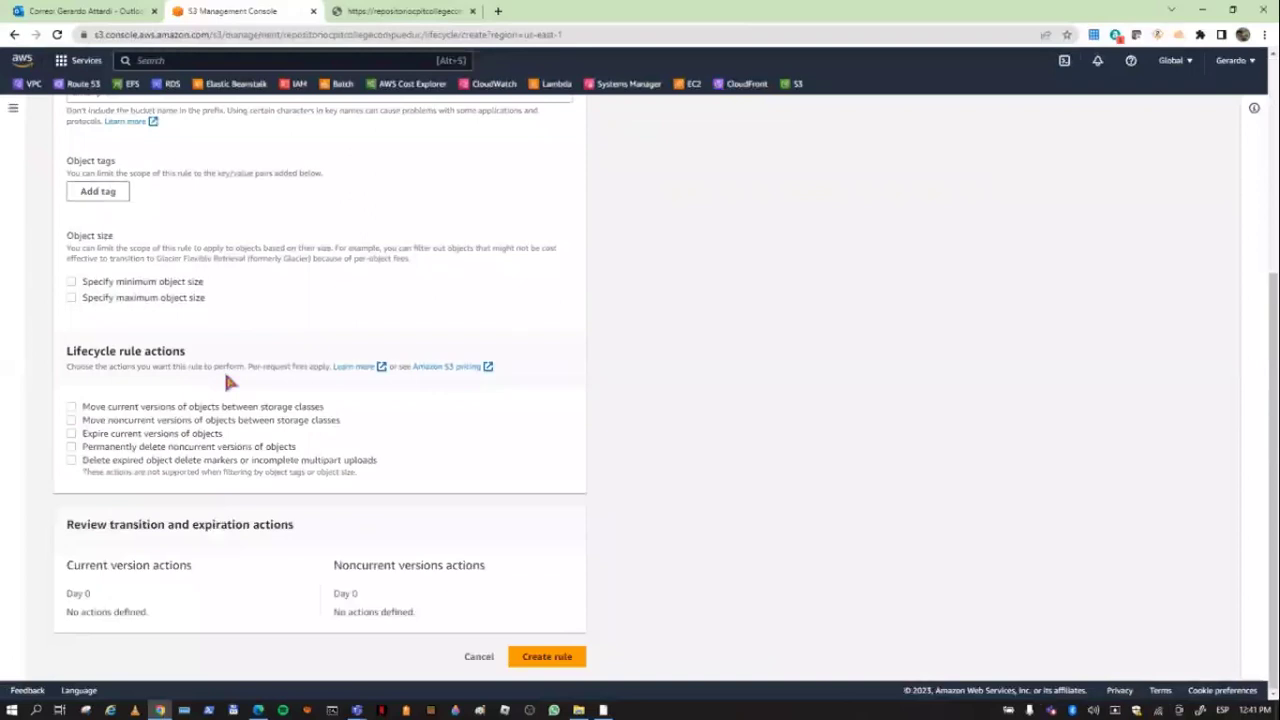
scroll(224, 369, up, 4)
scroll(224, 369, down, 4)
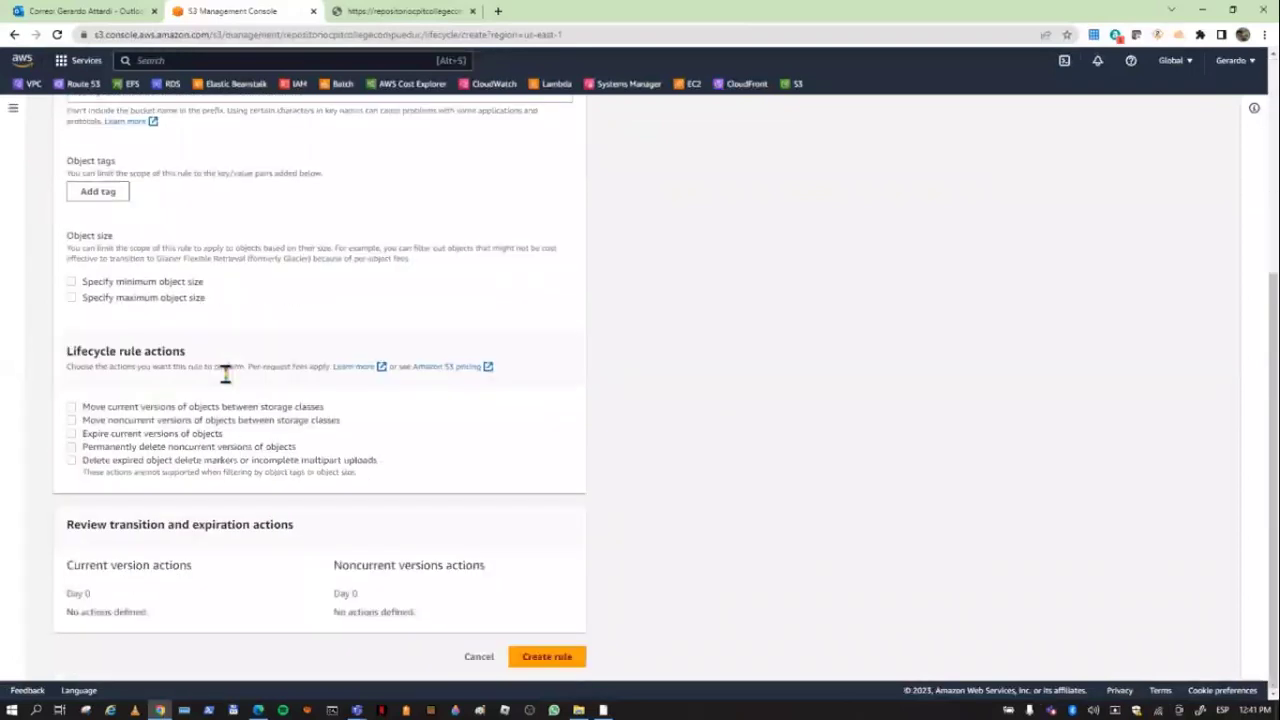
click(480, 657)
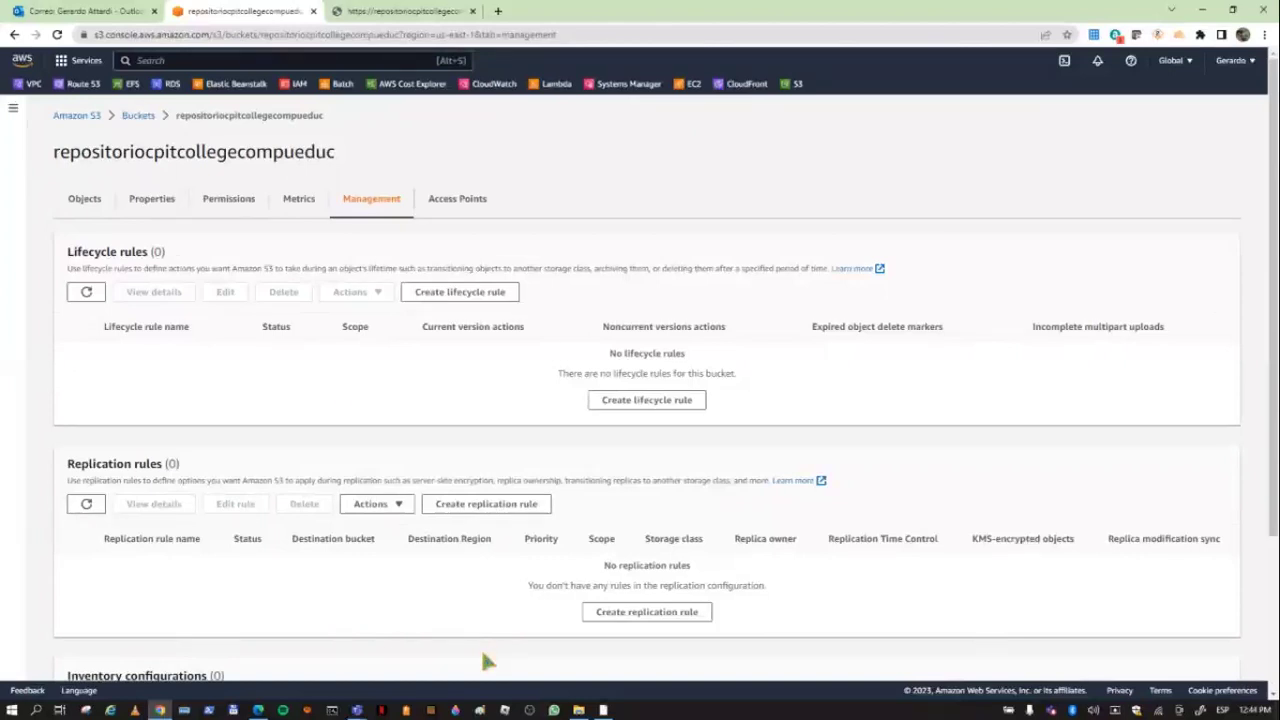
Return to the S3 bucket list and switch to the course folder window.
click(138, 116)
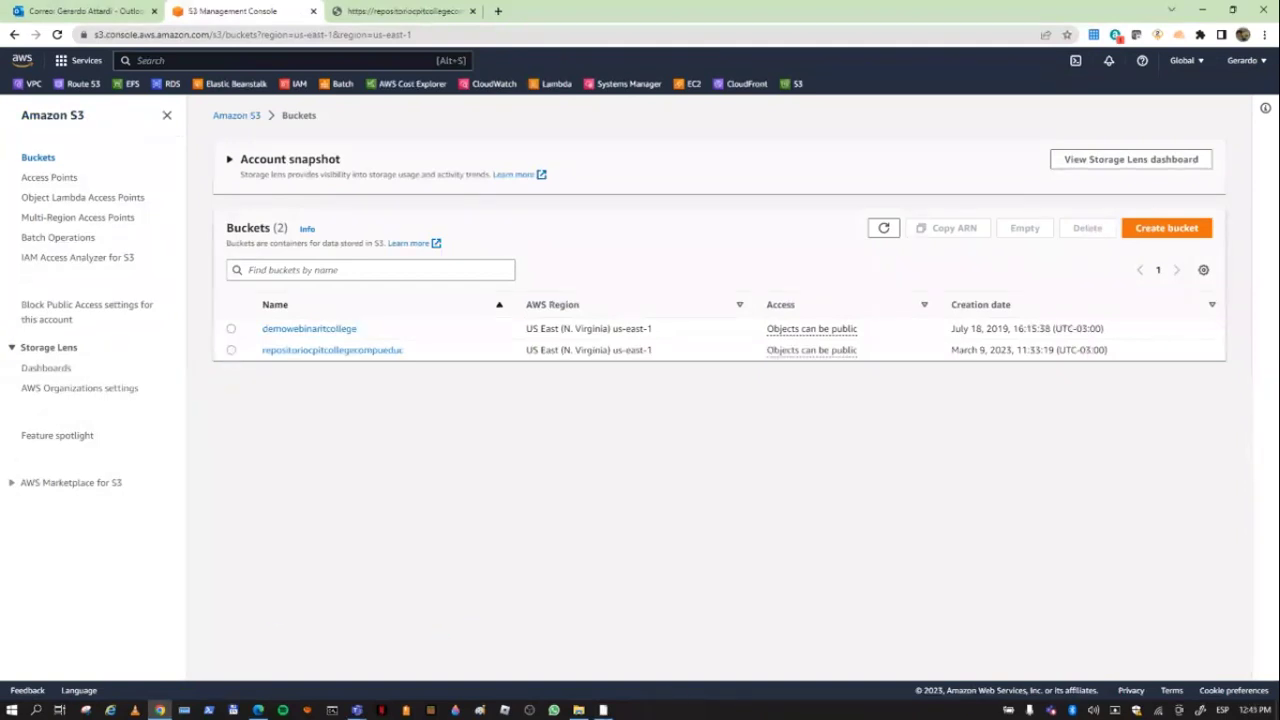
mouse_move(578, 710)
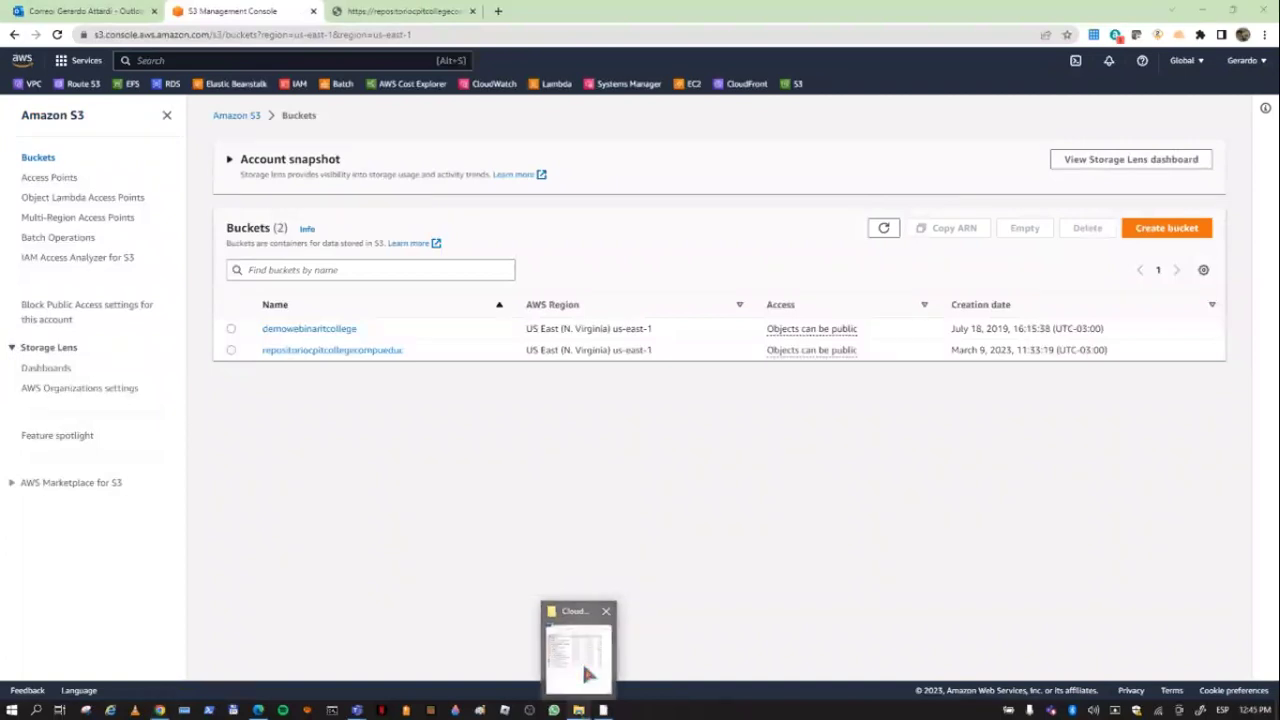
click(589, 676)
Open the BREAK 15 MIN presentation from the PPTs College folder in PowerPoint.
click(616, 240)
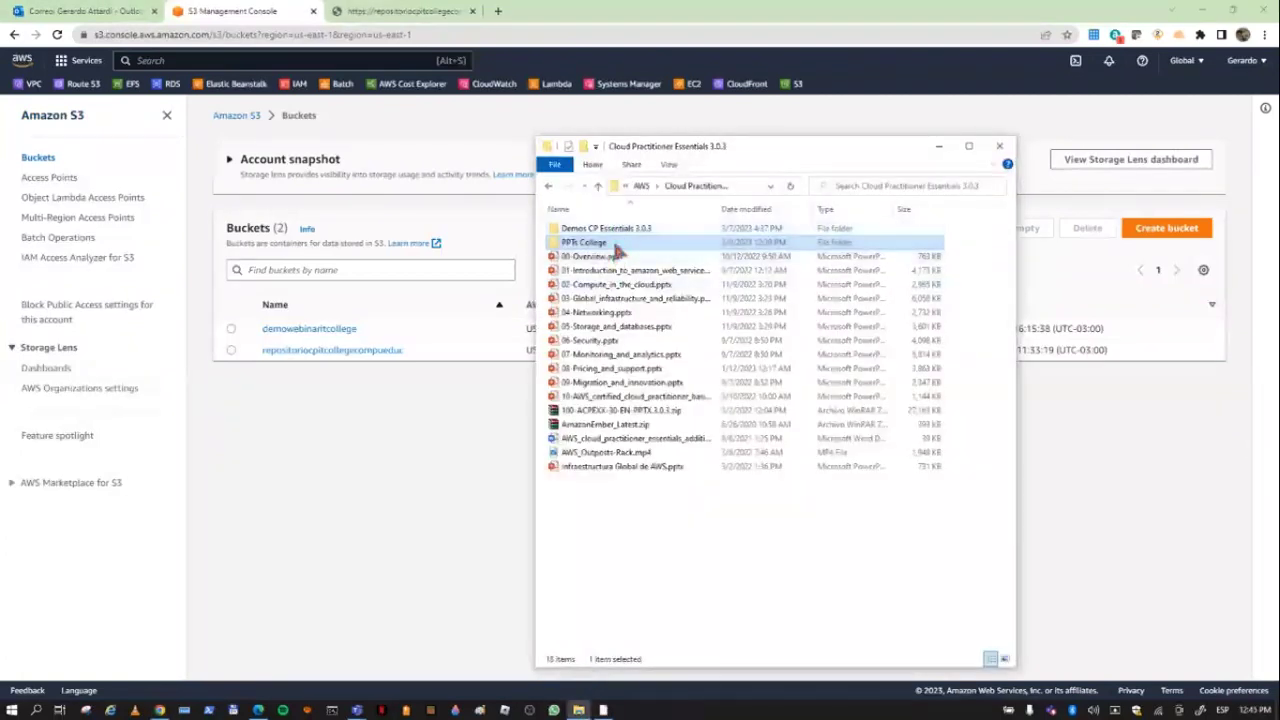
double_click(616, 244)
click(625, 243)
double_click(626, 243)
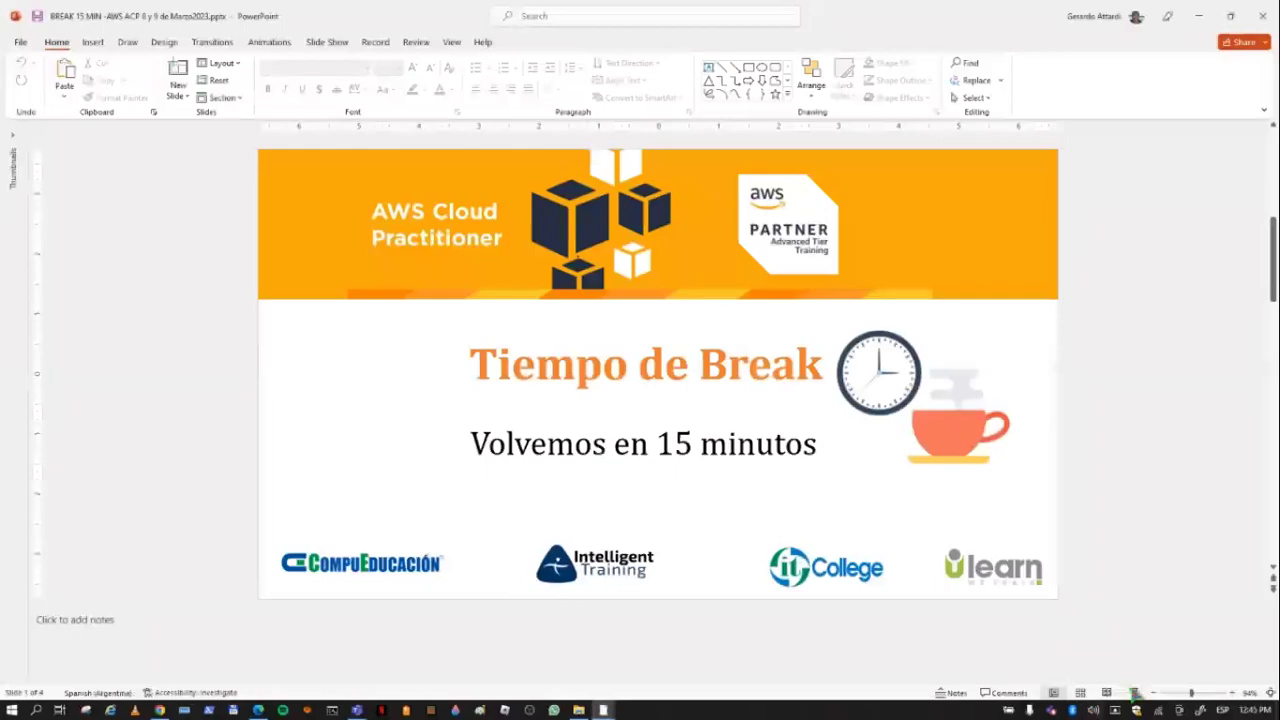
Present the 'Tiempo de Break' slides full screen, then end the show and close PowerPoint.
click(1133, 693)
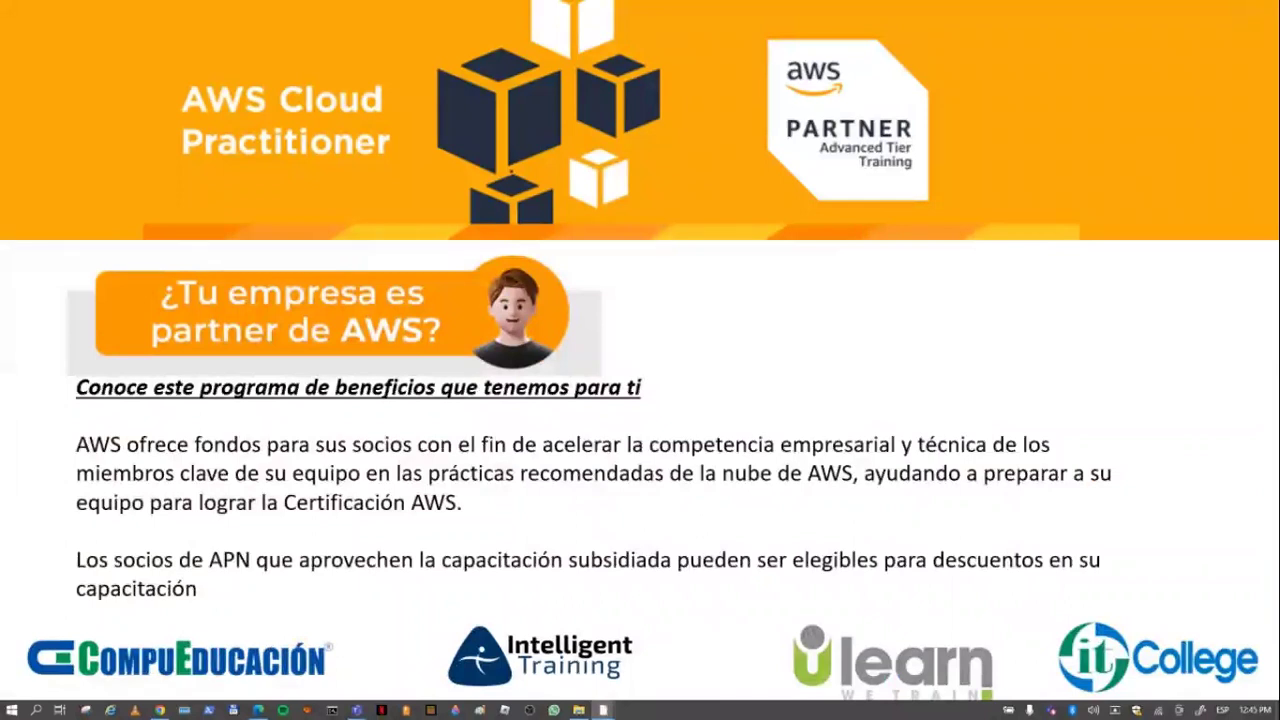
key(Escape)
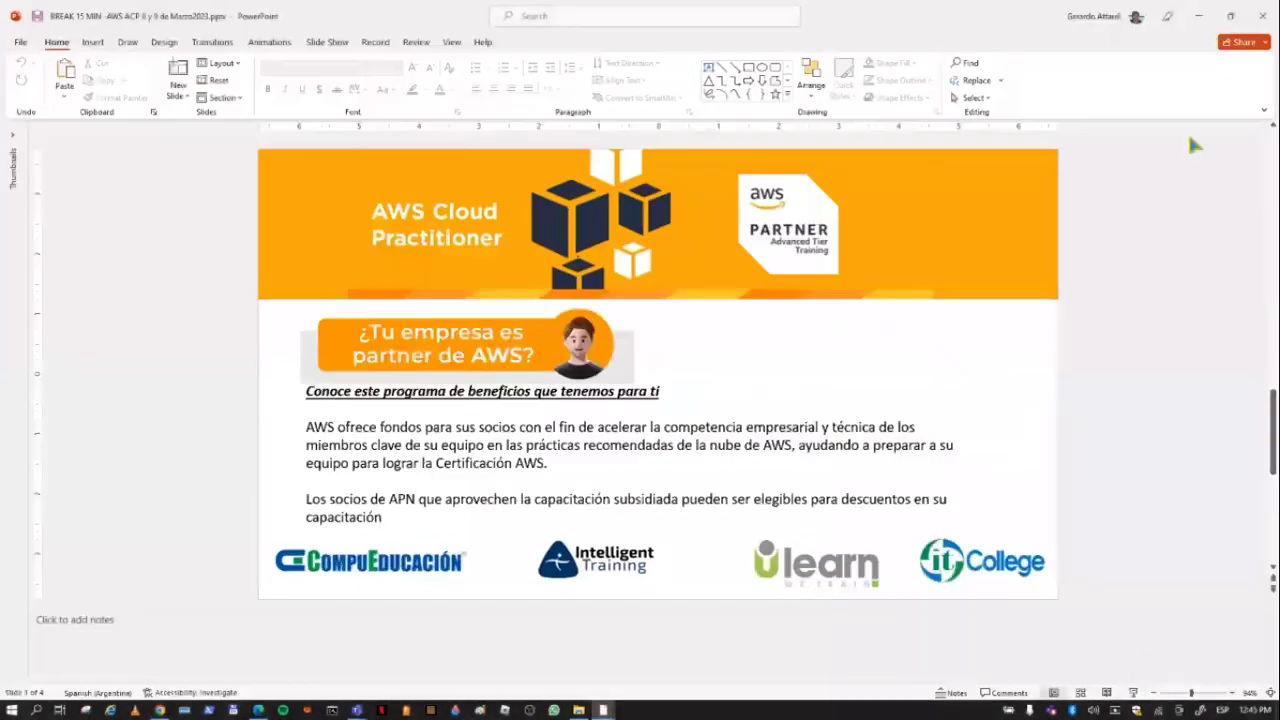
click(1262, 16)
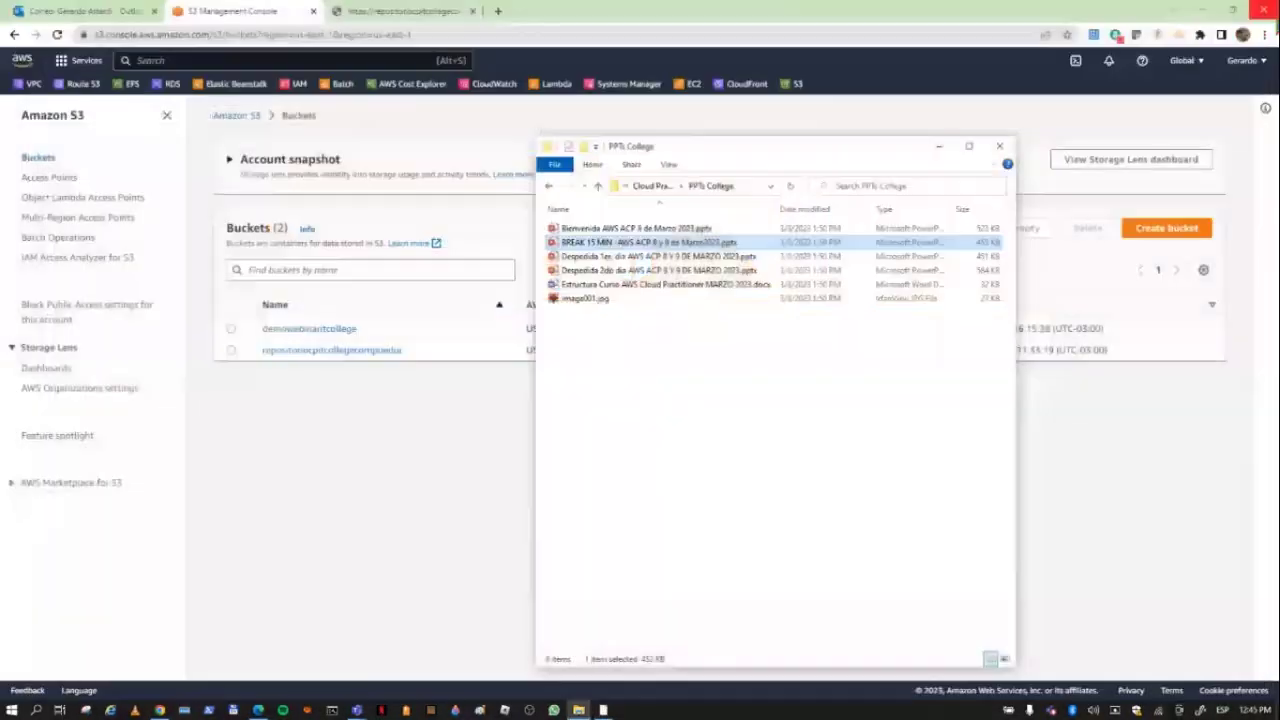
Go back up to the Cloud Practitioner Essentials 3.0.3 folder and open 06-Security.pptx.
click(660, 187)
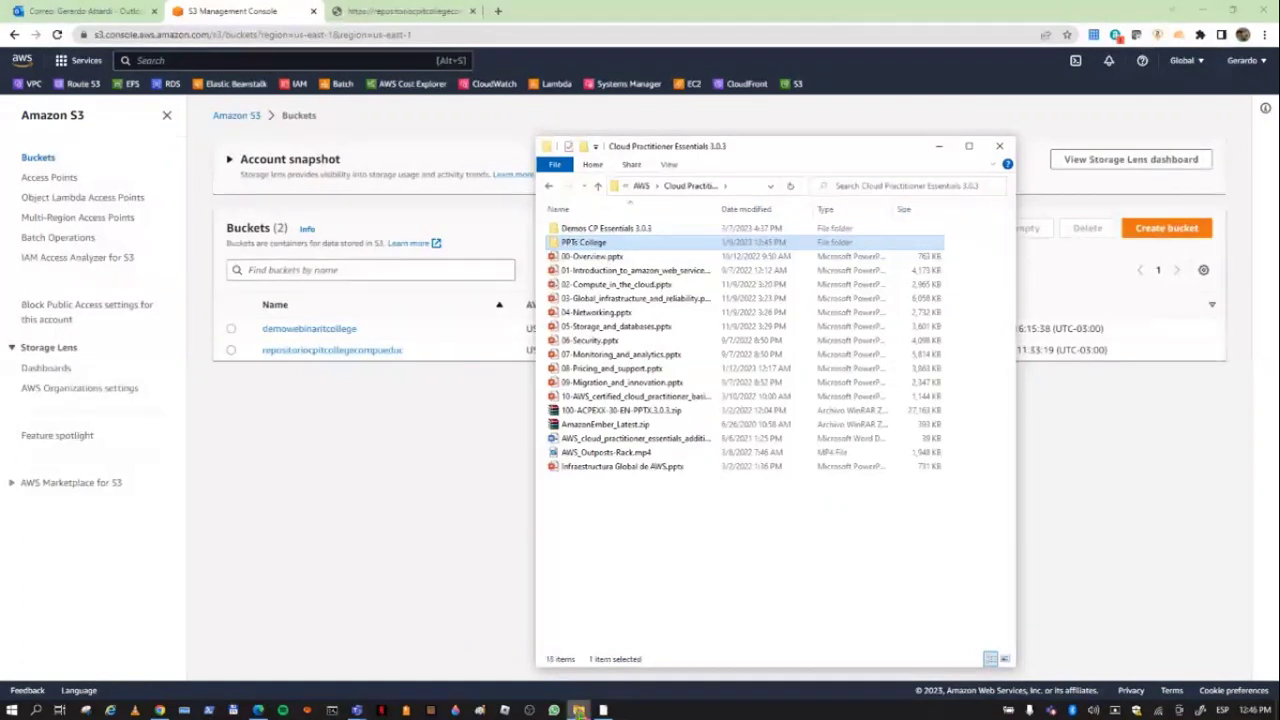
mouse_move(580, 712)
click(595, 672)
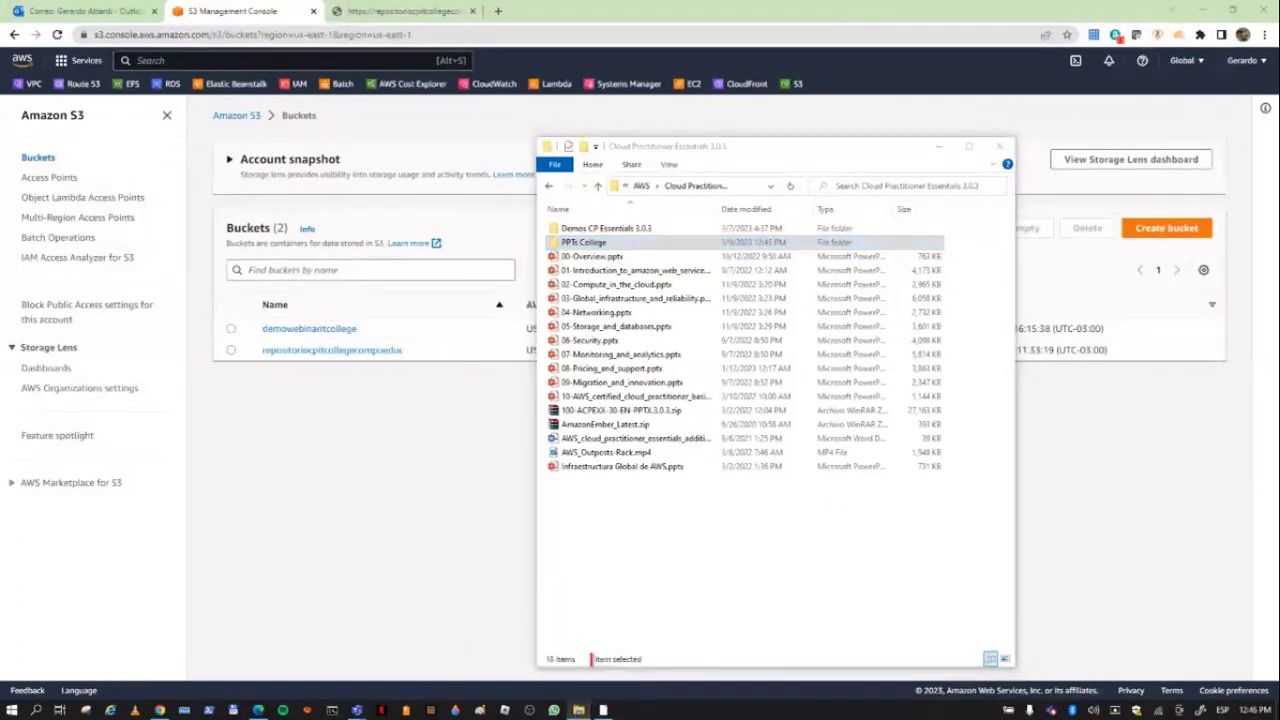
double_click(633, 341)
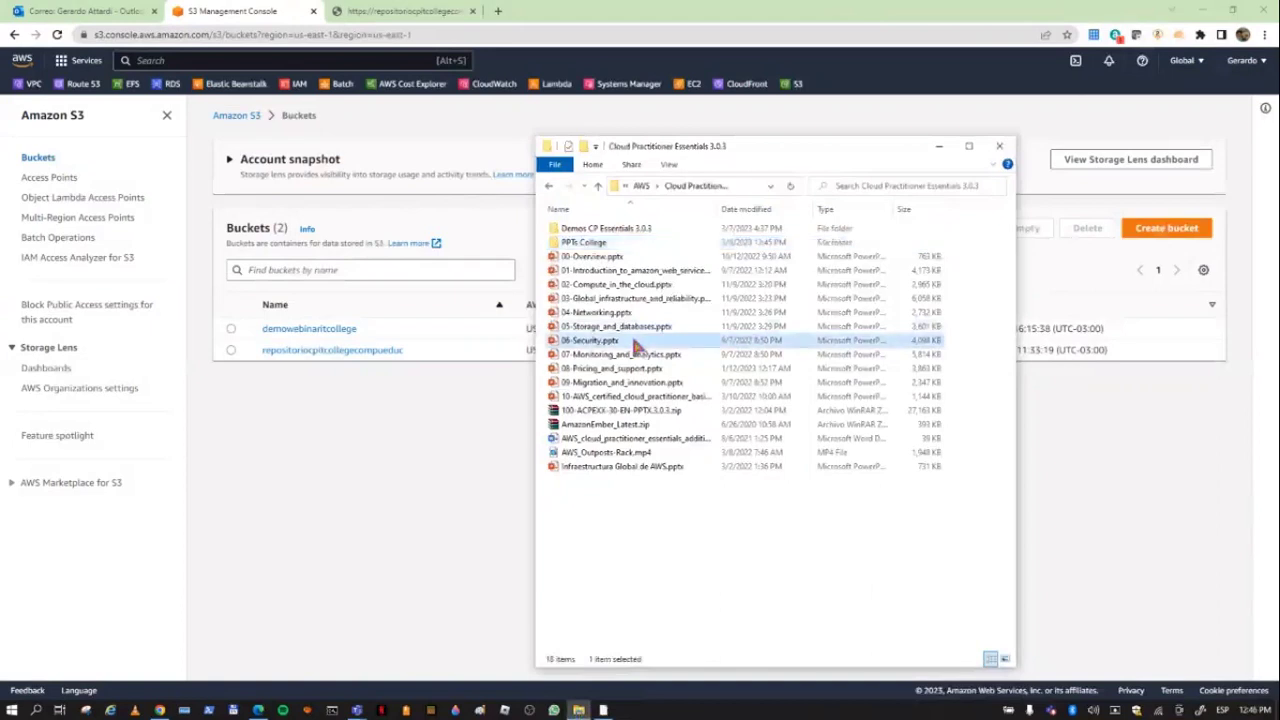
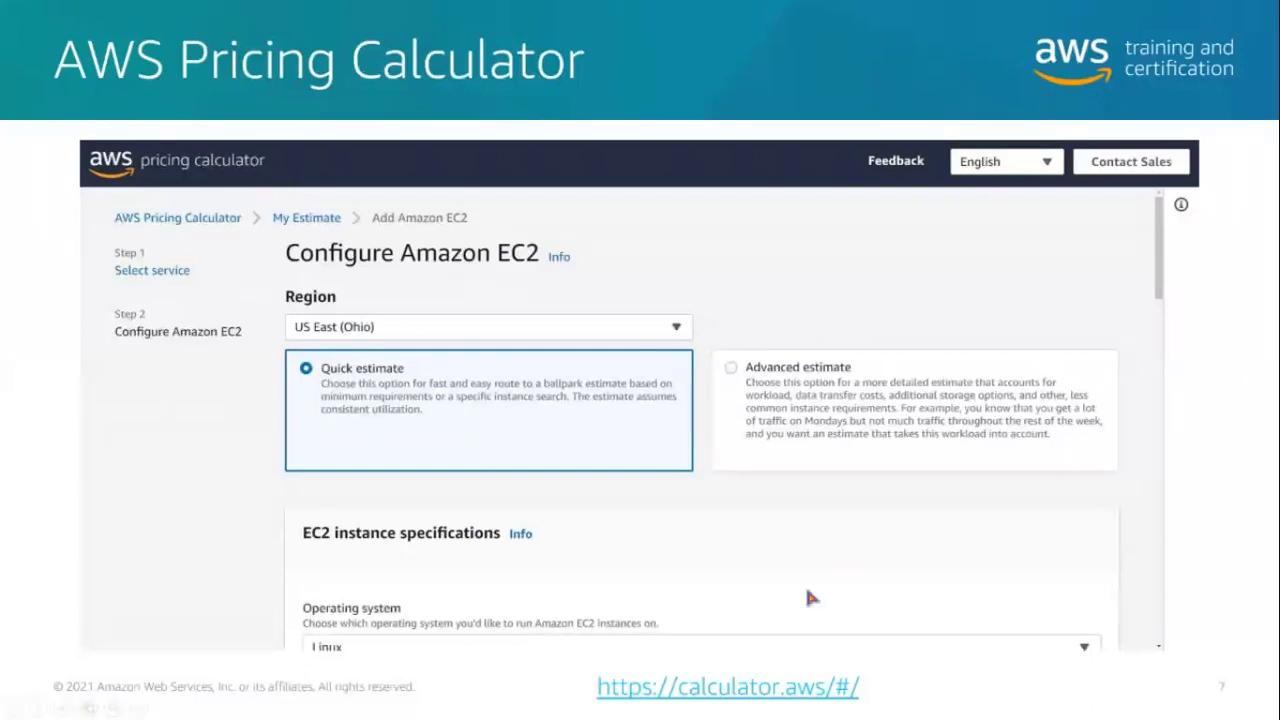
Start a new cost estimate in AWS Pricing Calculator with region US East (N. Virginia).
click(751, 693)
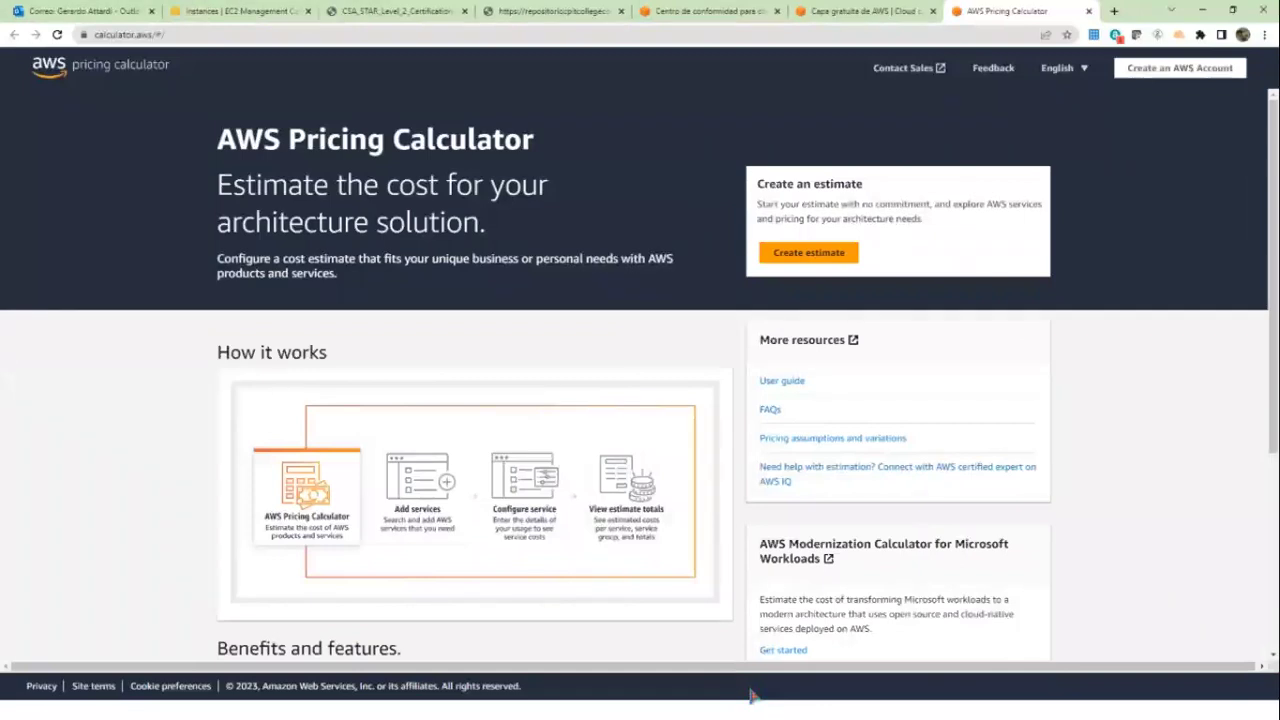
click(821, 260)
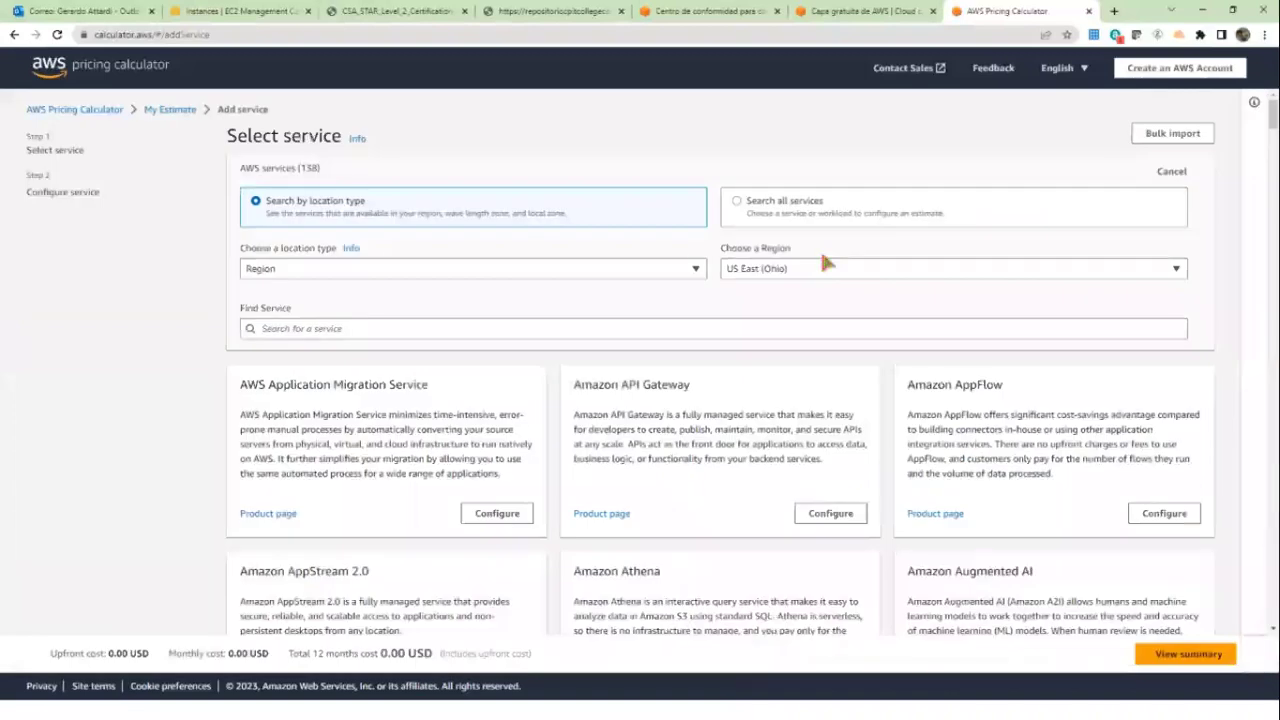
click(785, 268)
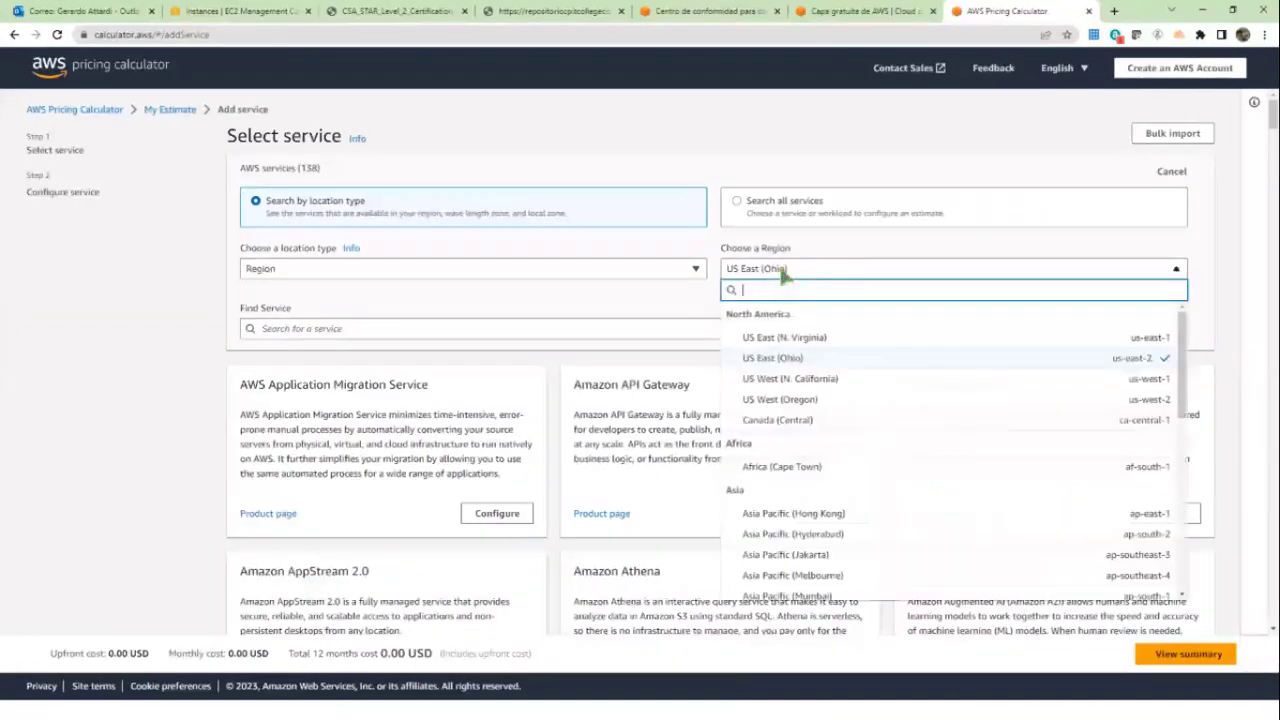
click(790, 340)
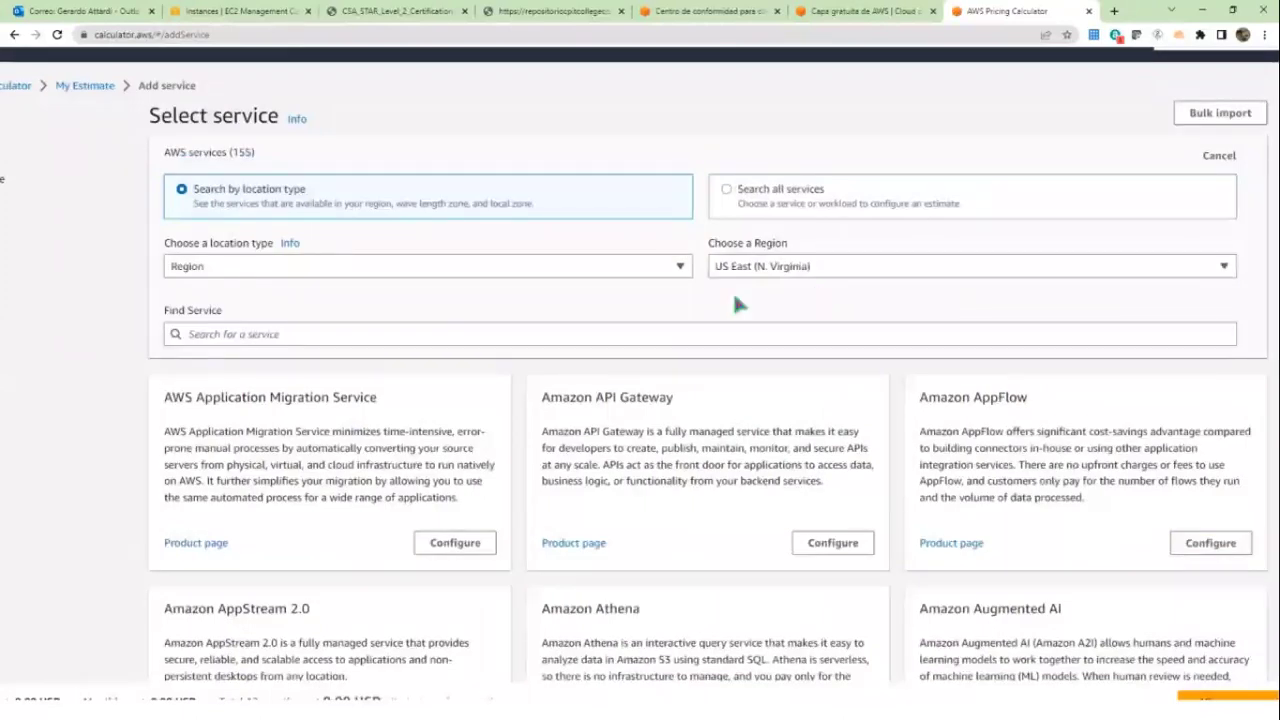
Search for 's3' and open the Amazon S3 configuration form.
click(370, 336)
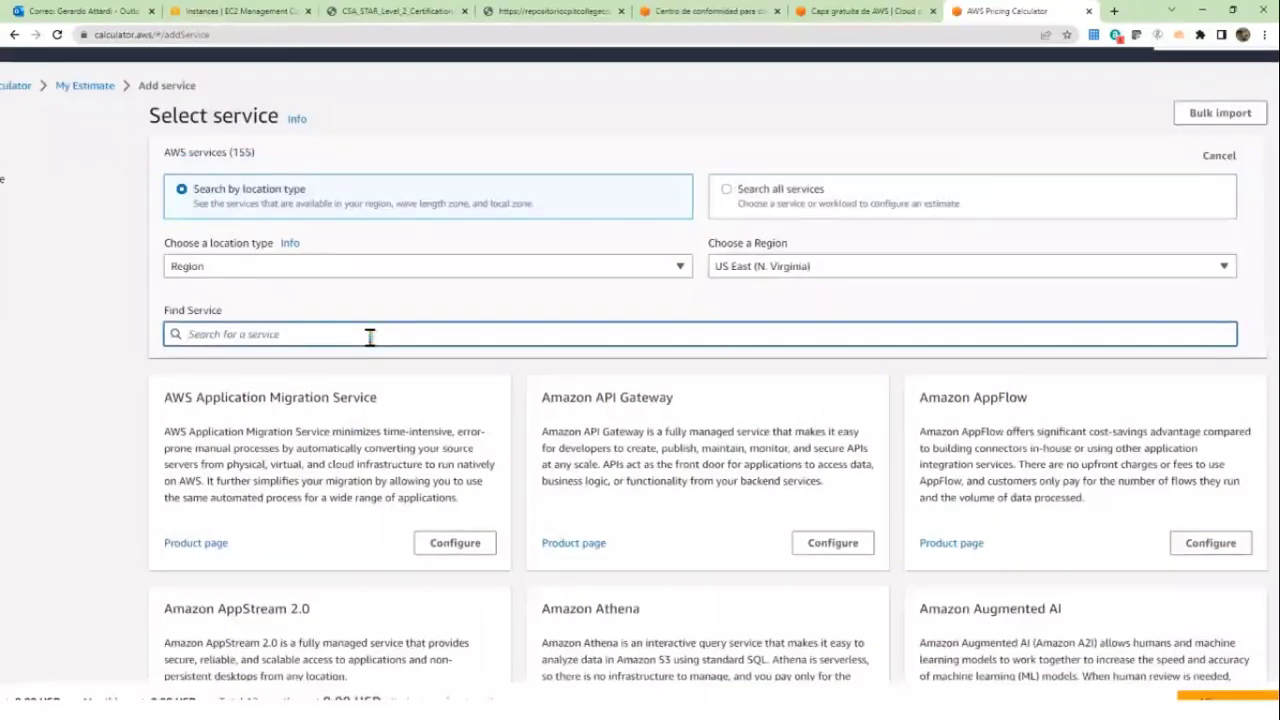
text(s3)
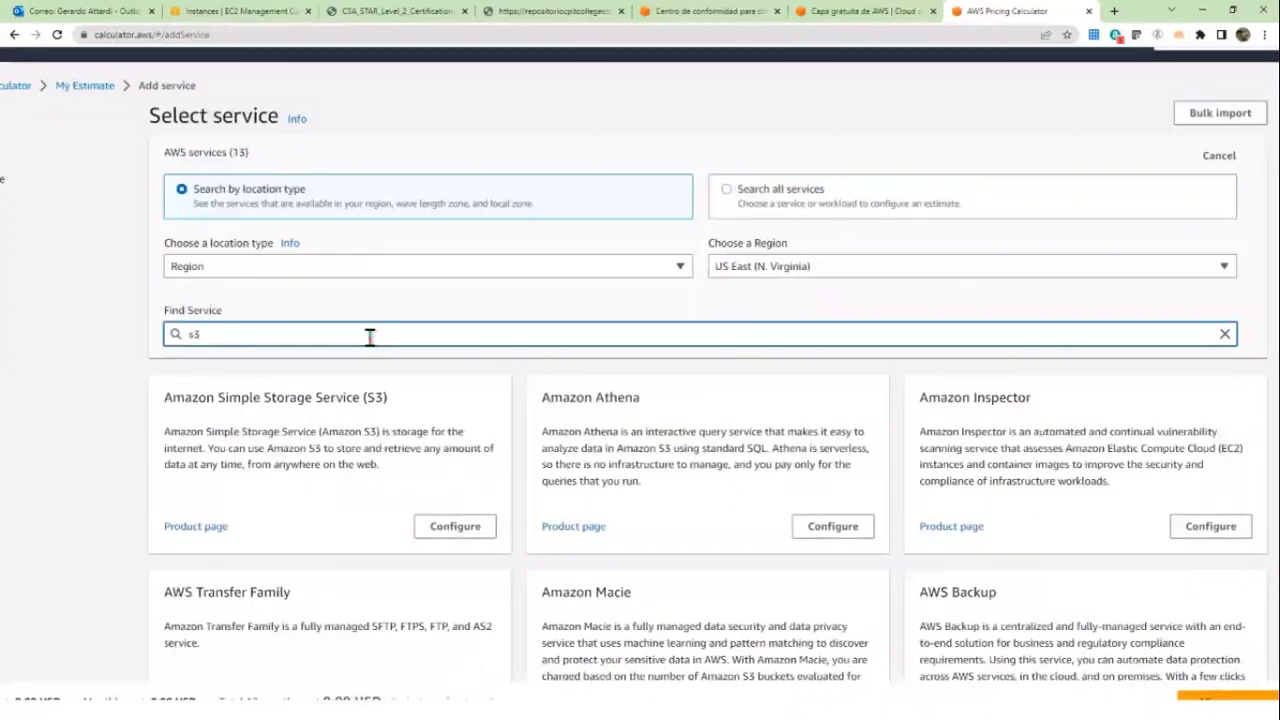
click(437, 527)
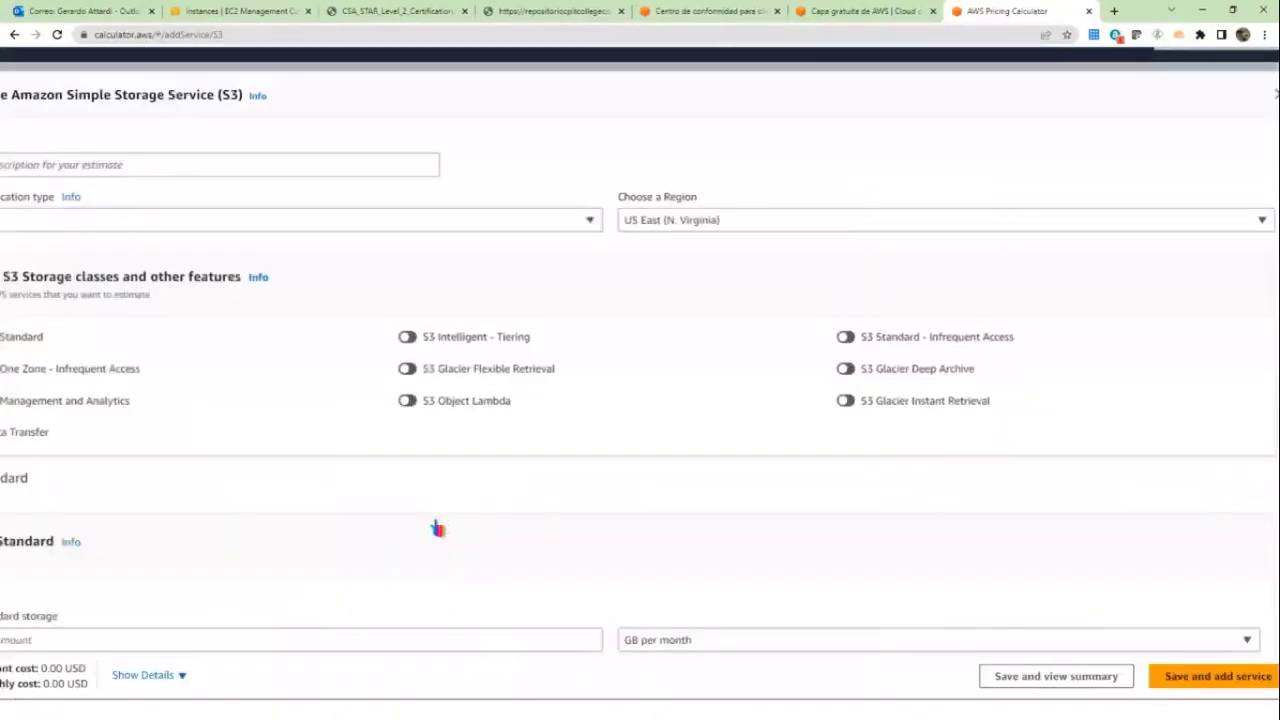
Enter 'Presupuesto de almacenamiento S3' as the estimate description, fixing the typo.
click(213, 179)
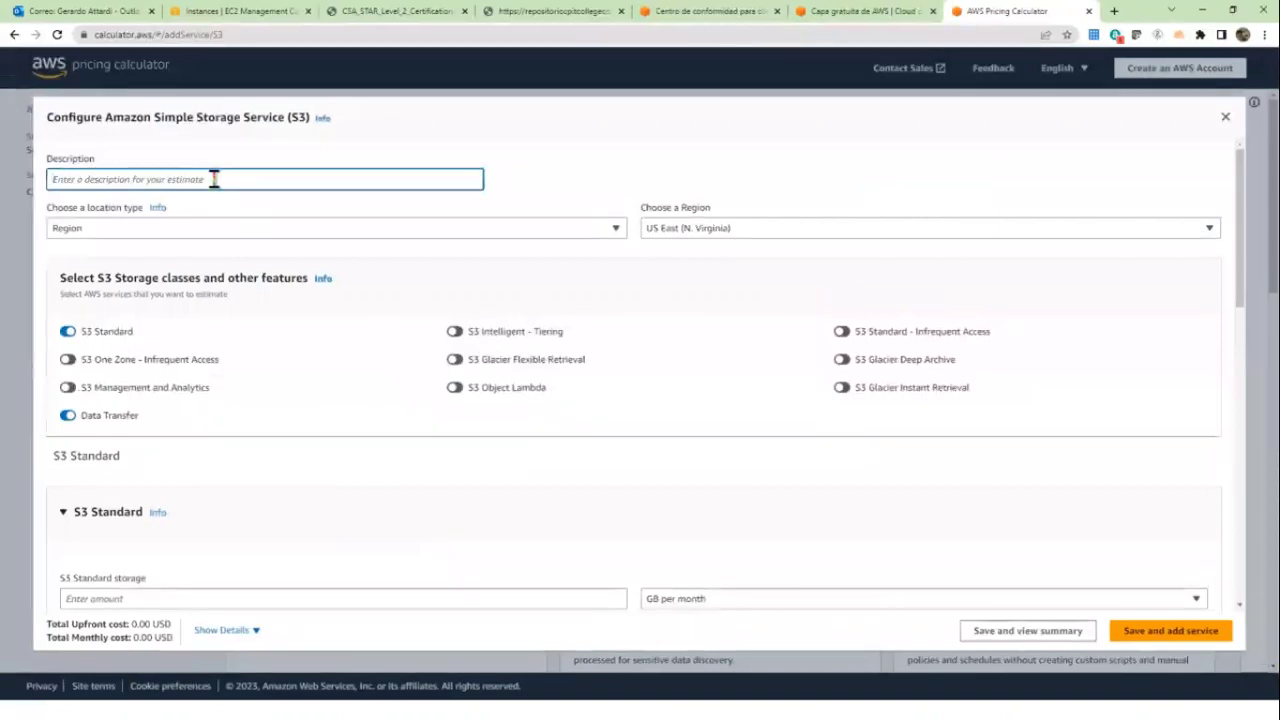
text(Pre)
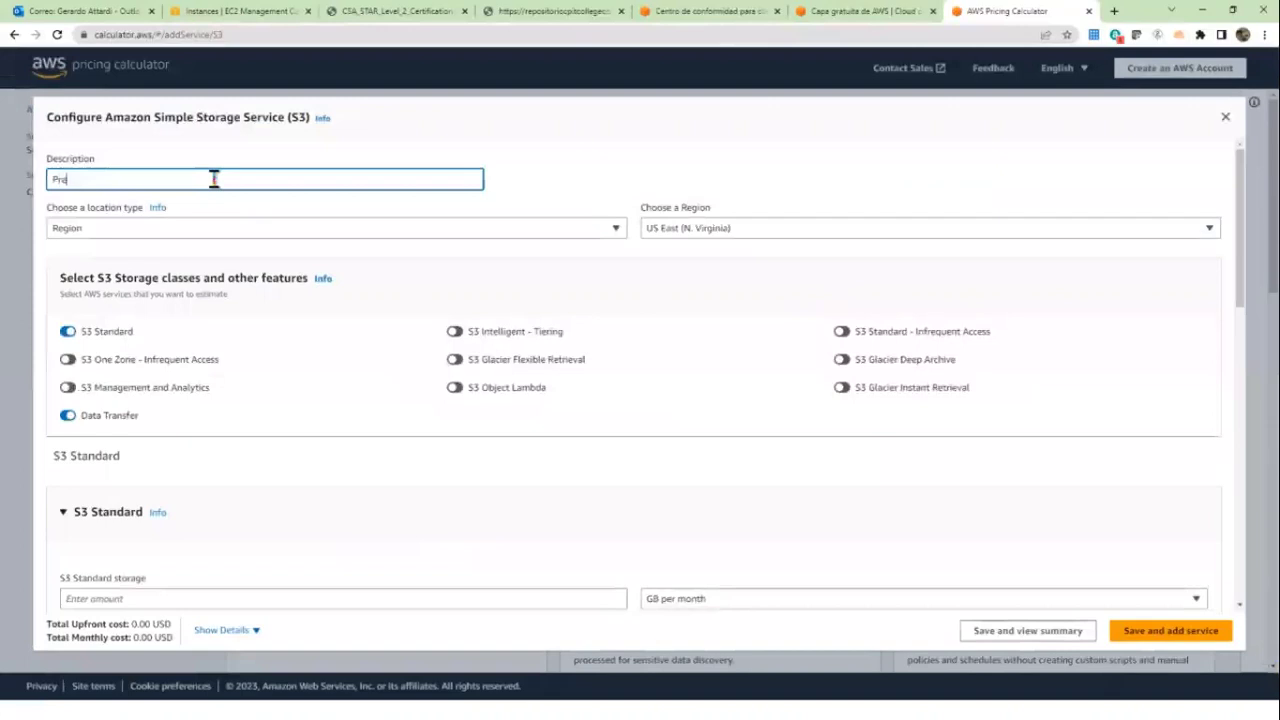
text(supuesto de )
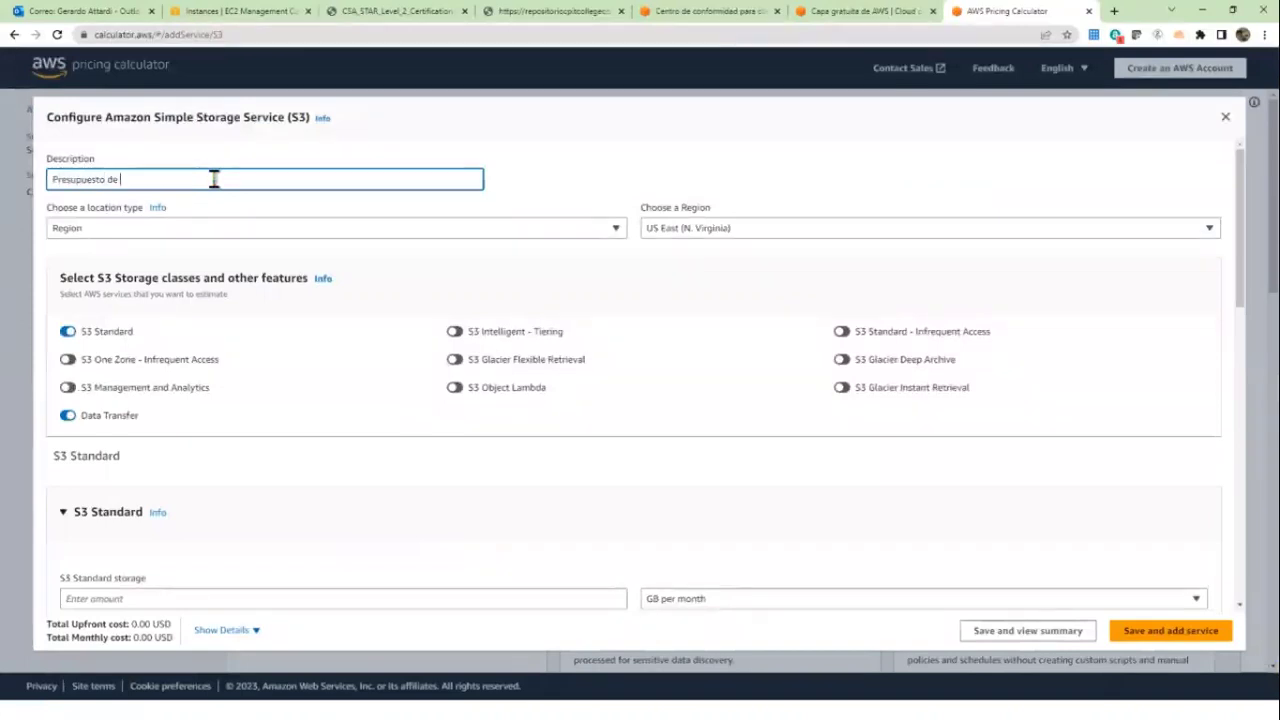
text(almacenamiento S3)
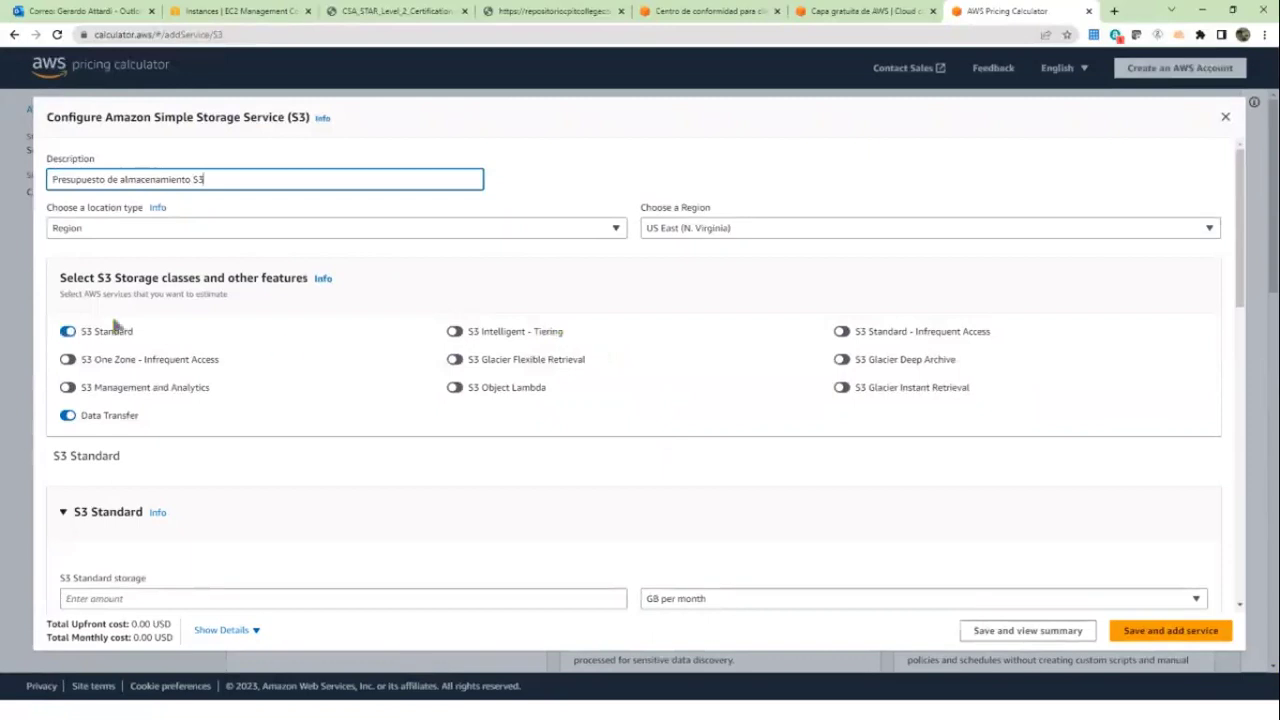
scroll(213, 418, down, 2)
Set S3 Standard storage to 10 TB per month.
click(216, 404)
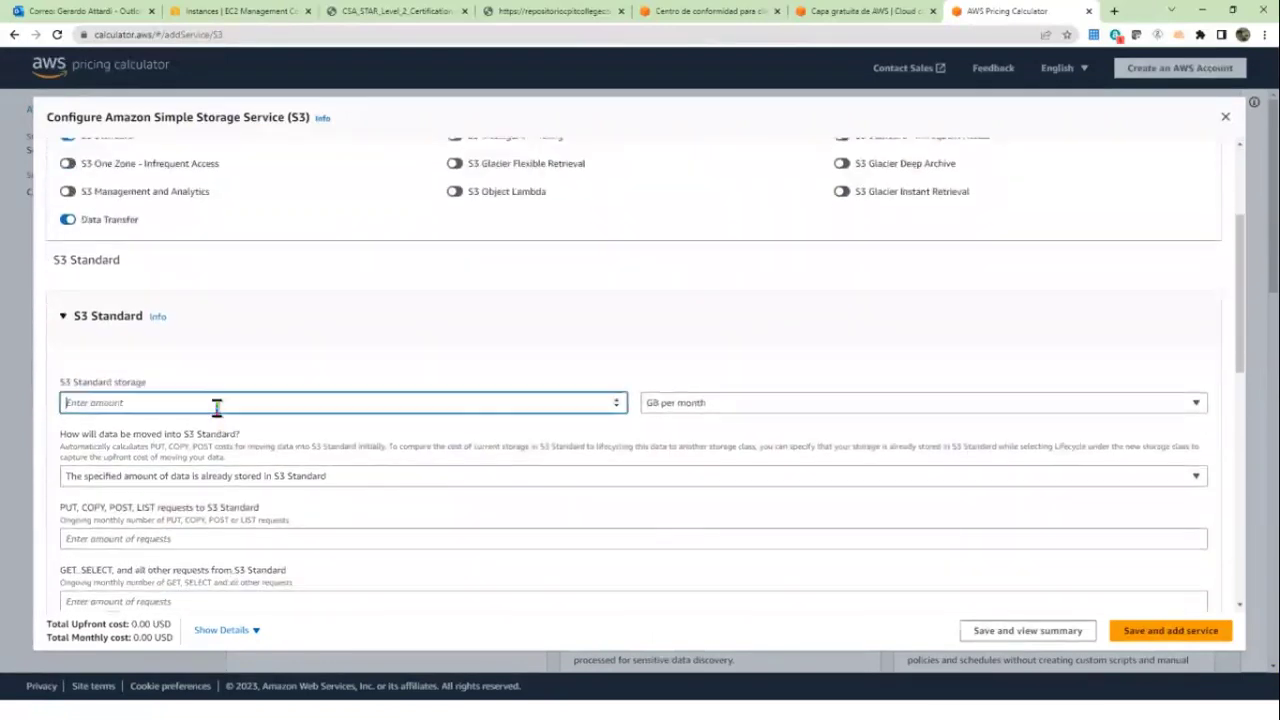
text(10)
click(694, 402)
click(686, 446)
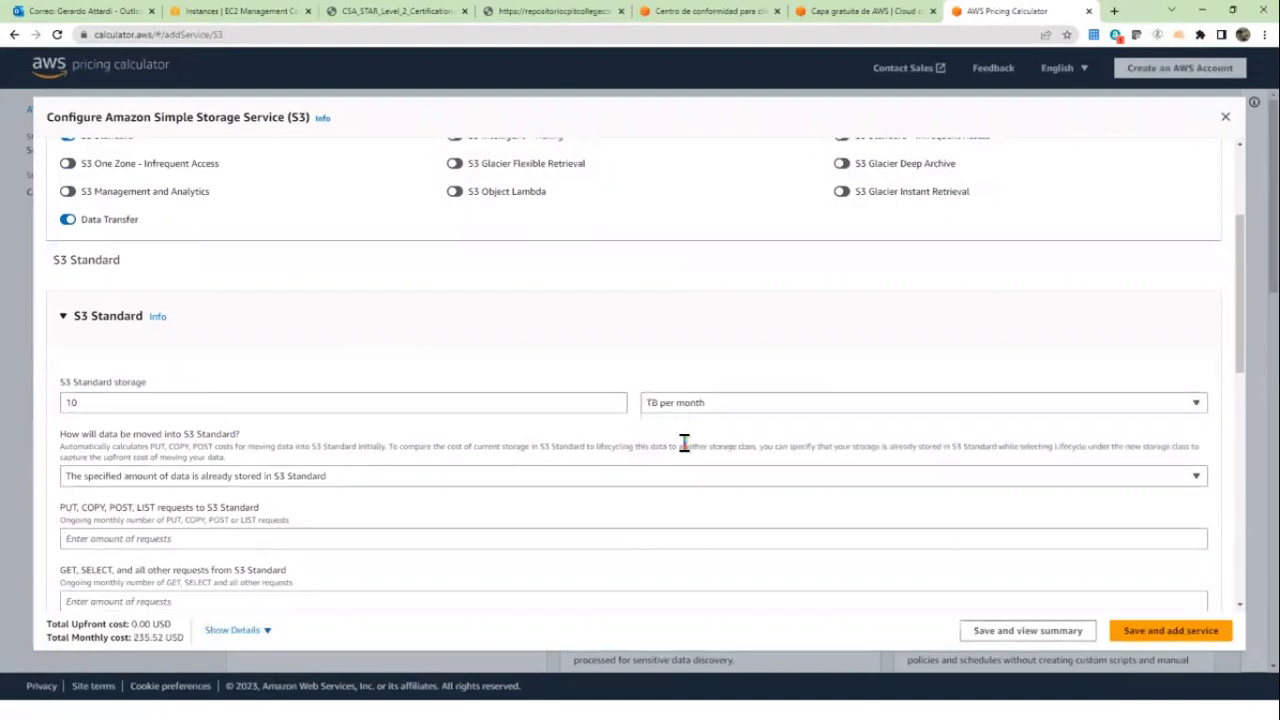
scroll(686, 445, down, 3)
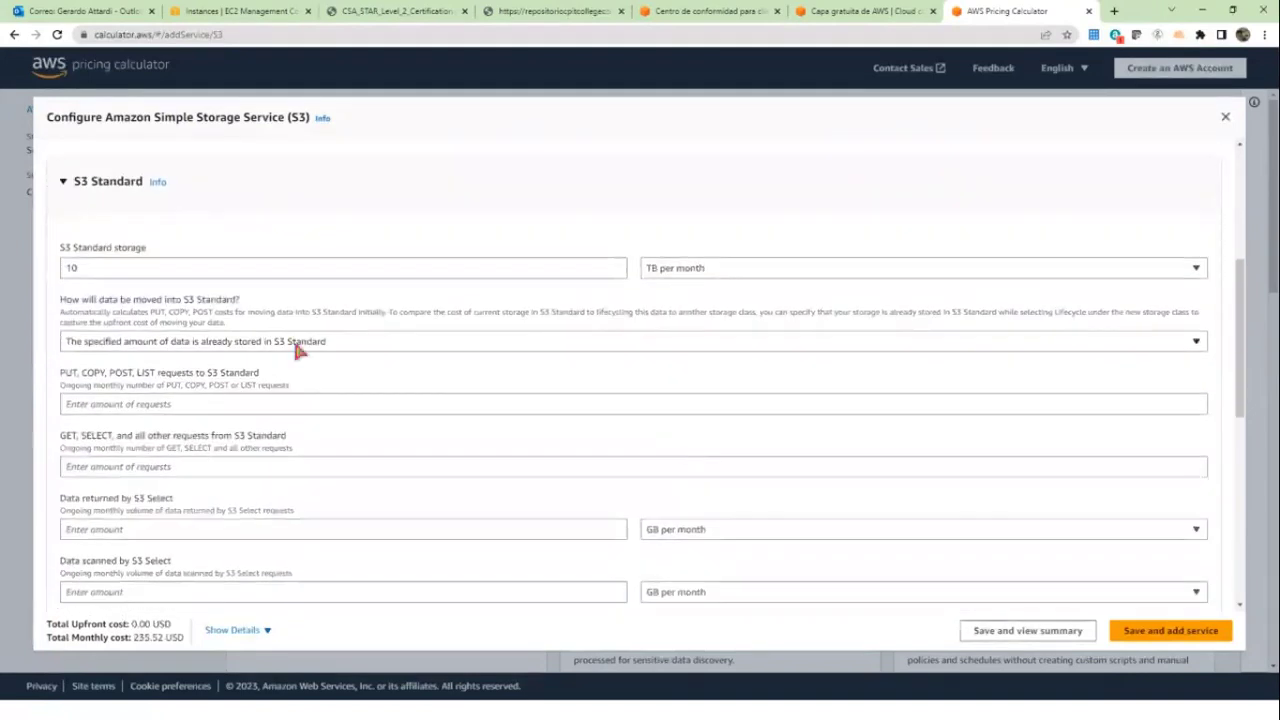
Enter 1000000 PUT/COPY/POST/LIST and 1000000 GET/SELECT requests, reaching 240.92 USD monthly.
click(194, 403)
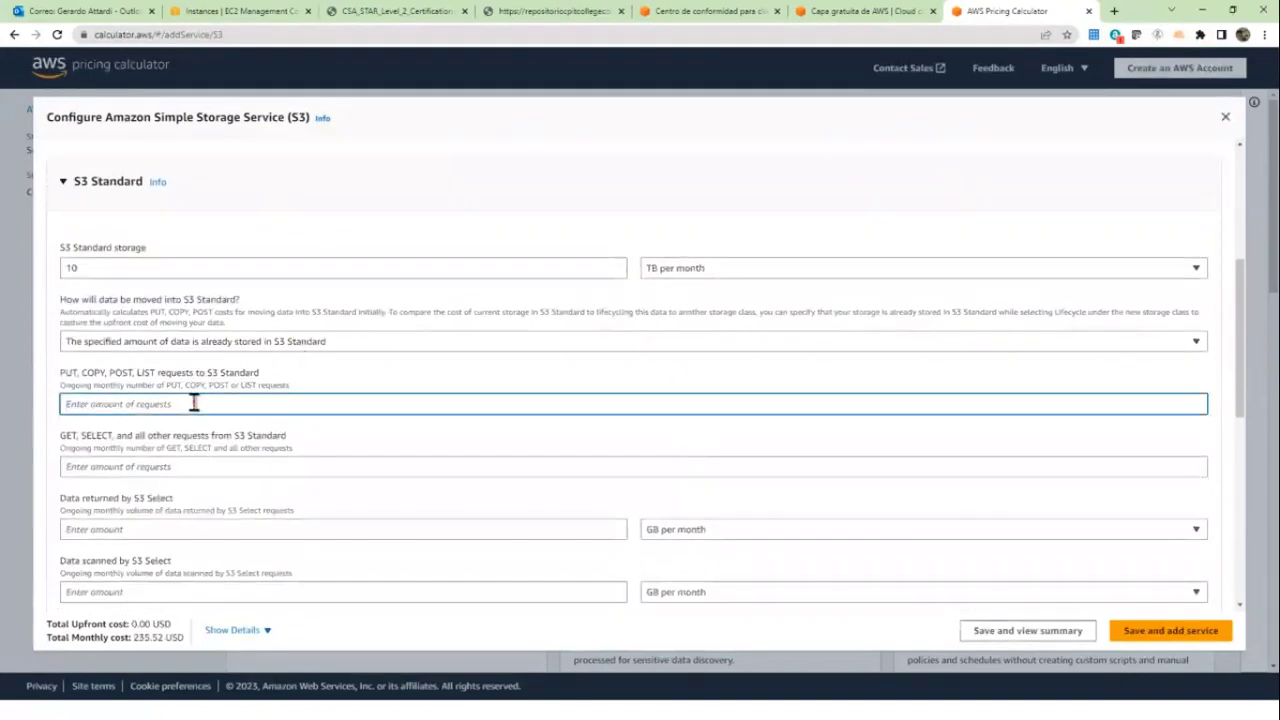
text(1000000)
click(175, 471)
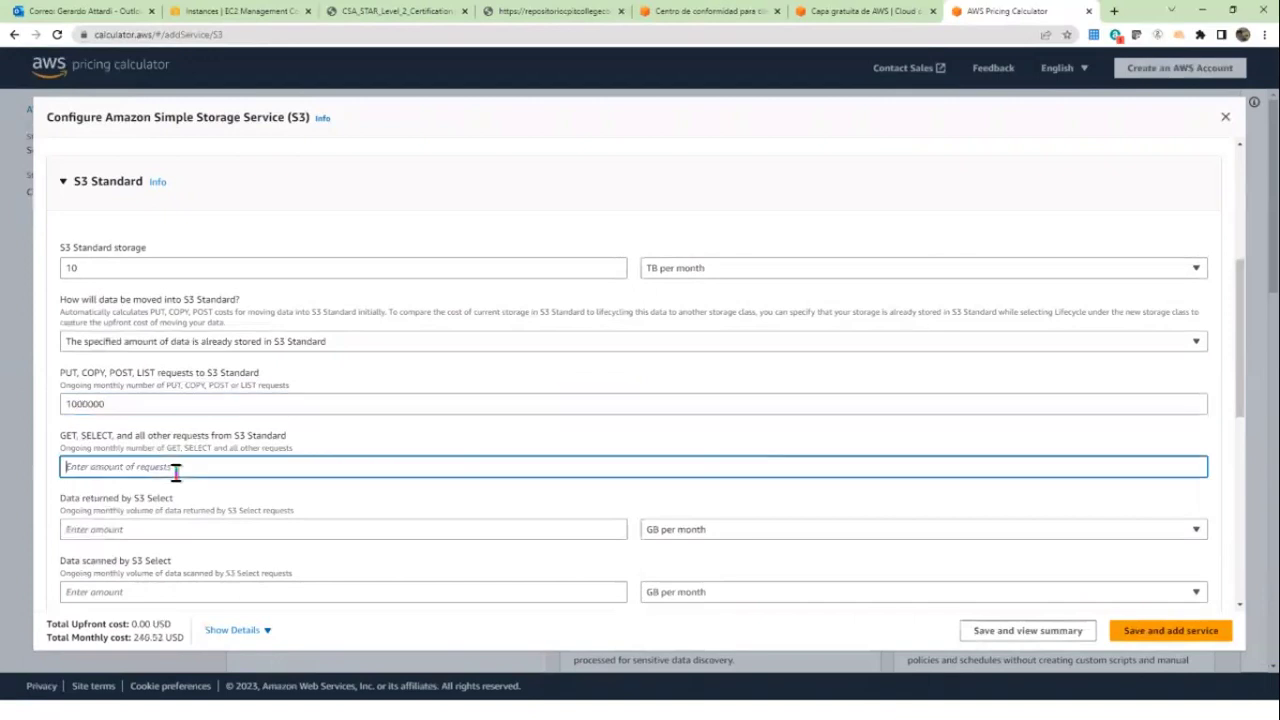
text(1000000)
scroll(329, 466, down, 1)
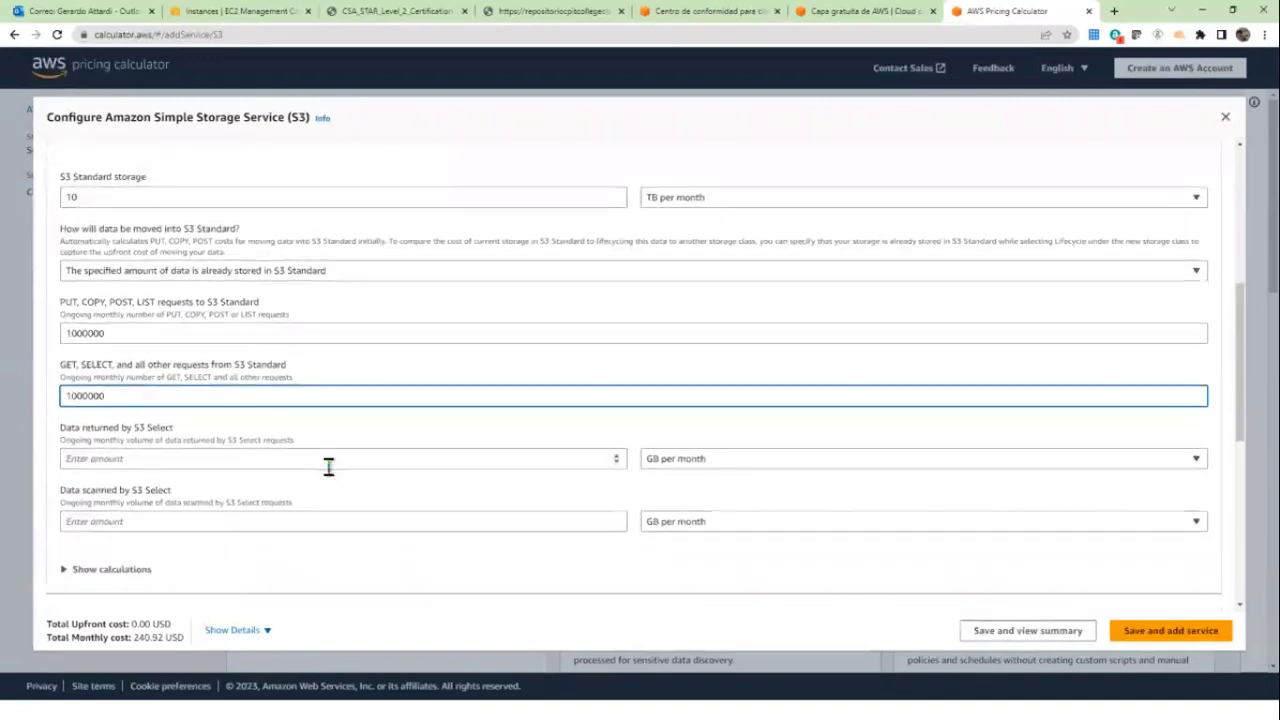
scroll(131, 640, up, 5)
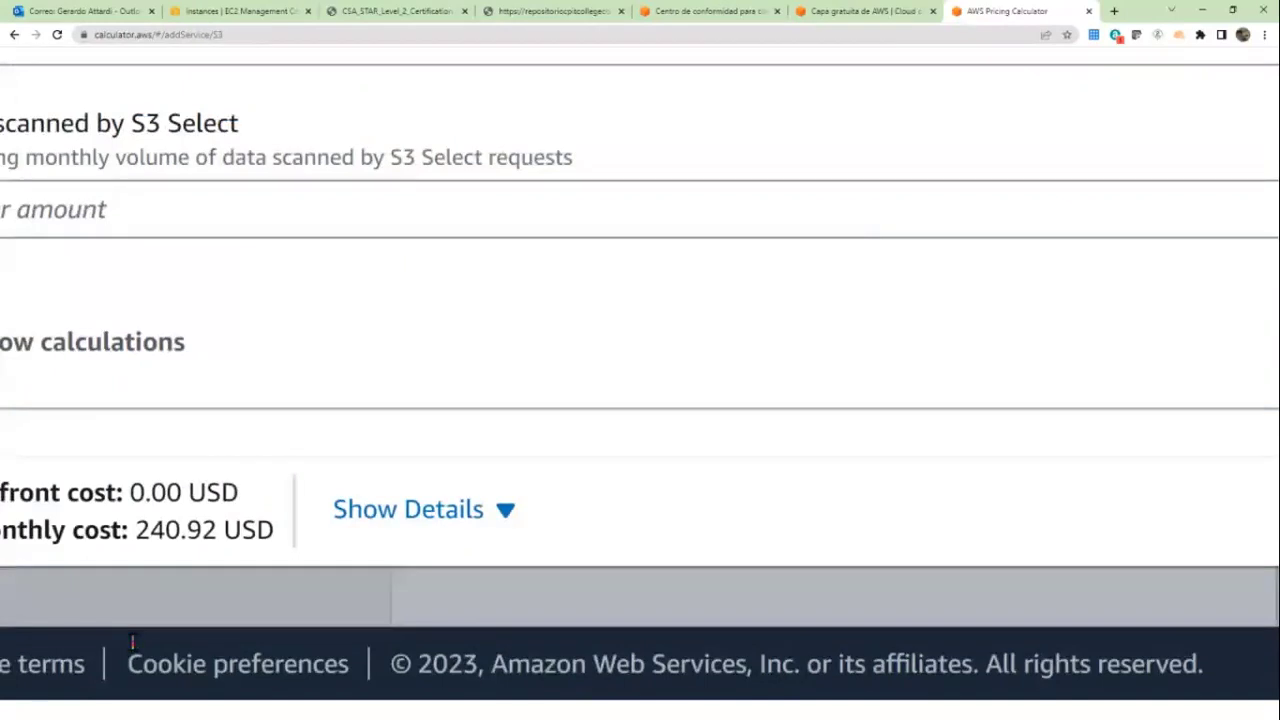
scroll(131, 640, down, 4)
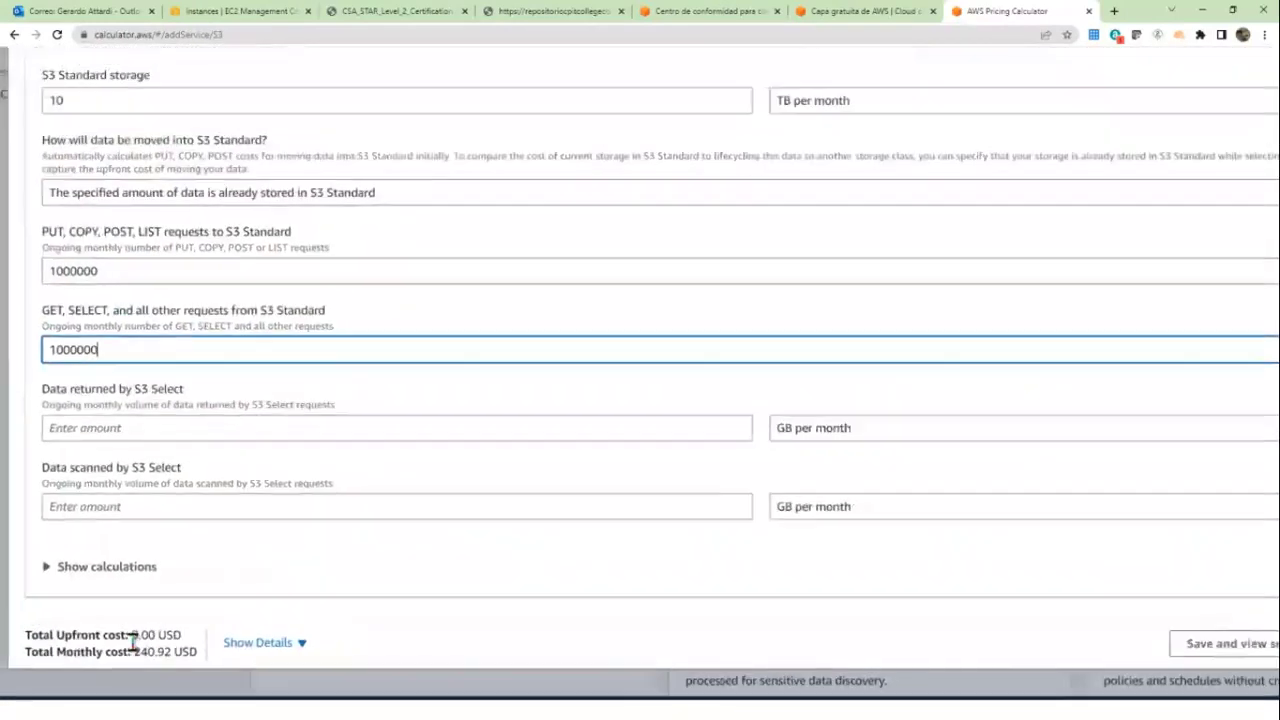
scroll(131, 640, down, 1)
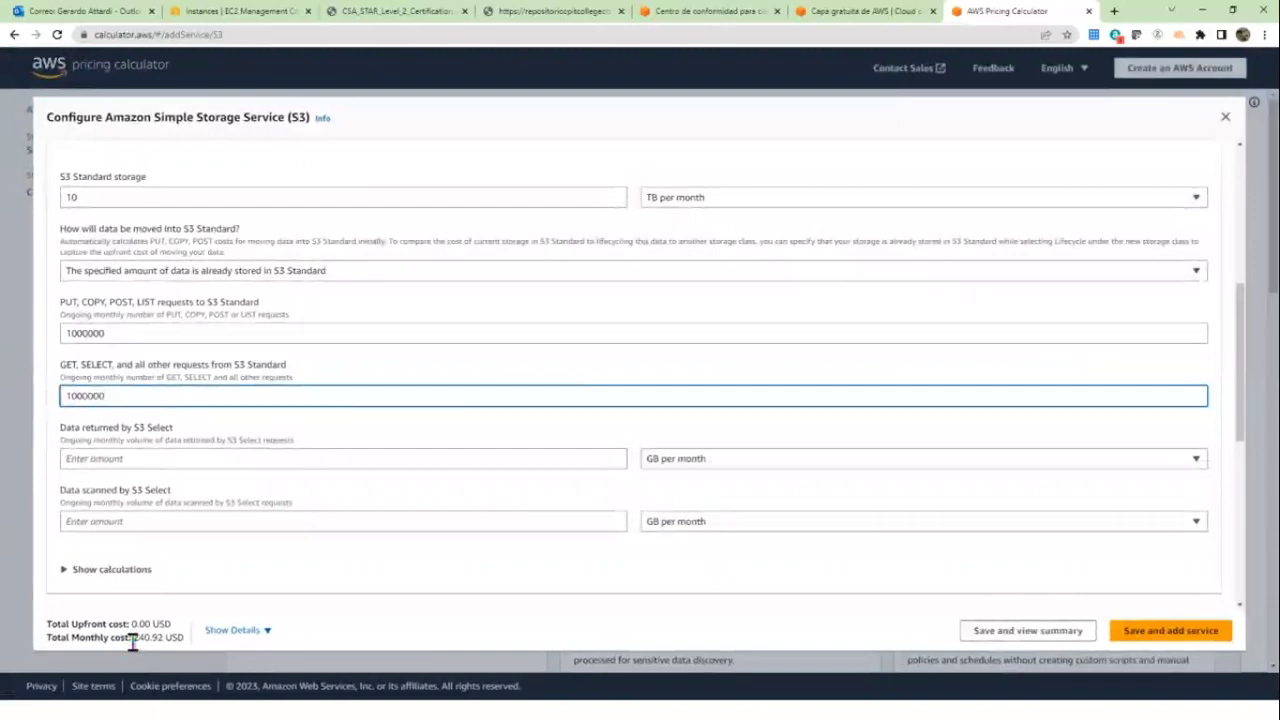
scroll(383, 470, up, 2)
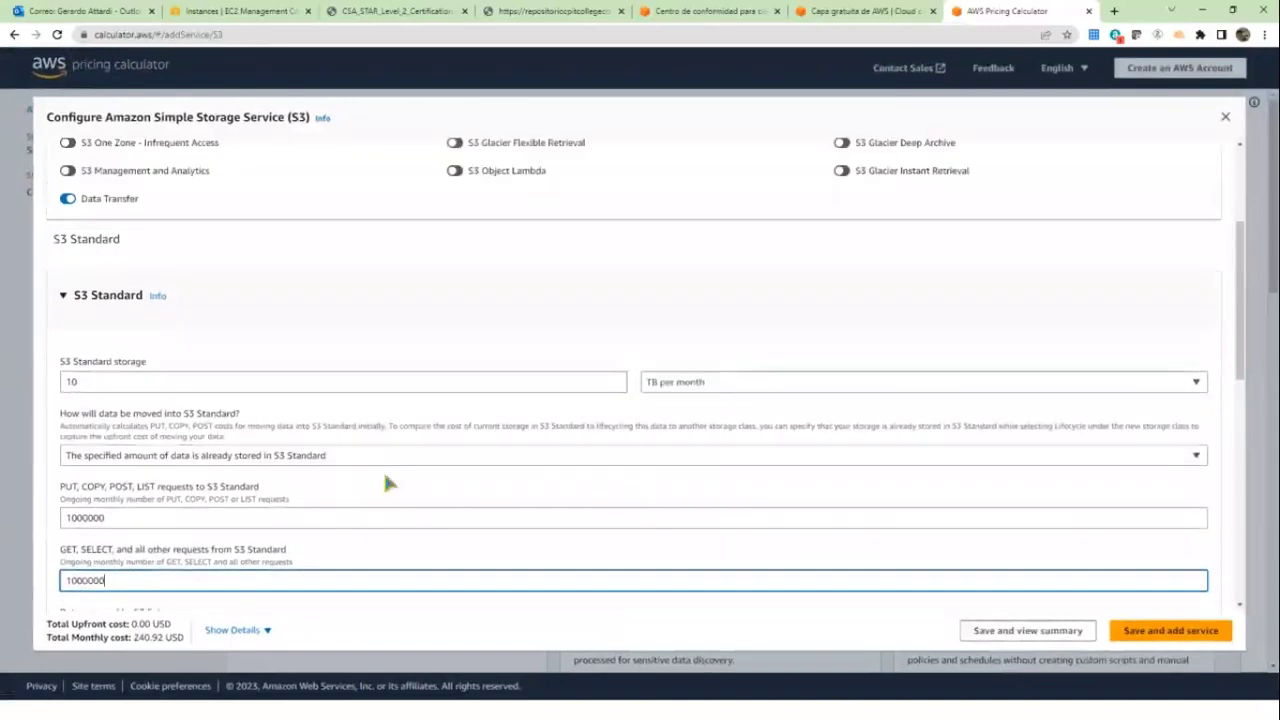
scroll(385, 477, up, 2)
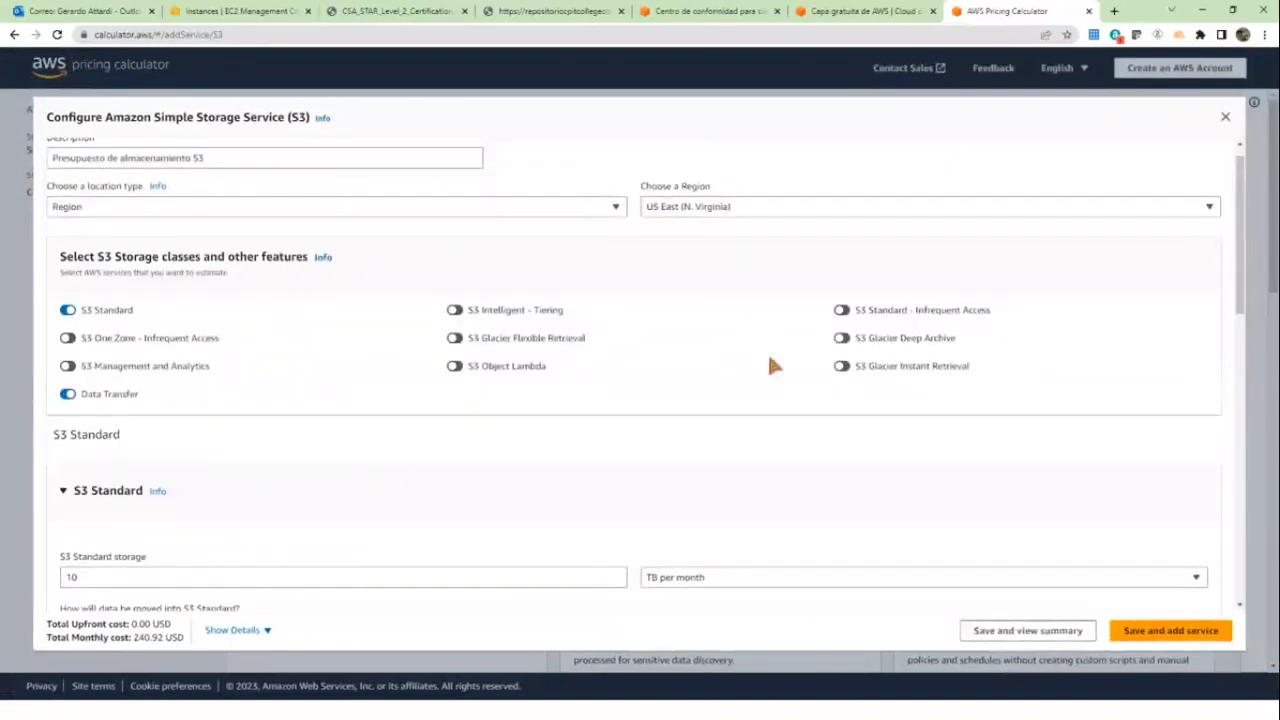
Add S3 Standard-Infrequent Access to the estimate and adjust the S3 Standard storage amount.
click(842, 310)
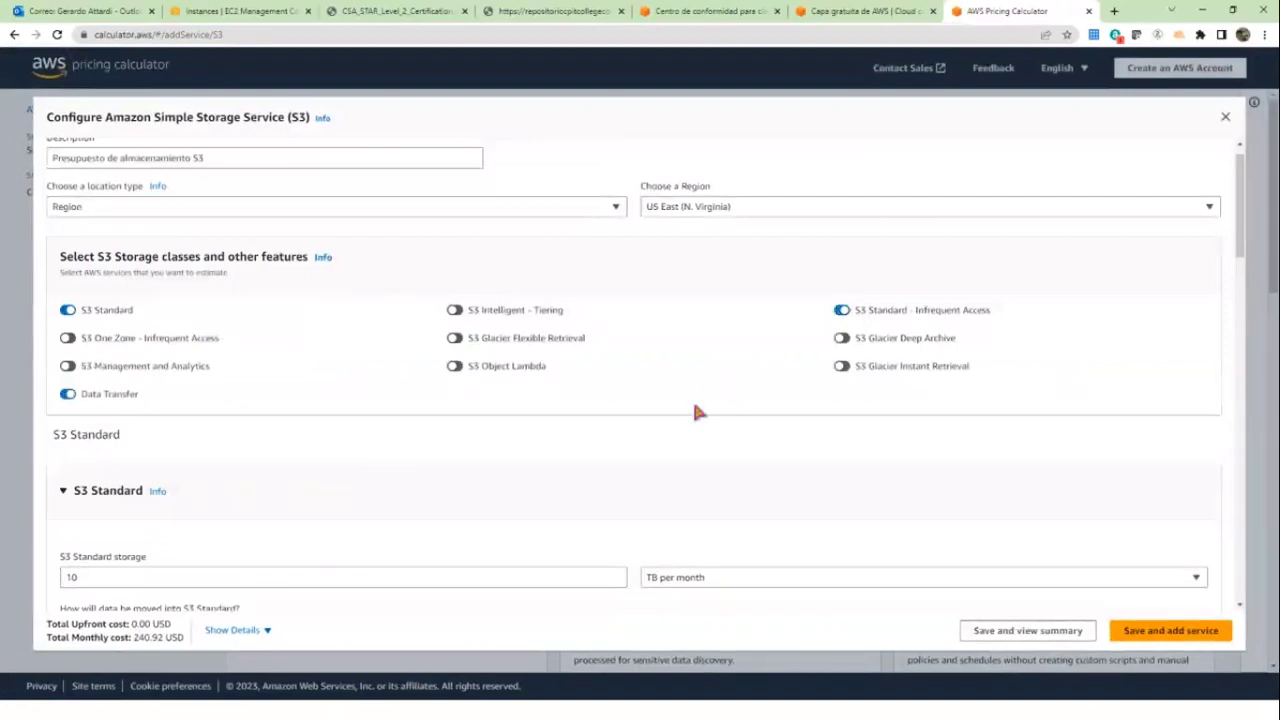
scroll(695, 412, down, 2)
click(365, 366)
key(BackSpace)
key(BackSpace)
text(2)
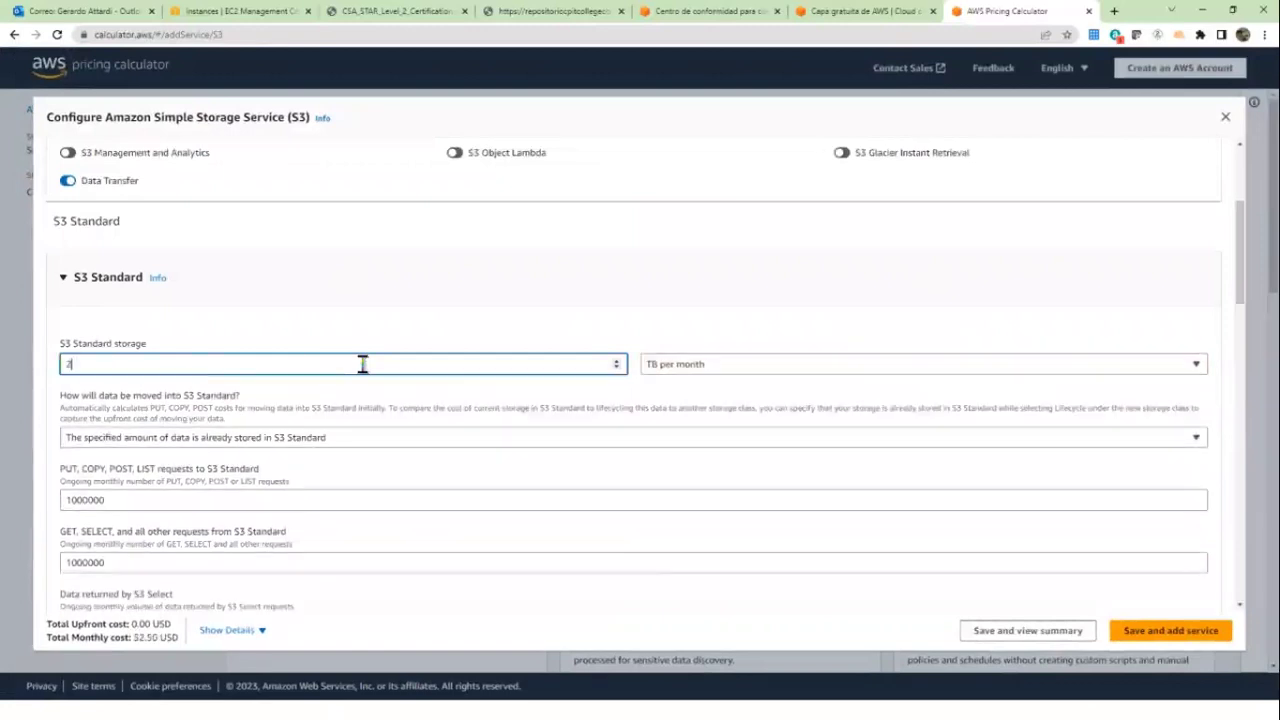
scroll(417, 419, down, 3)
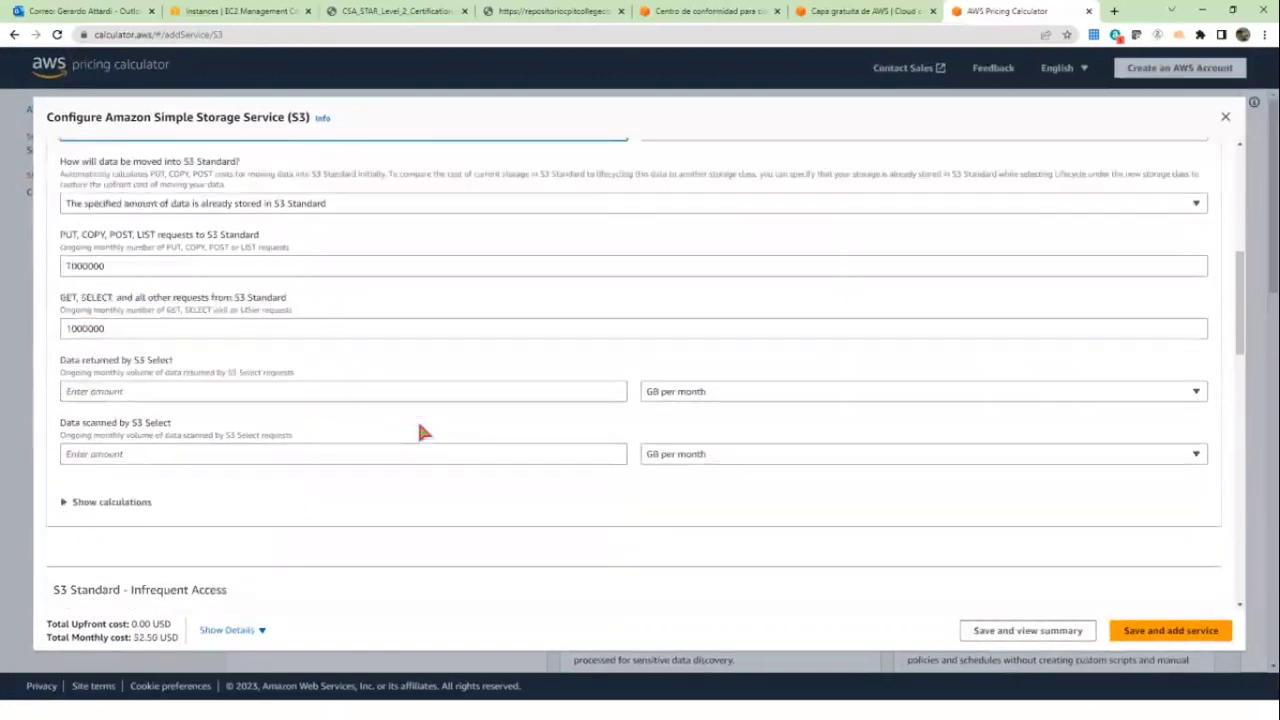
scroll(420, 432, down, 2)
Set S3 Standard-IA storage to 8 TB per month.
click(415, 423)
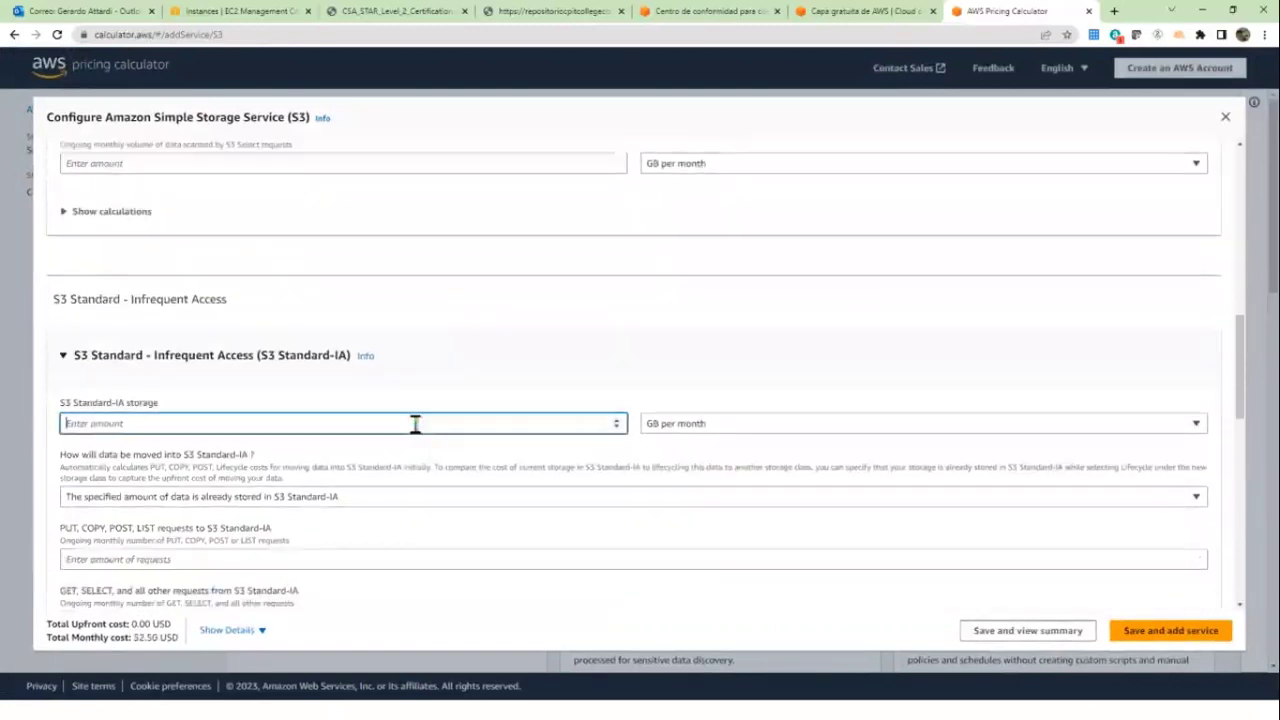
text(8)
click(718, 423)
click(692, 466)
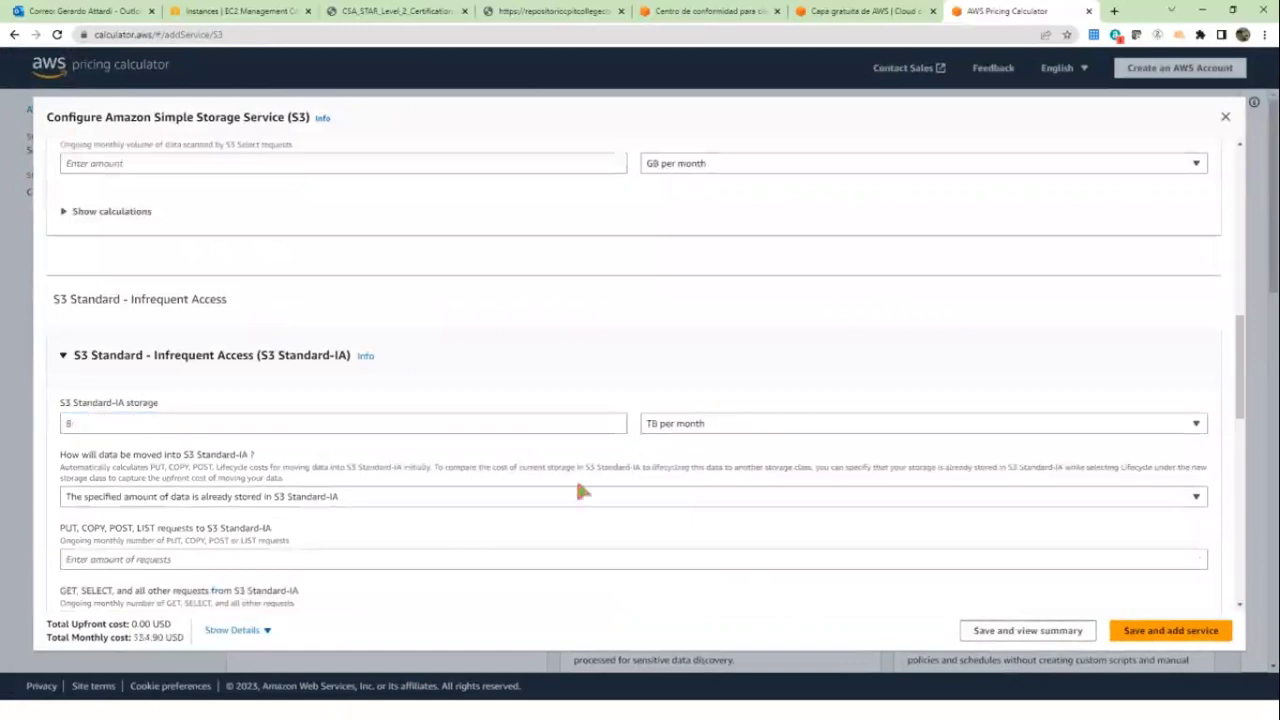
Enter 100000 PUT/COPY/POST/LIST and 100000 GET/SELECT requests for Standard-IA.
click(495, 568)
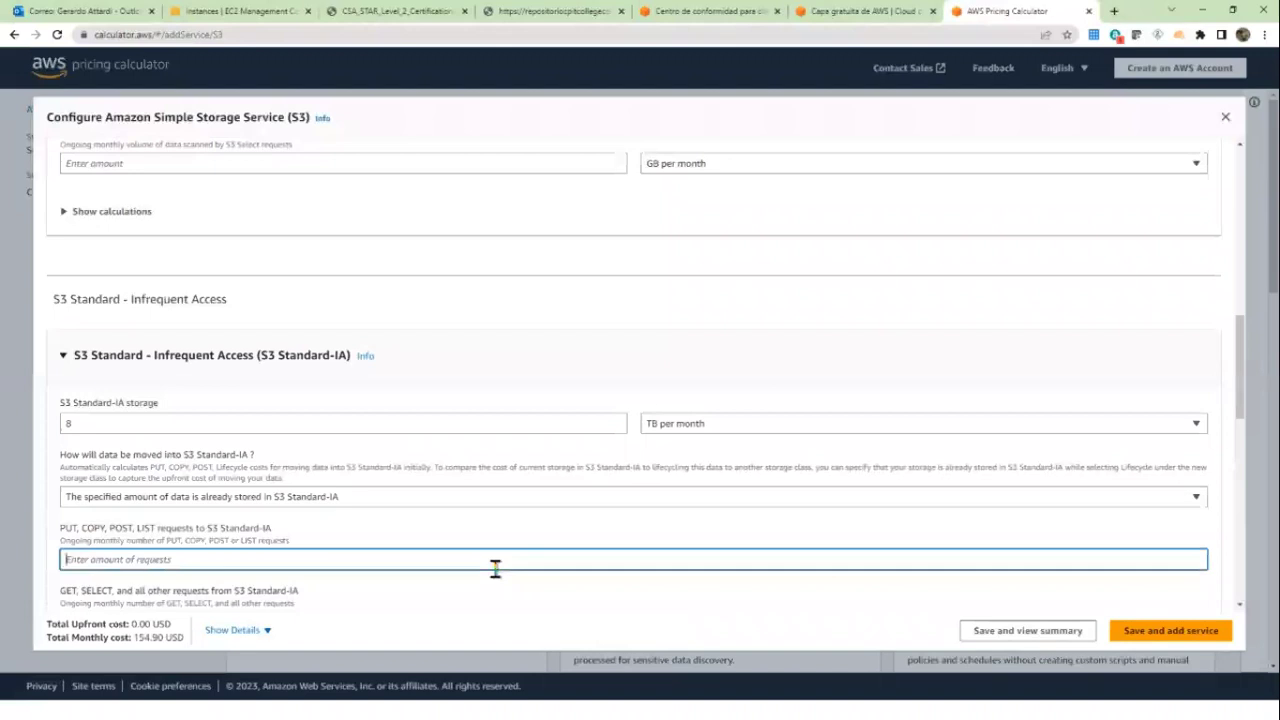
scroll(495, 568, down, 2)
text(10)
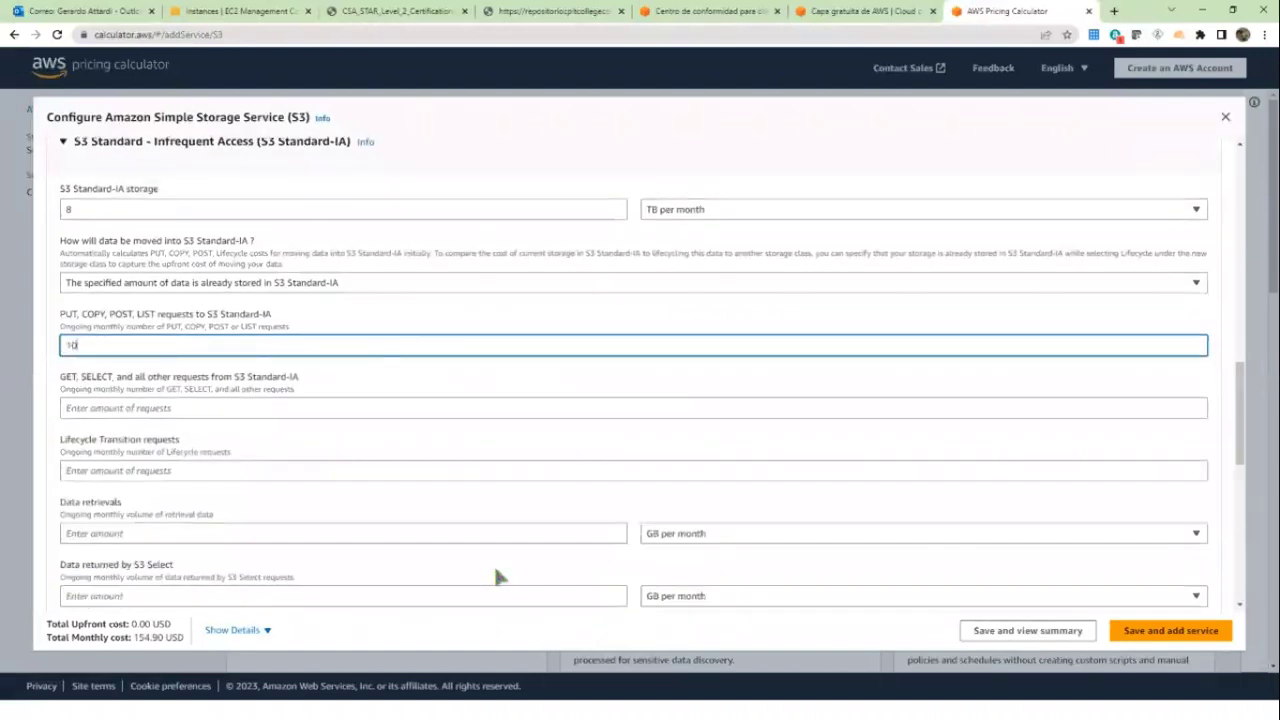
text(0000)
click(260, 410)
text(100000)
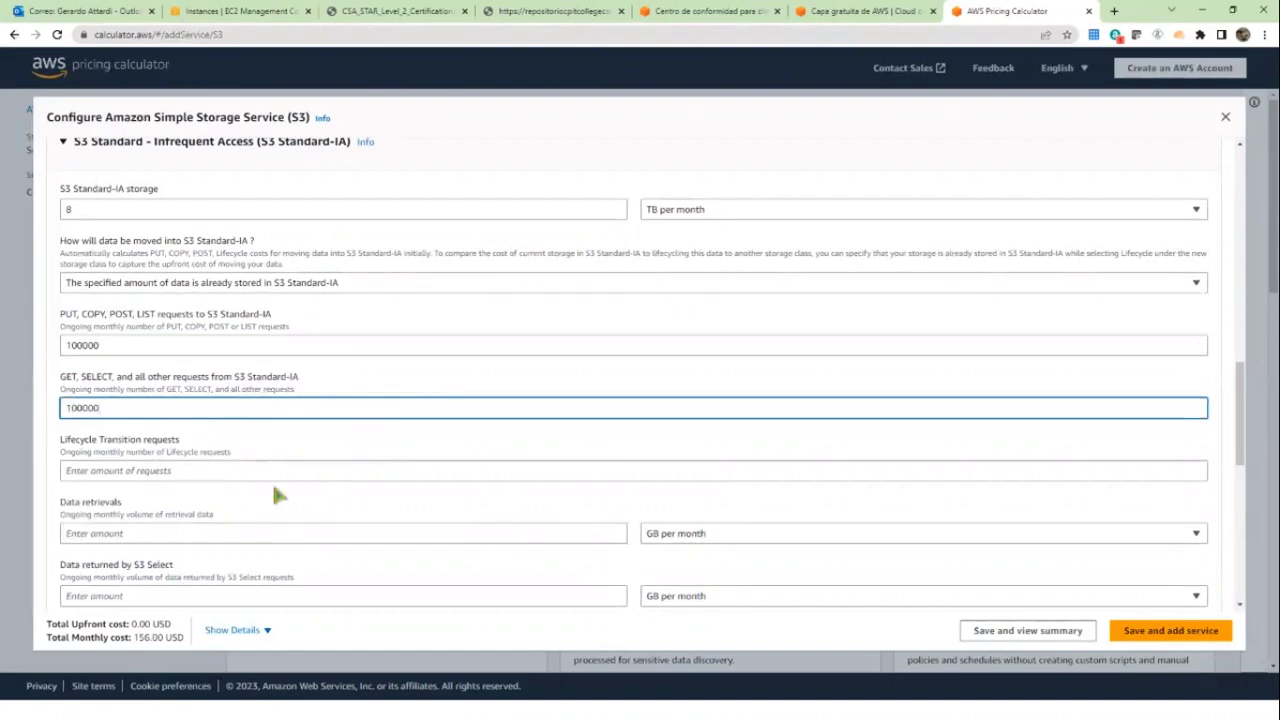
scroll(381, 478, down, 1)
scroll(381, 478, up, 2)
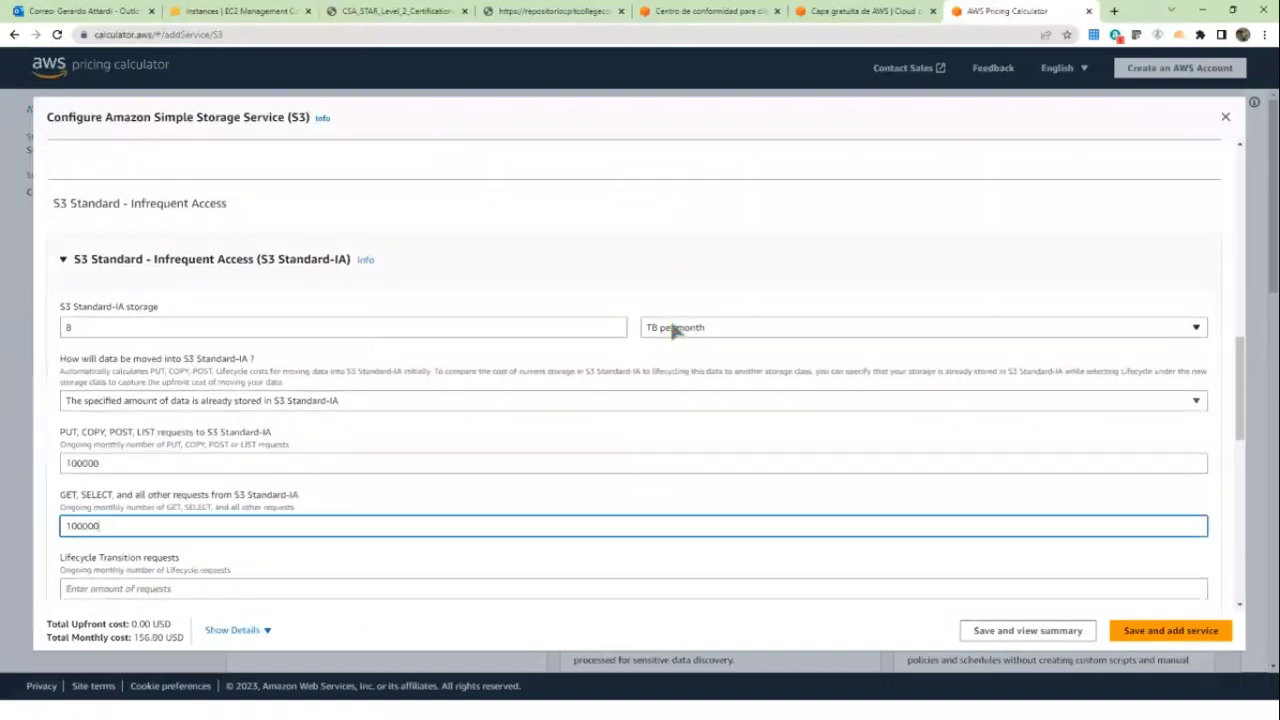
scroll(569, 290, up, 6)
scroll(560, 290, up, 1)
scroll(603, 314, down, 10)
scroll(603, 314, down, 3)
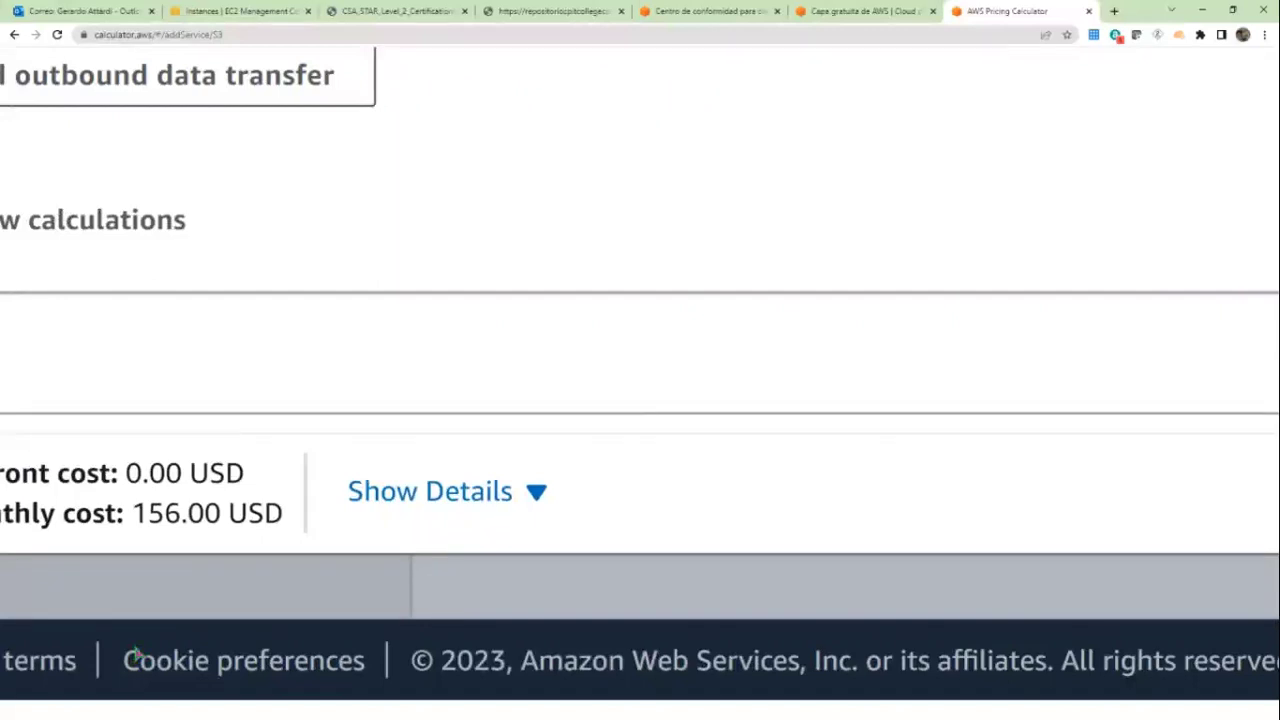
key(ctrl+minus)
key(ctrl+minus)
key(ctrl+minus)
key(ctrl+minus)
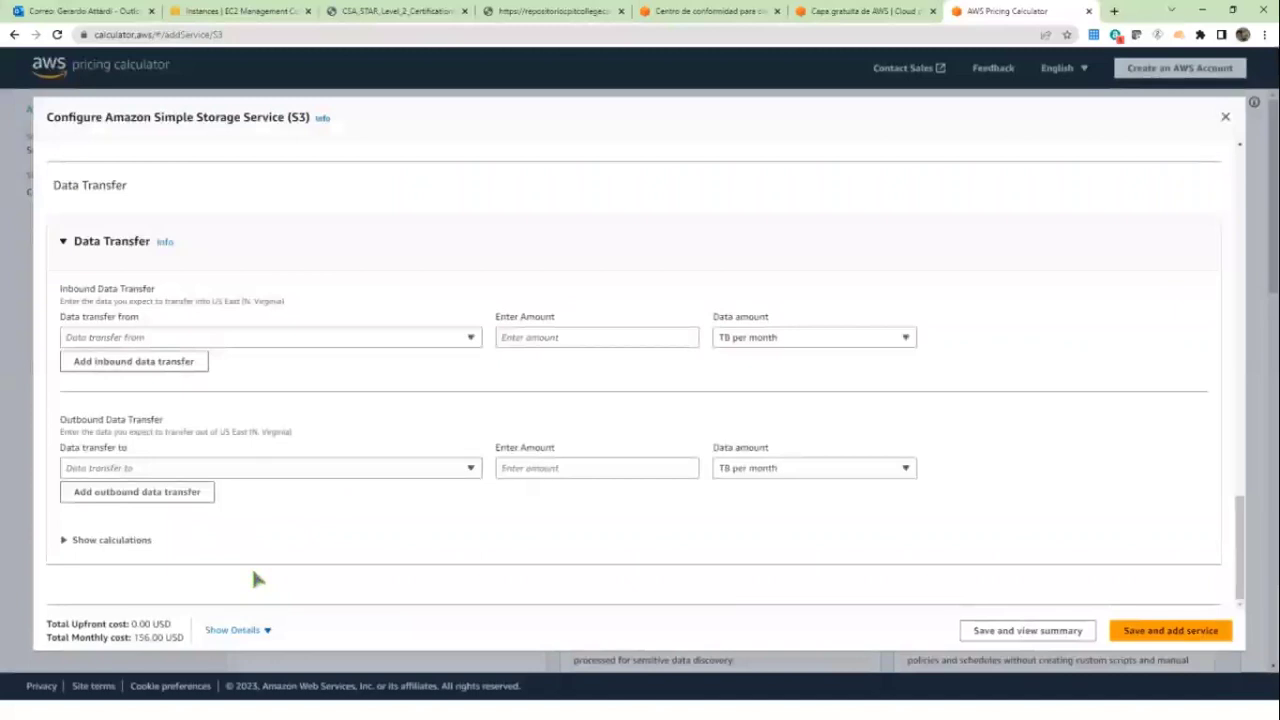
scroll(253, 576, up, 10)
scroll(253, 578, up, 10)
scroll(255, 578, up, 10)
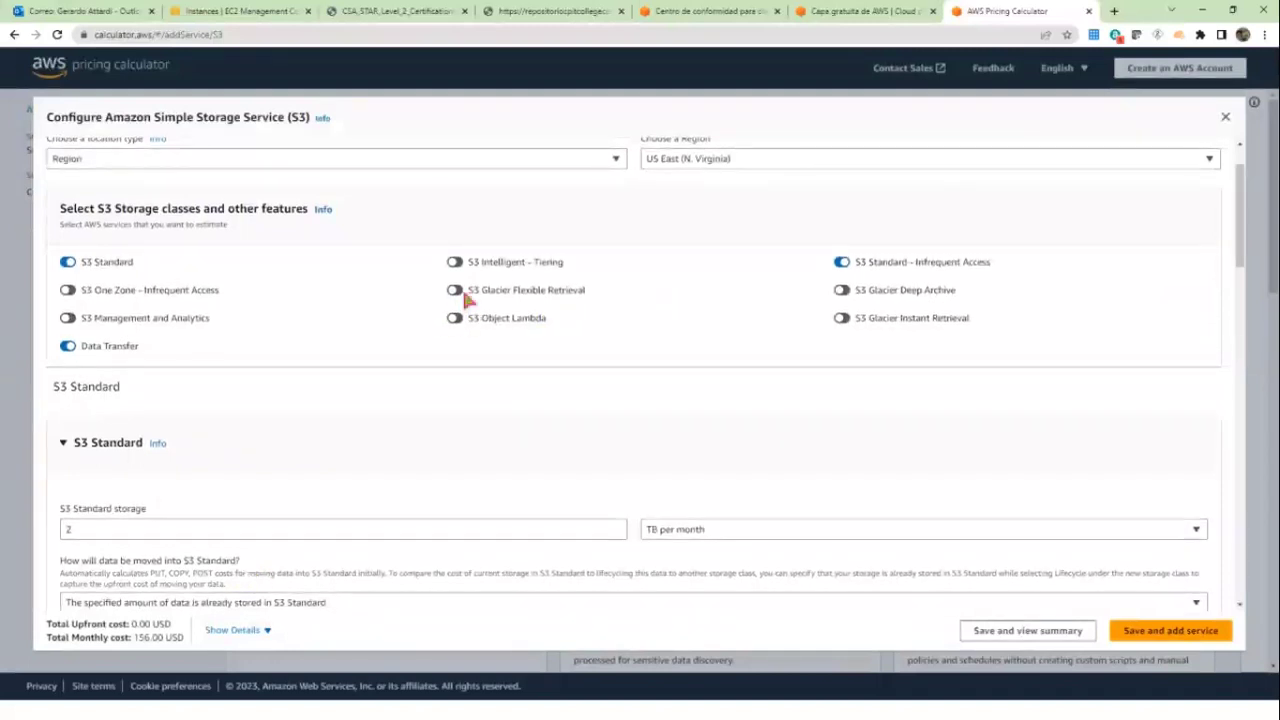
Change Standard-IA storage to 3 TB per month, bringing the total to 92.00 USD.
scroll(560, 345, down, 3)
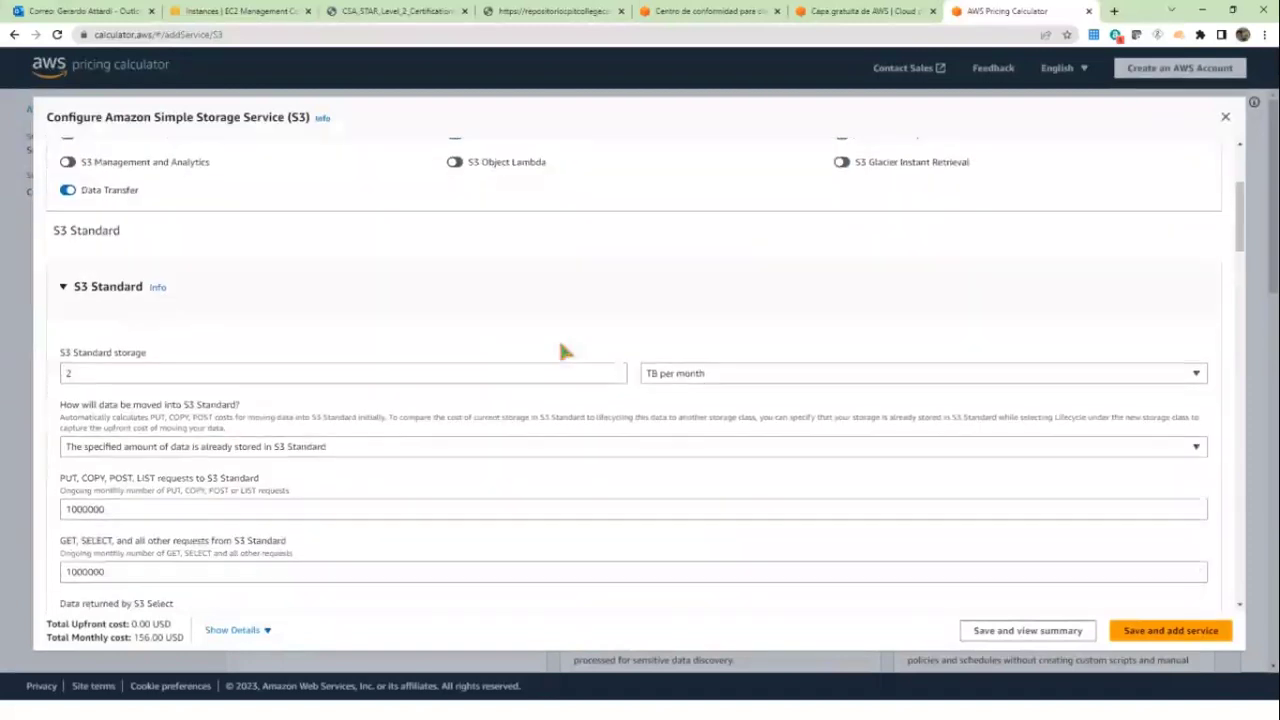
scroll(562, 350, down, 5)
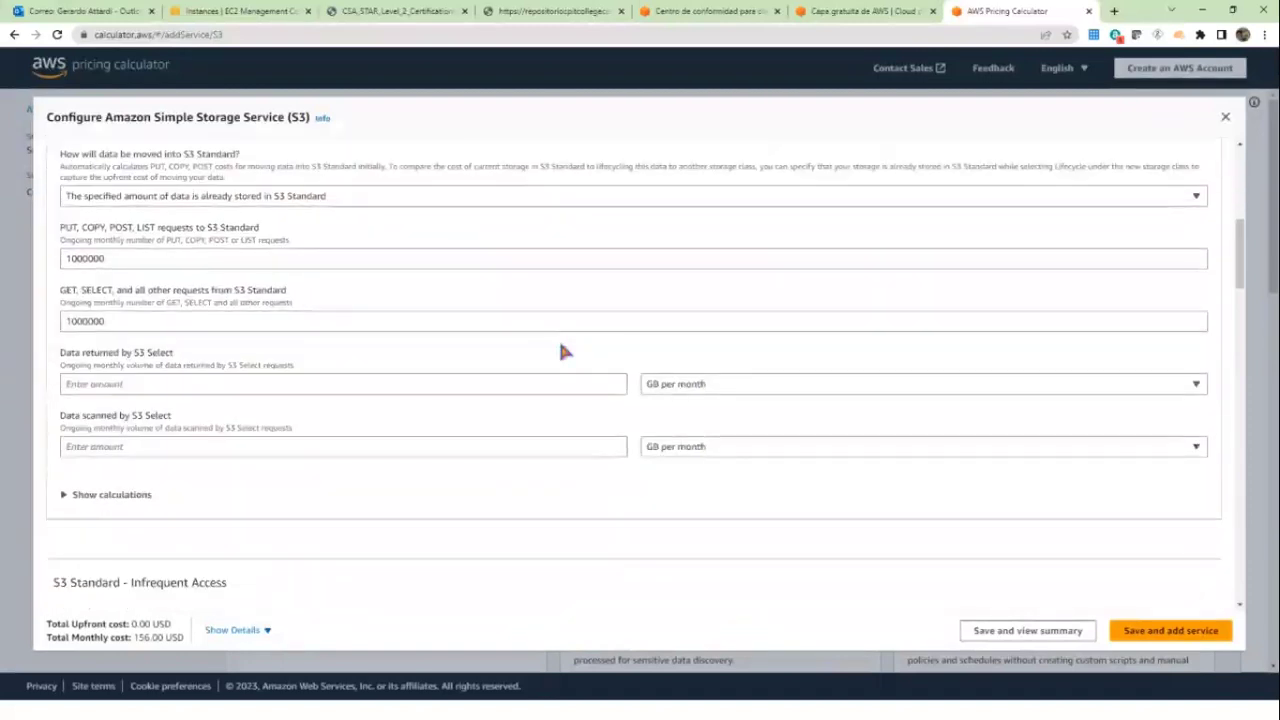
text(3)
scroll(410, 378, up, 3)
scroll(410, 378, up, 2)
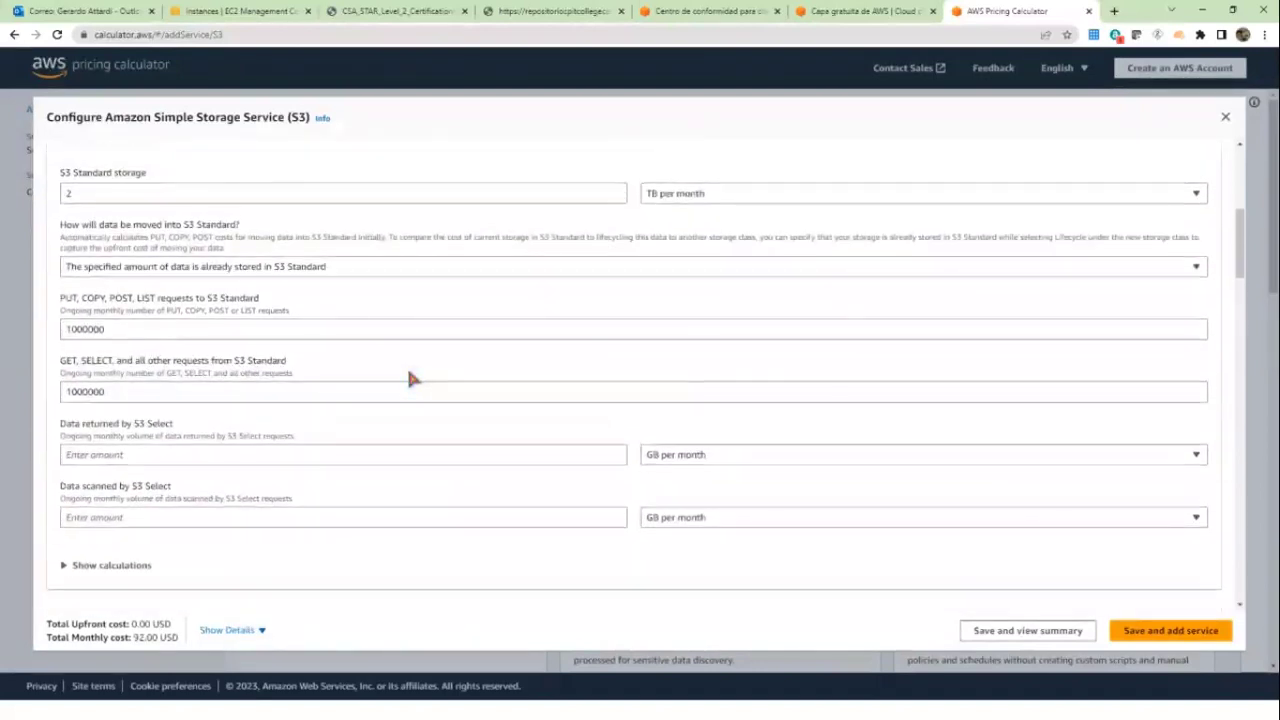
scroll(410, 378, down, 3)
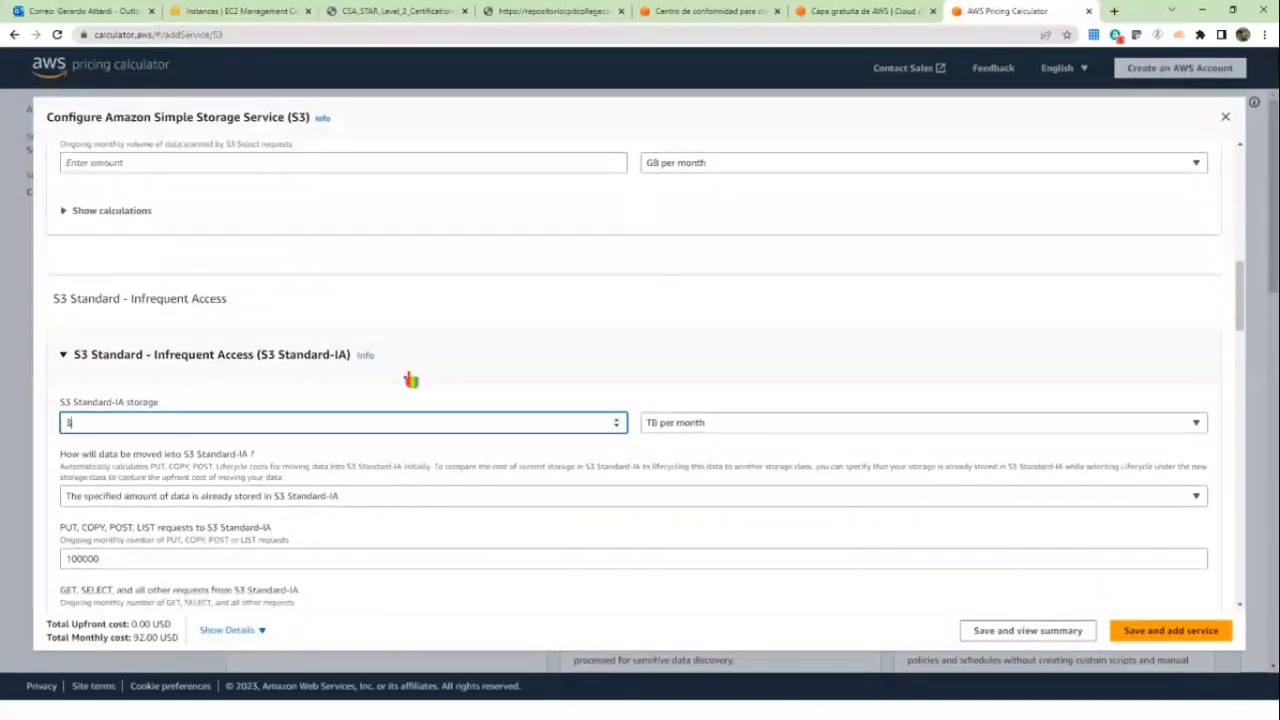
scroll(409, 375, down, 2)
scroll(408, 368, down, 5)
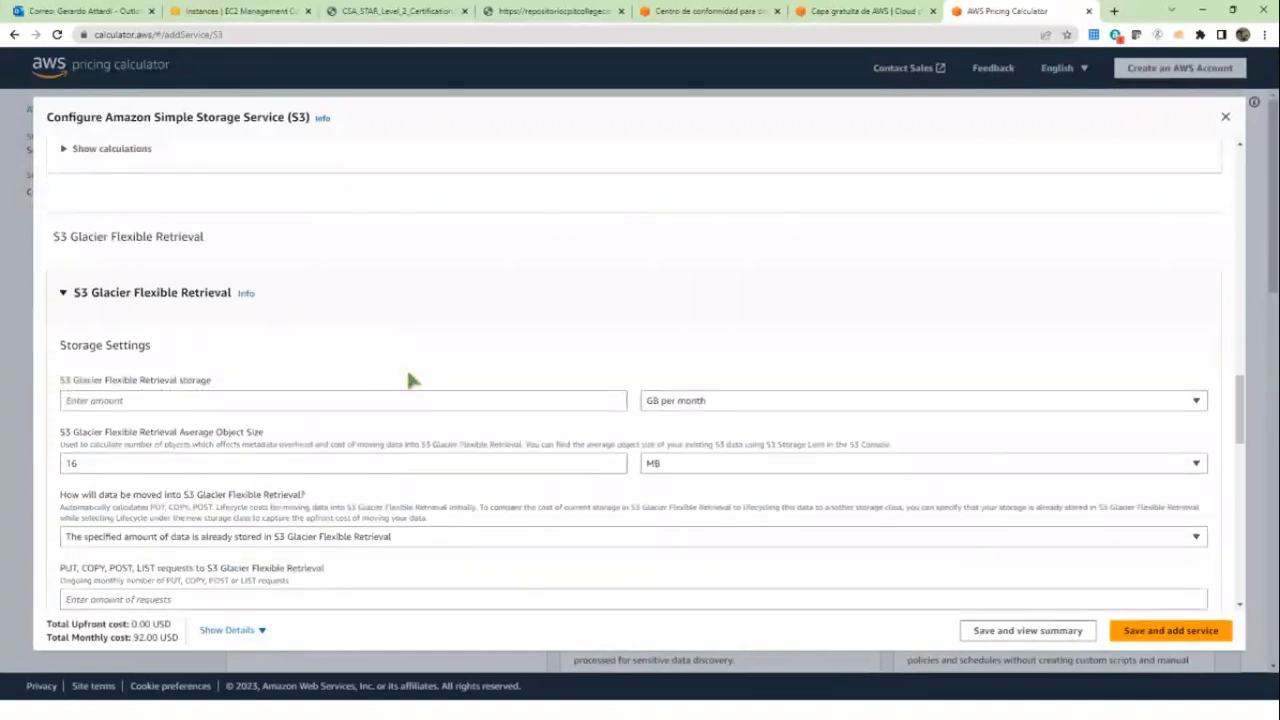
Enter 5 TB per month for Glacier Flexible Retrieval storage and zoom the page out.
click(394, 402)
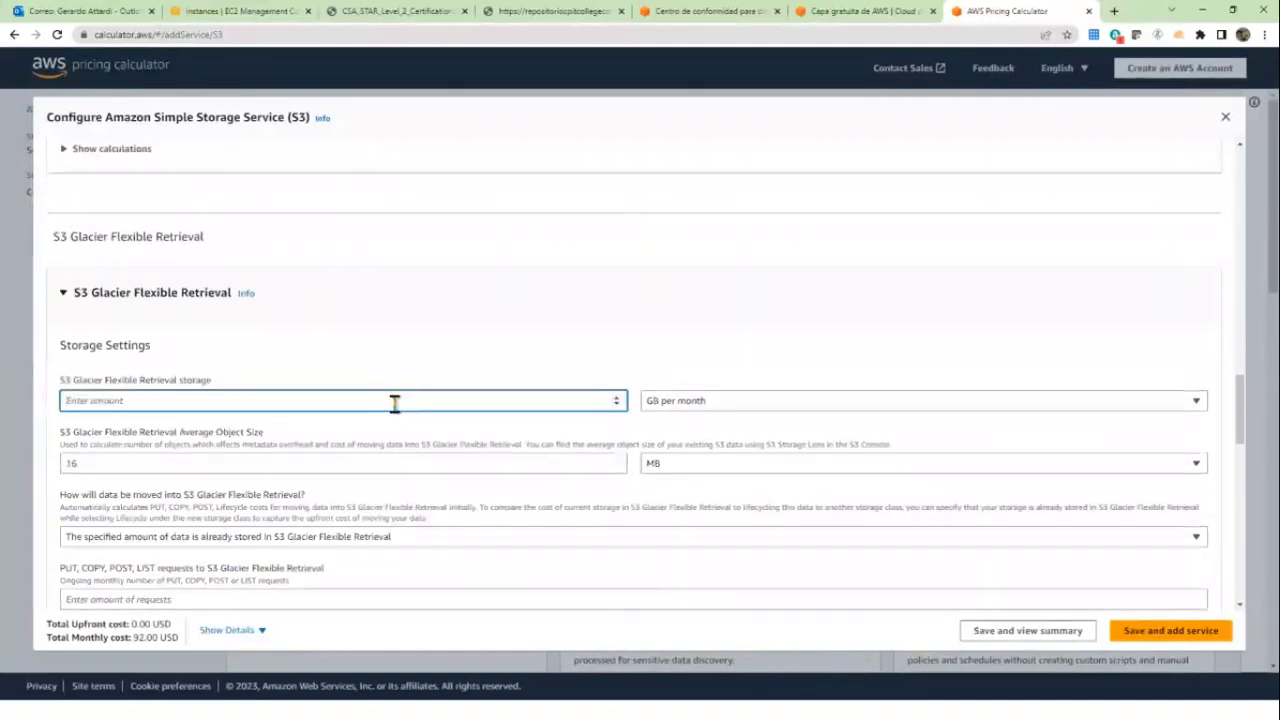
text(5)
click(663, 400)
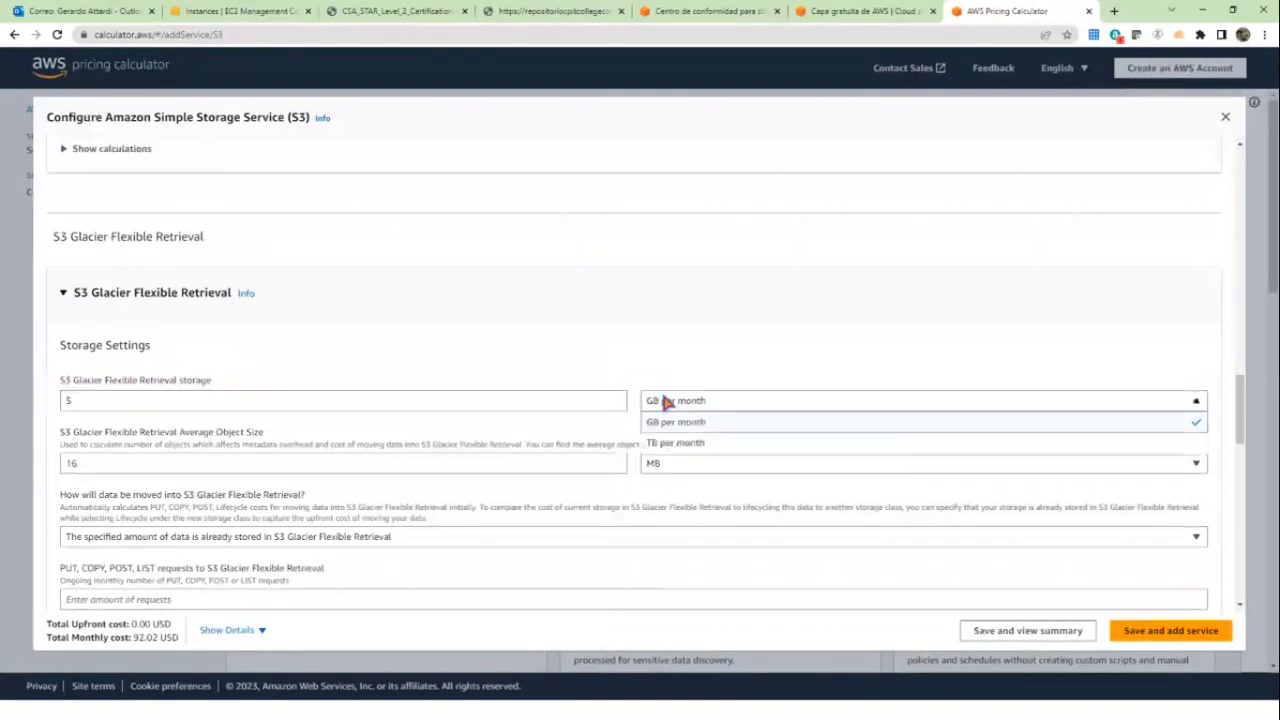
click(665, 443)
scroll(573, 470, down, 2)
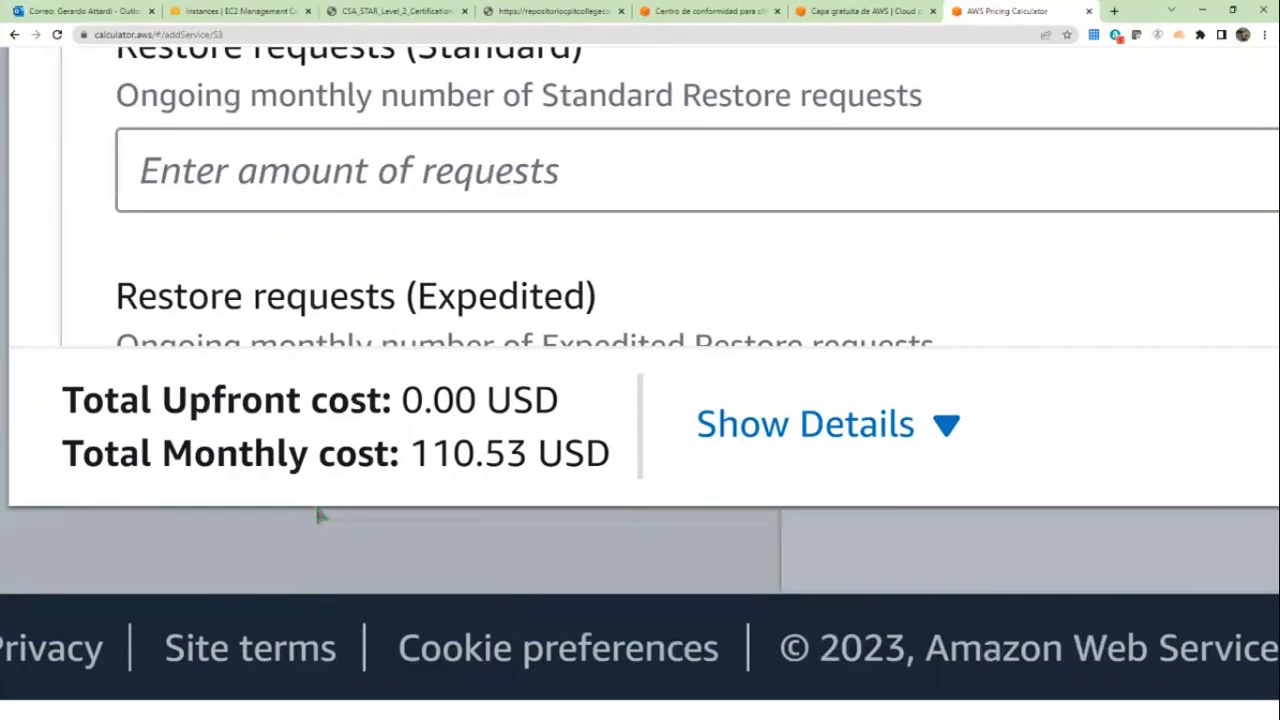
key(ctrl+minus)
key(ctrl+minus)
key(ctrl+minus)
key(ctrl+minus)
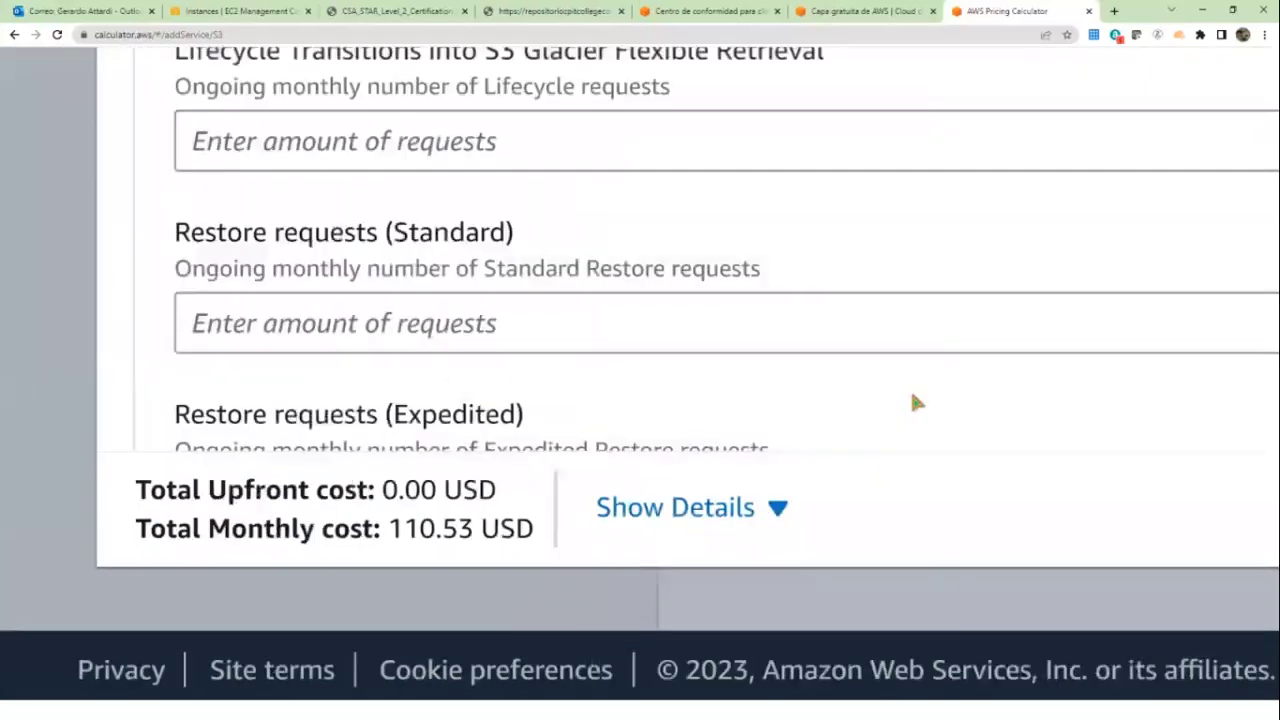
key(ctrl+minus)
key(ctrl+minus)
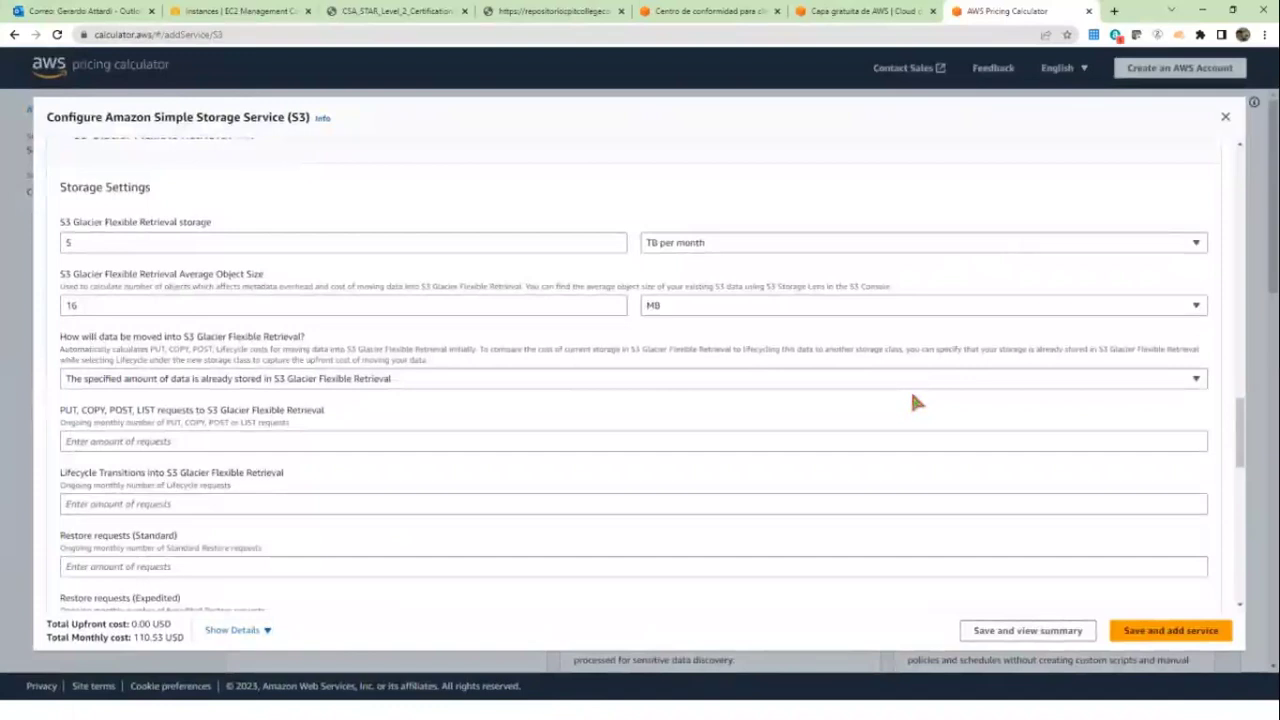
Switch the region to South America (Sao Paulo) and highlight the 198.84 USD monthly total.
scroll(913, 402, up, 3)
scroll(911, 402, up, 15)
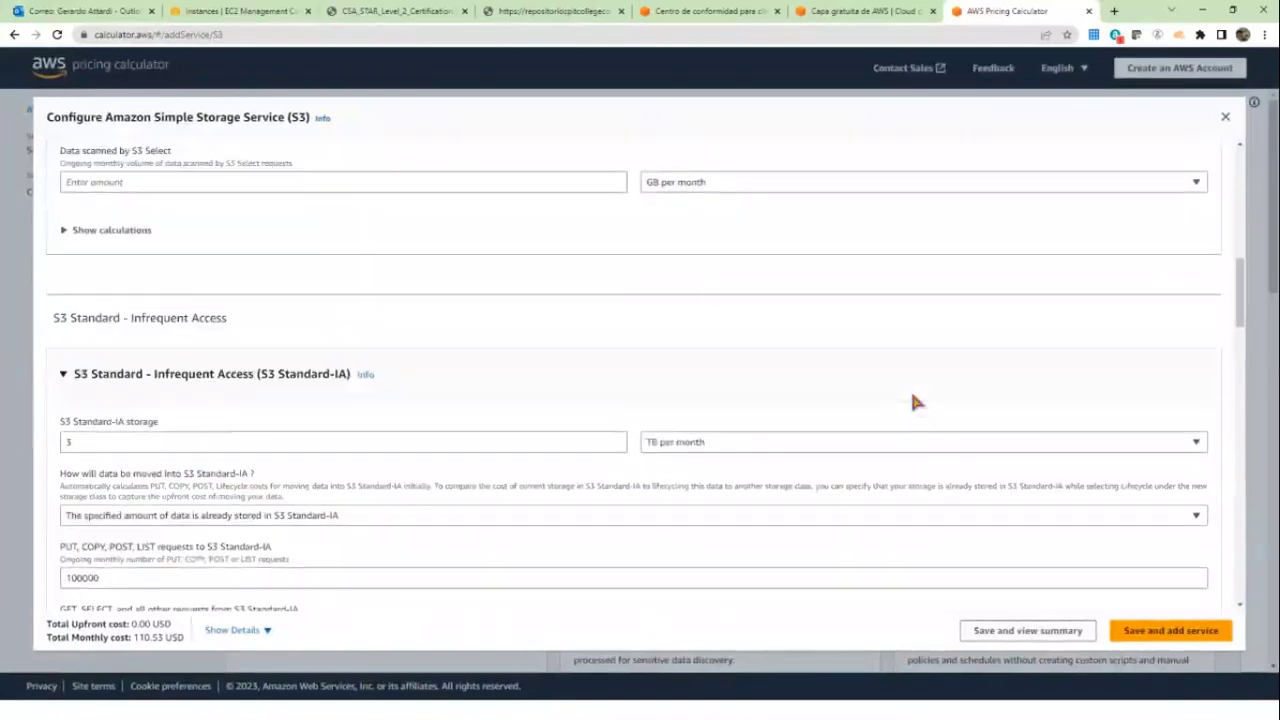
scroll(912, 395, up, 3)
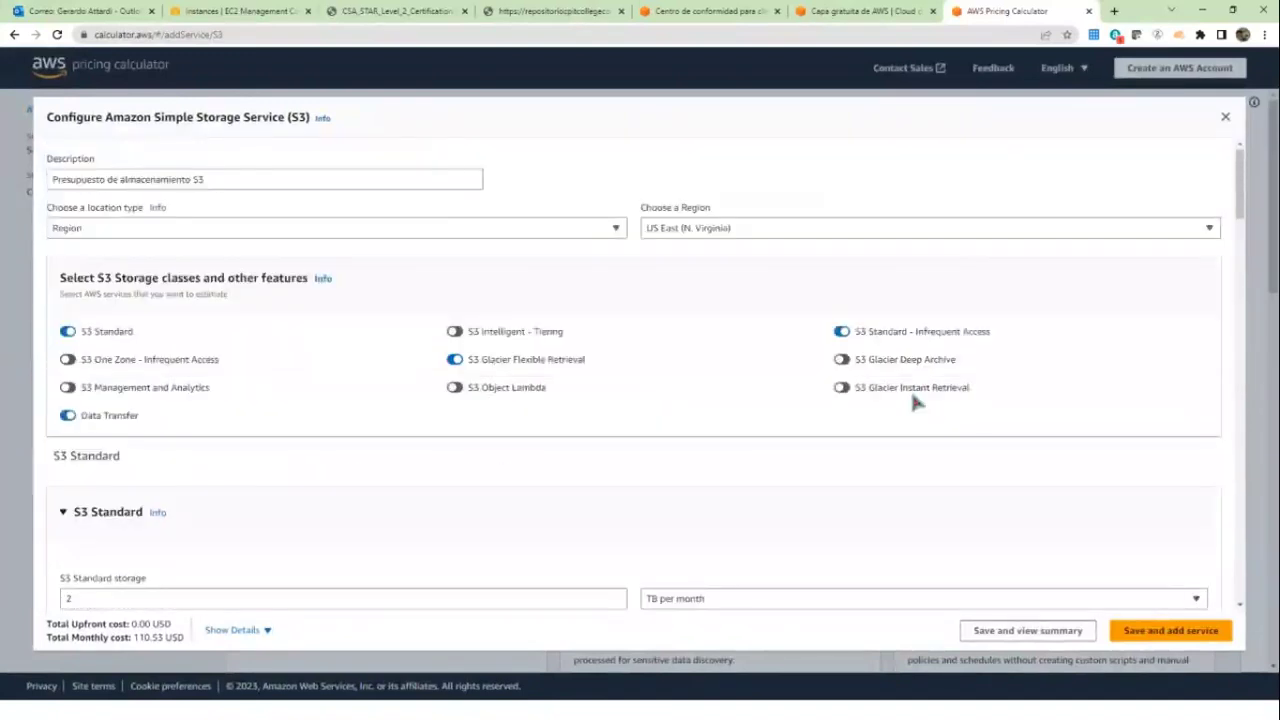
click(770, 228)
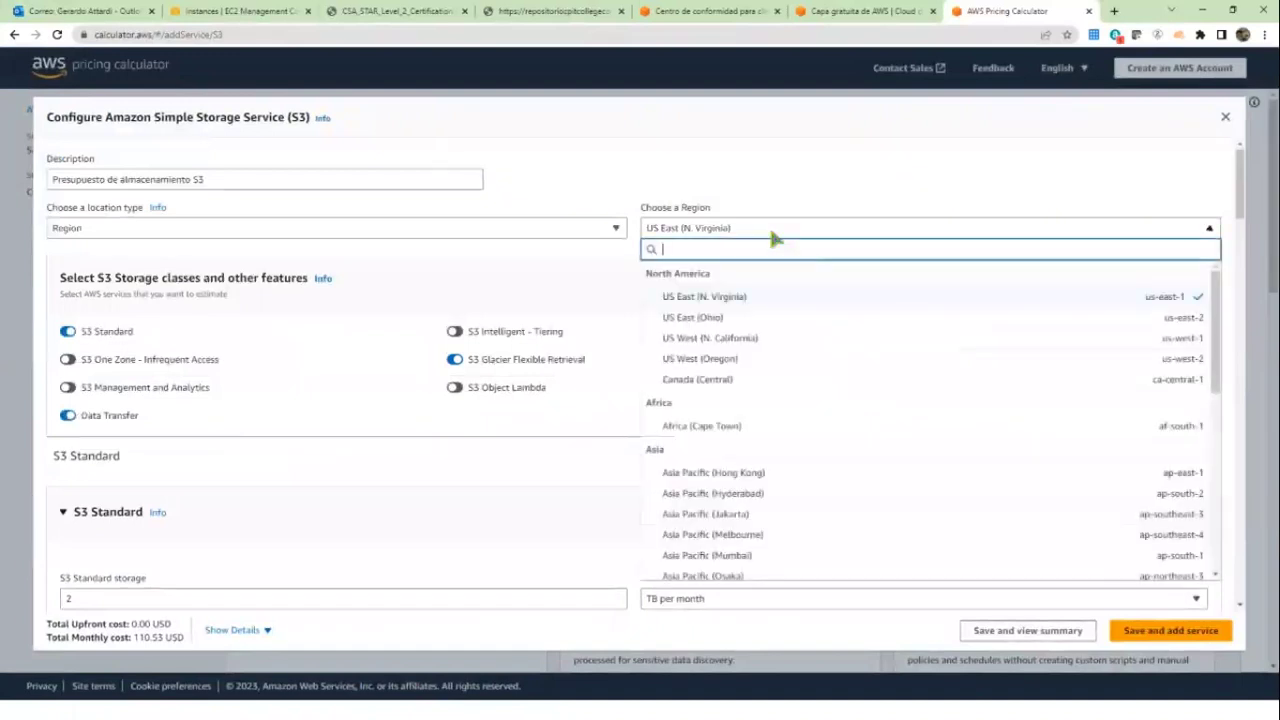
scroll(797, 435, down, 5)
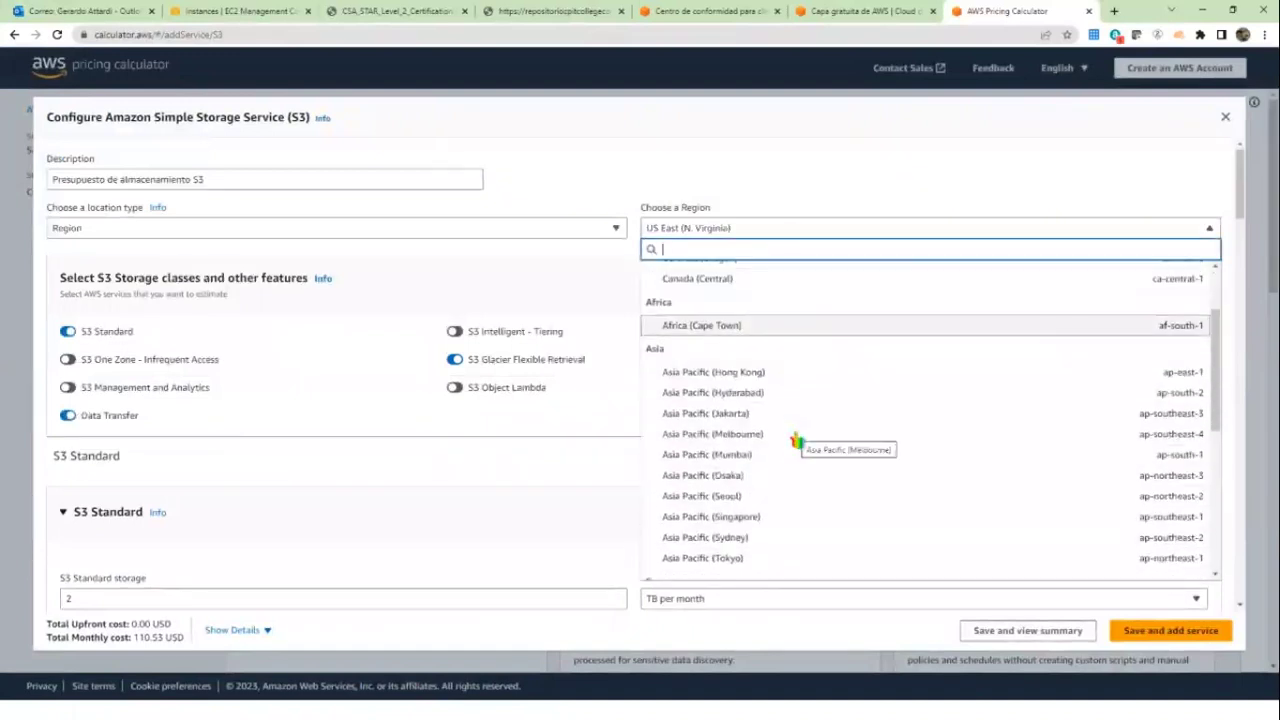
scroll(797, 440, down, 2)
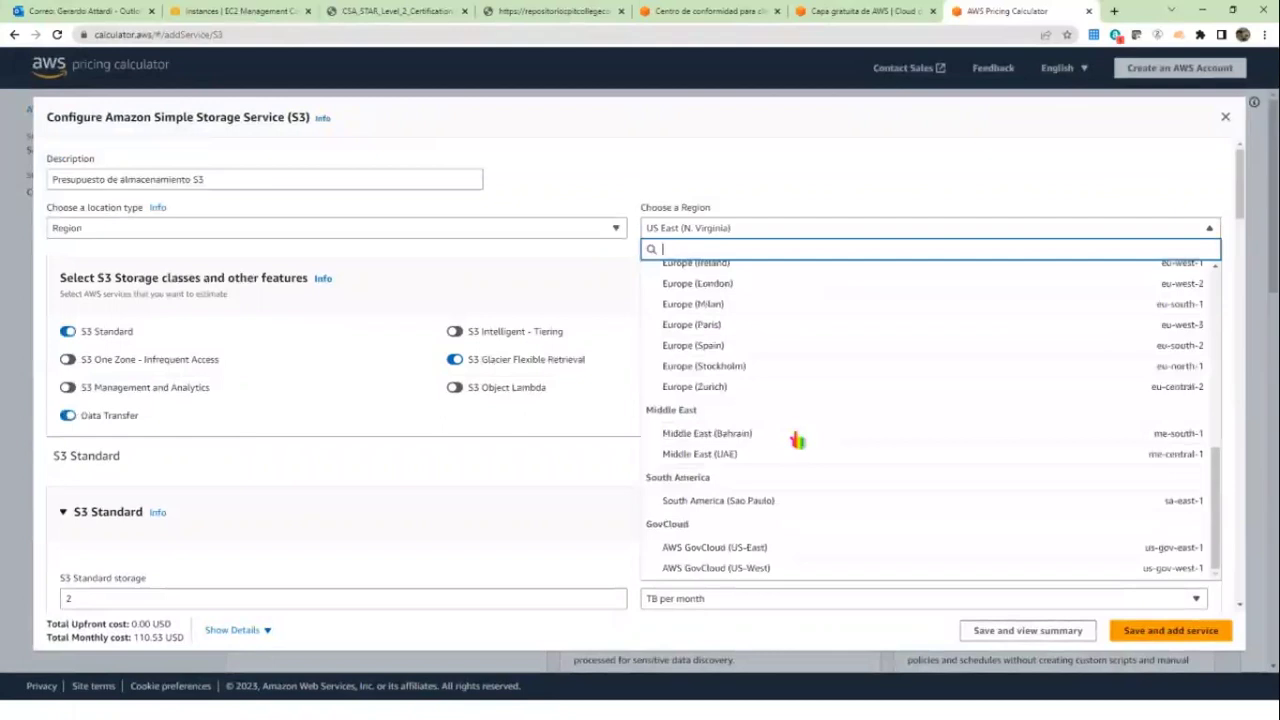
click(745, 509)
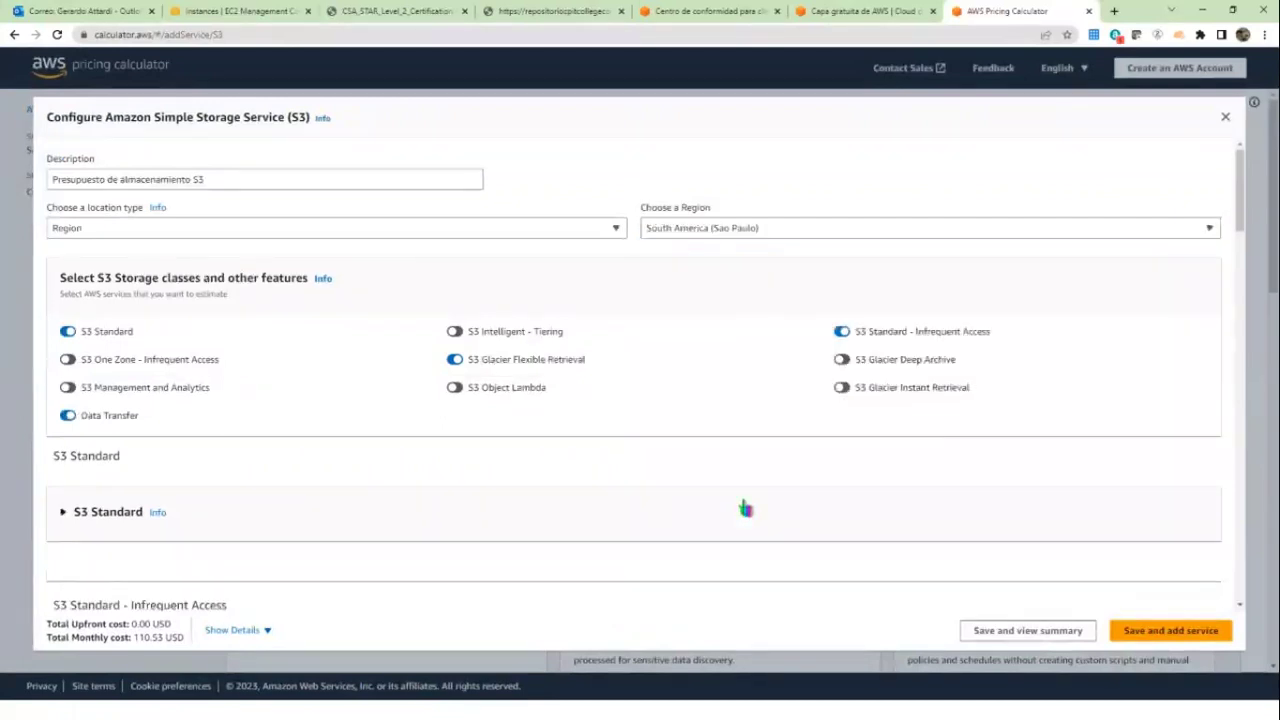
scroll(745, 480, down, 1)
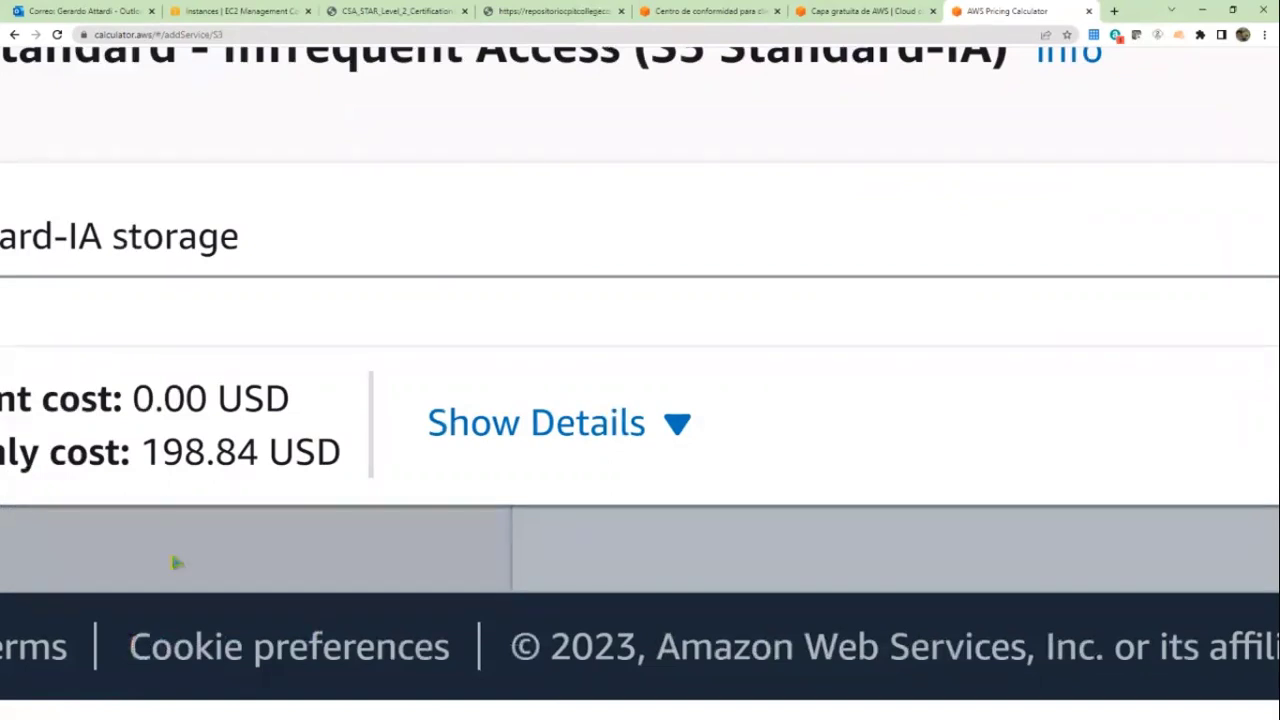
drag(143, 456, 344, 466)
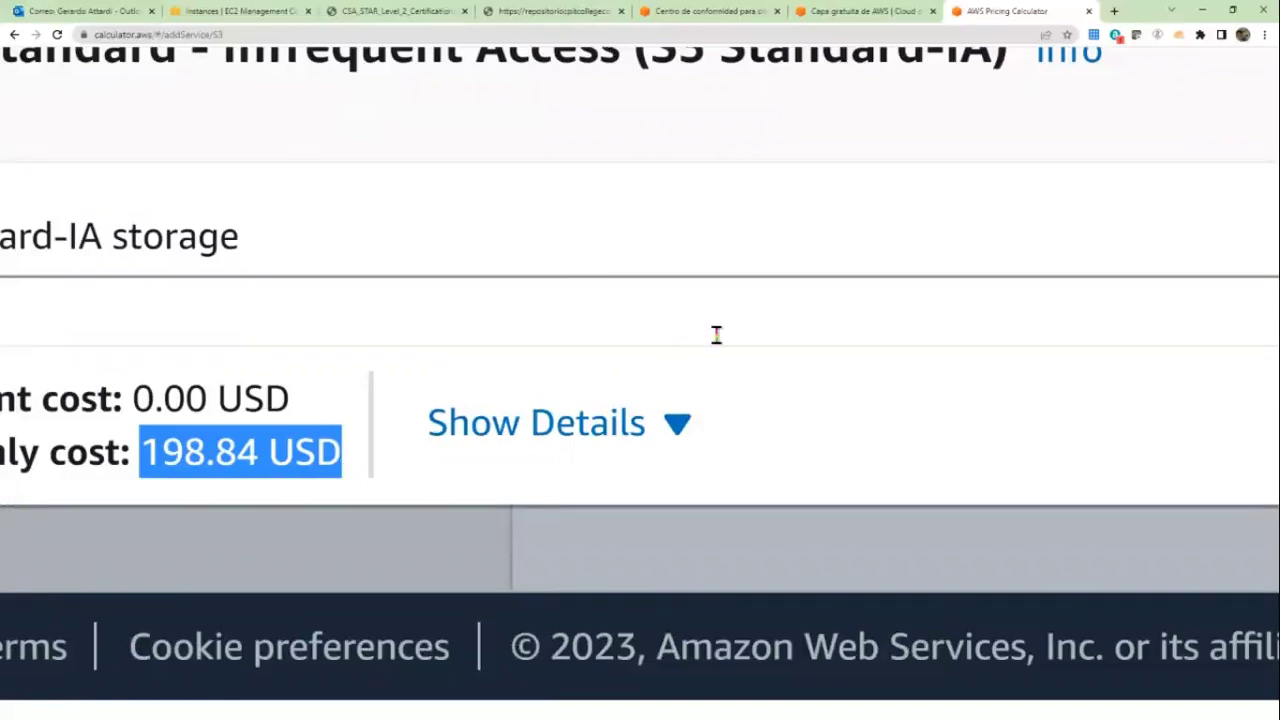
scroll(716, 336, down, 4)
scroll(716, 336, down, 1)
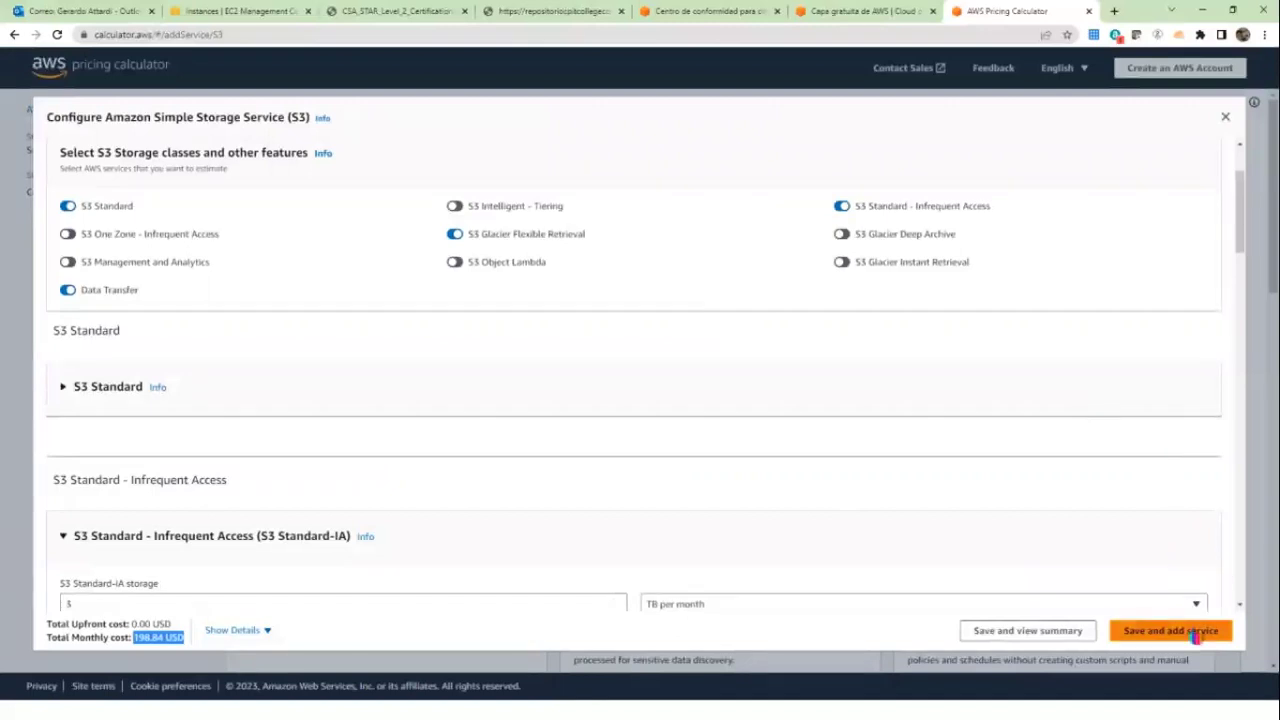
Save the S3 configuration and review the My Estimate summary.
click(1048, 634)
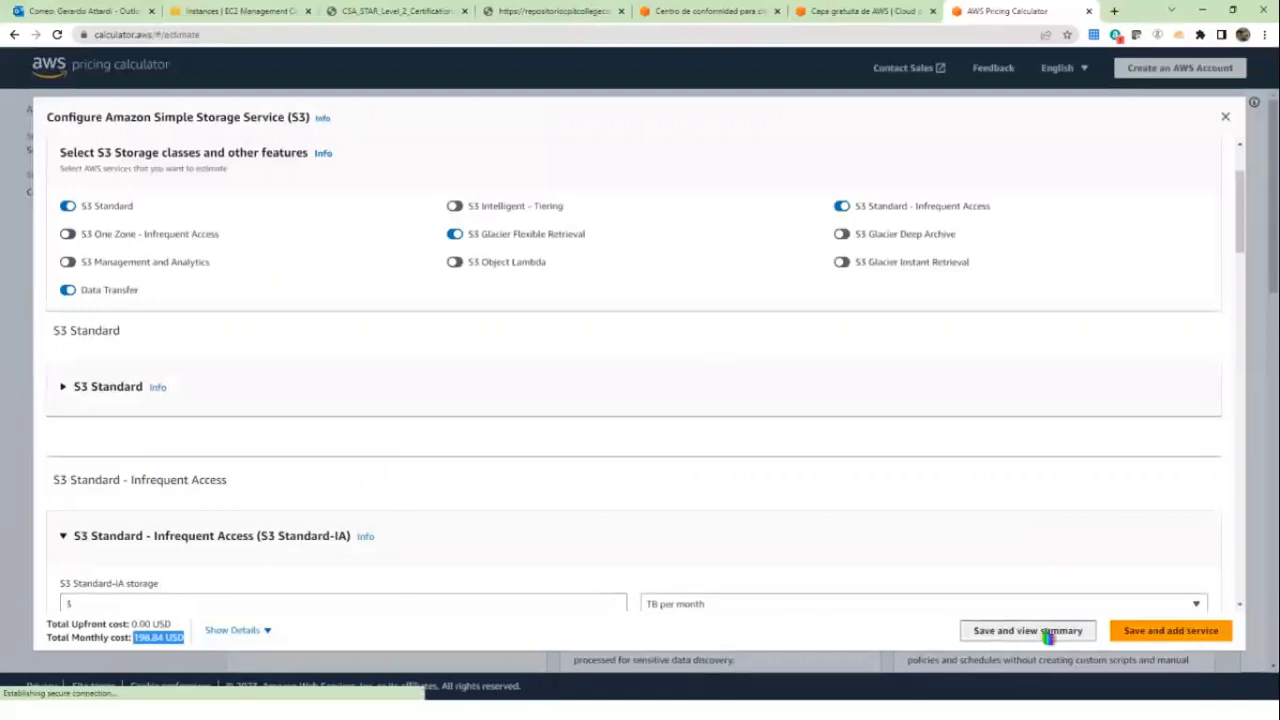
ctrl+scroll(476, 290, up, 2)
ctrl+scroll(474, 286, down, 6)
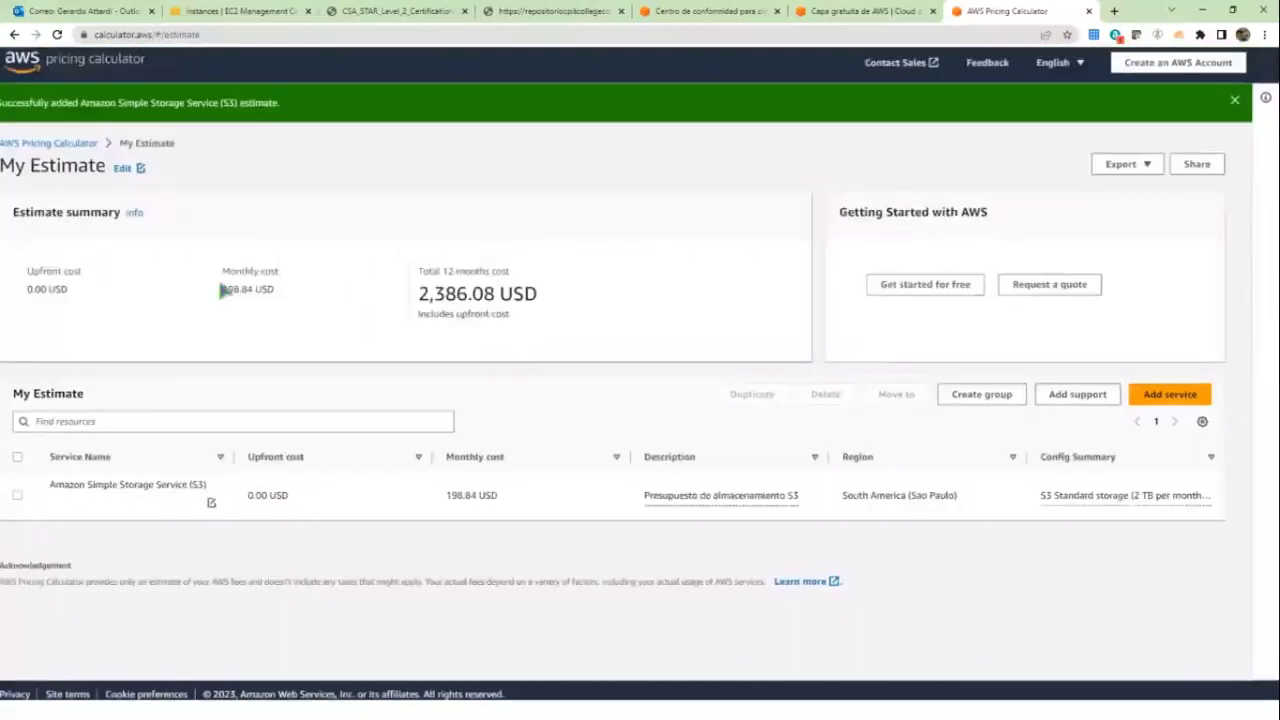
ctrl+scroll(170, 500, up, 5)
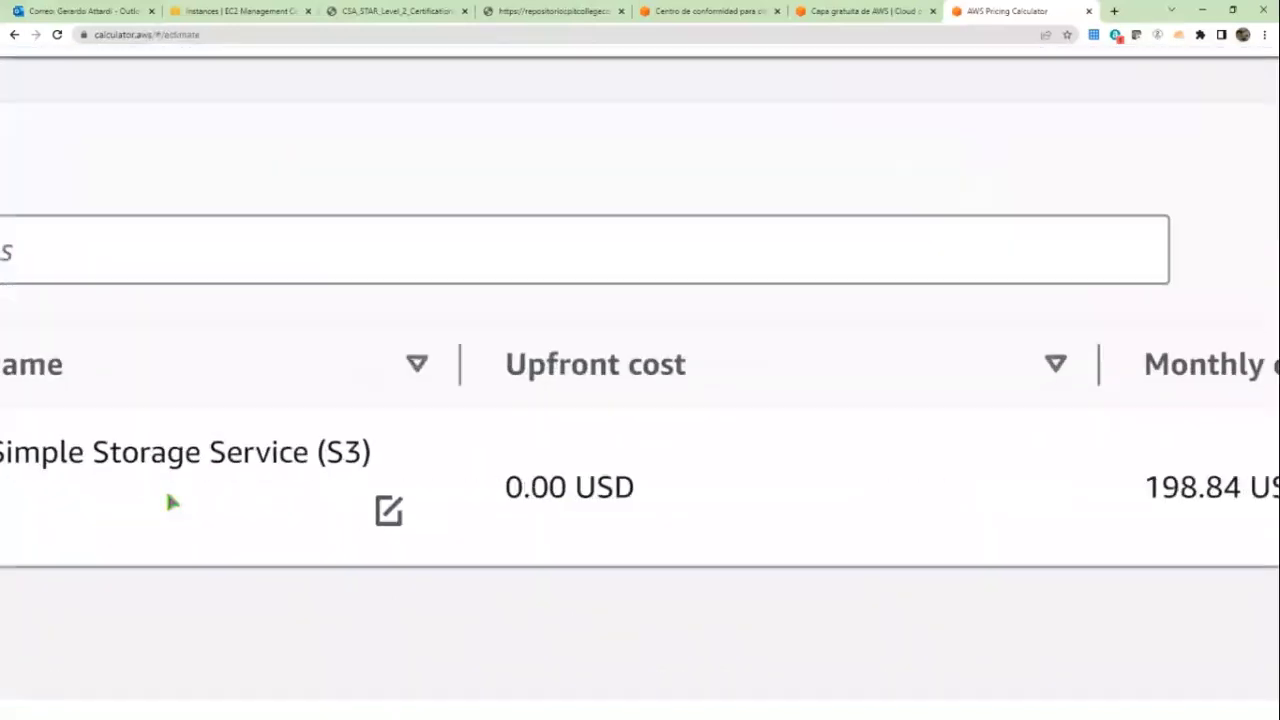
ctrl+scroll(166, 490, down, 5)
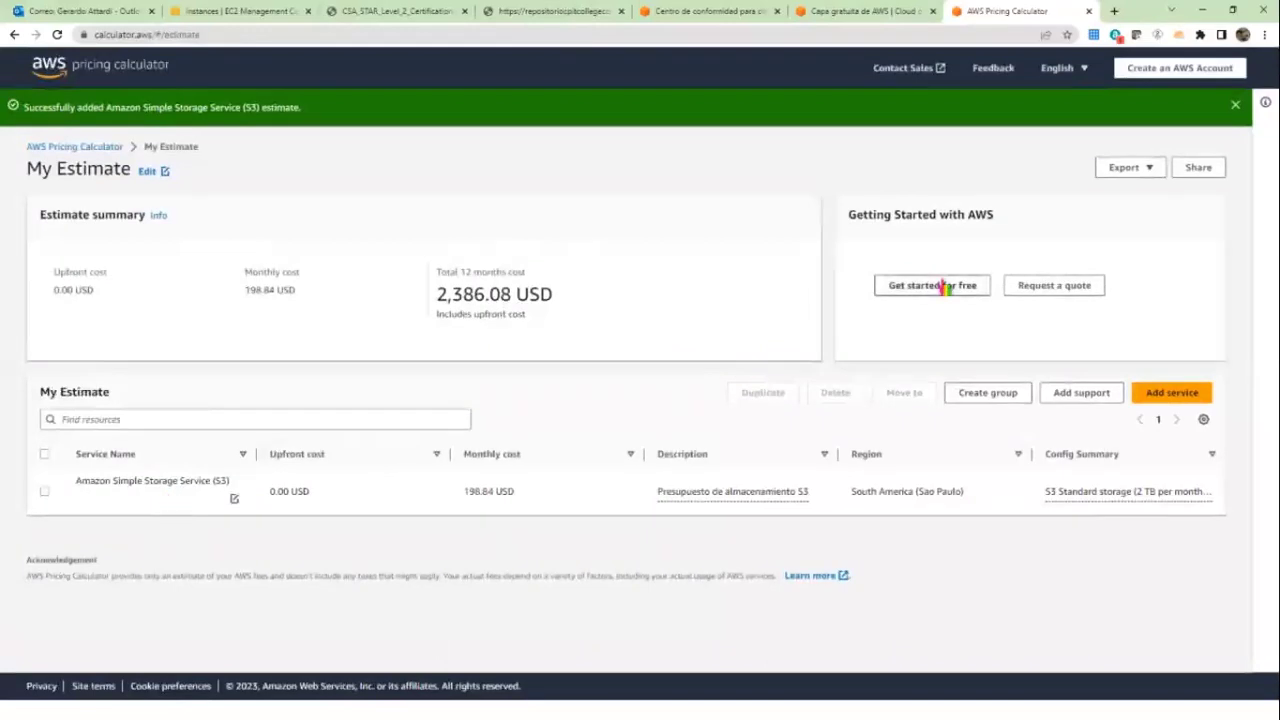
Share the estimate publicly, suppressing the acknowledgment, and copy its public link.
click(1186, 176)
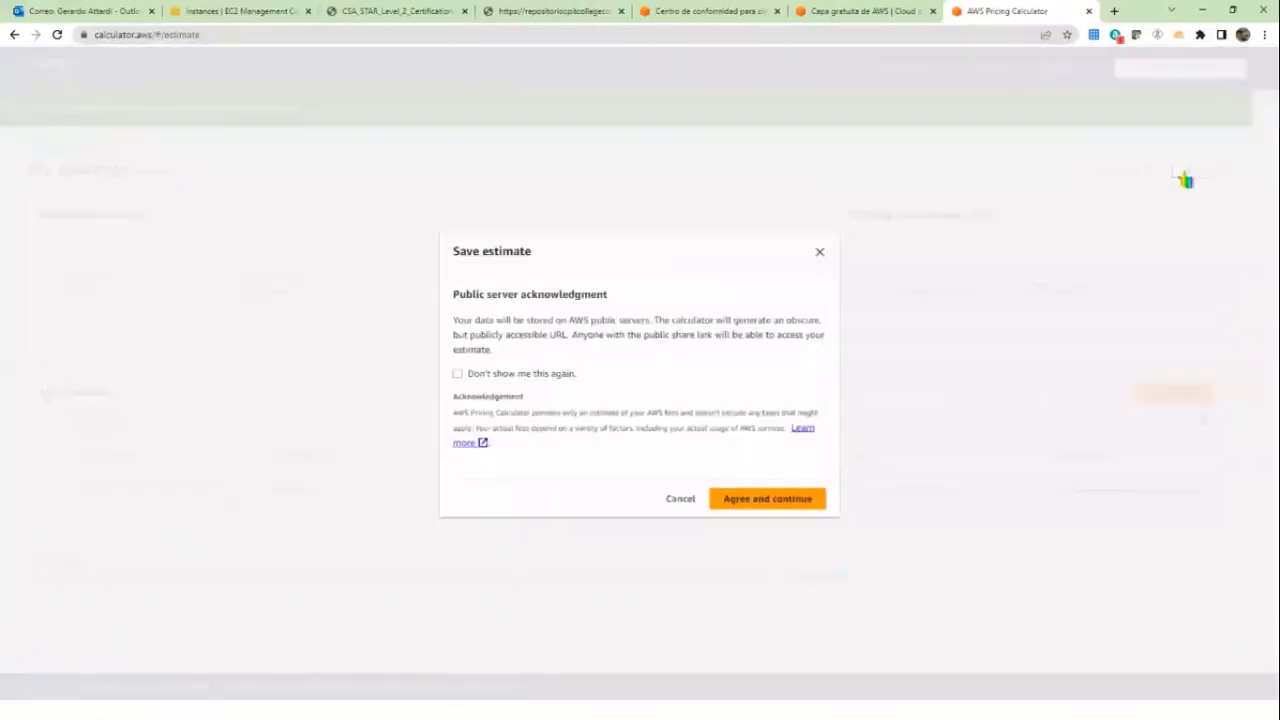
click(459, 374)
click(766, 505)
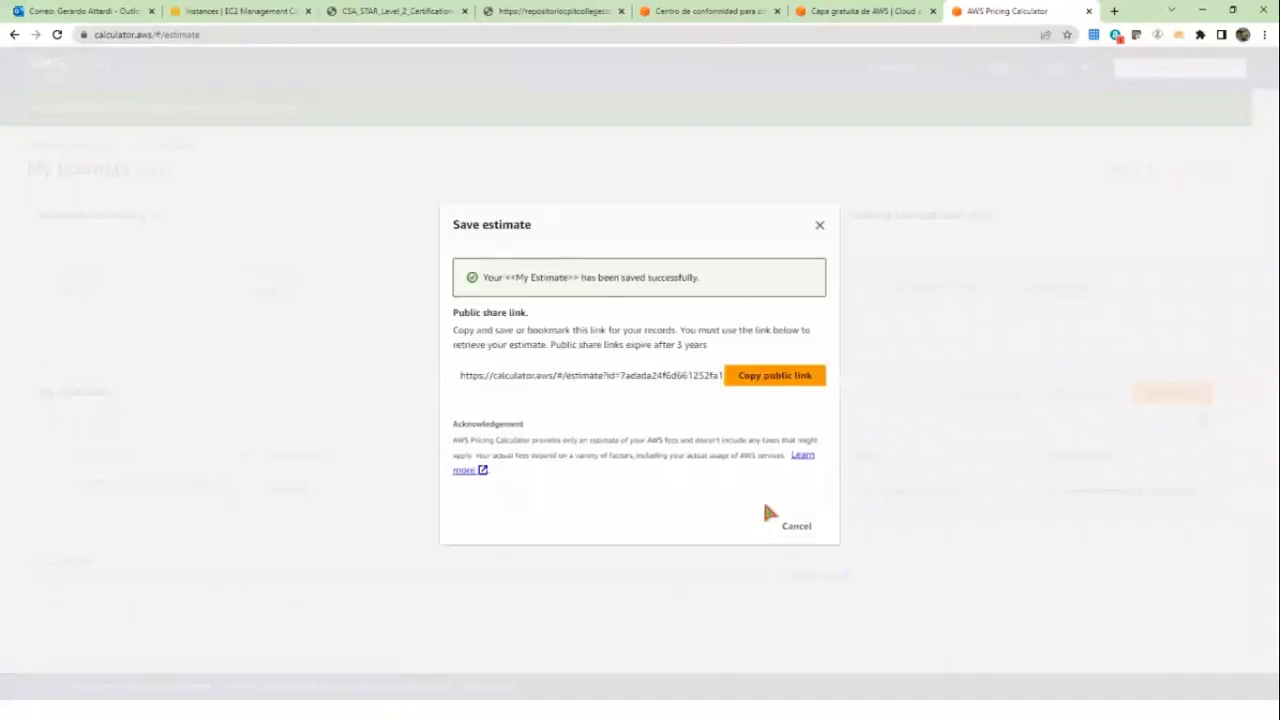
click(766, 378)
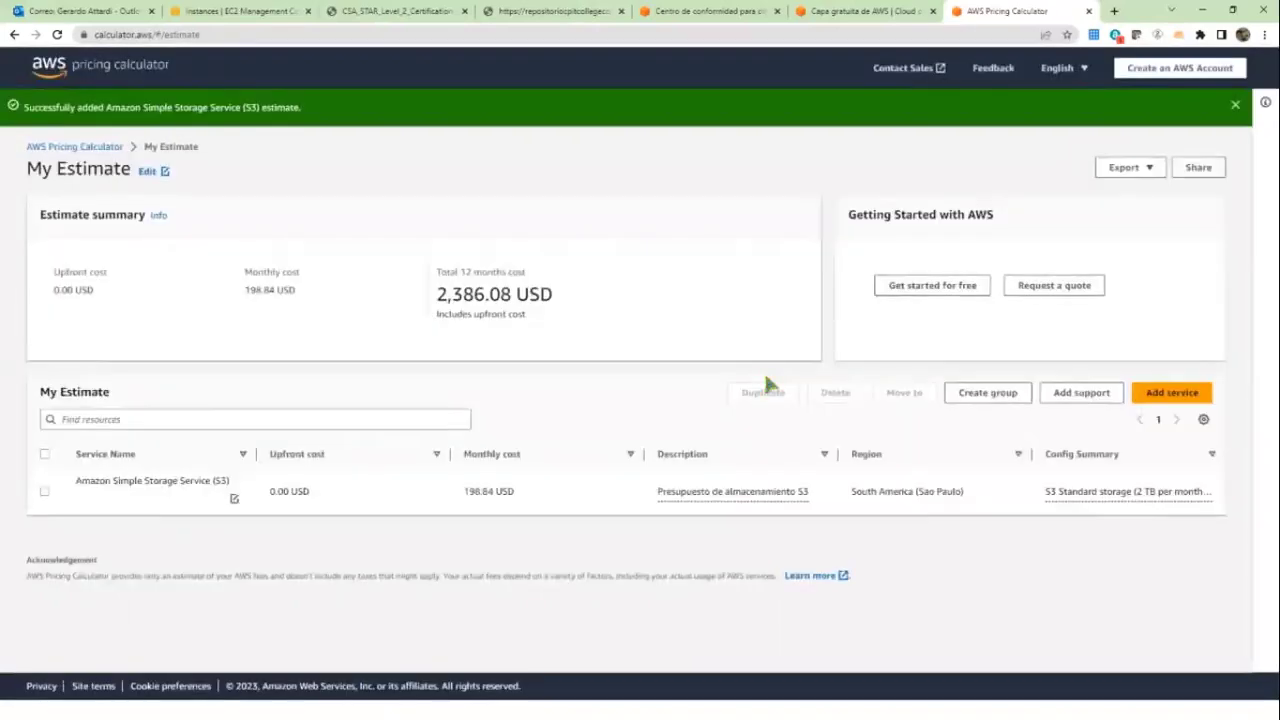
Load the copied public estimate link in a new browser tab.
click(1114, 11)
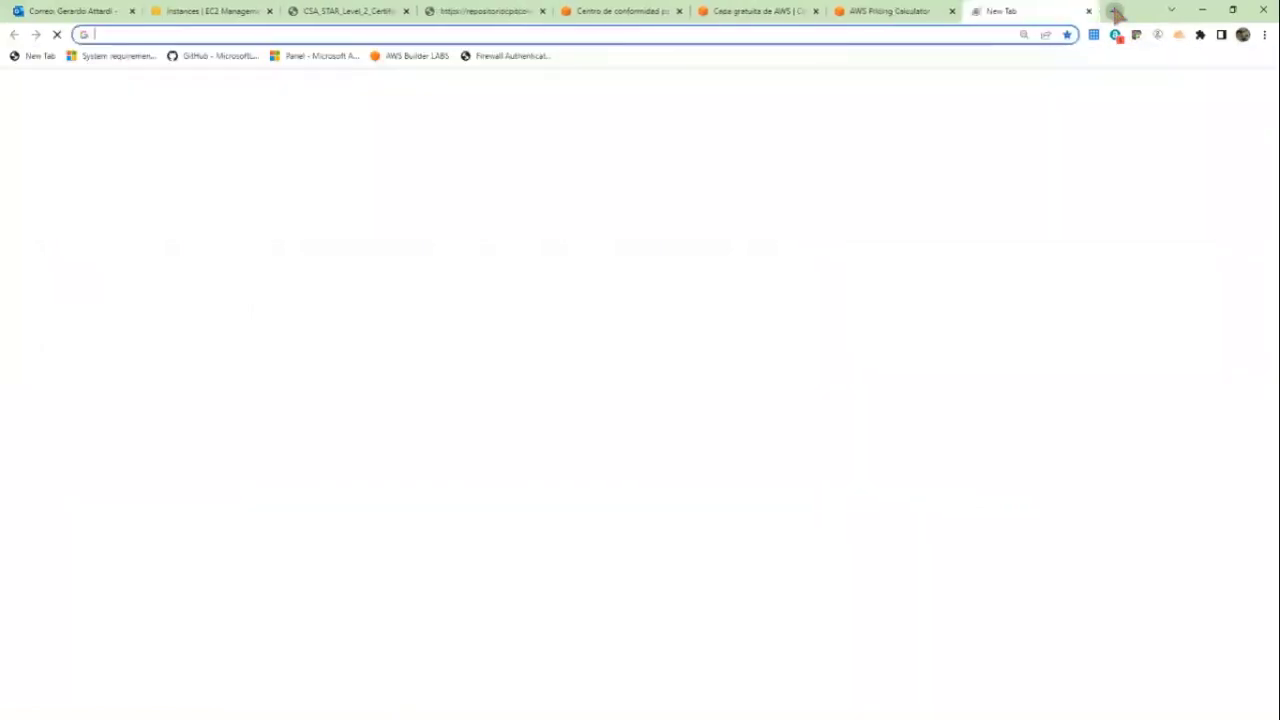
text(https://calculator.aws/#/estimate?id=7adada24f6d661252fa1a57e4d09ed0b9e13a52c)
key(Return)
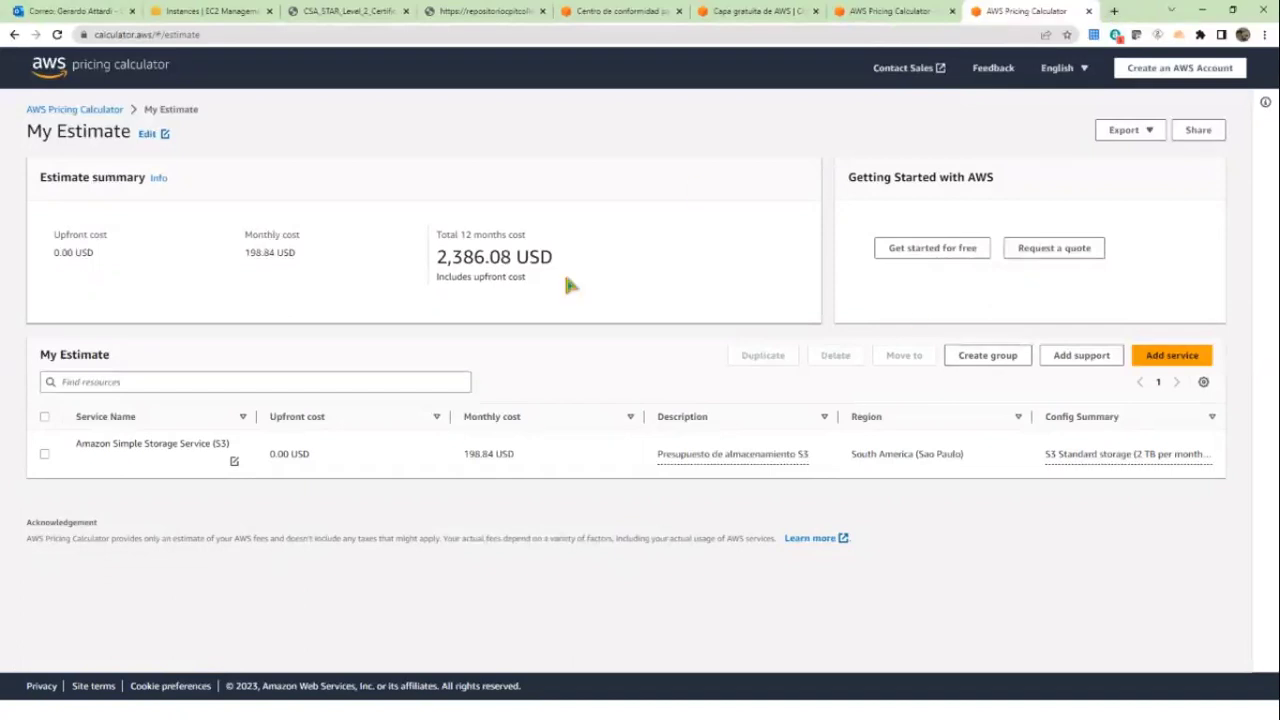
Browse the Add service catalogue for the Sao Paulo estimate, then return to the slide show.
click(1172, 360)
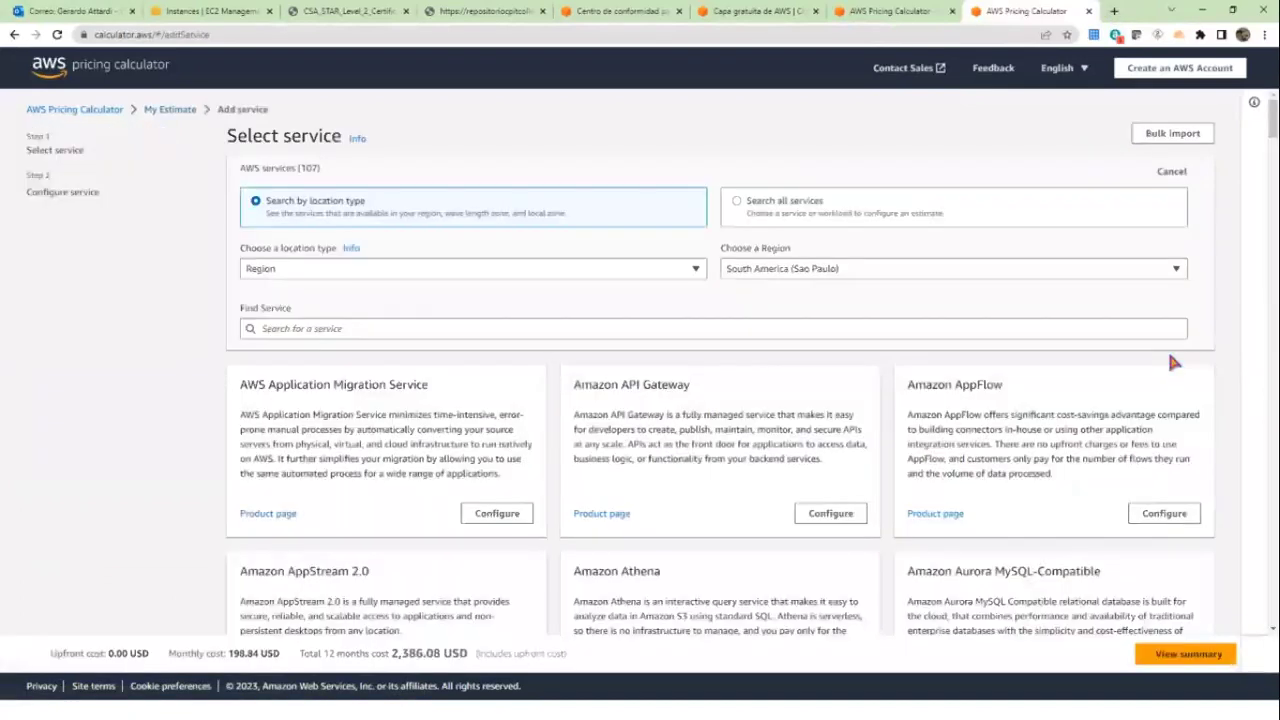
scroll(870, 300, down, 7)
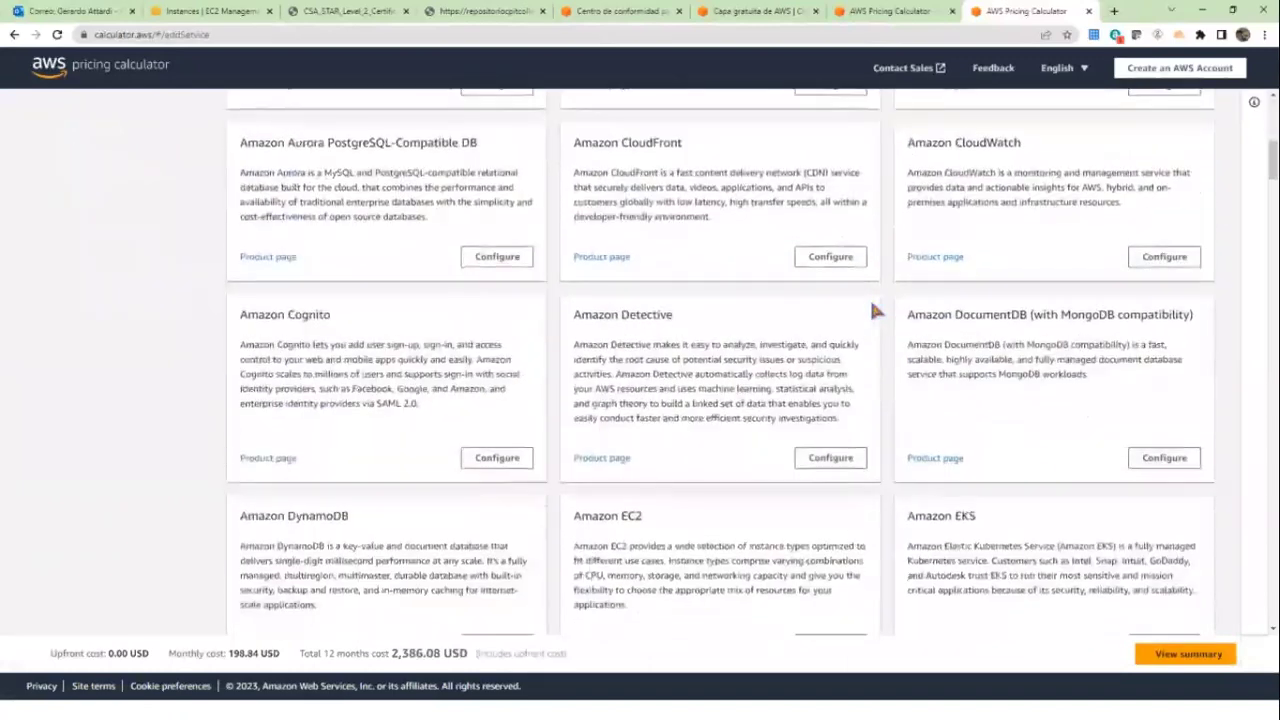
scroll(870, 310, up, 2)
key(ctrl+plus)
key(ctrl+plus)
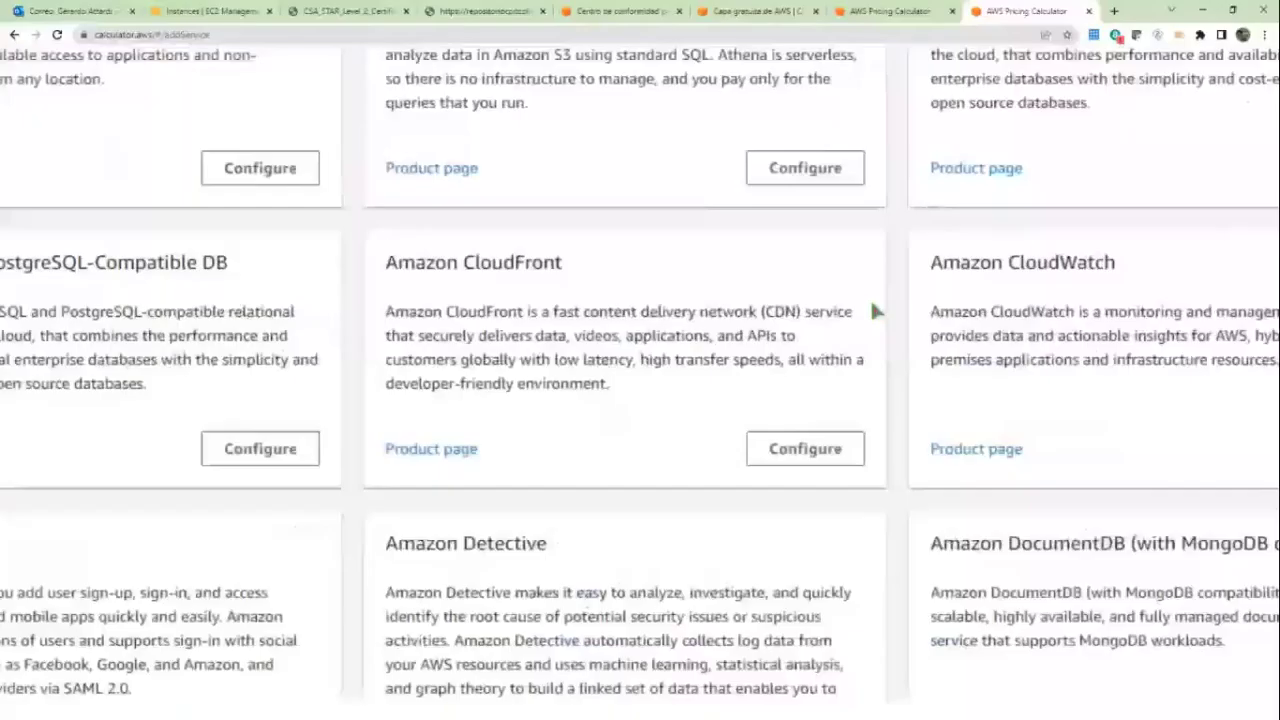
scroll(870, 298, down, 3)
scroll(870, 298, up, 5)
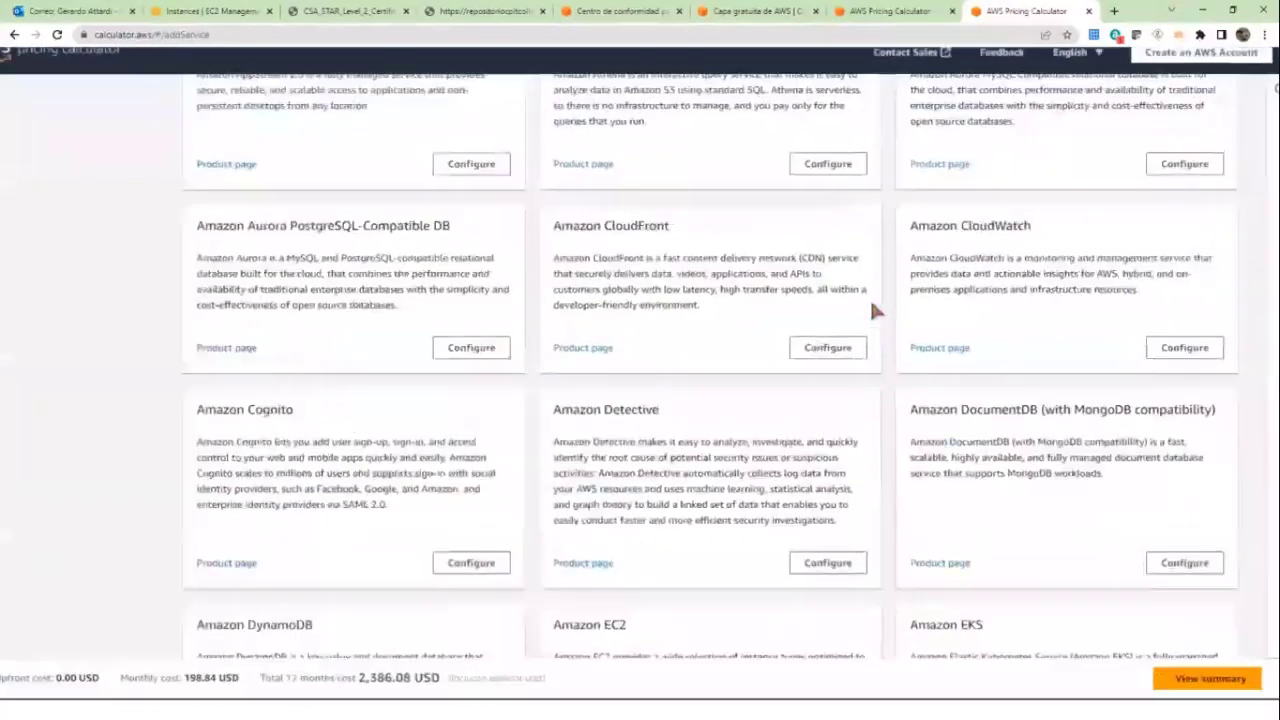
scroll(870, 298, down, 5)
scroll(870, 298, down, 3)
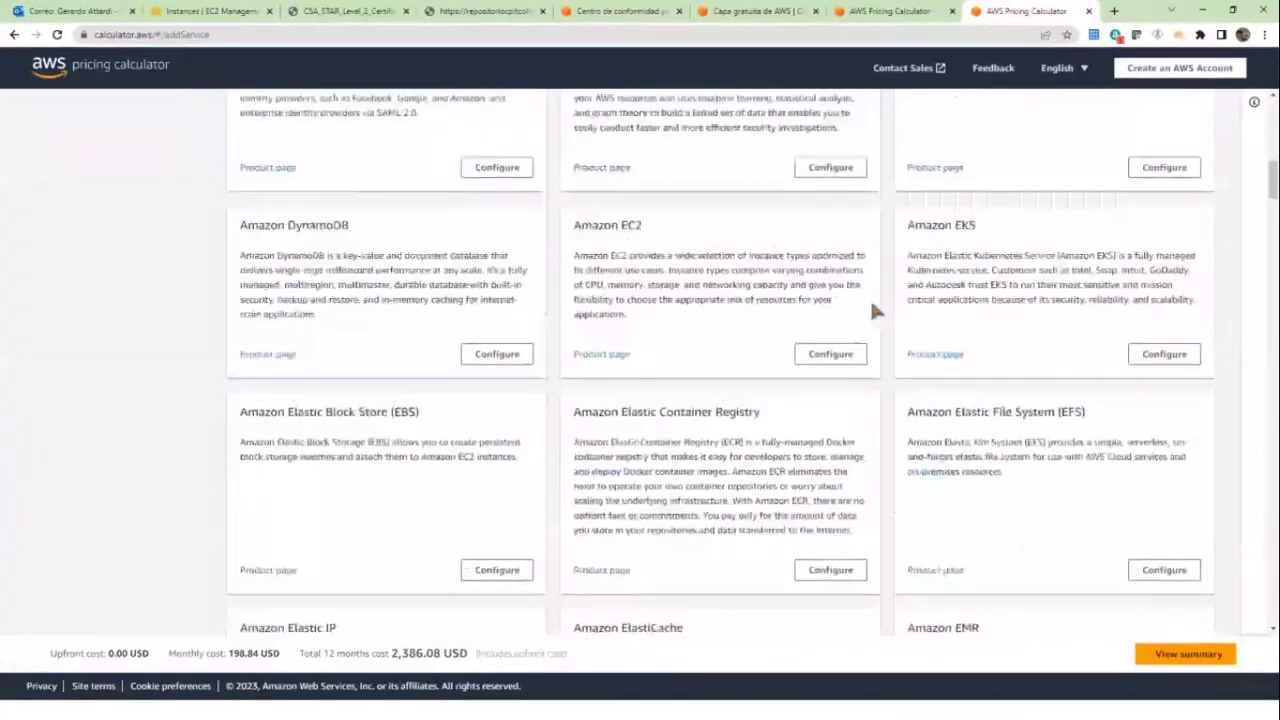
scroll(872, 311, down, 10)
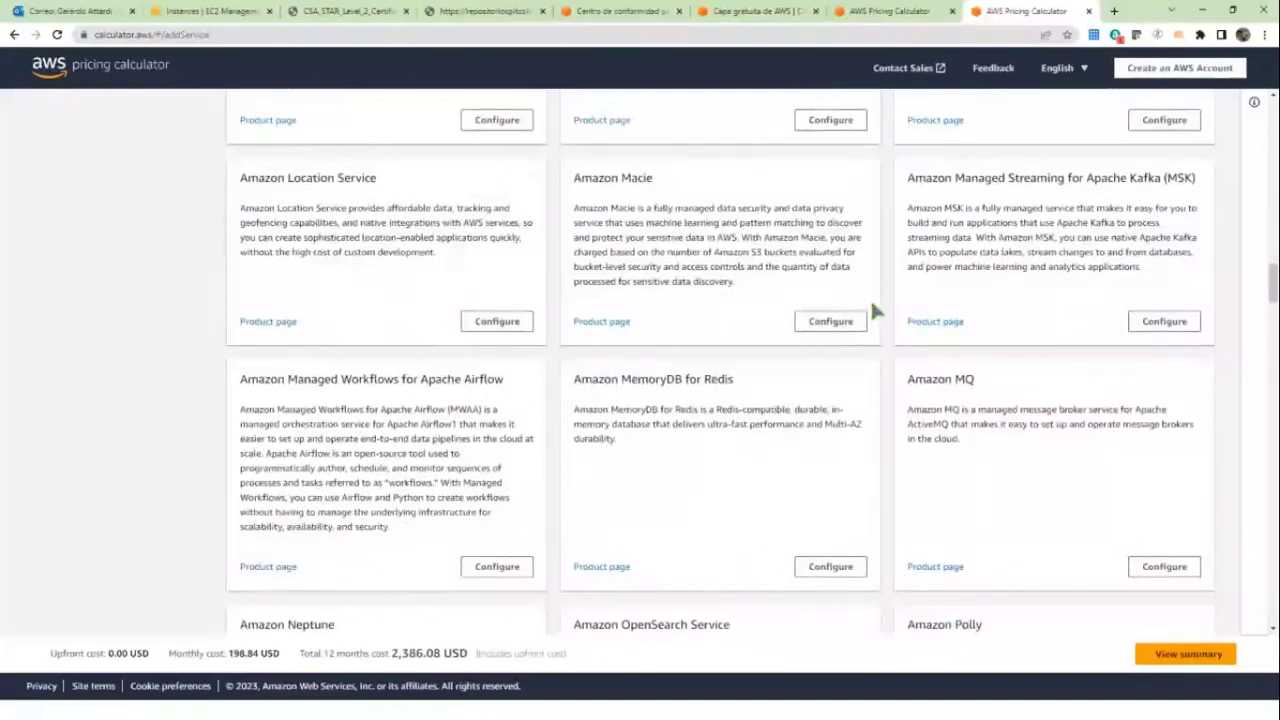
scroll(872, 311, up, 10)
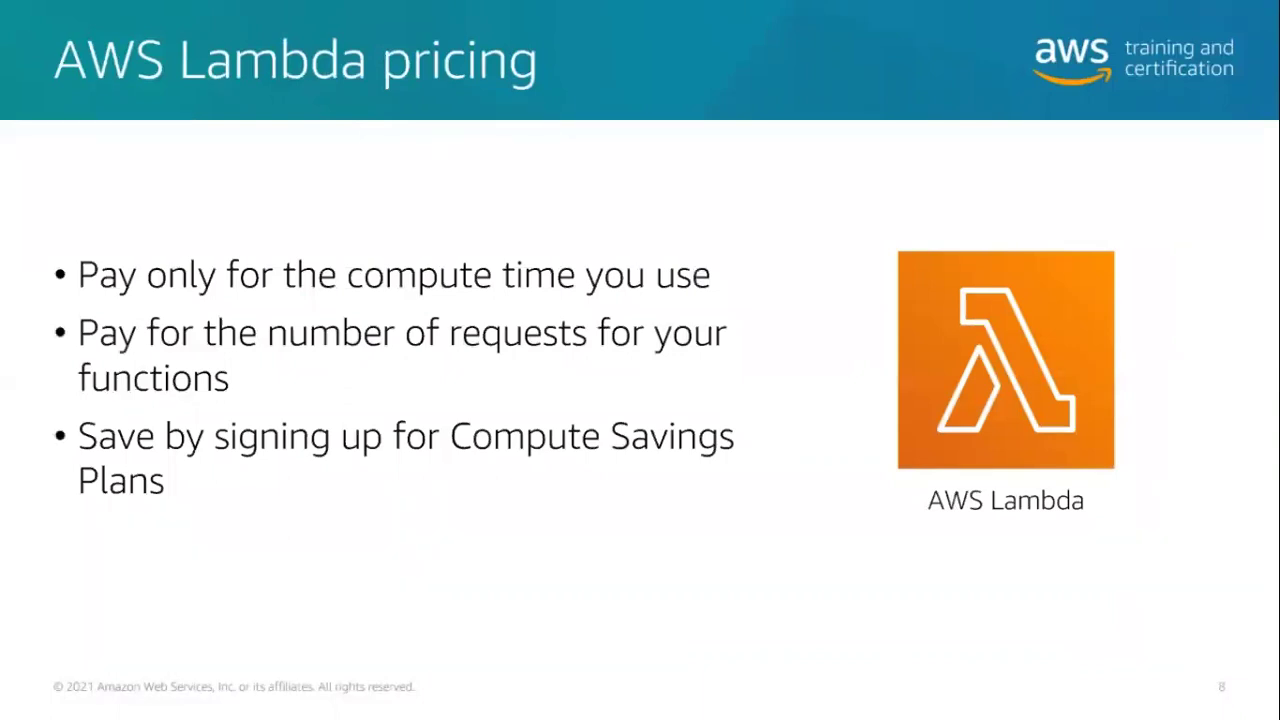
key(alt+Tab)
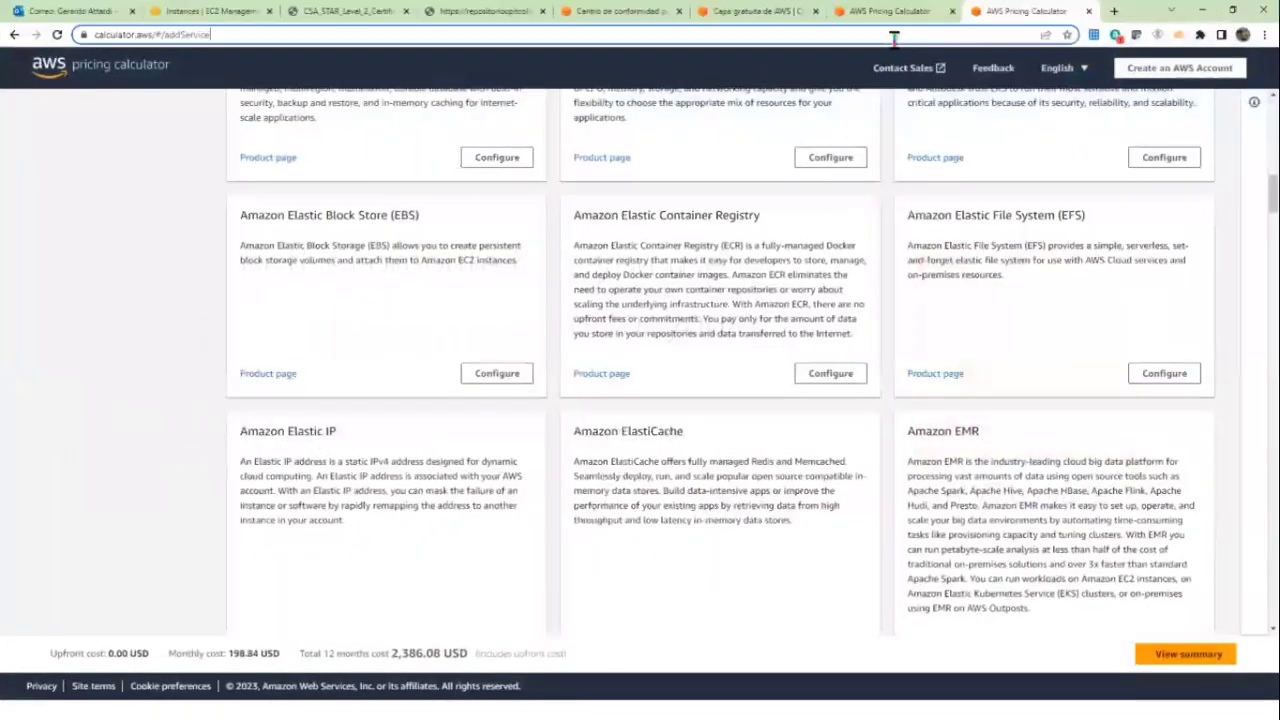
Search Google for 'aws s3 pricing' and open the official Amazon S3 pricing page.
click(894, 37)
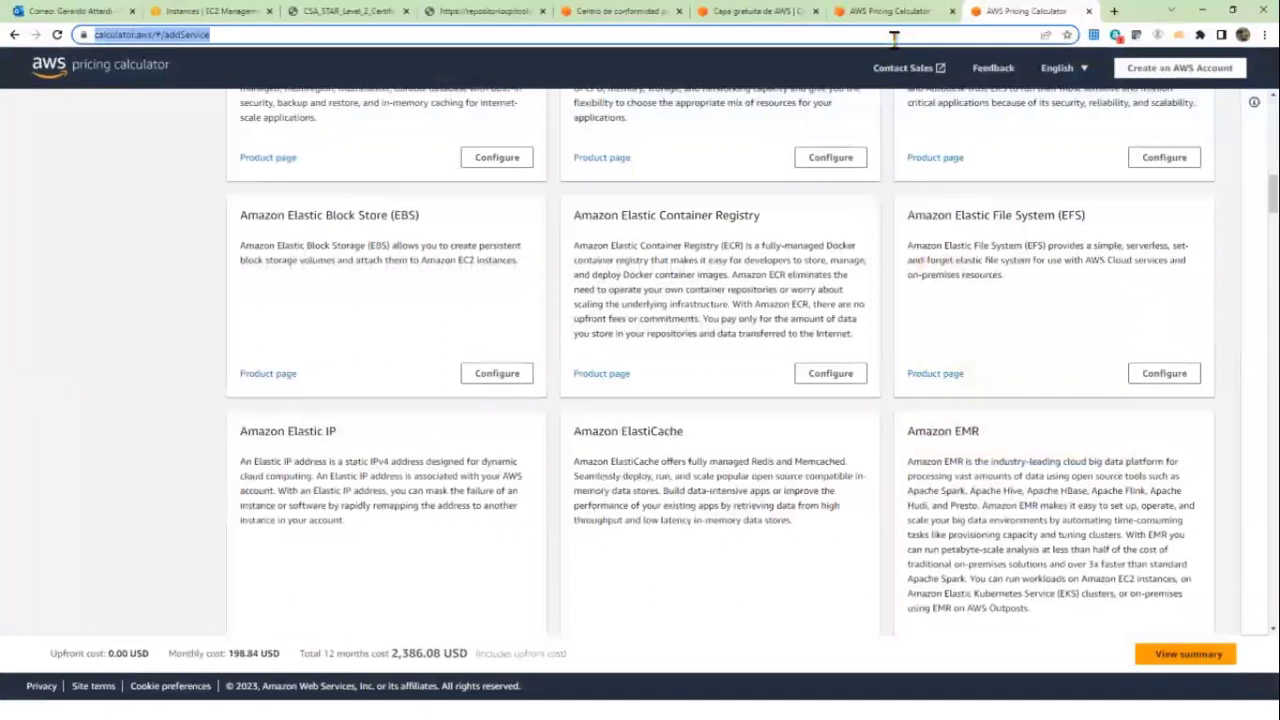
text(aws s3)
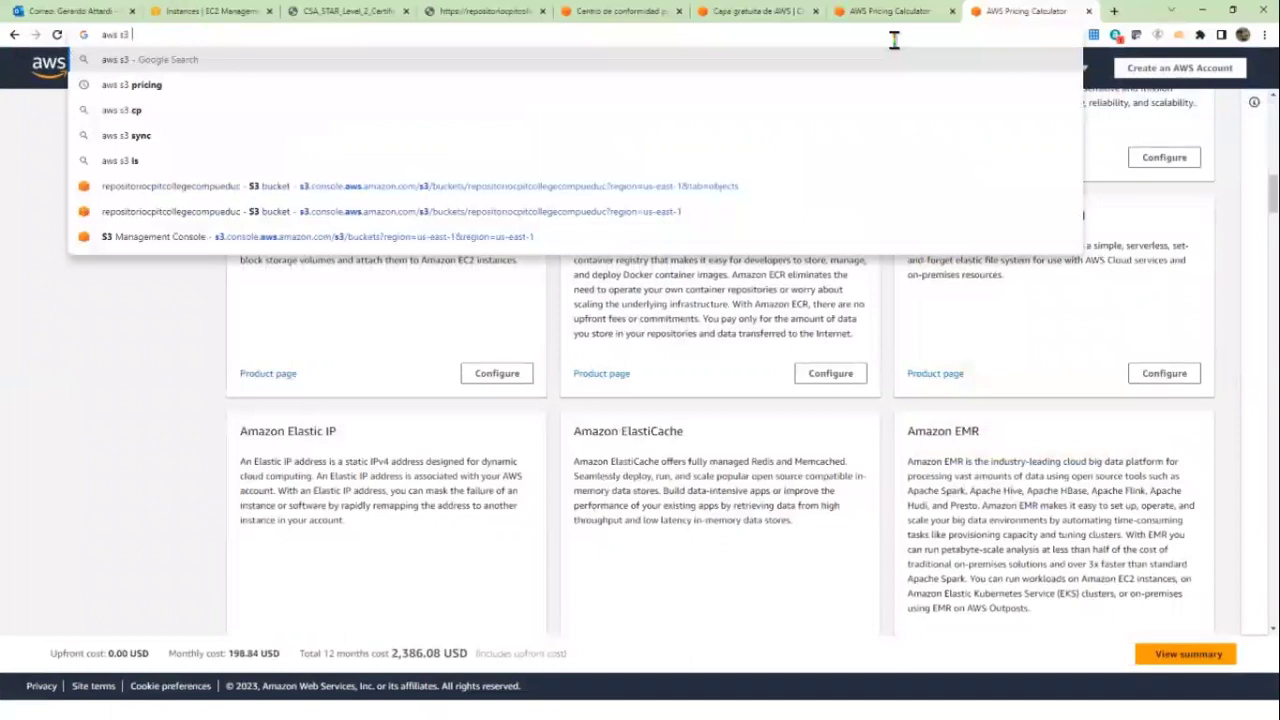
key(Down)
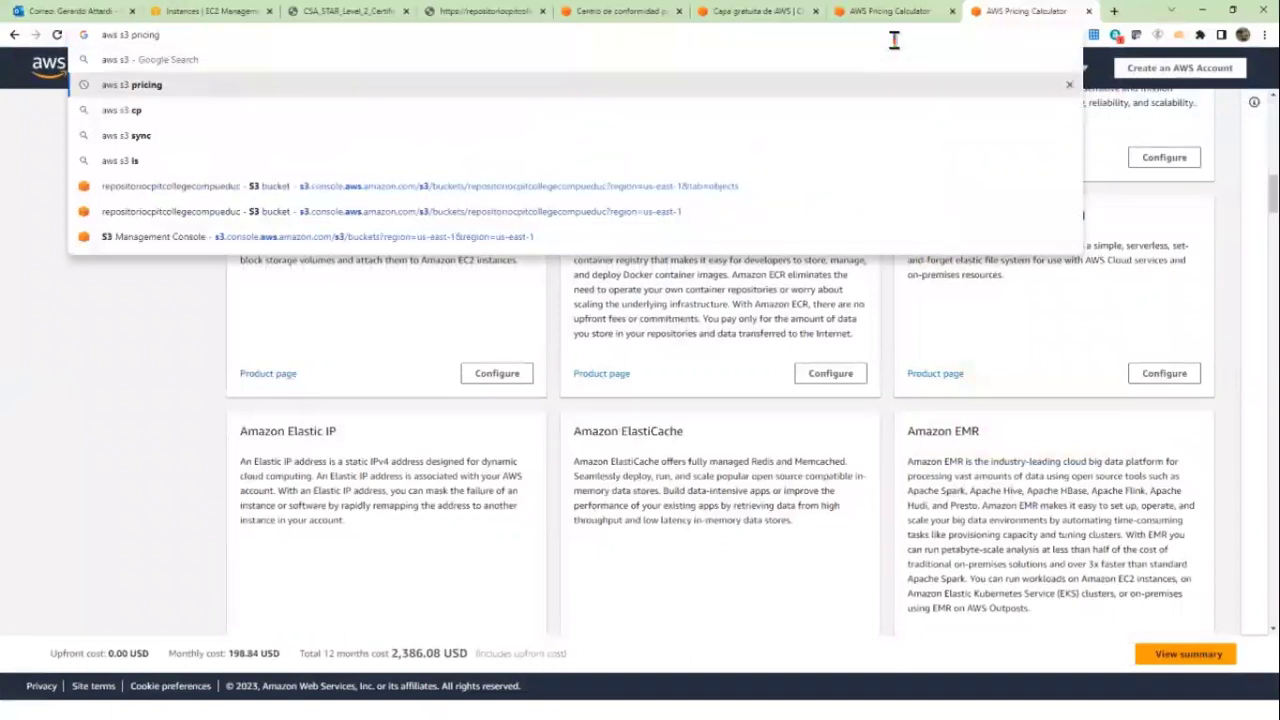
key(Return)
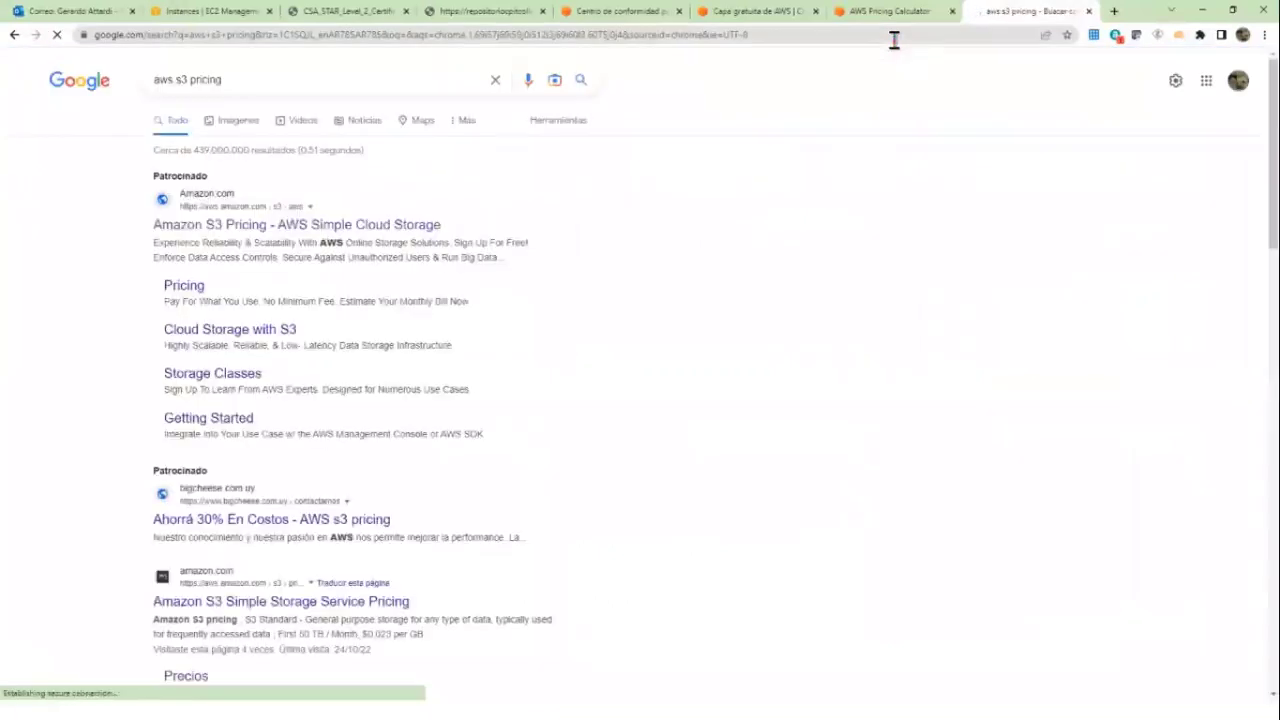
scroll(640, 345, down, 1)
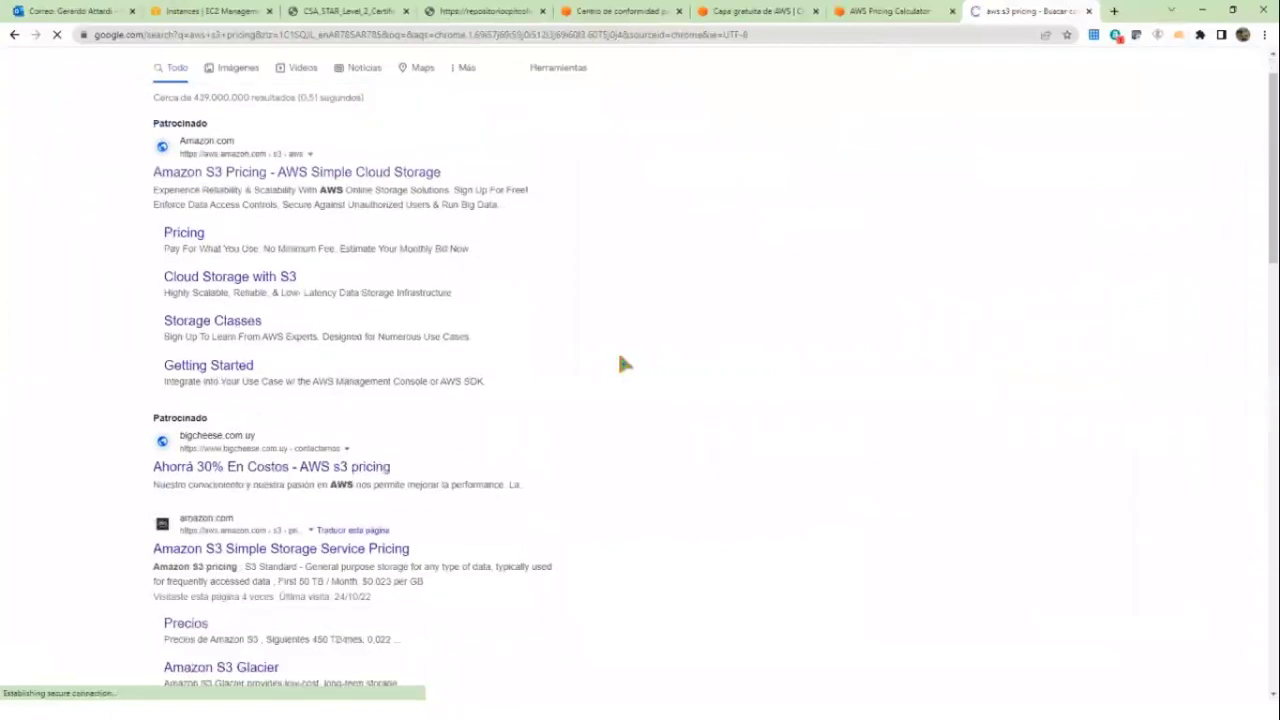
scroll(620, 364, down, 2)
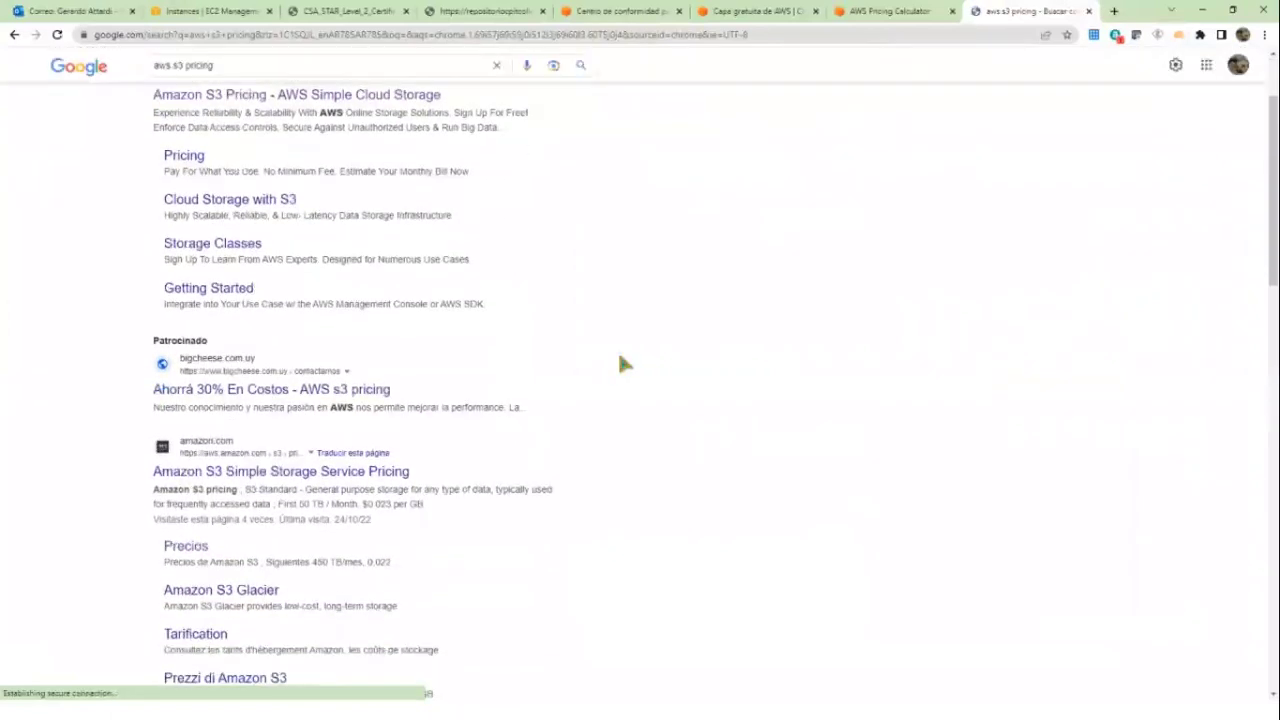
click(195, 548)
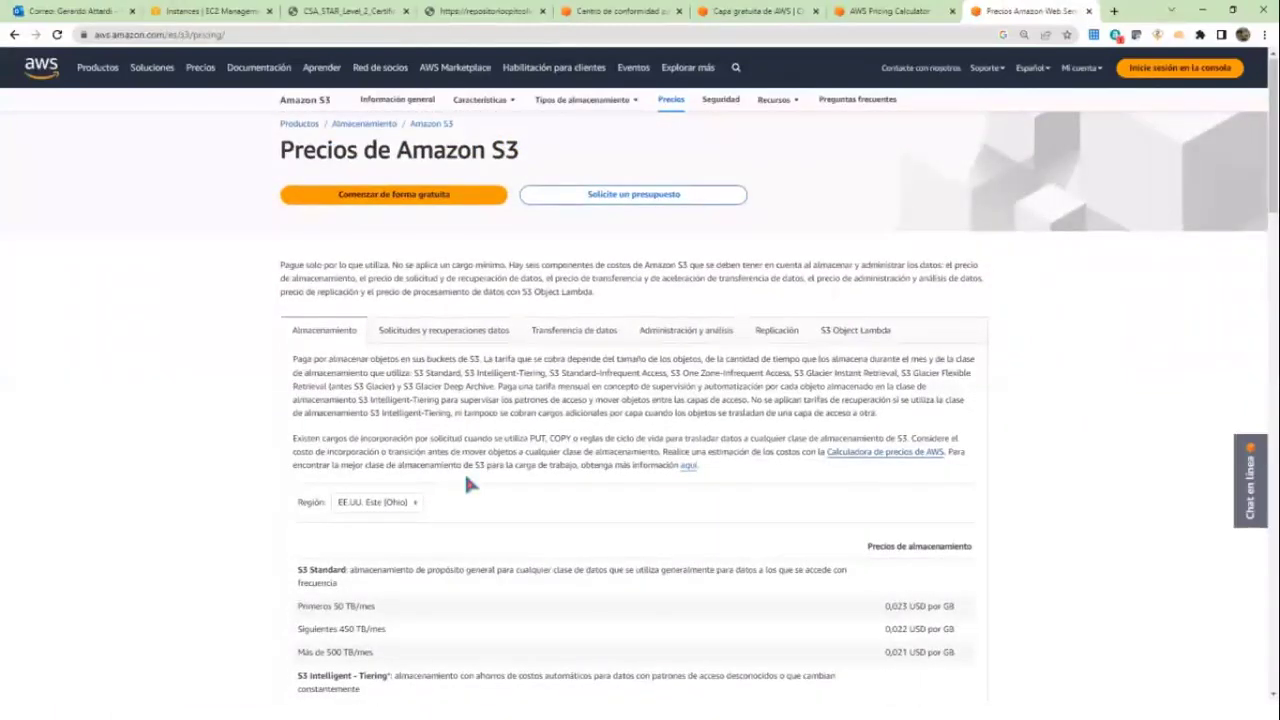
Show the S3 request and retrieval prices, then the data transfer prices.
scroll(470, 485, down, 1)
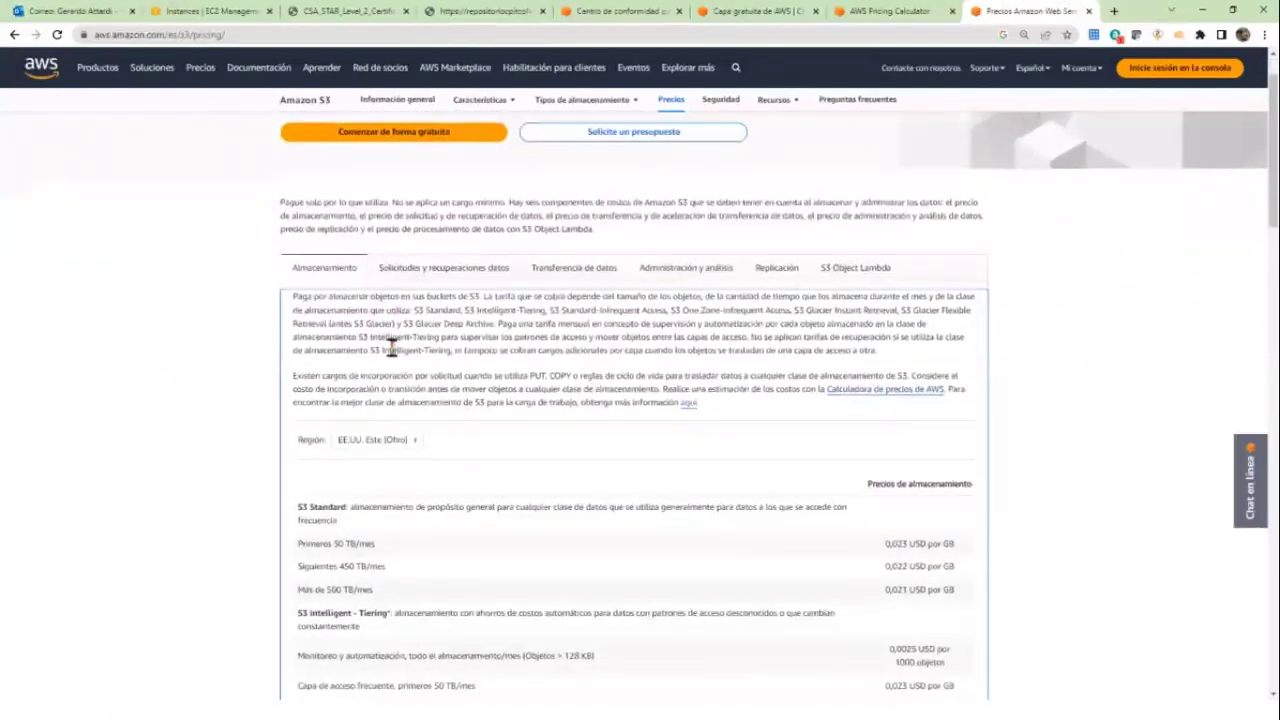
scroll(335, 295, up, 5)
scroll(335, 295, down, 4)
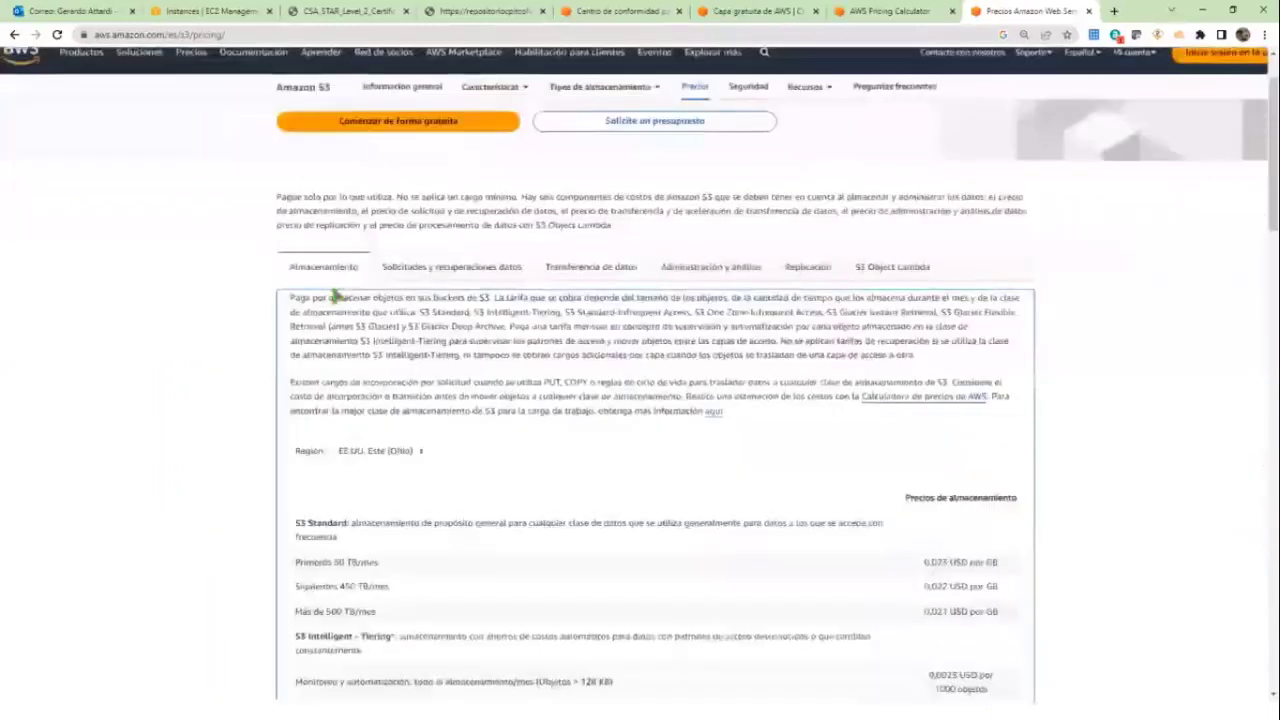
click(451, 266)
scroll(487, 382, up, 3)
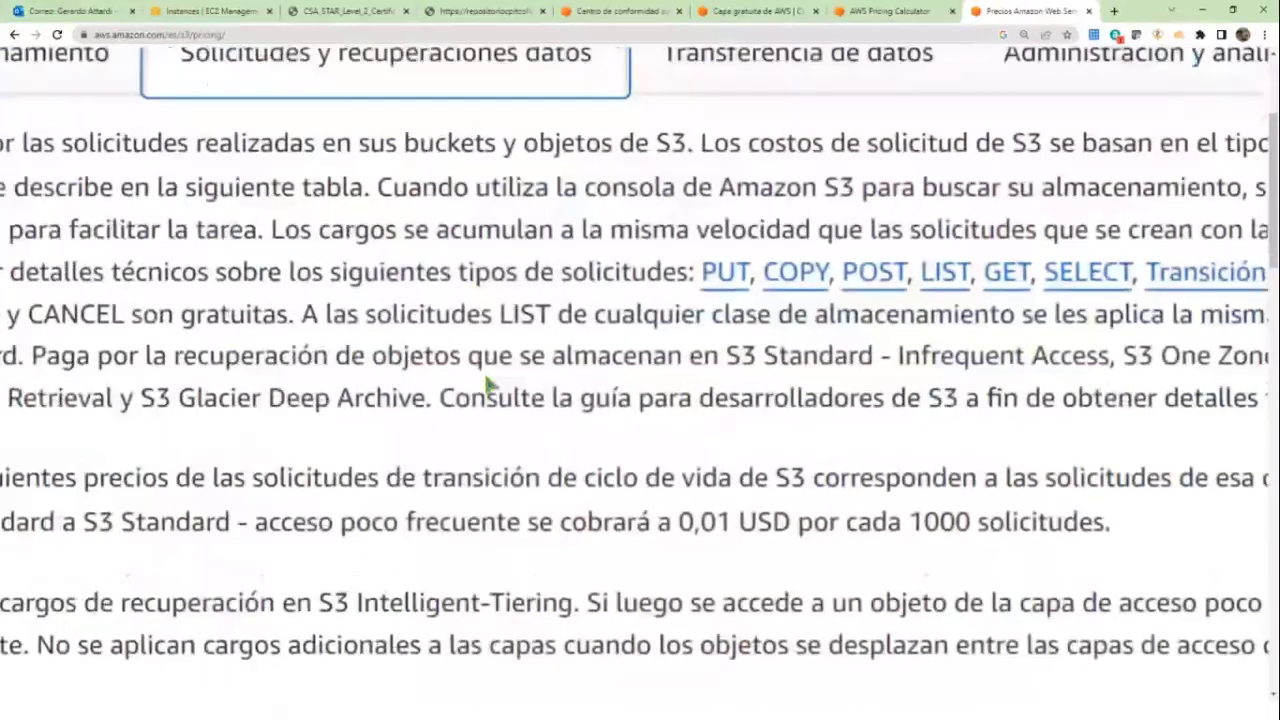
scroll(487, 382, down, 4)
click(552, 271)
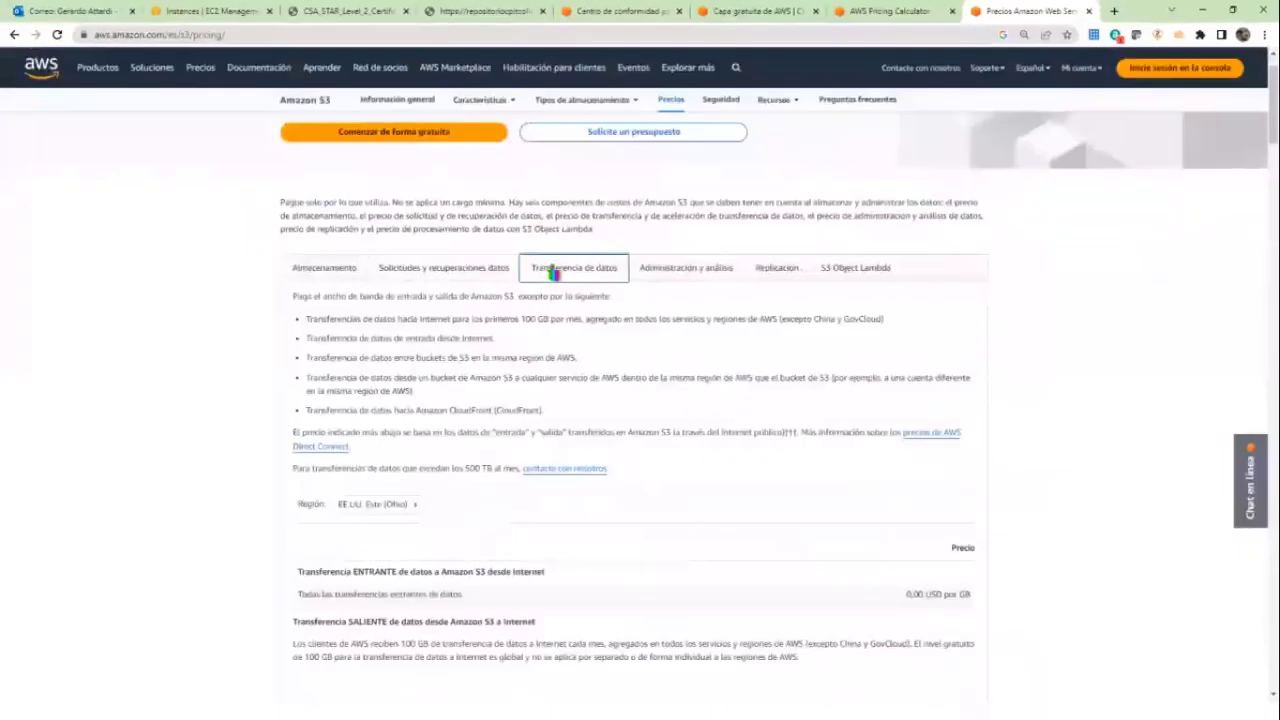
Step through the management and analytics, replication, and S3 Object Lambda pricing tabs.
click(696, 278)
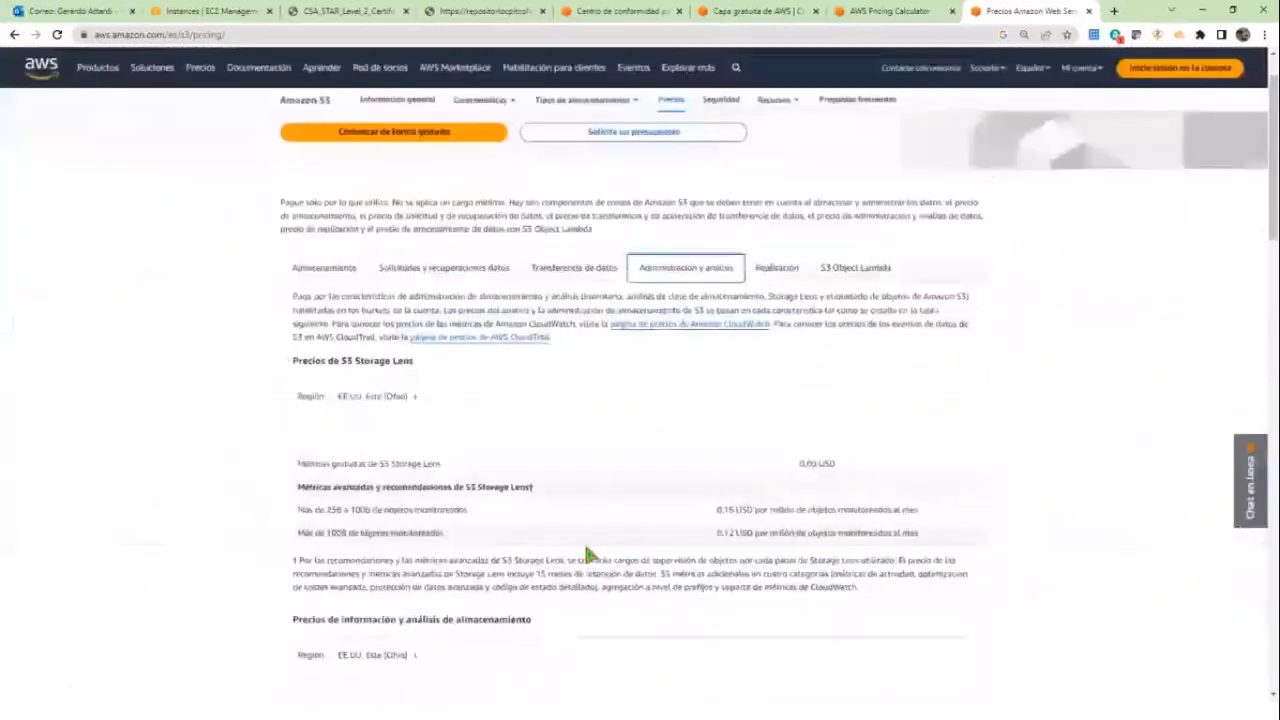
click(770, 276)
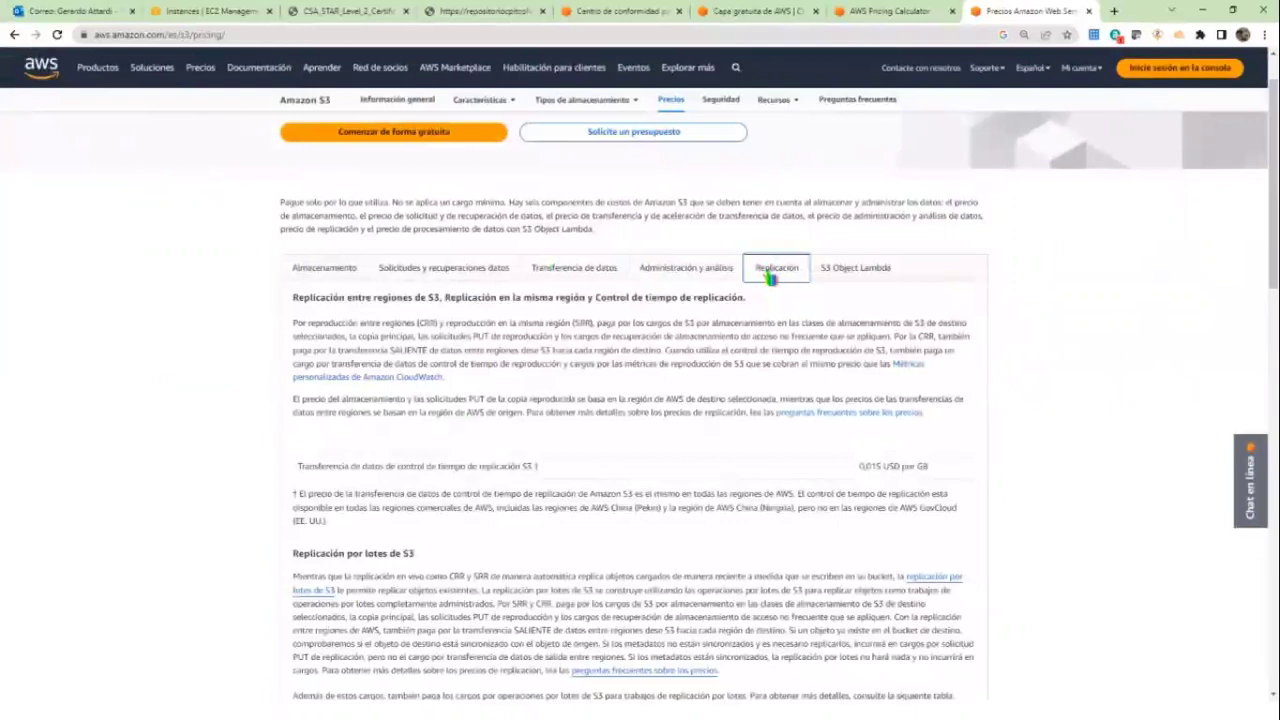
click(852, 276)
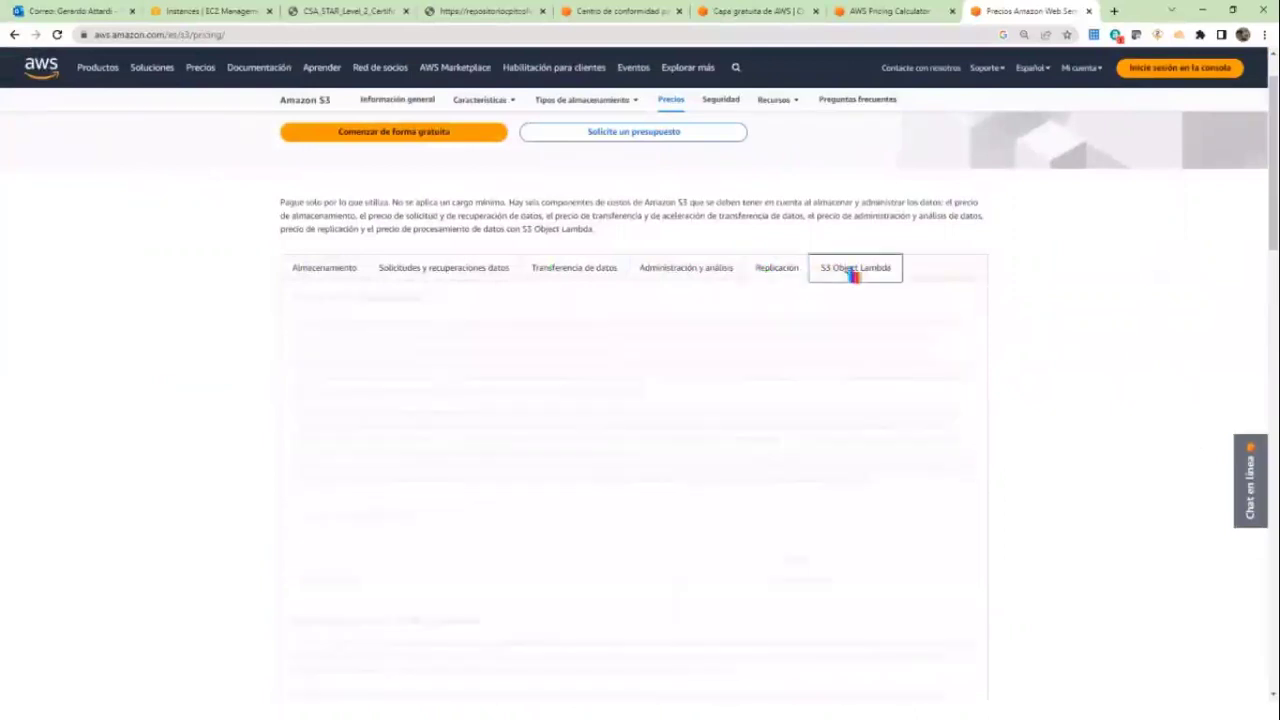
ctrl+scroll(853, 276, up, 5)
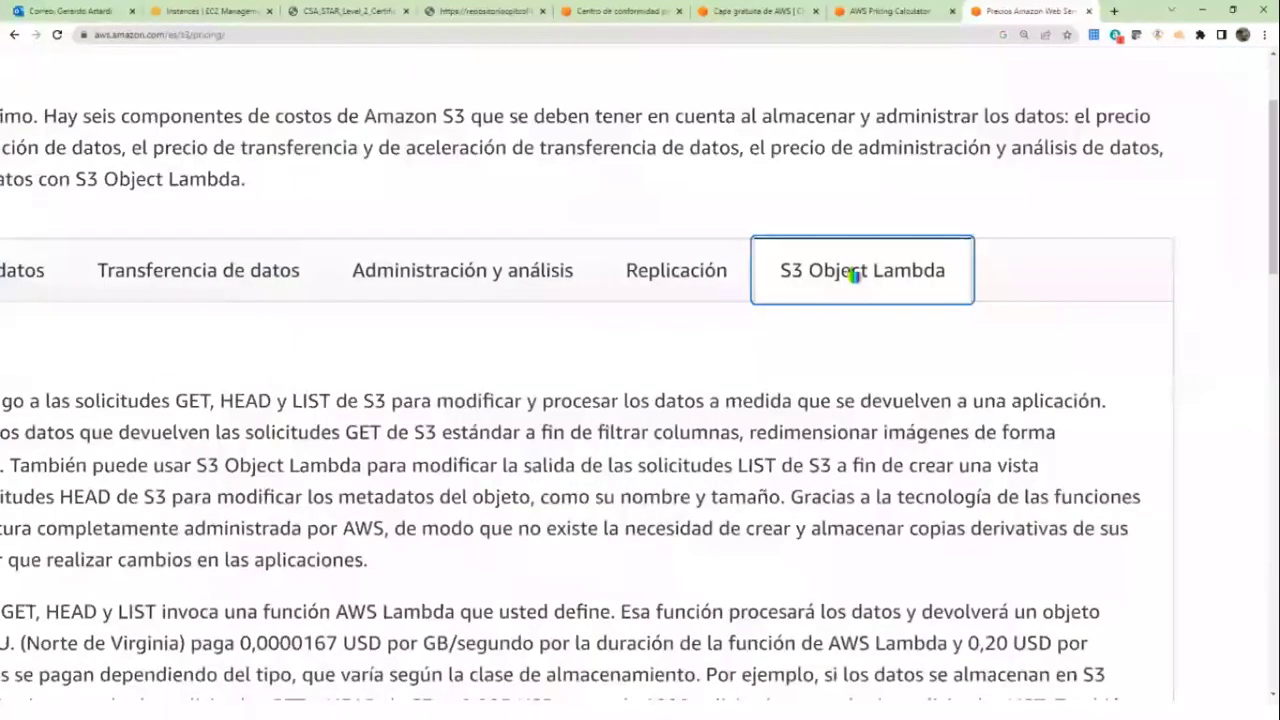
ctrl+scroll(853, 276, down, 5)
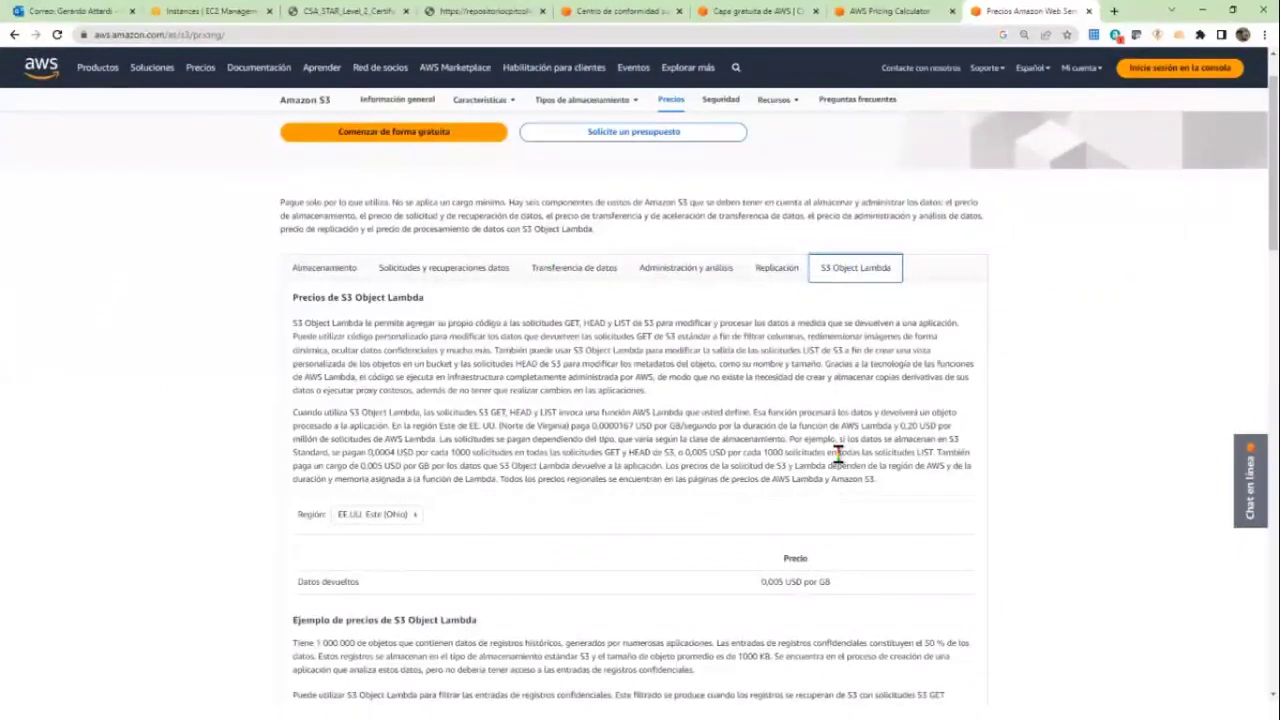
scroll(765, 560, down, 10)
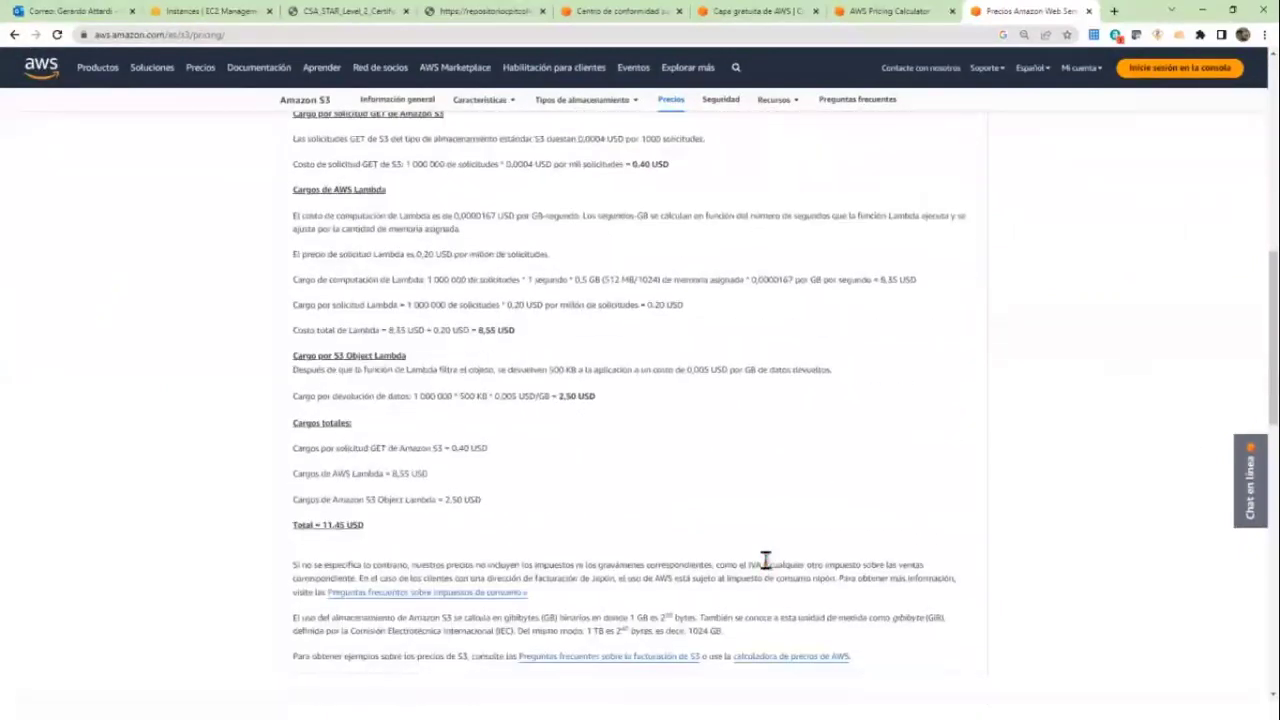
scroll(765, 560, up, 3)
scroll(465, 424, up, 2)
scroll(465, 424, up, 5)
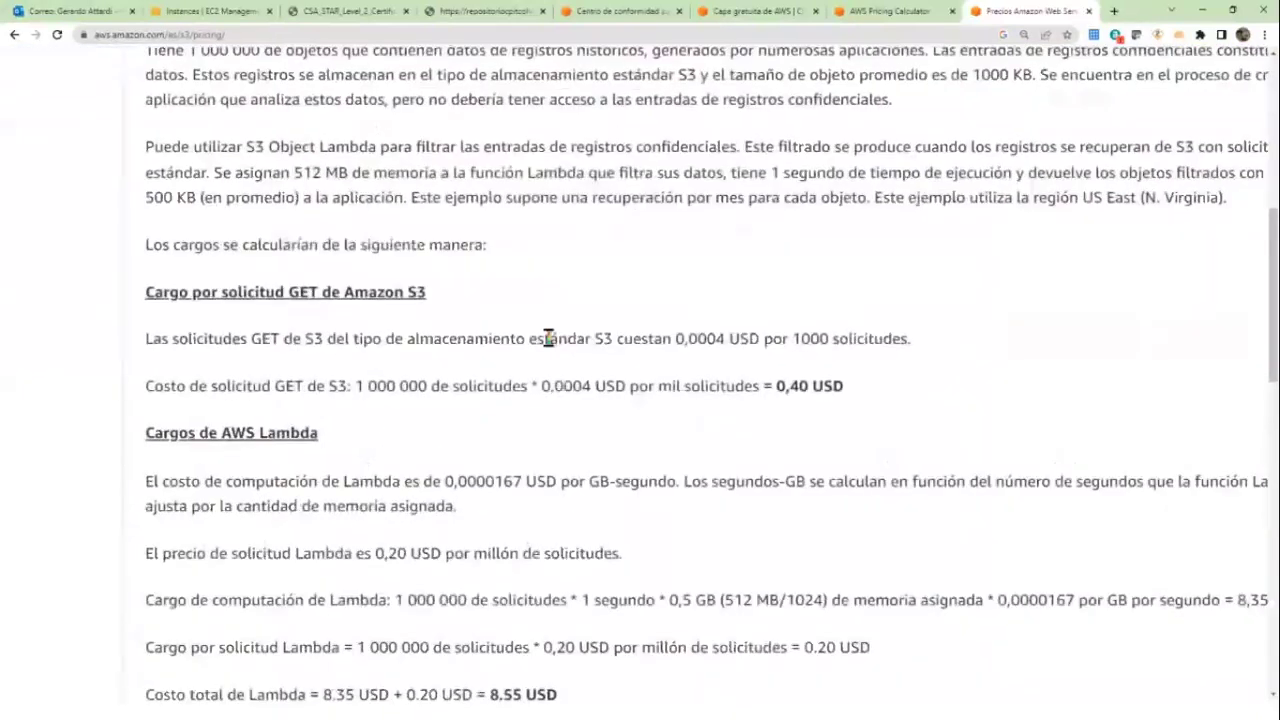
scroll(541, 345, down, 5)
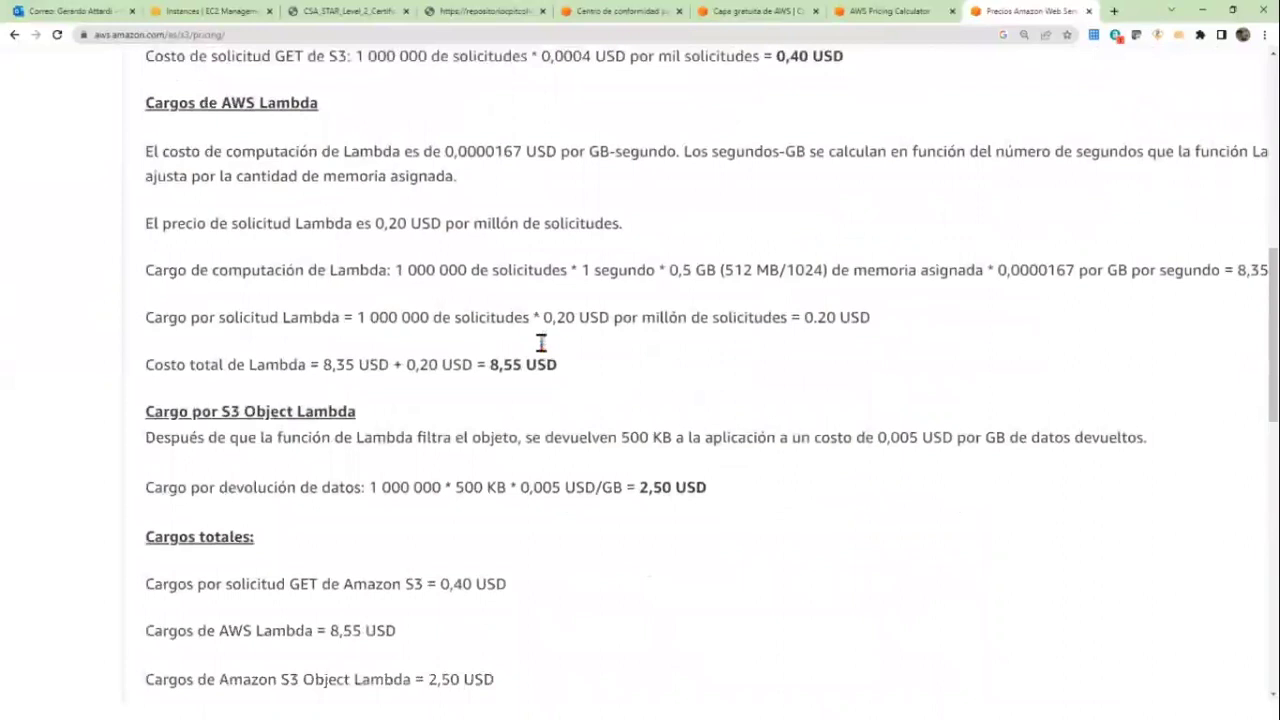
scroll(541, 345, down, 1)
scroll(545, 350, down, 3)
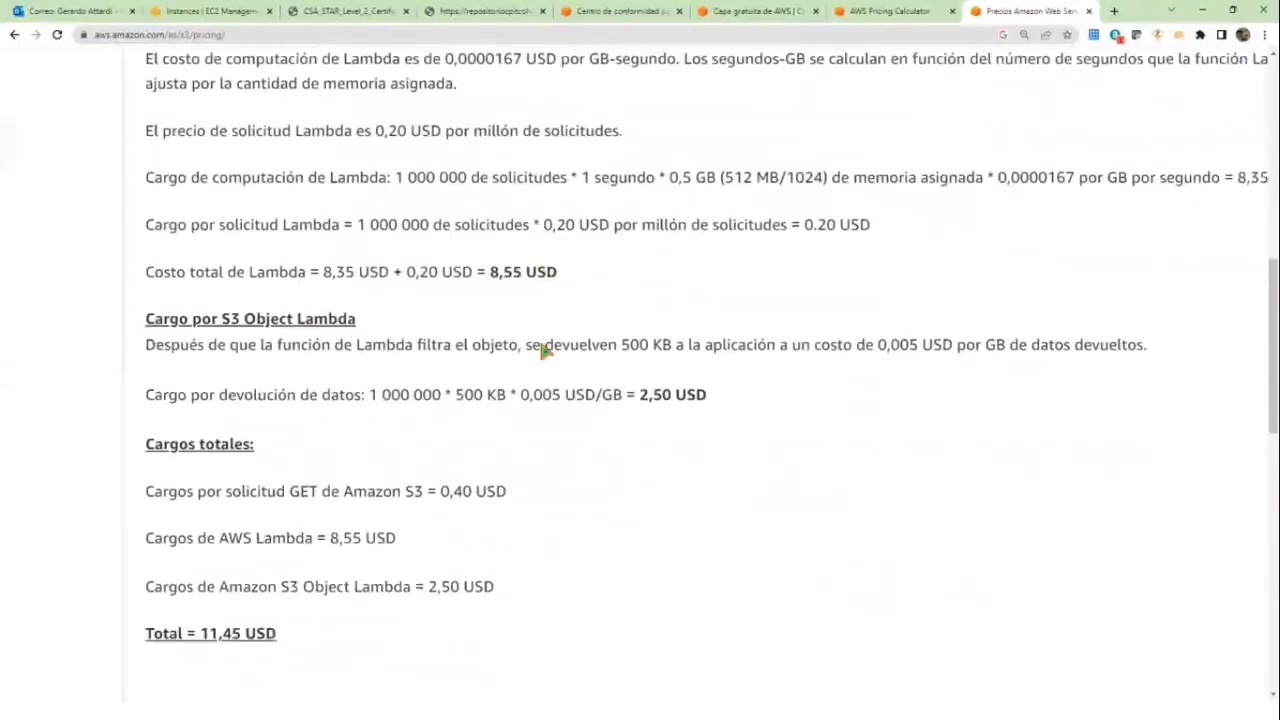
scroll(489, 414, down, 5)
scroll(488, 410, up, 10)
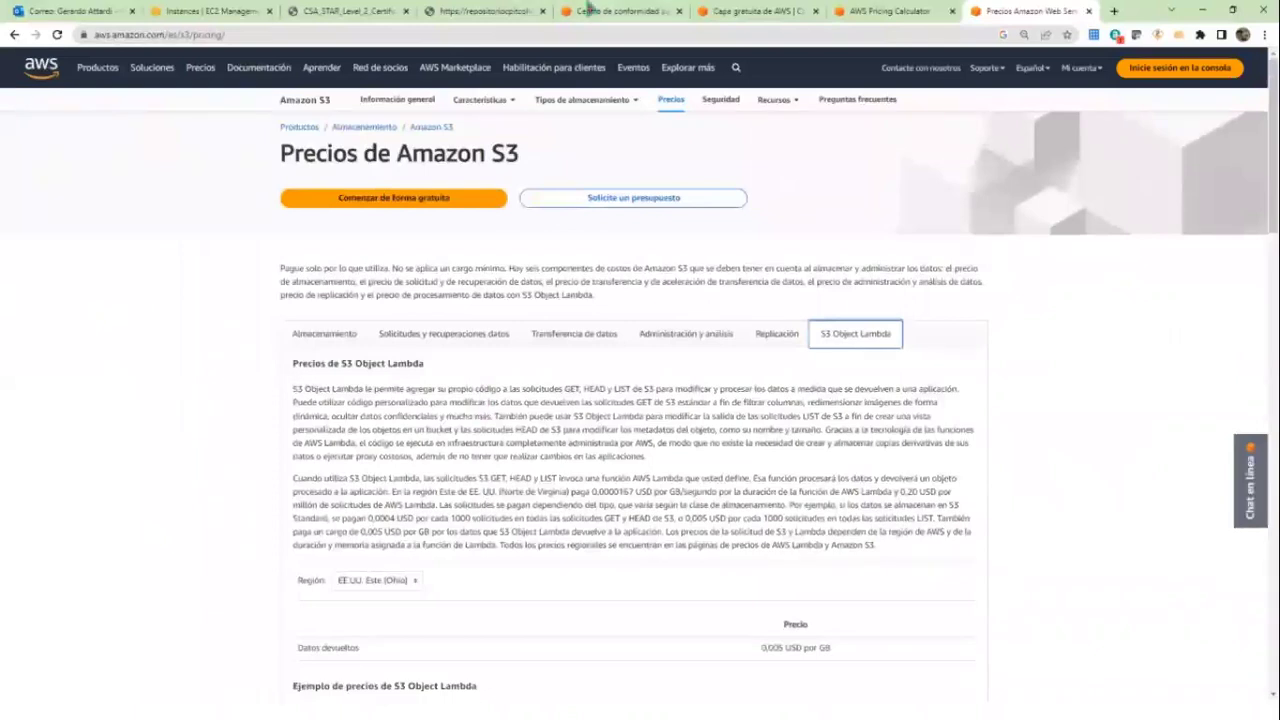
click(565, 34)
Search the web for 'aws ec2 pricing' and open the Amazon EC2 Pricing result.
text(aws)
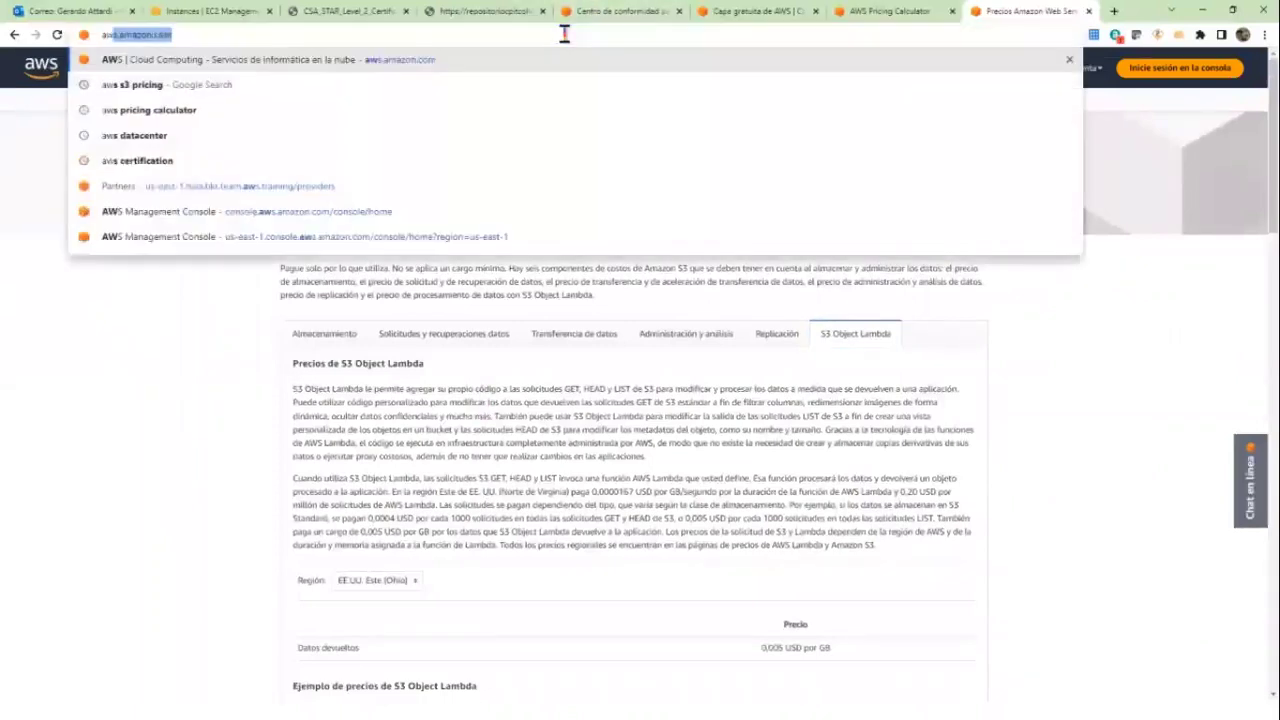
text( ec2 pricing)
key(Return)
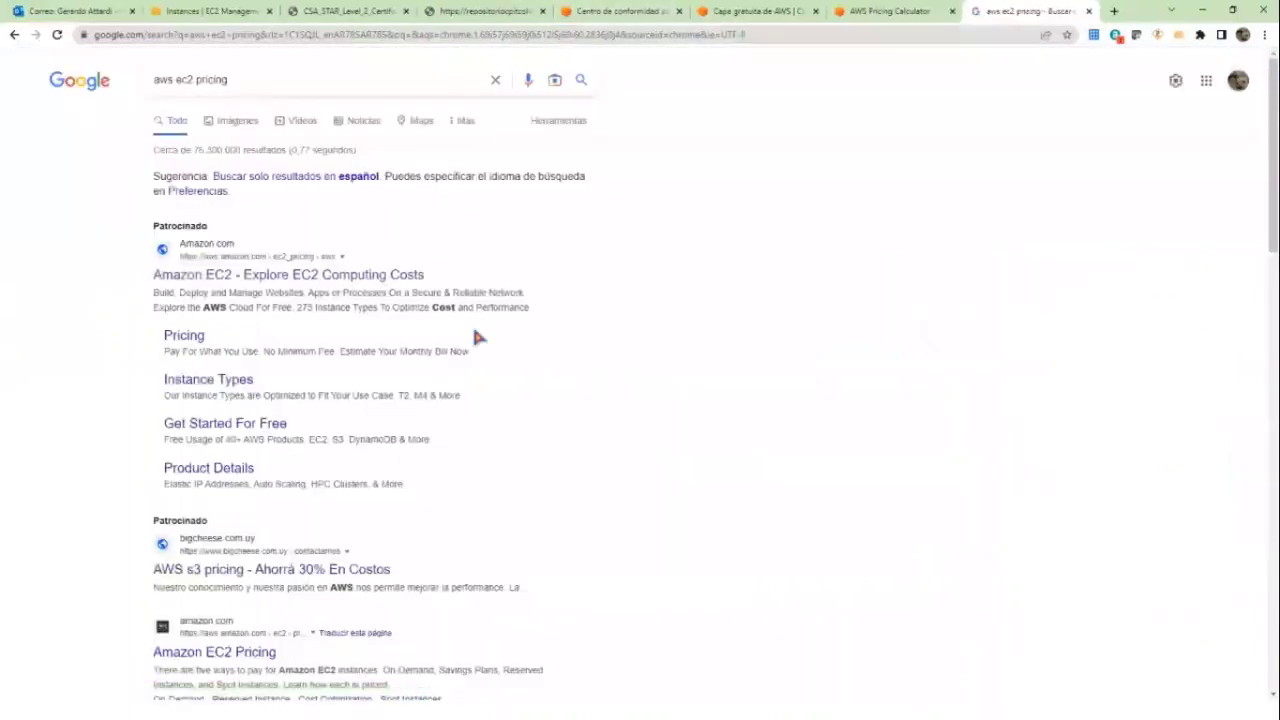
scroll(474, 340, down, 2)
scroll(475, 368, down, 1)
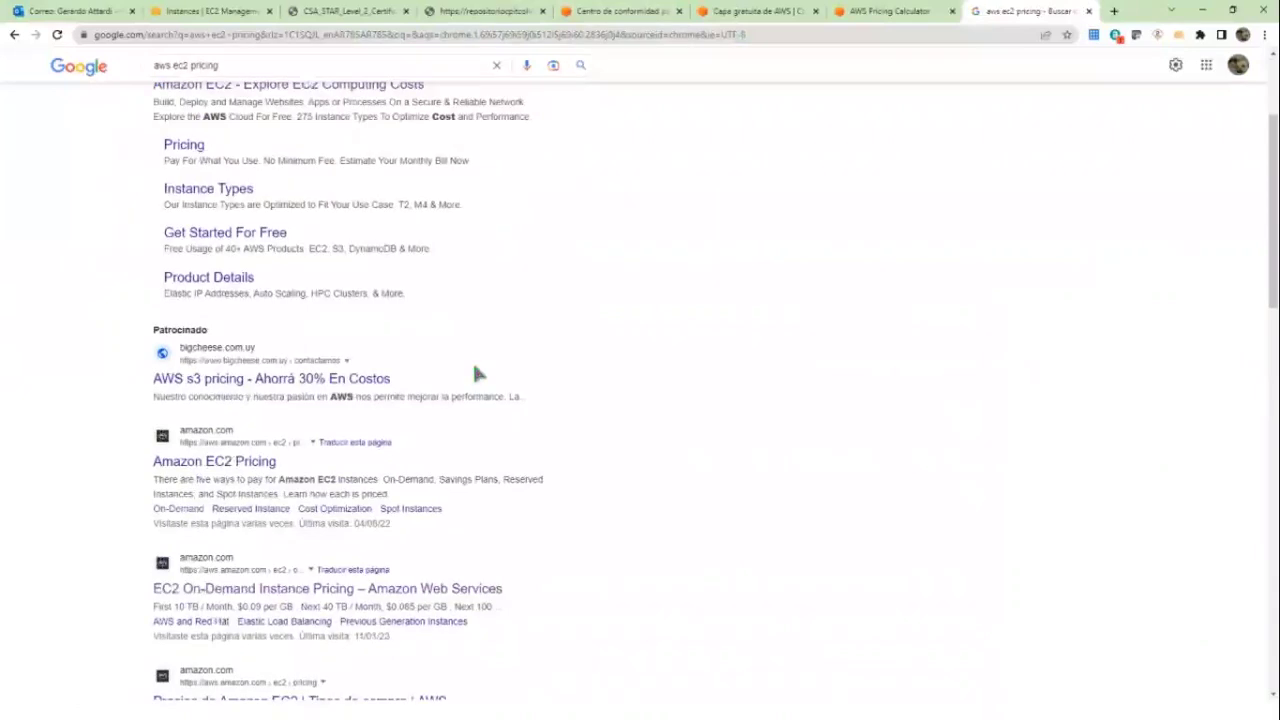
click(244, 469)
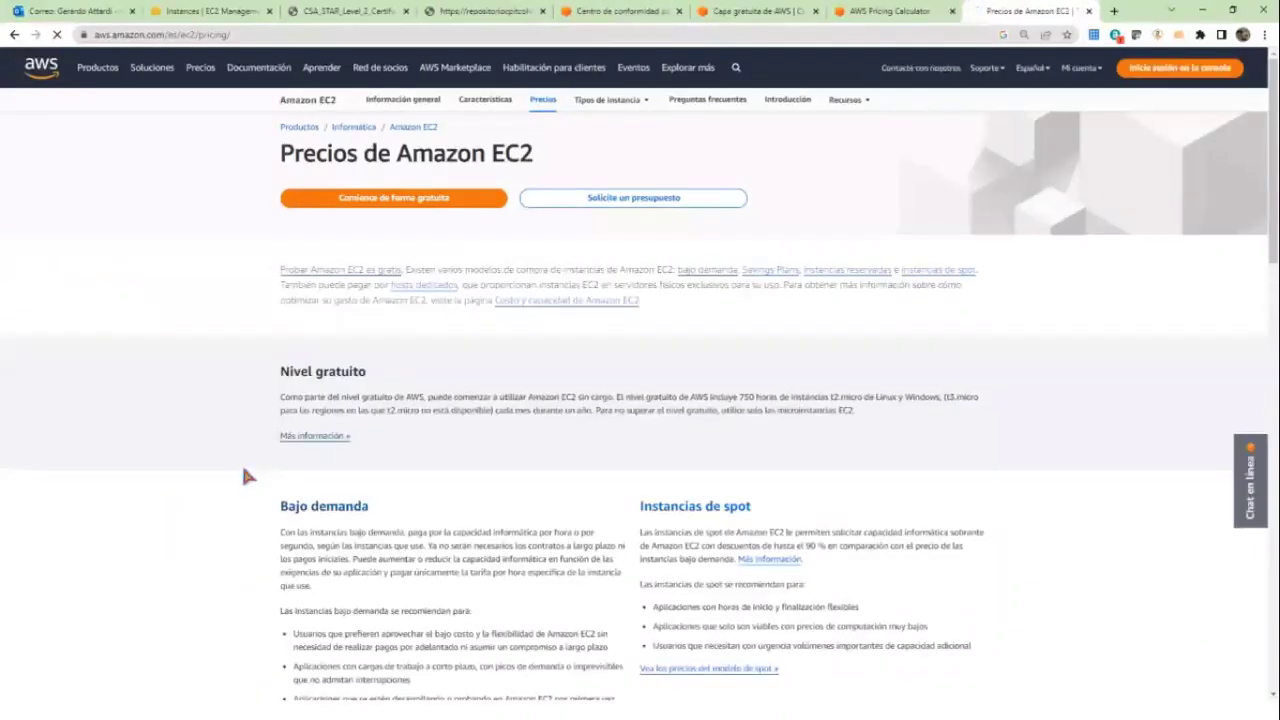
Scroll the EC2 pricing overview and open the on-demand instance pricing details.
scroll(316, 521, down, 2)
scroll(316, 521, up, 5)
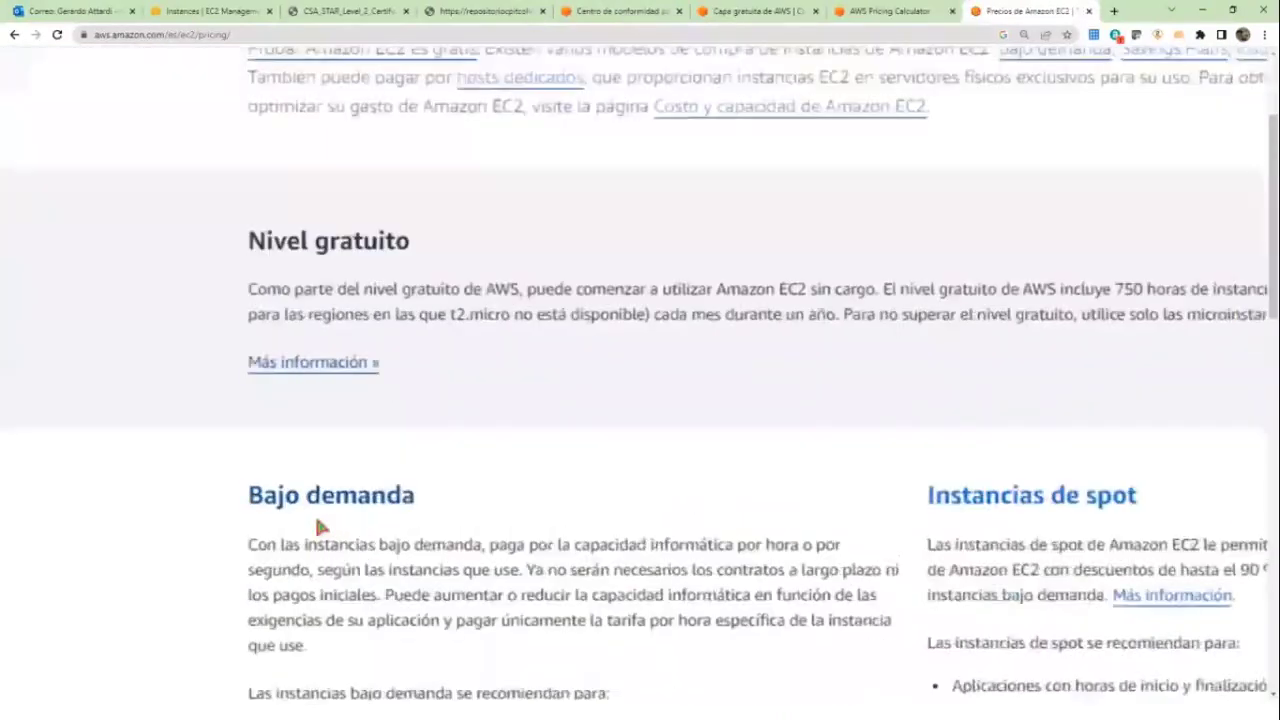
scroll(677, 555, down, 5)
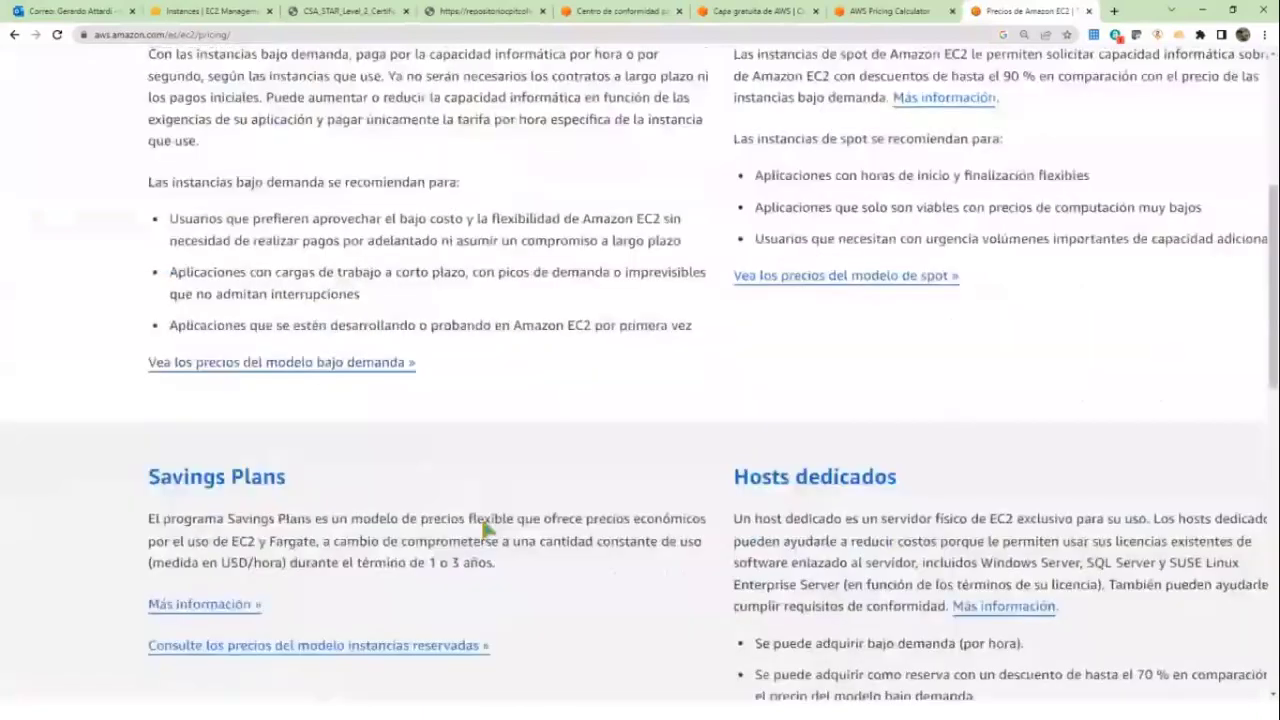
scroll(410, 565, down, 4)
scroll(412, 568, down, 2)
scroll(412, 571, up, 7)
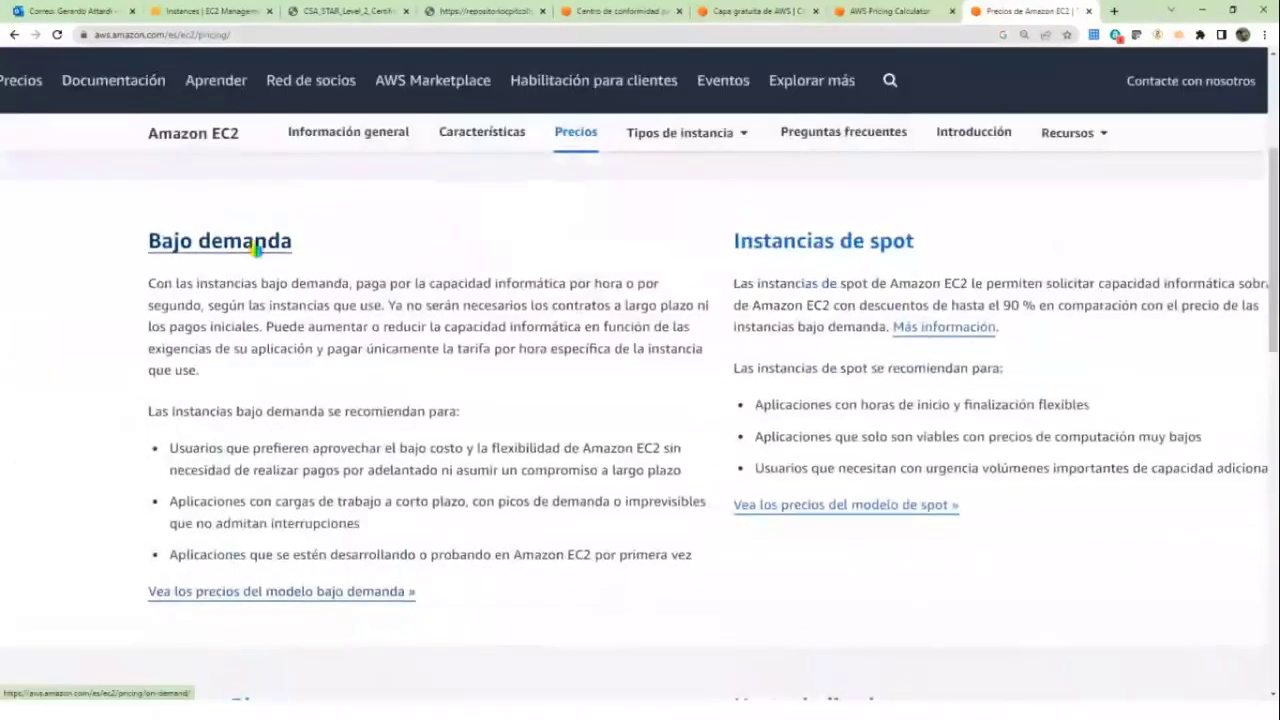
click(255, 258)
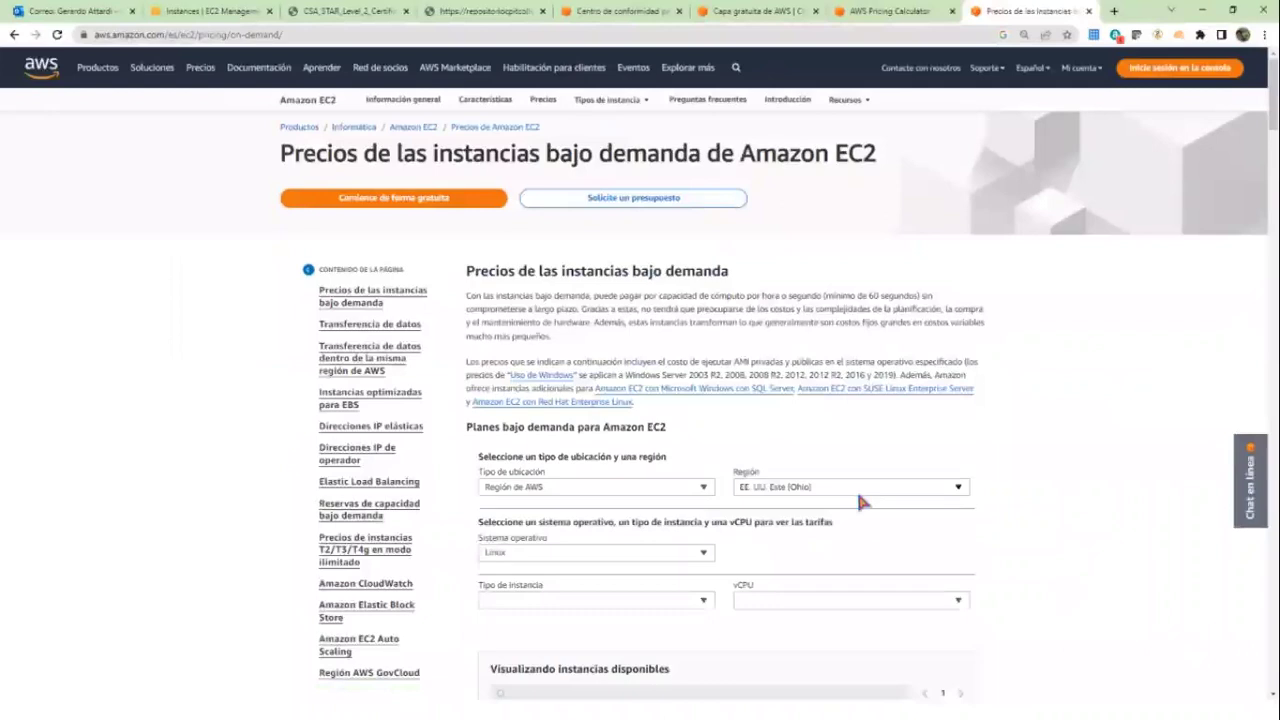
Scroll to the Ohio Linux on-demand instances table, zooming in to read it, then reset zoom.
scroll(855, 486, down, 2)
scroll(858, 500, down, 2)
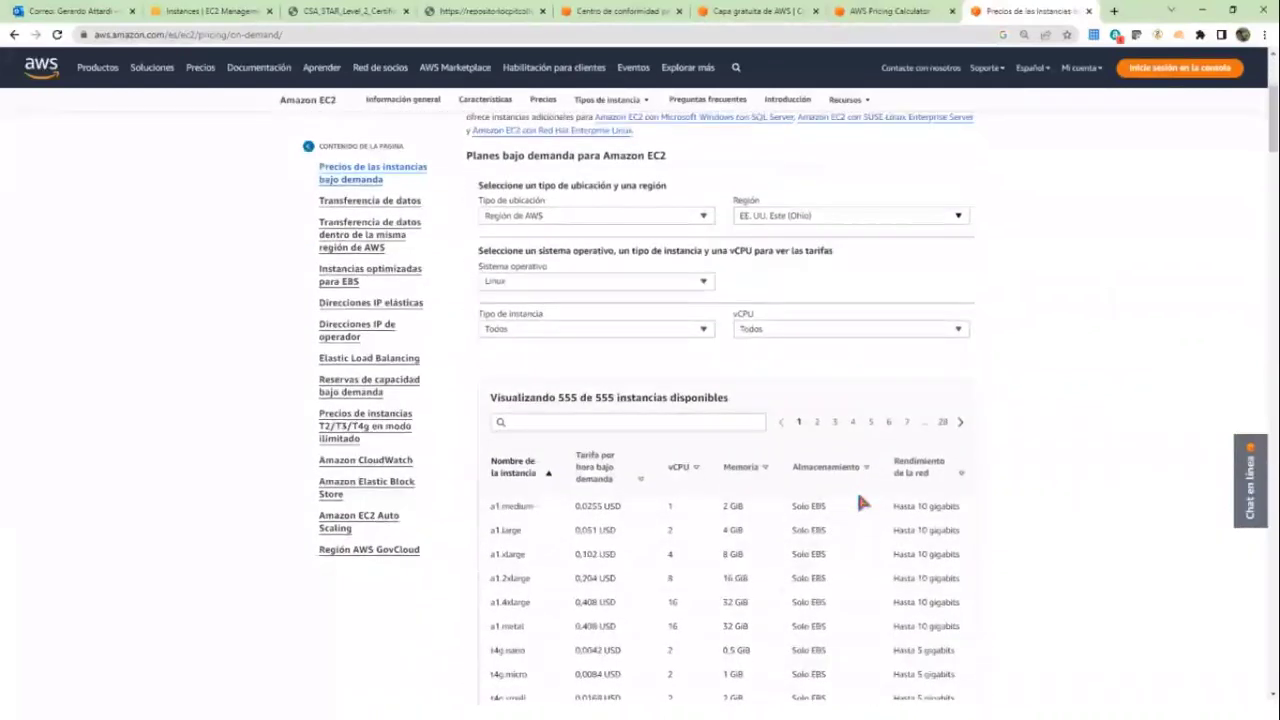
scroll(700, 465, down, 1)
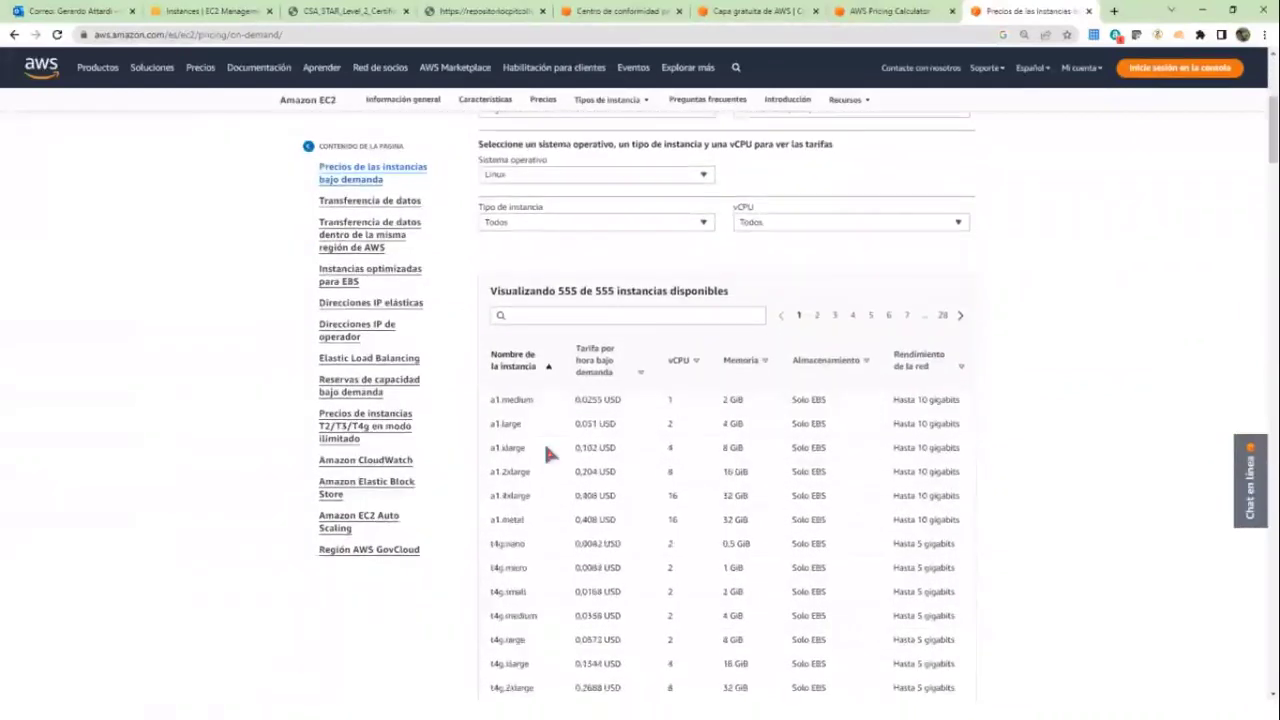
key(ctrl+plus)
key(ctrl+plus)
key(ctrl+plus)
key(ctrl+plus)
key(ctrl+plus)
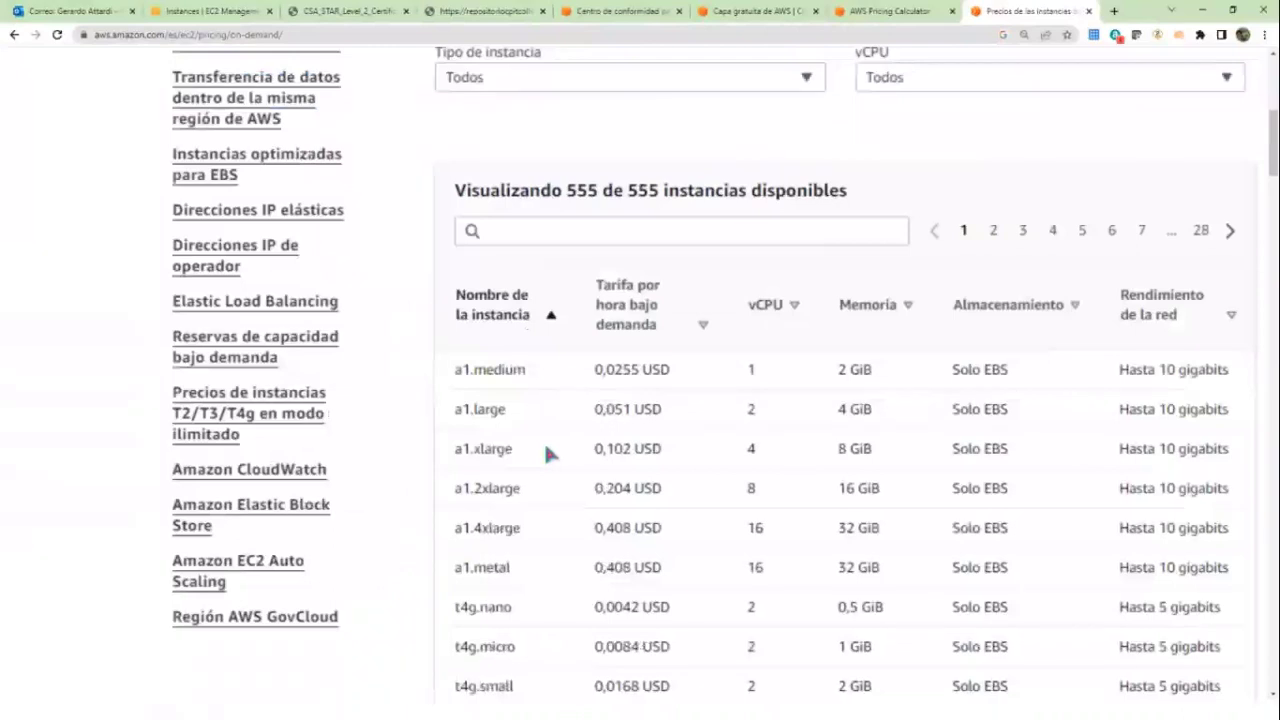
scroll(550, 453, down, 1)
key(ctrl+plus)
key(ctrl+plus)
key(ctrl+minus)
key(ctrl+minus)
scroll(822, 373, up, 3)
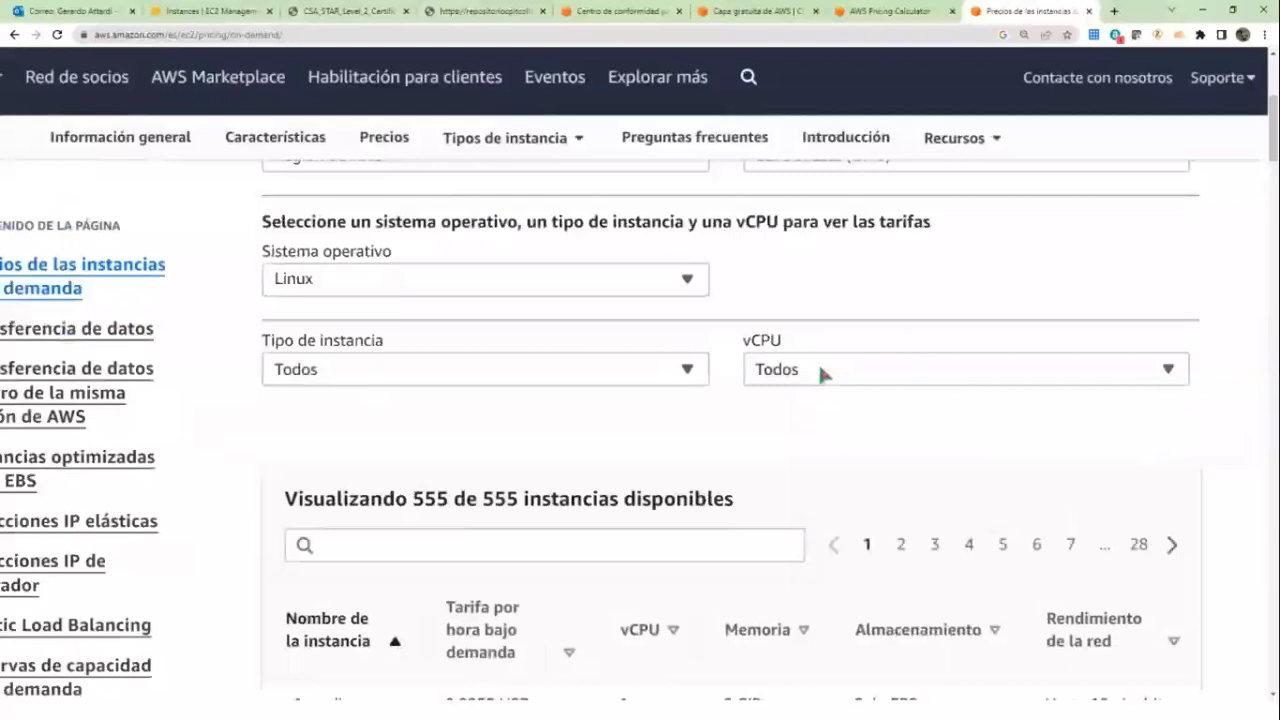
key(ctrl+0)
scroll(818, 370, up, 5)
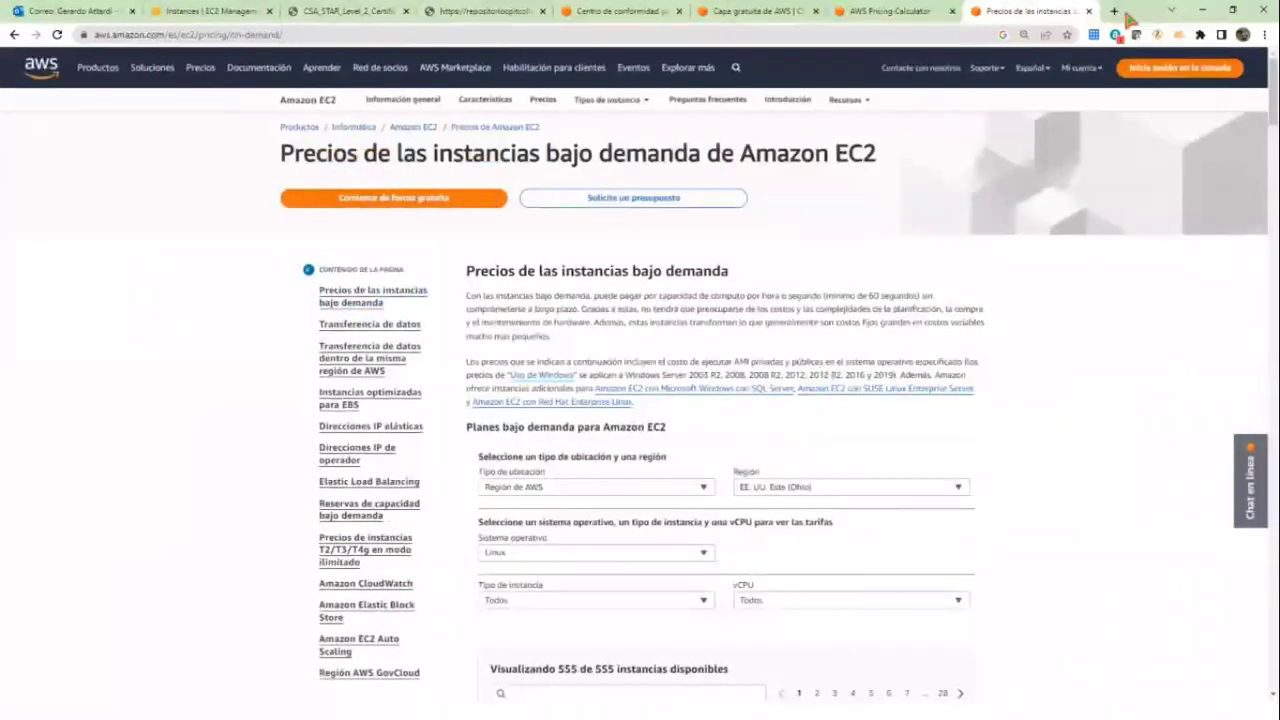